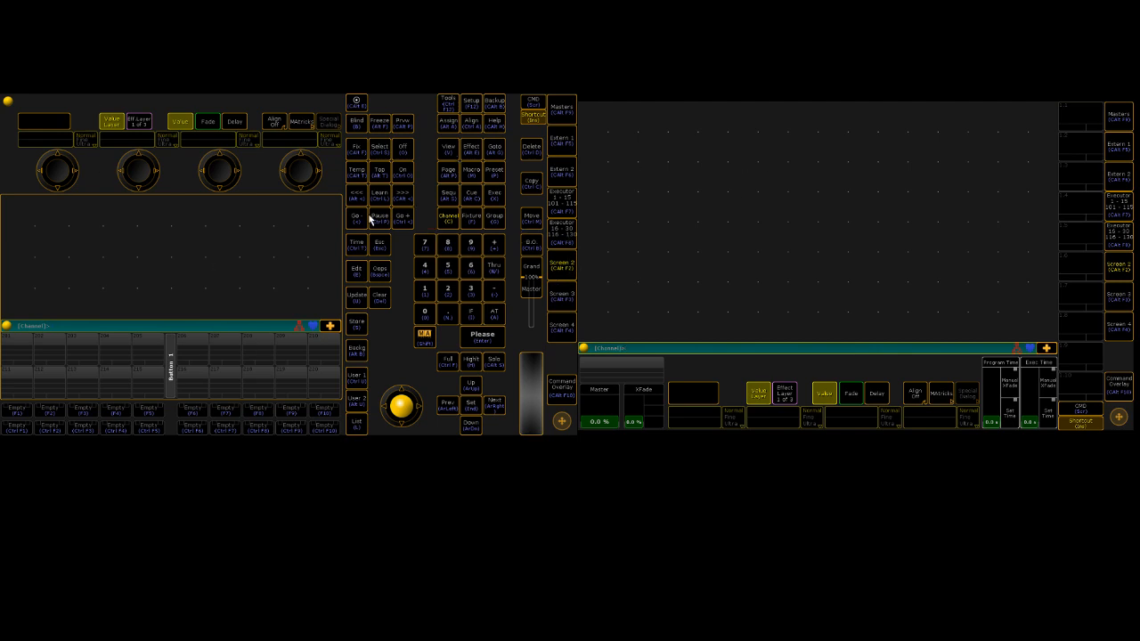
Step: Open the patch and fixture schedule and create a new layer named "5r beams"
click(471, 105)
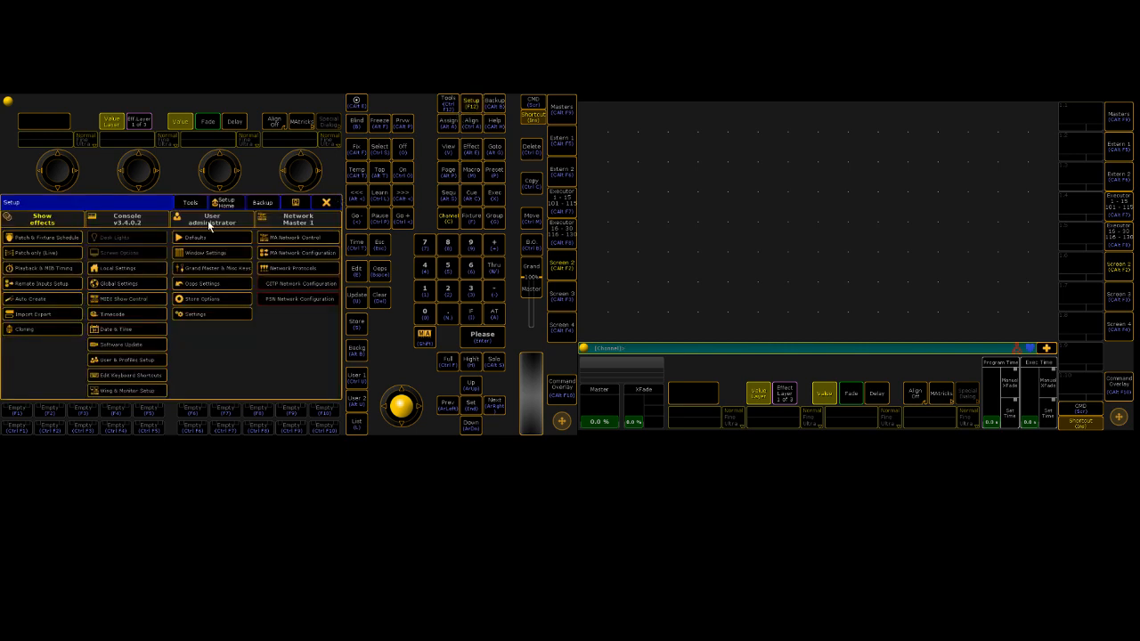
click(50, 240)
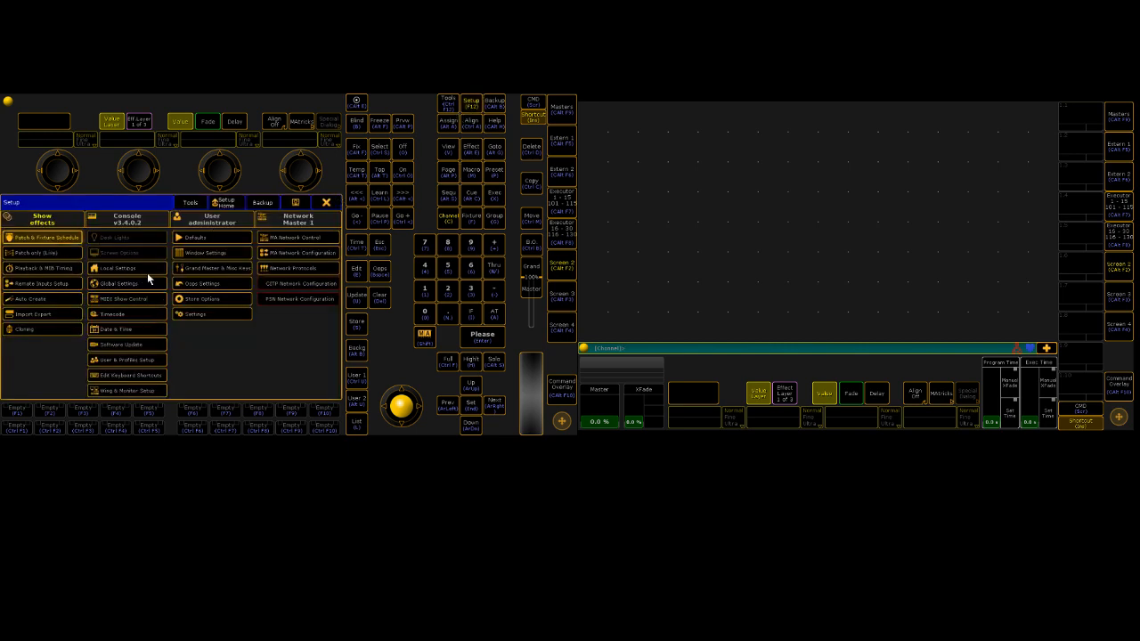
text(Sr beM)
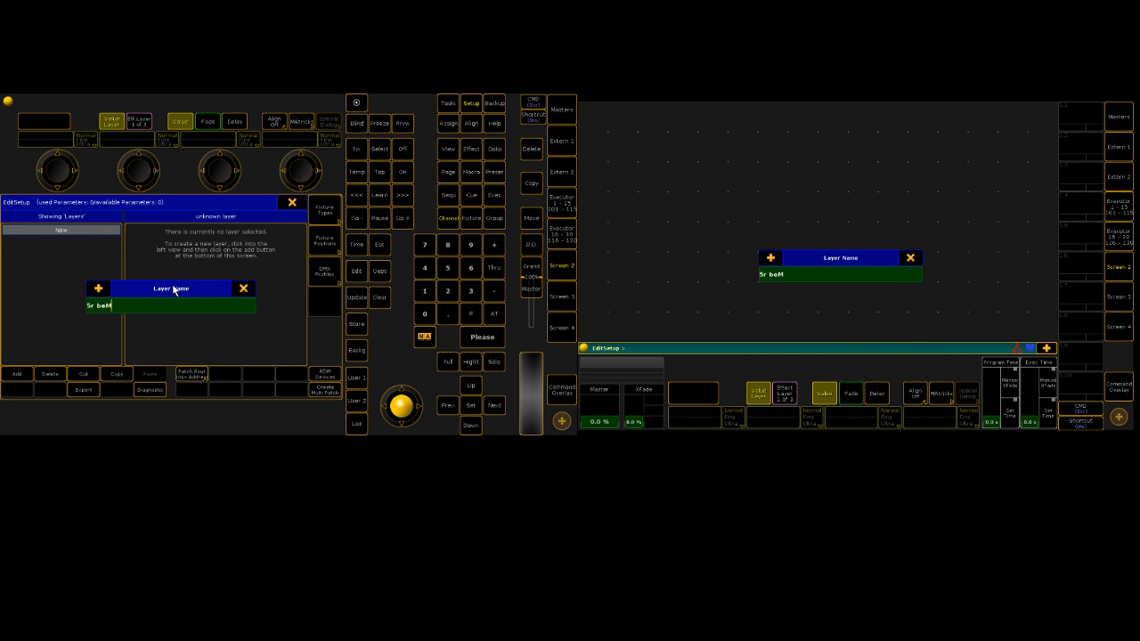
key(BackSpace)
text(ams)
key(Return)
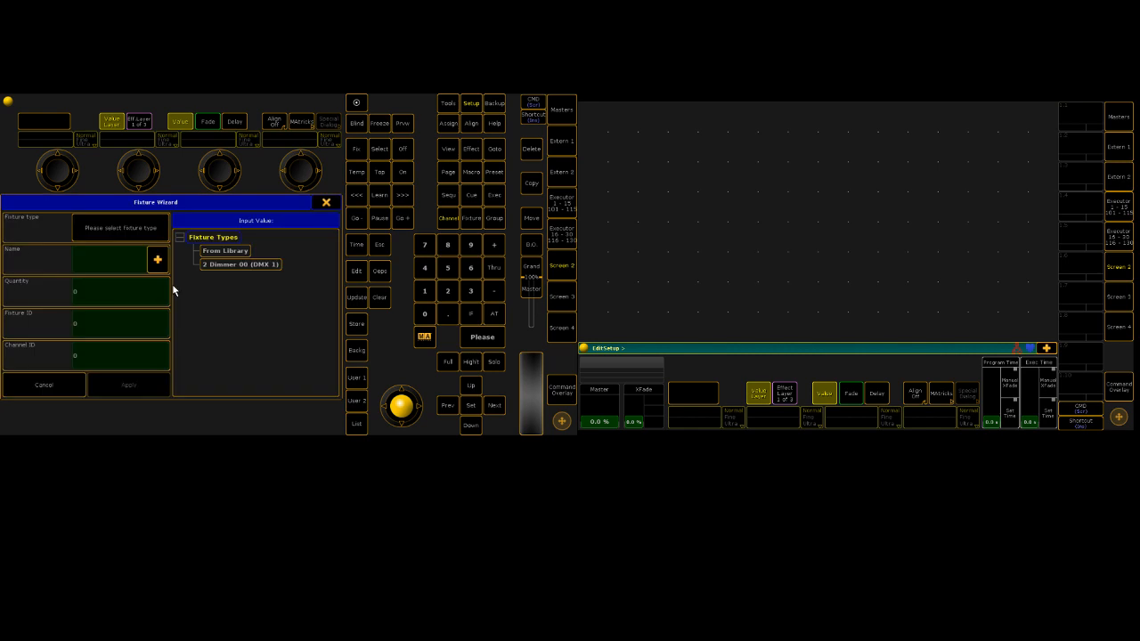
Step: Search the fixture library for "beam 5r" and import the Elation Platinum Beam 5R Extreme in Basic mode
click(213, 250)
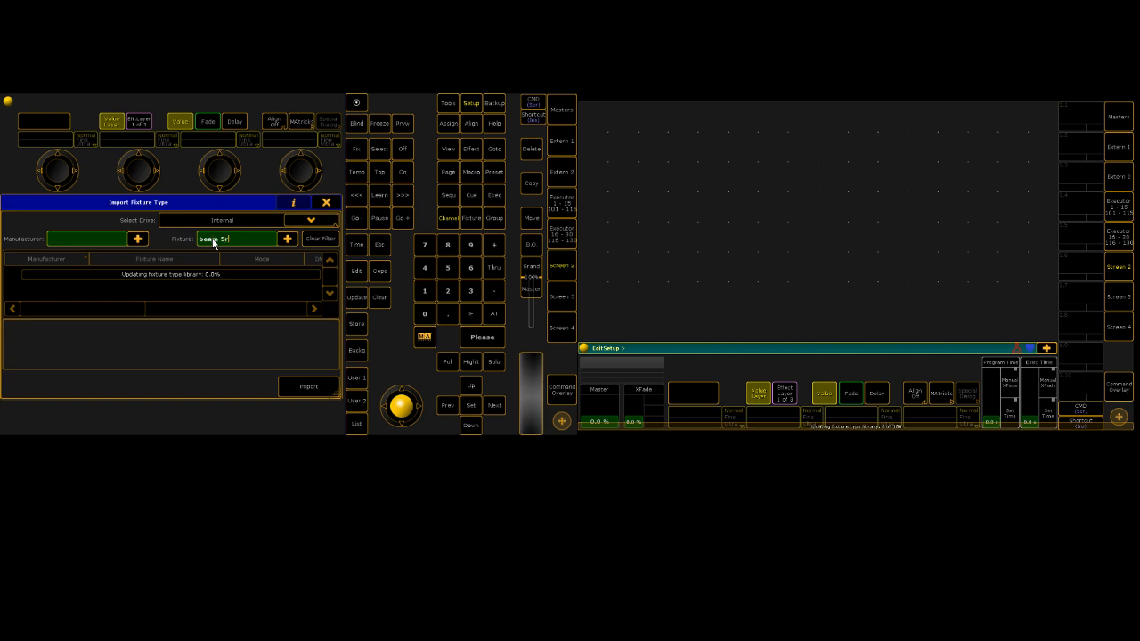
click(237, 282)
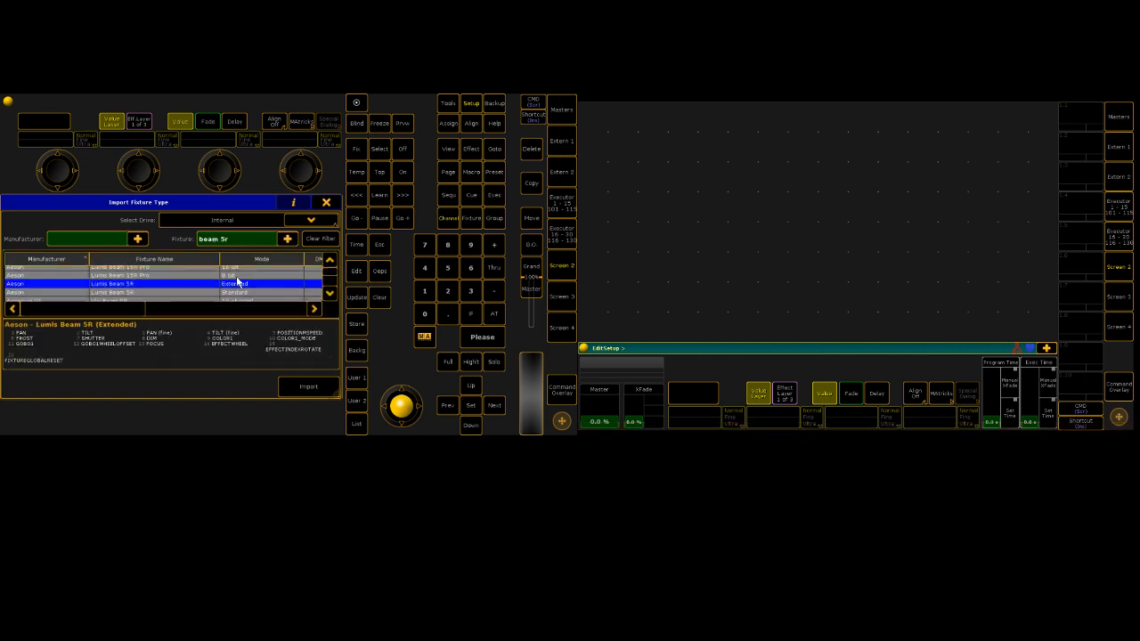
scroll(236, 278, down, 8)
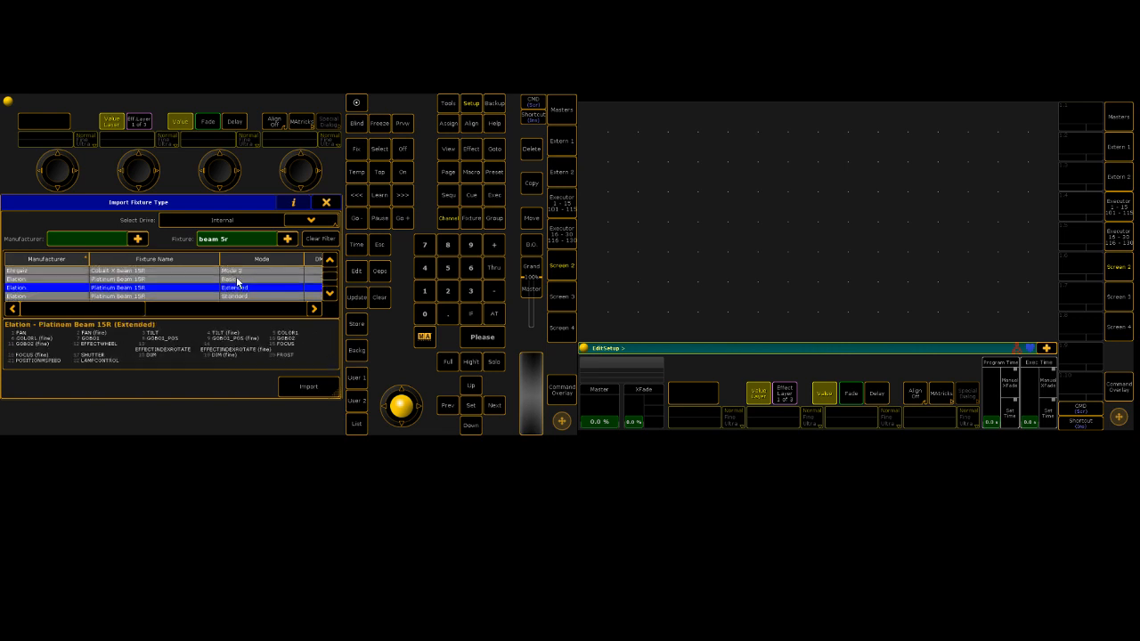
scroll(236, 279, down, 1)
scroll(237, 284, down, 5)
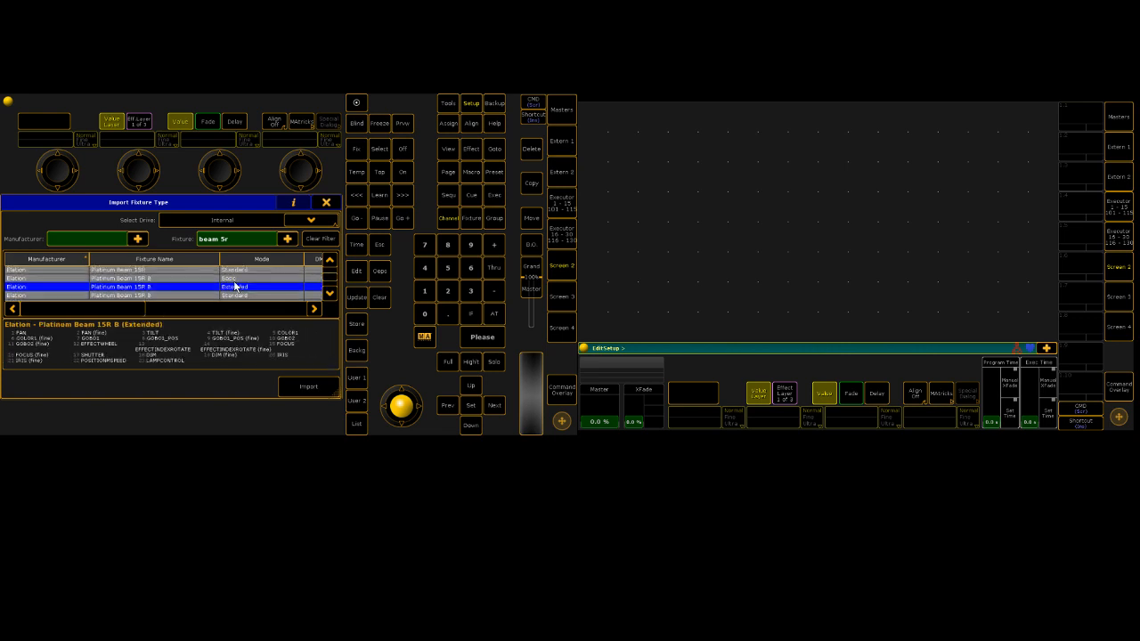
drag(178, 204, 175, 101)
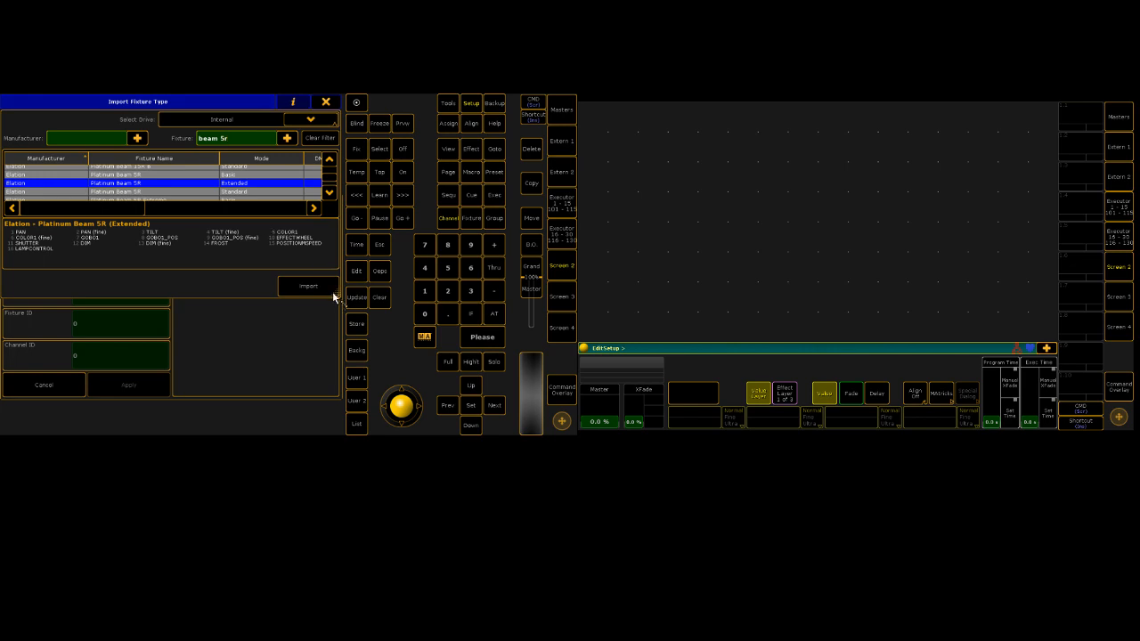
drag(334, 295, 448, 362)
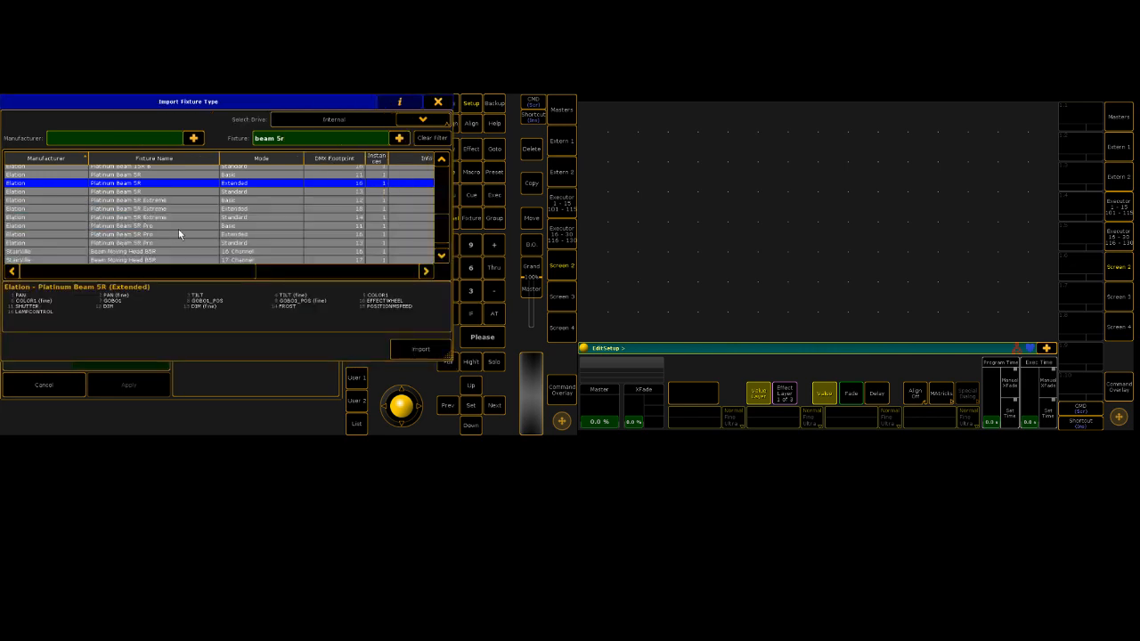
click(153, 204)
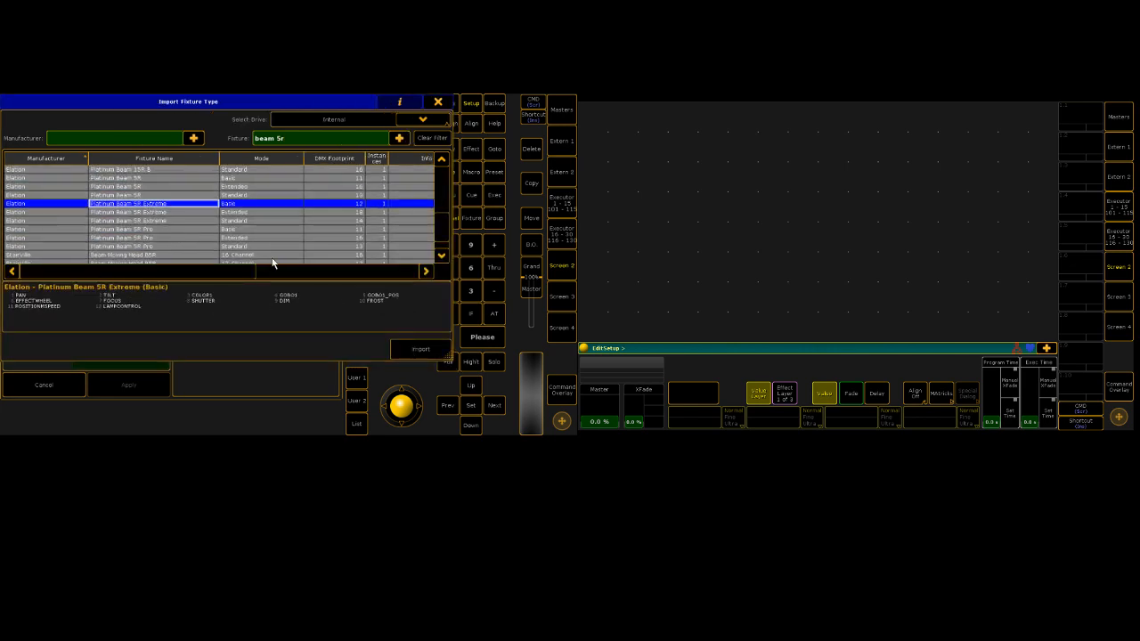
click(418, 349)
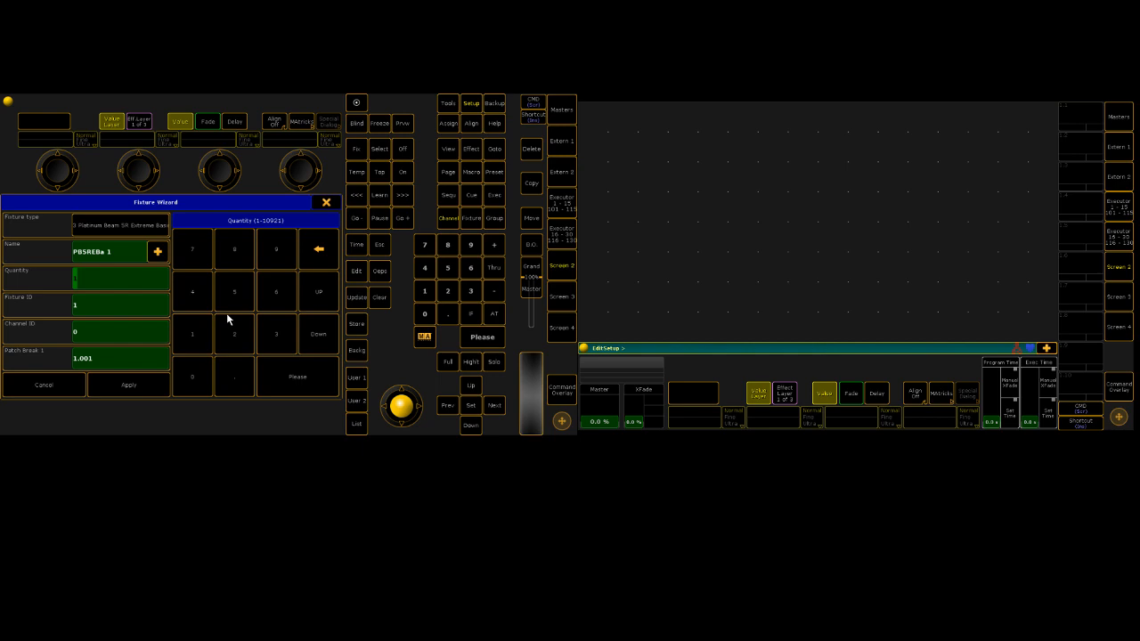
Step: Add 8 of the imported fixtures with fixture and channel IDs starting at 101, and save the patch changes
text(8)
click(100, 303)
text(101)
click(89, 328)
text(101)
click(132, 384)
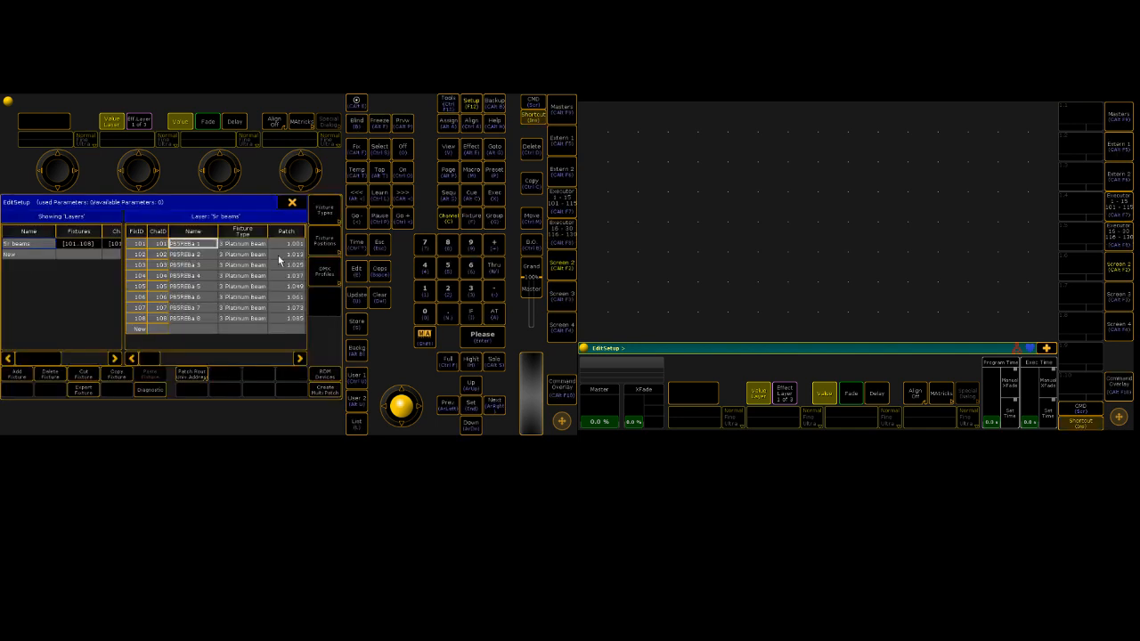
click(289, 205)
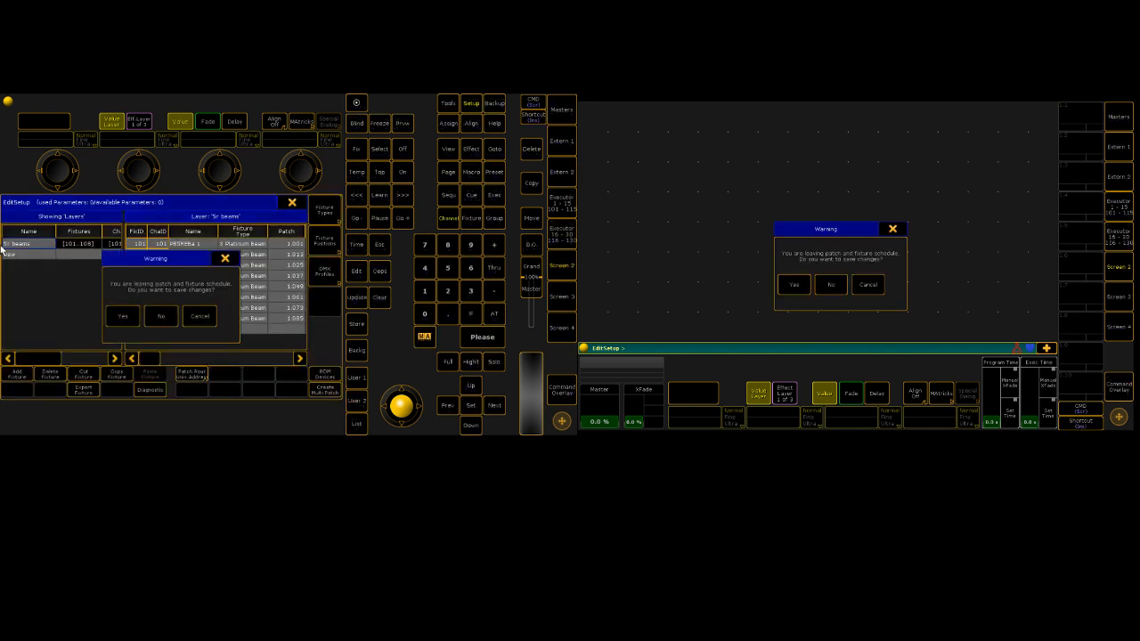
click(125, 317)
Step: Add a Stage view window to the empty second screen
click(854, 265)
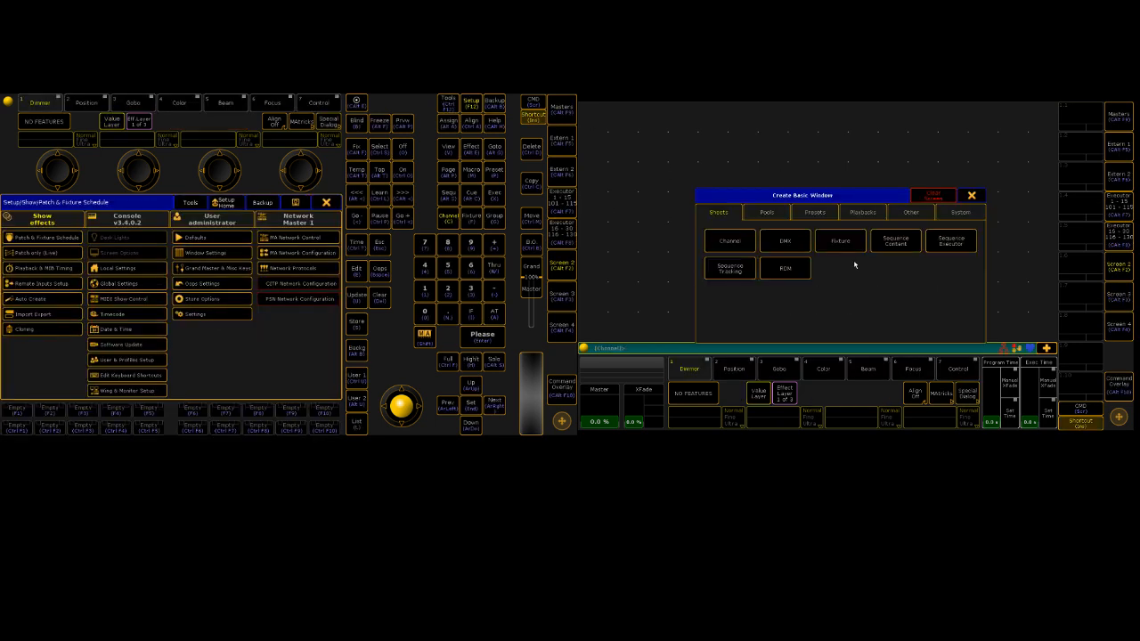
click(958, 212)
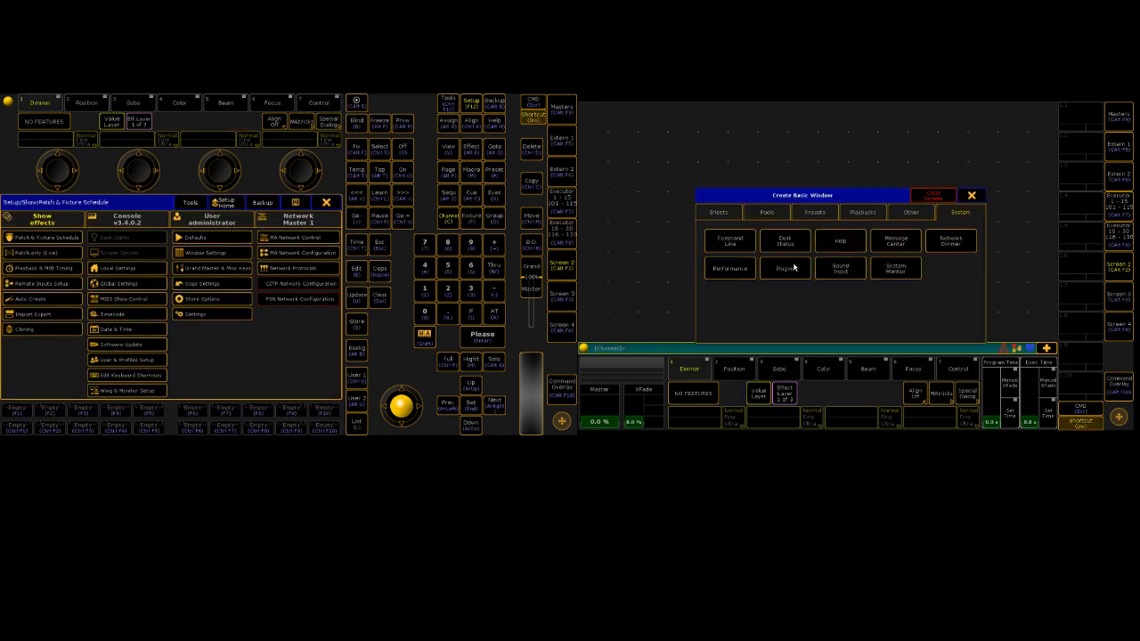
click(891, 218)
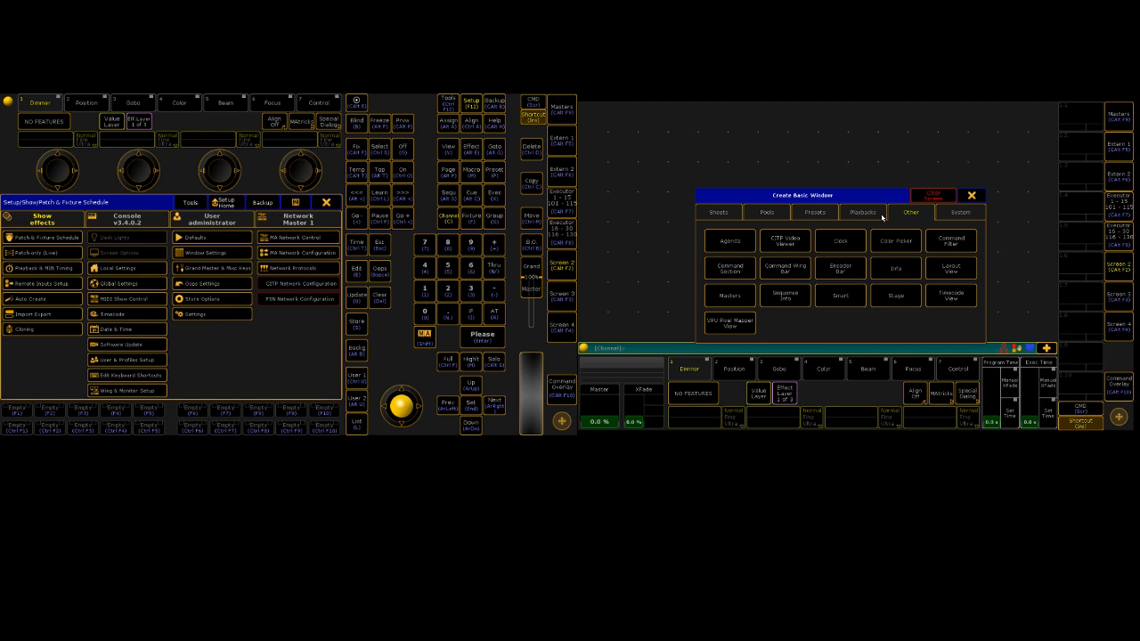
click(893, 294)
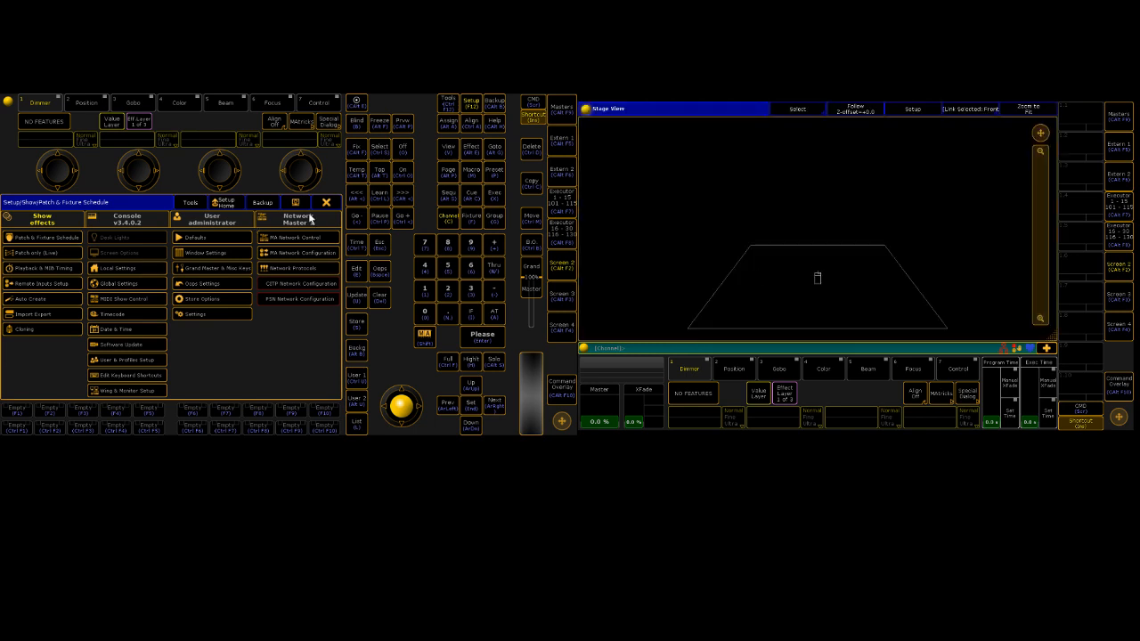
Step: Close the setup and add a Groups pool on the small screen, sized to one row of four slots
click(336, 203)
click(27, 206)
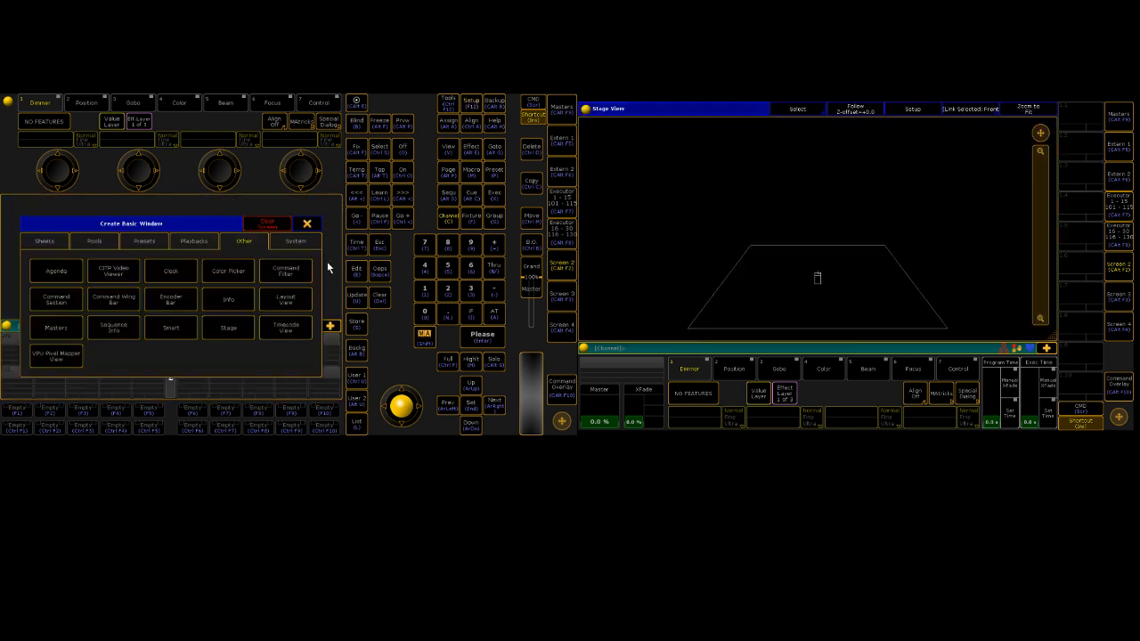
click(111, 242)
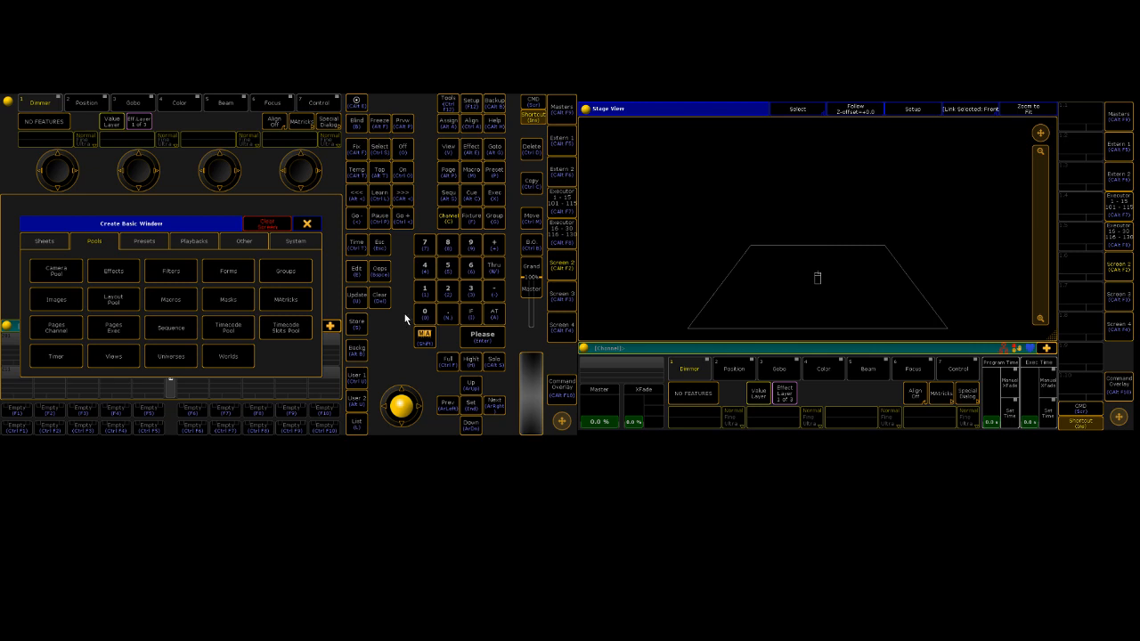
click(290, 270)
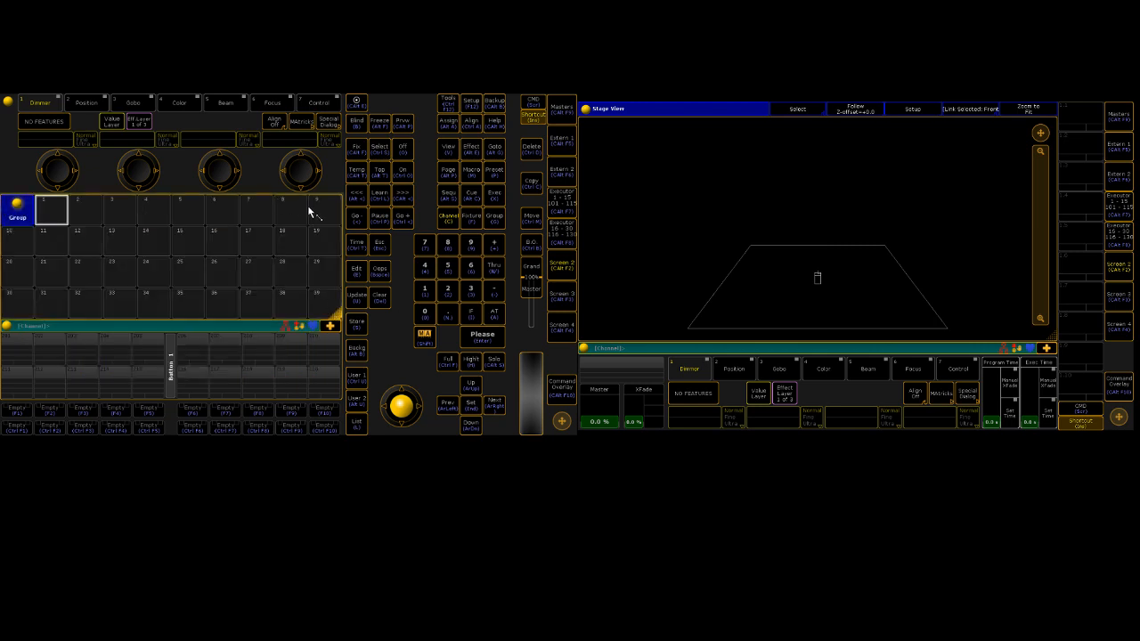
click(165, 216)
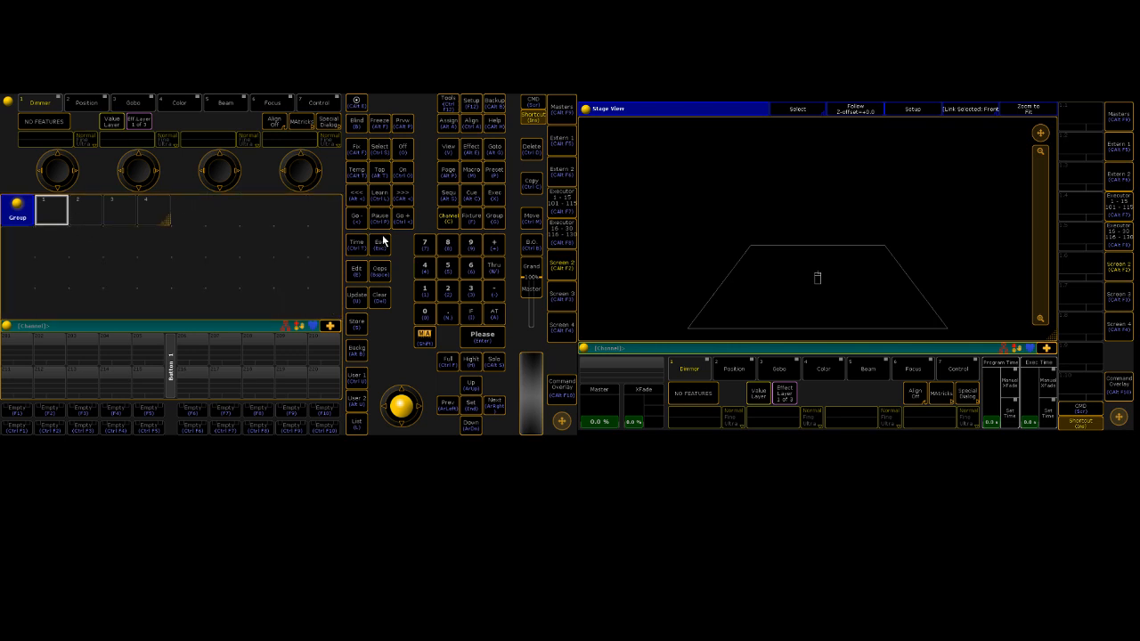
Step: Select the patched beam fixtures starting at channel 101 and store them in group slot 1
text(101)
key(slash)
text(101)
key(Return)
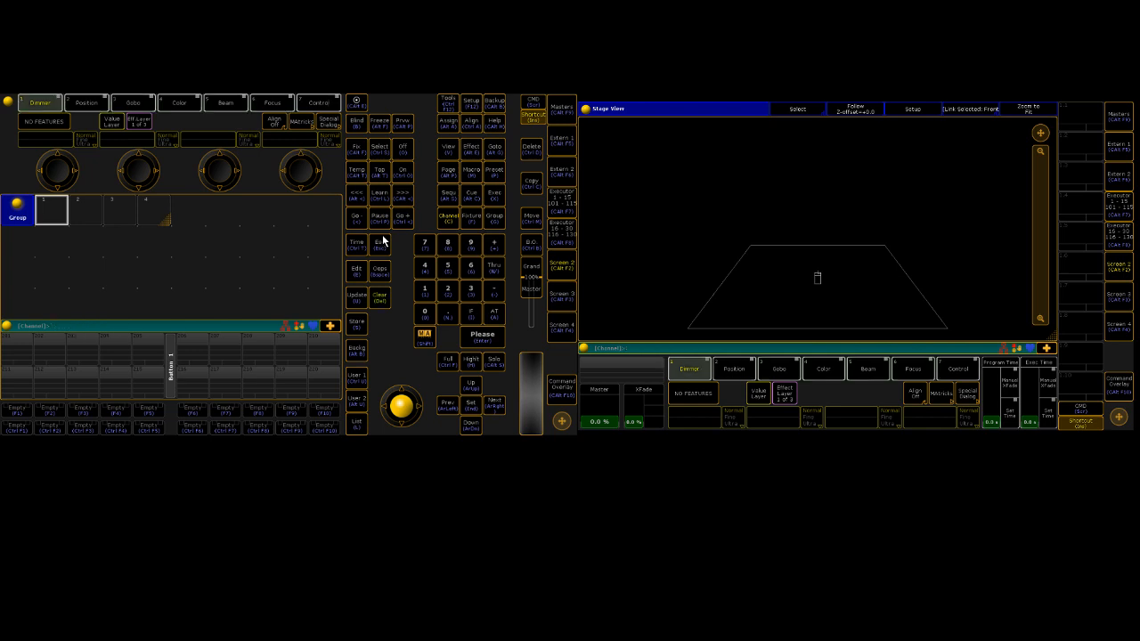
key(s)
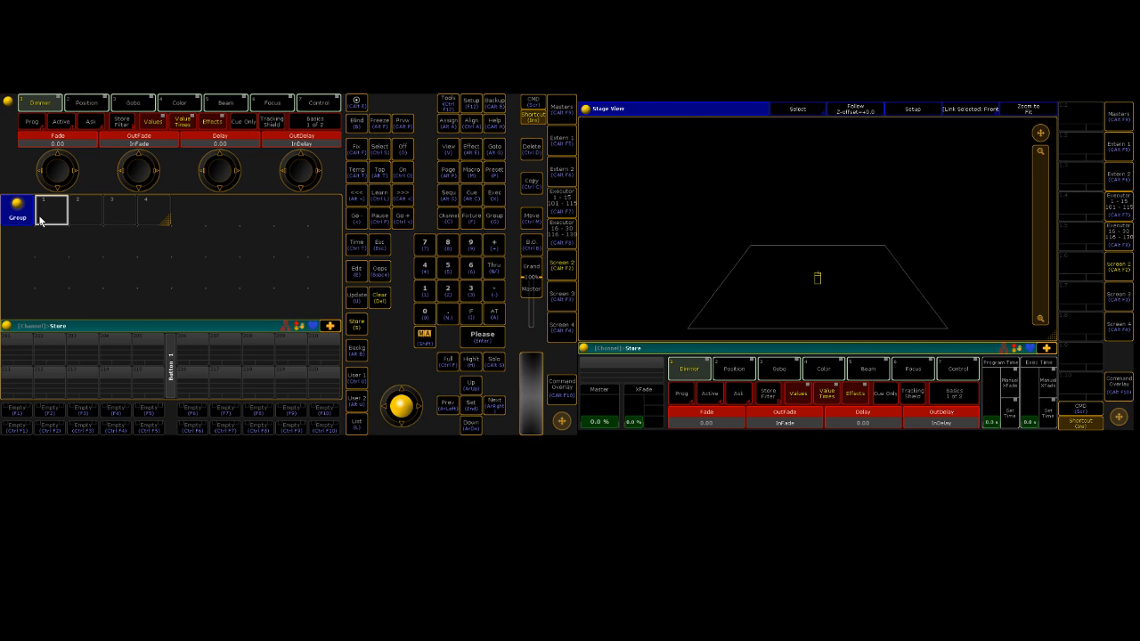
click(41, 220)
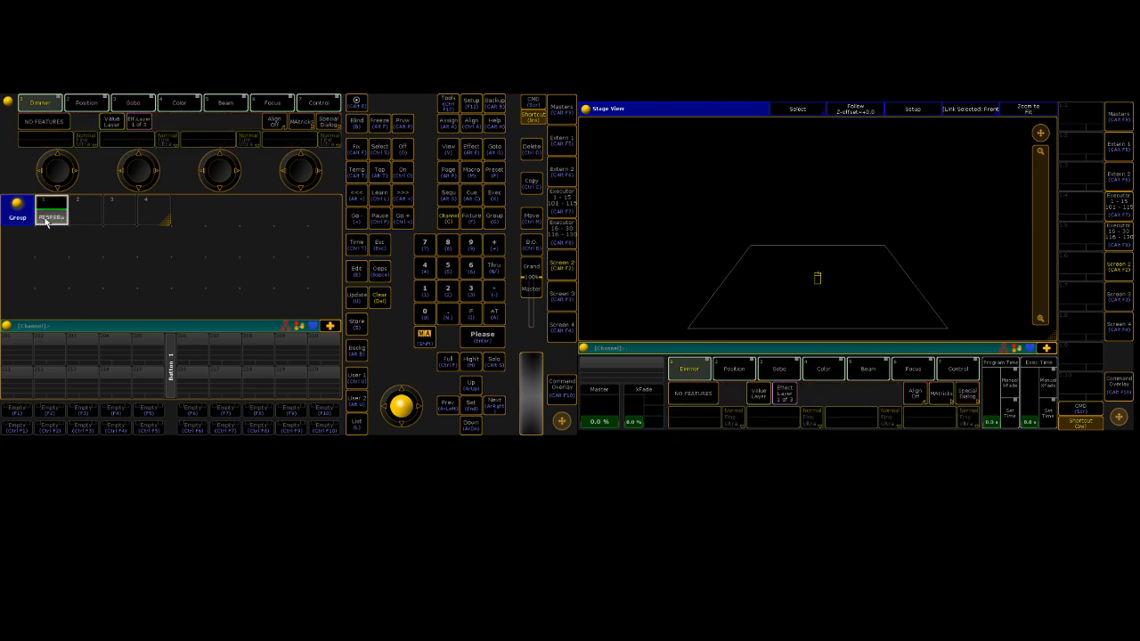
Step: Add an Effects pool below the group pool and shrink it to two rows
click(24, 252)
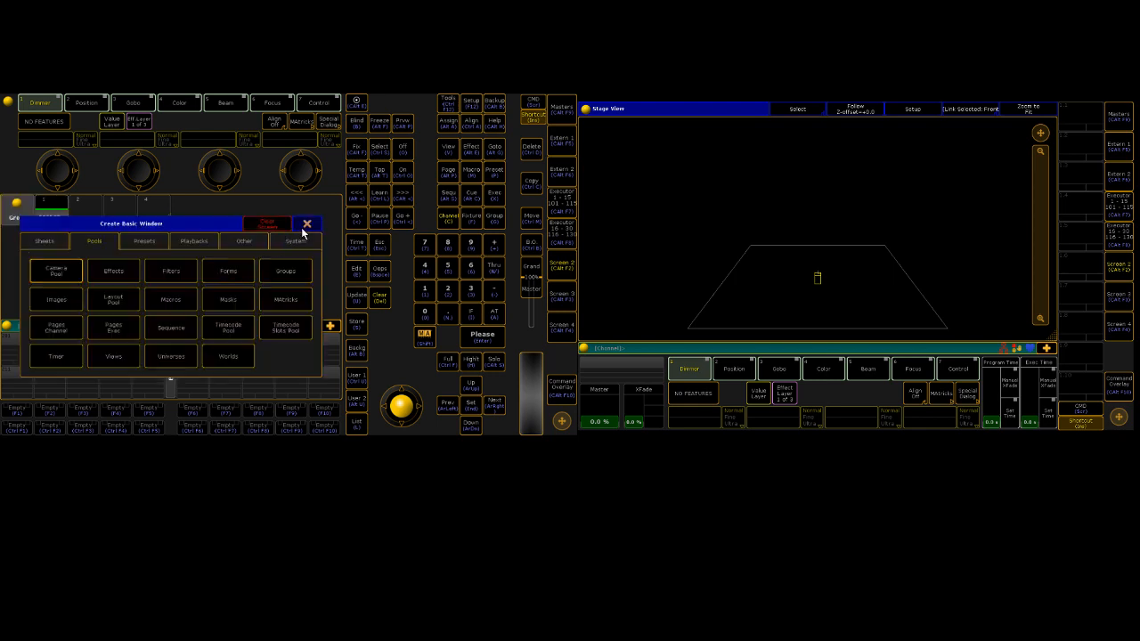
click(306, 223)
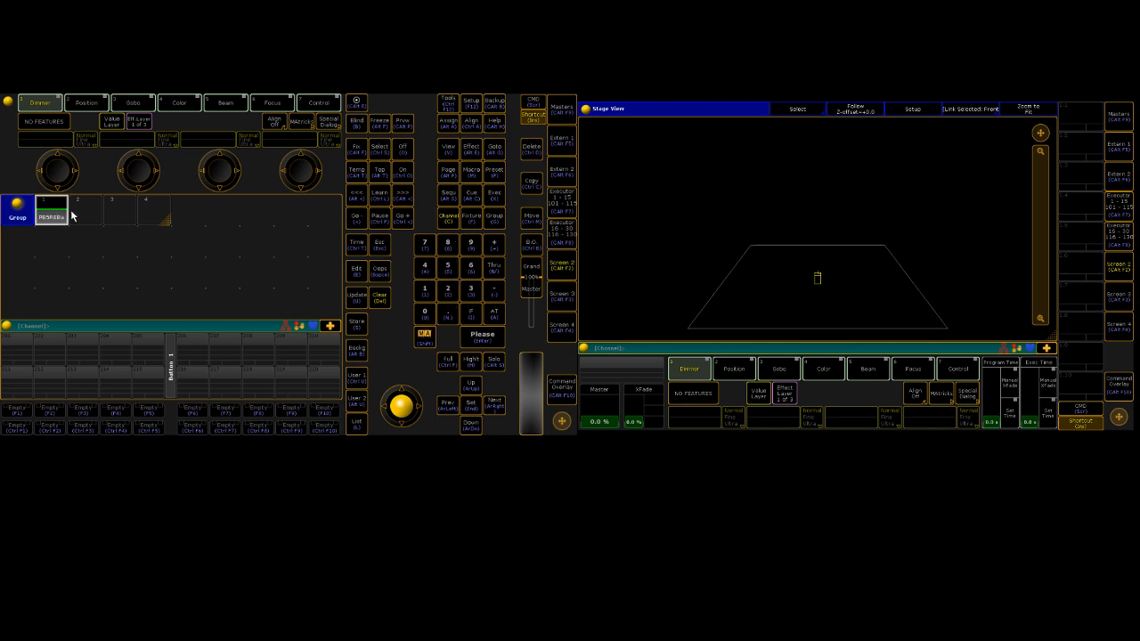
click(14, 242)
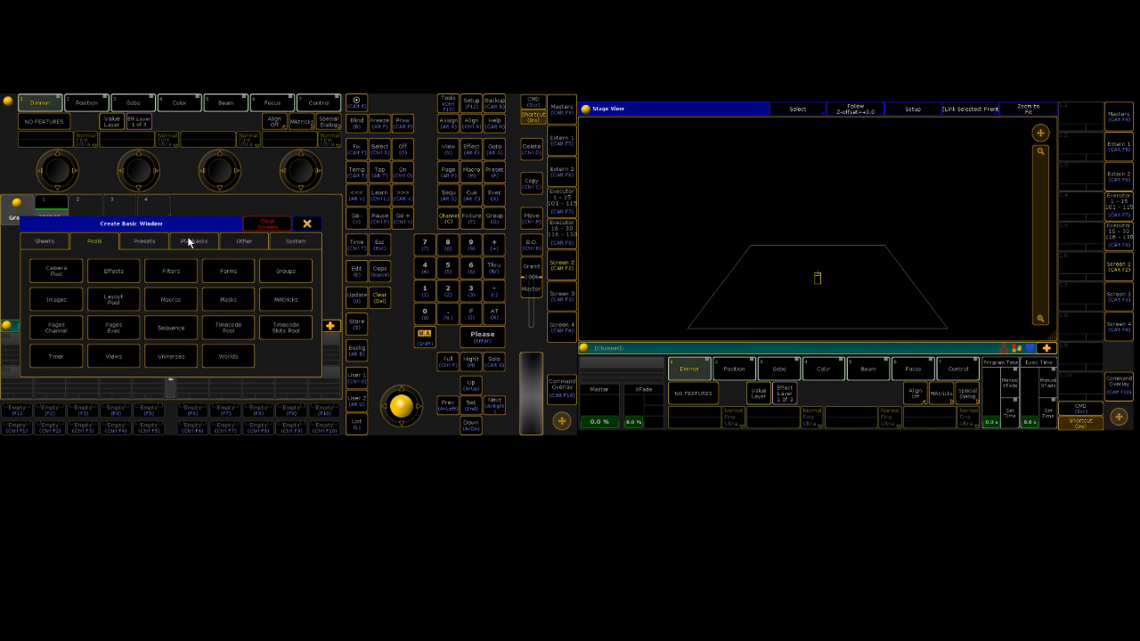
click(242, 243)
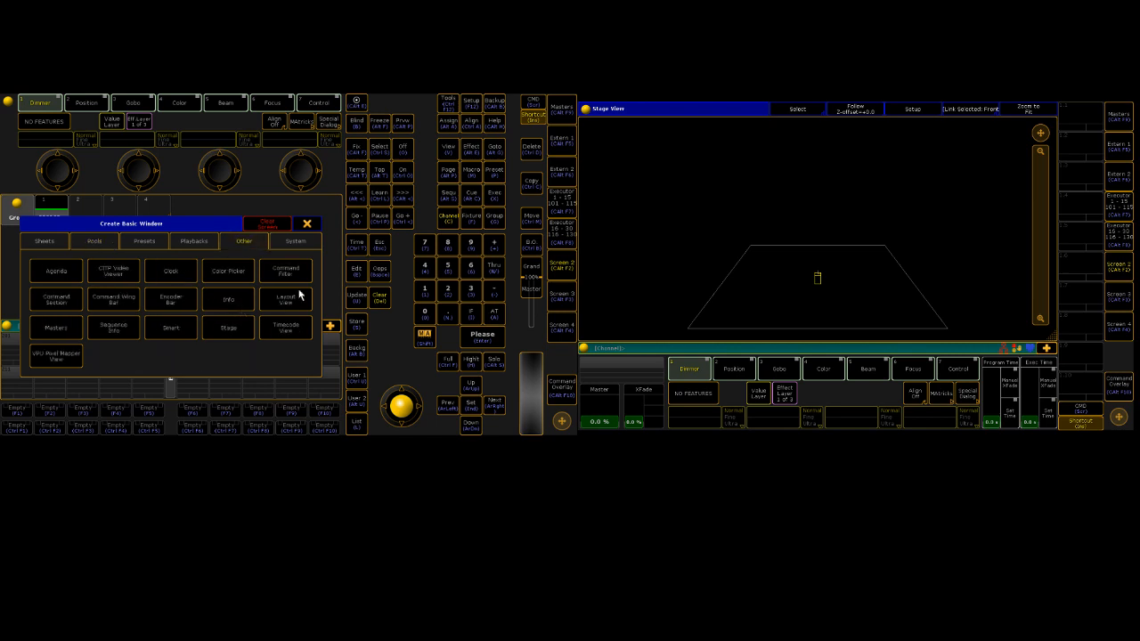
click(193, 246)
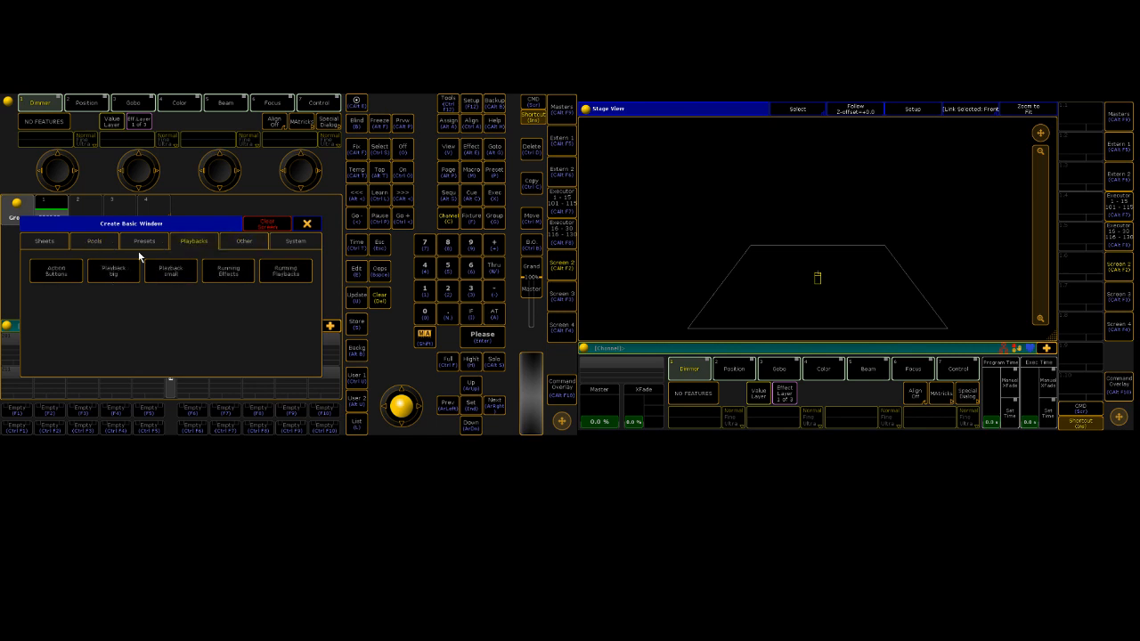
click(94, 246)
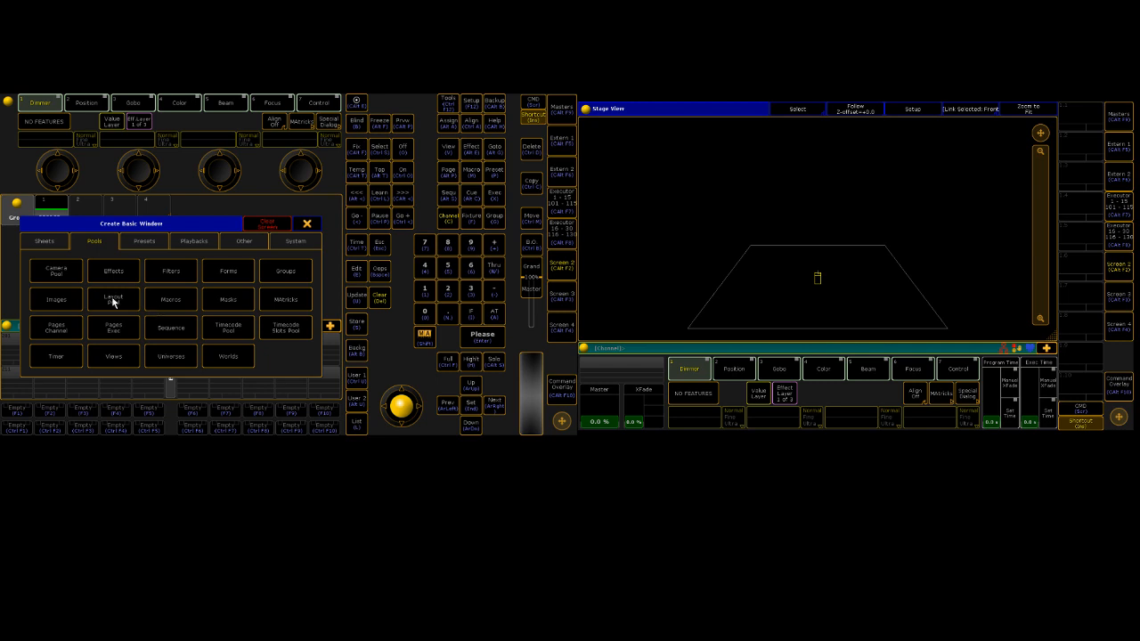
click(114, 271)
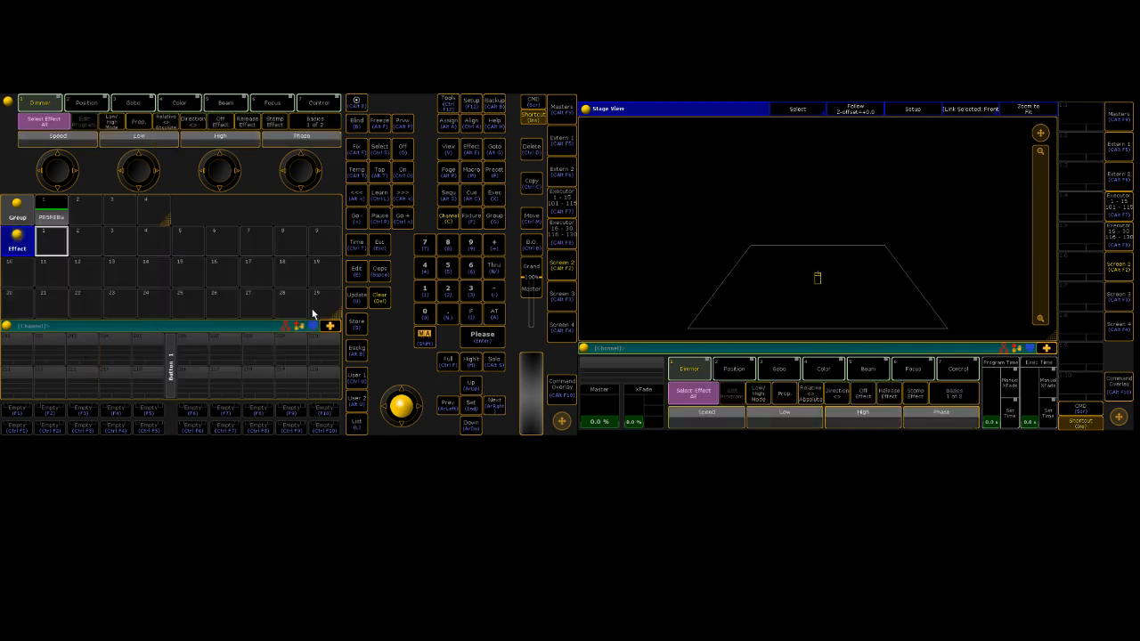
drag(336, 317, 333, 275)
Step: Add a Position preset pool in the row below the effect pool
click(32, 305)
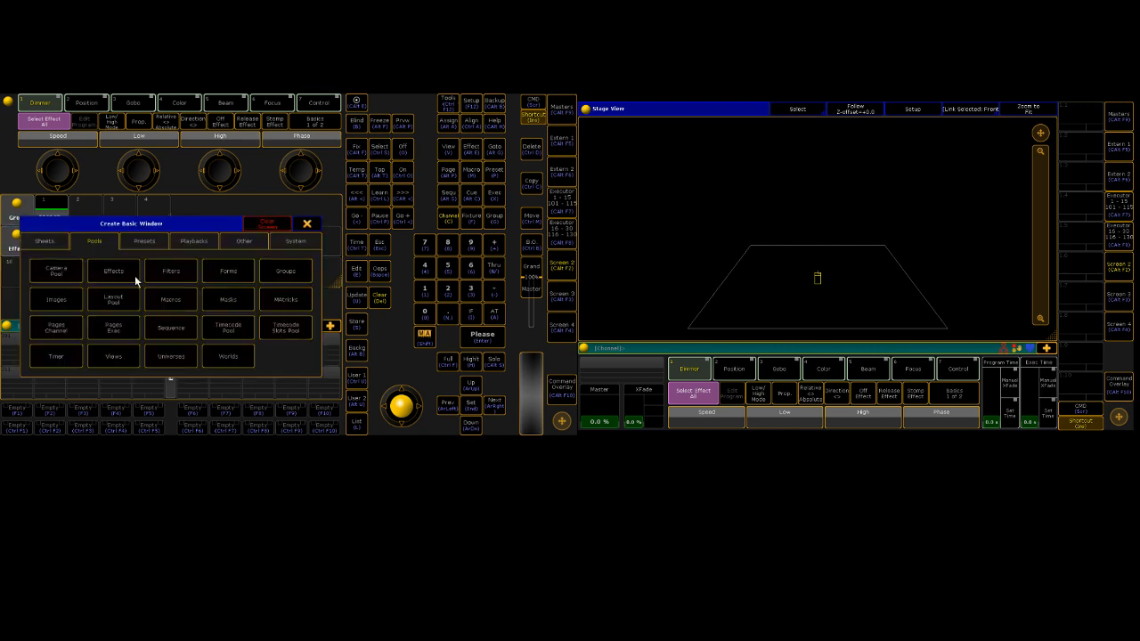
click(147, 241)
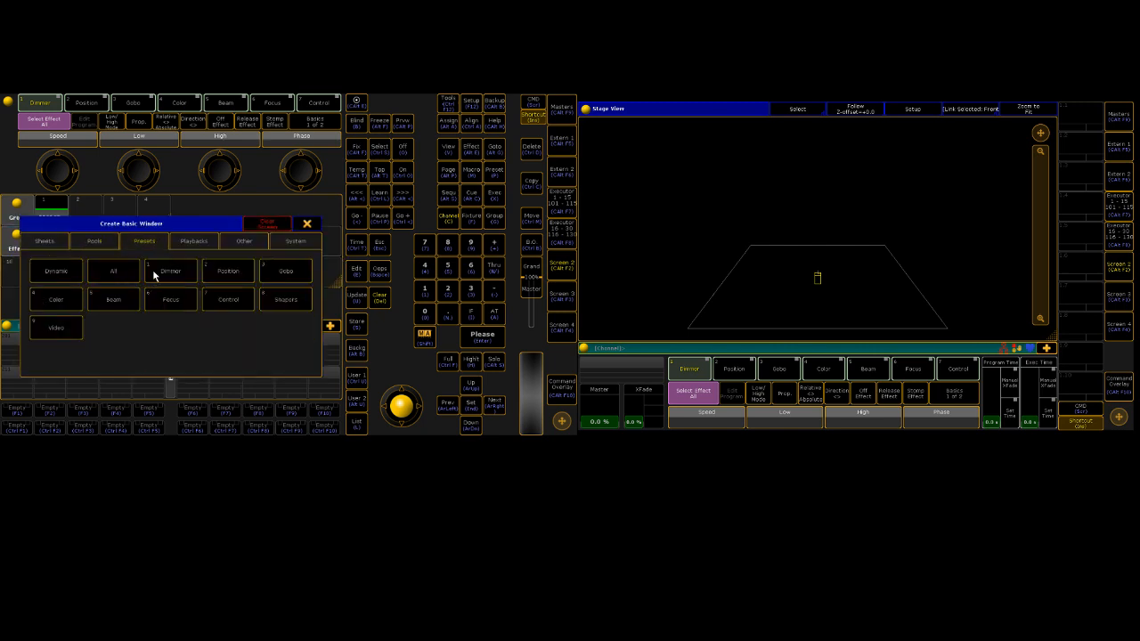
click(216, 271)
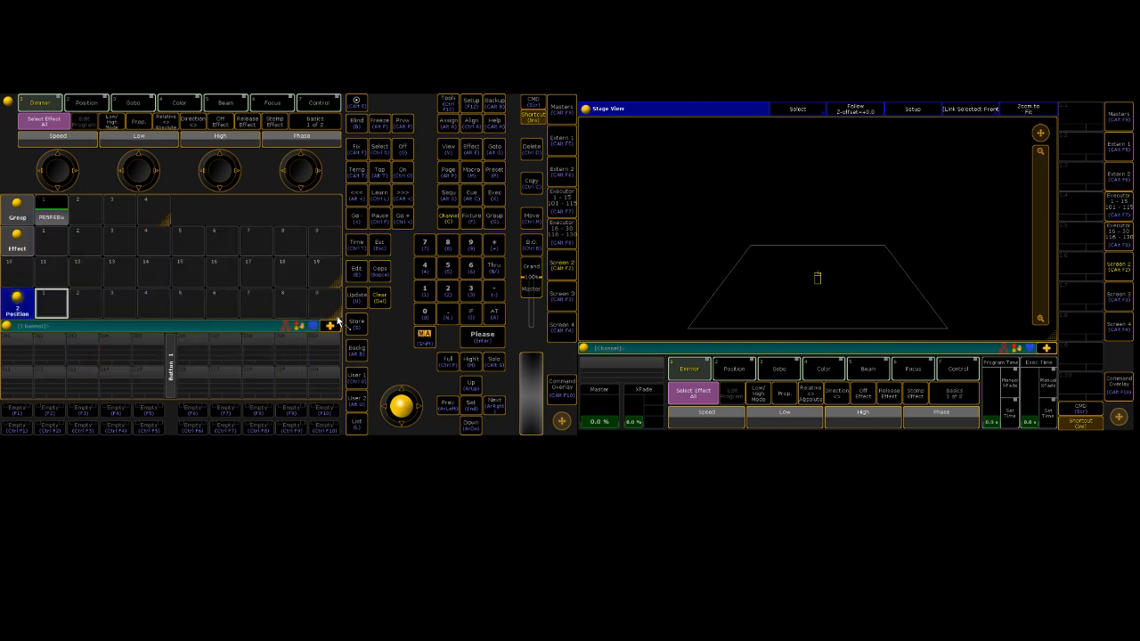
Step: Narrow the Position preset pool to four slots and move it to the right half of its row
drag(335, 315, 160, 313)
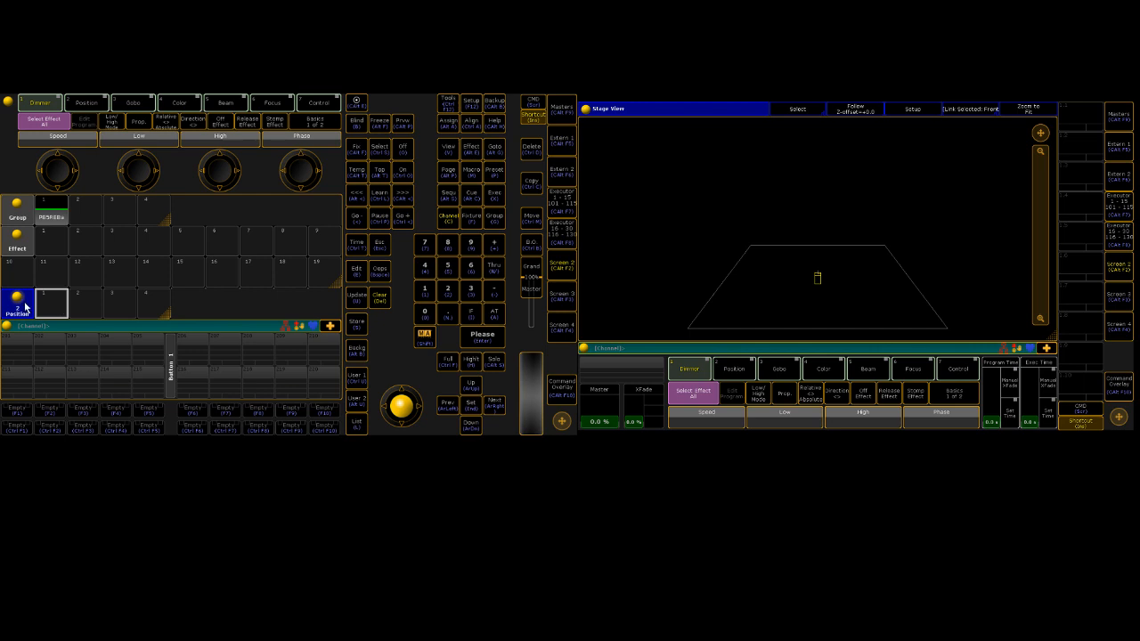
drag(18, 307, 190, 313)
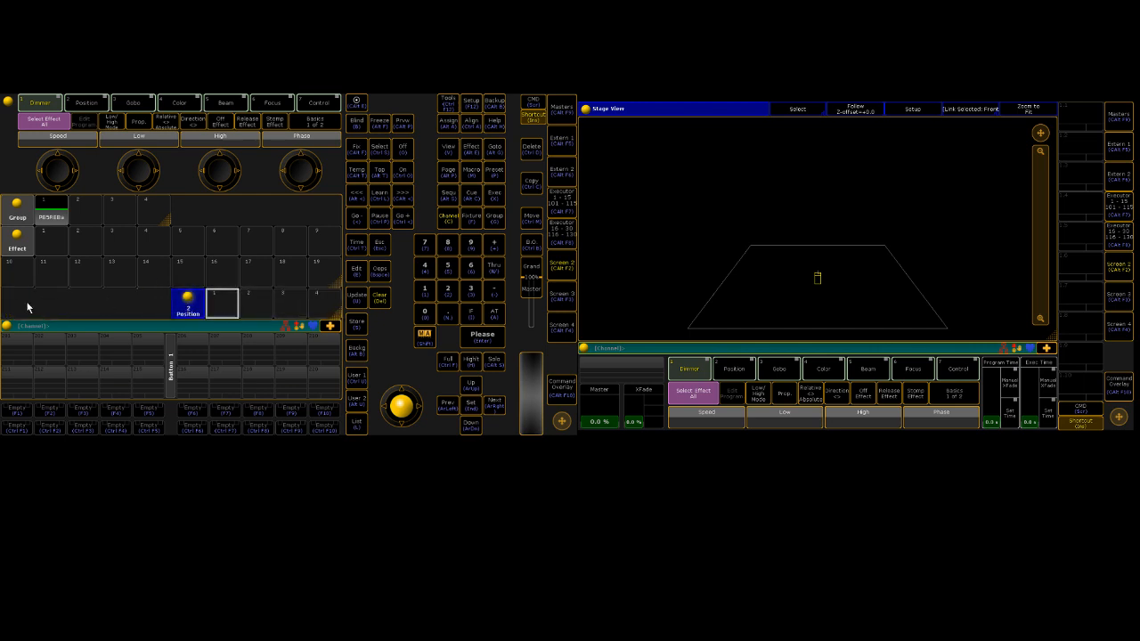
click(18, 306)
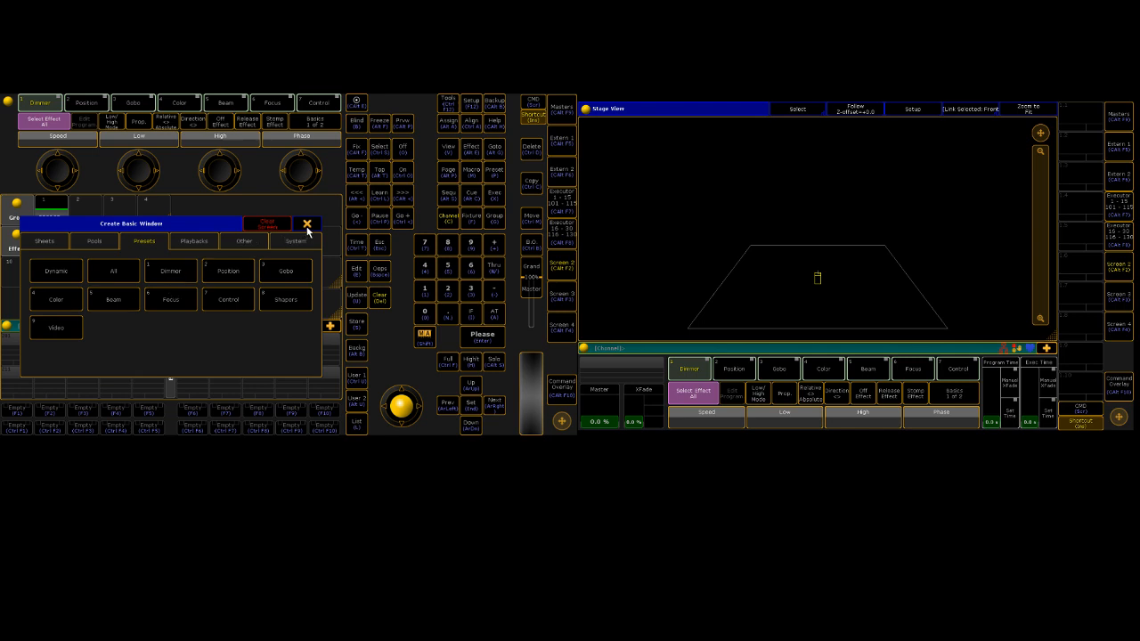
click(307, 224)
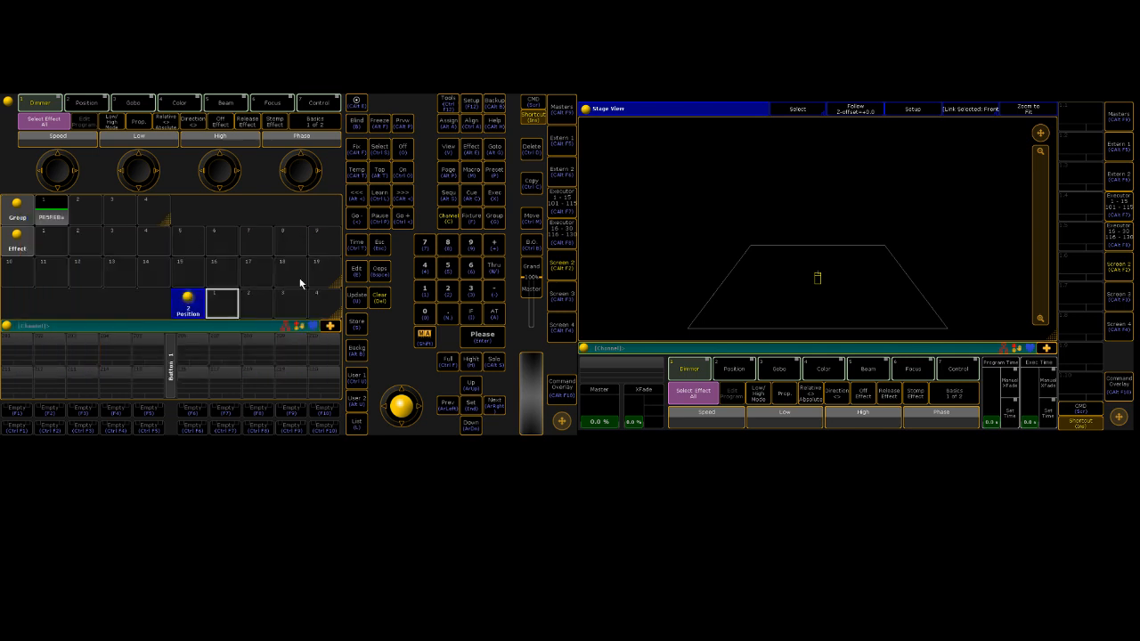
Step: Resize the Effect pool to four columns by three rows and move the Position pool up beside the Groups pool
click(326, 282)
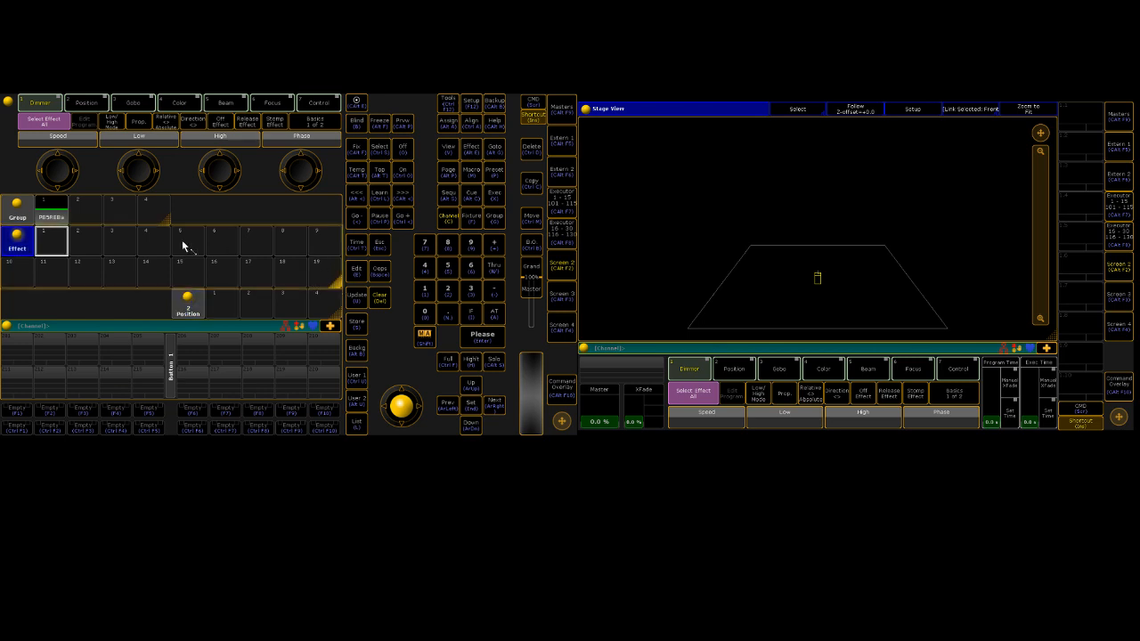
drag(183, 247, 191, 247)
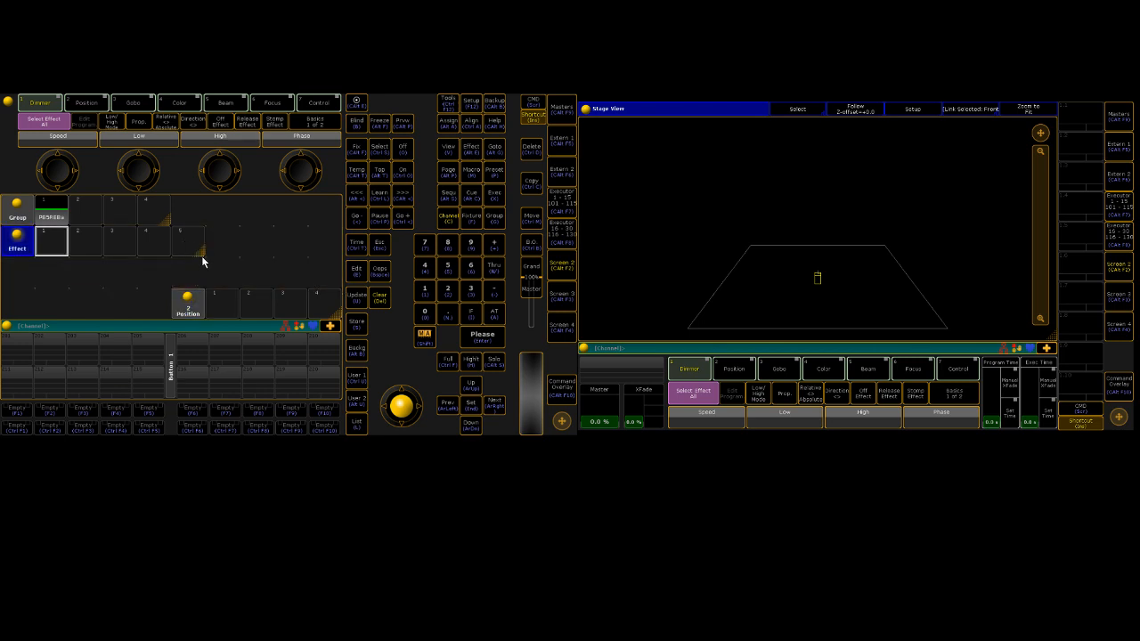
click(189, 261)
click(304, 225)
drag(201, 257, 186, 214)
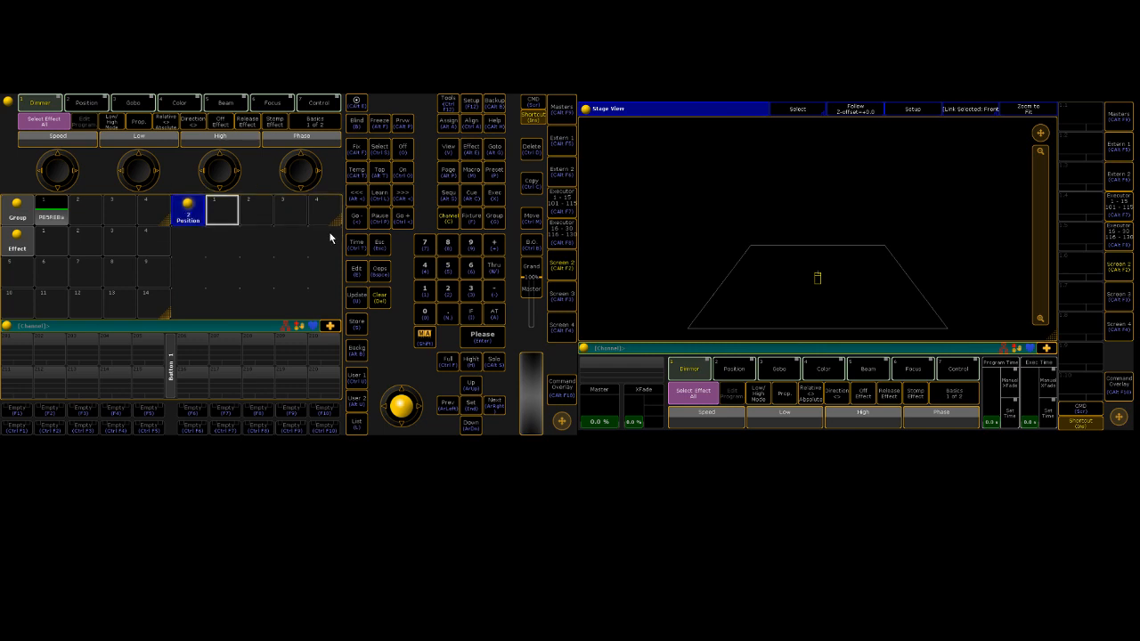
Step: Enlarge the Position pool to two rows and add a Color preset pool directly below it
drag(339, 229, 331, 260)
click(193, 278)
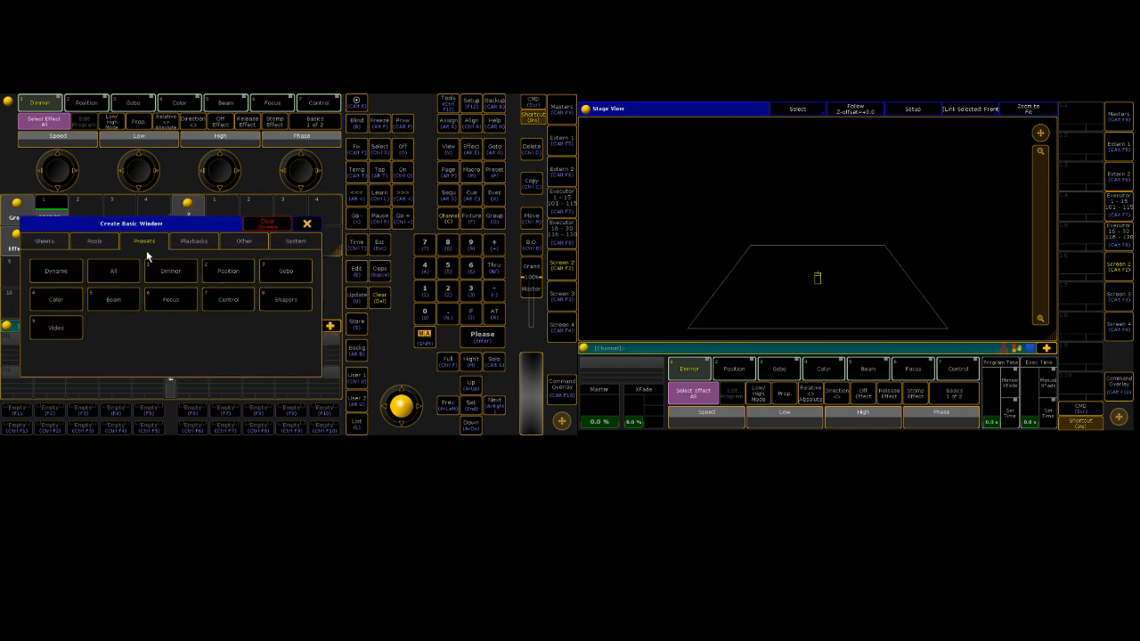
click(53, 299)
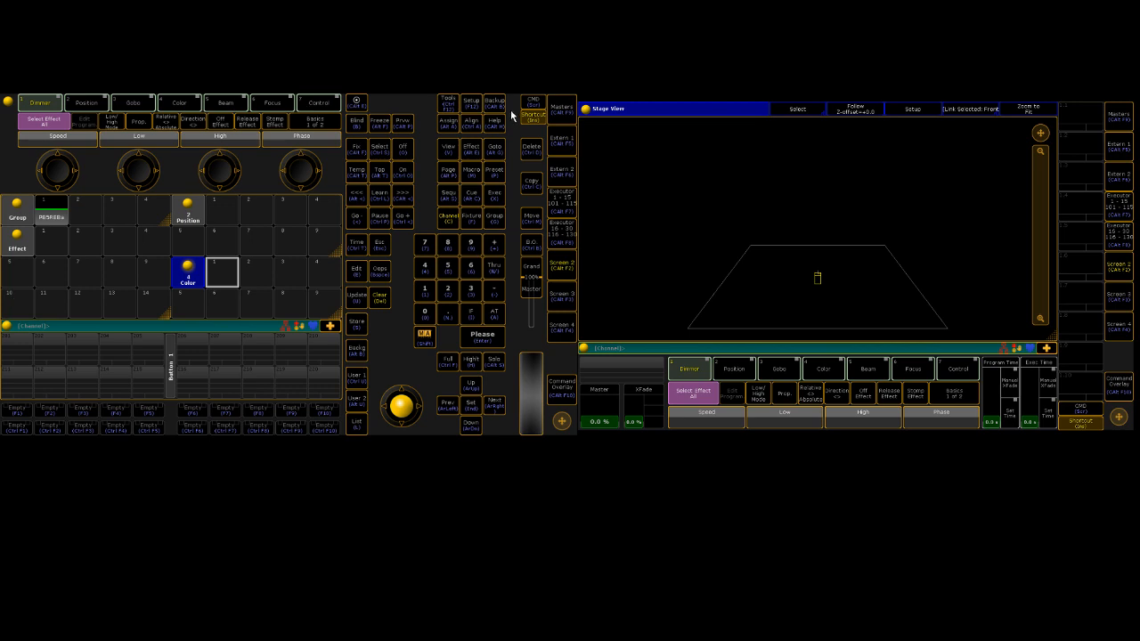
Step: Check the 5r beams layer in the patch and fixture schedule and close the setup
click(473, 104)
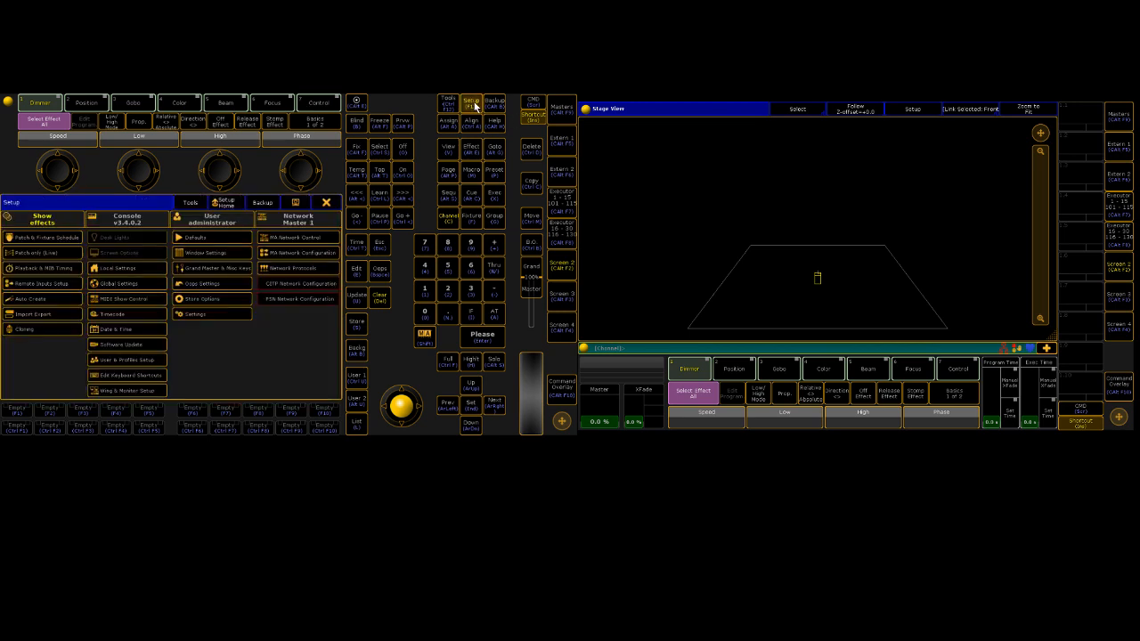
click(38, 237)
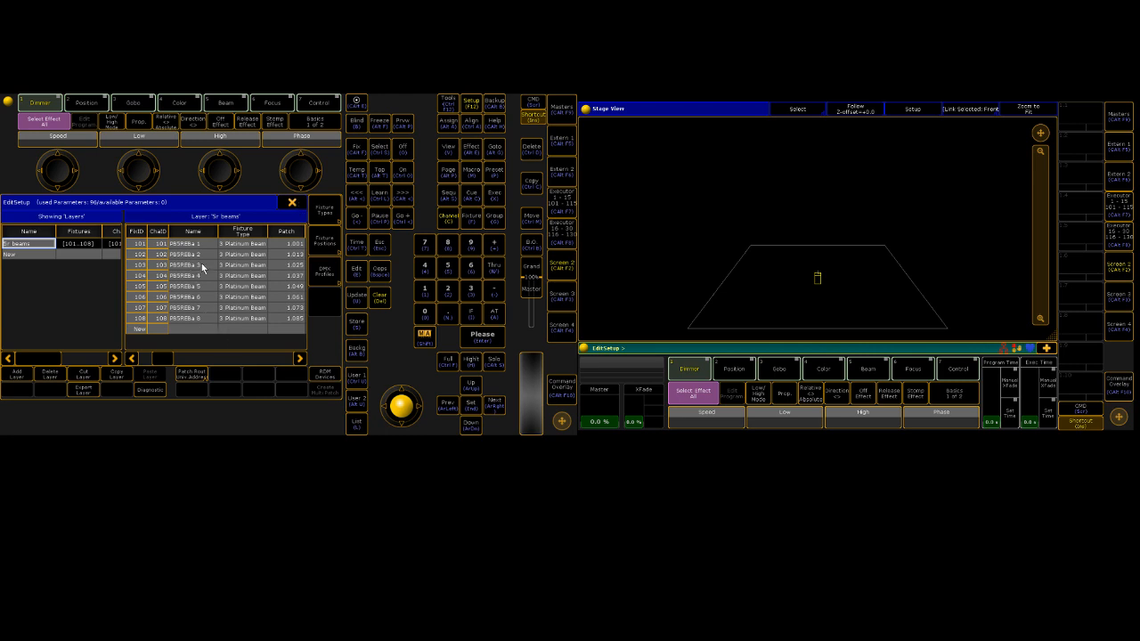
click(292, 202)
click(326, 204)
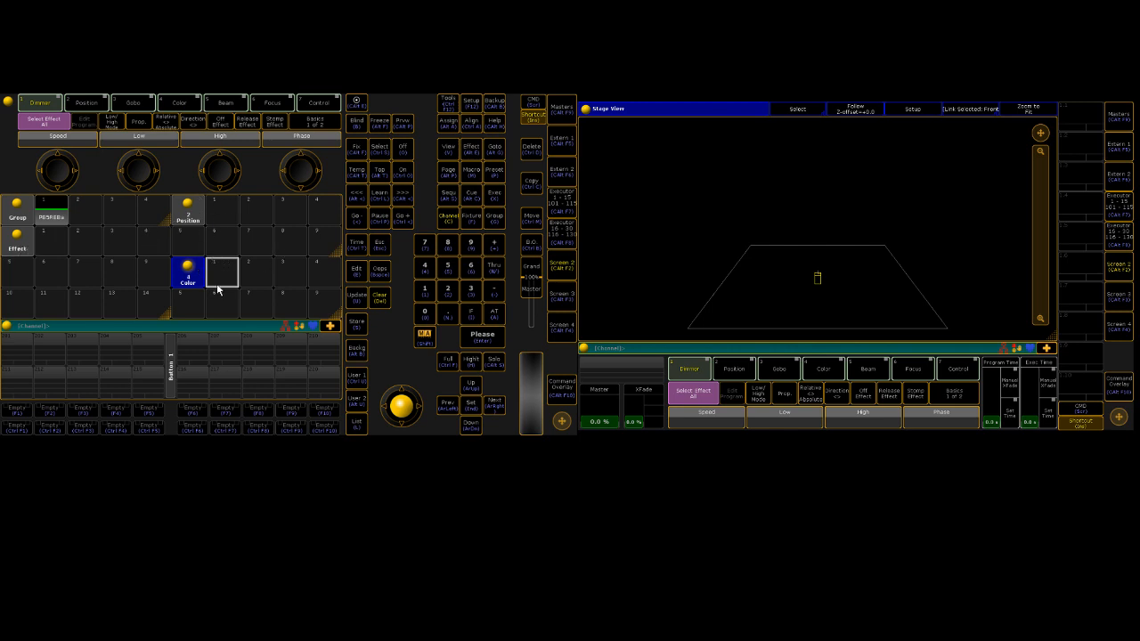
Step: Select the beam group and, in the stage view setup, spread the fixtures along Pos X from -4 thru 4 m
click(222, 210)
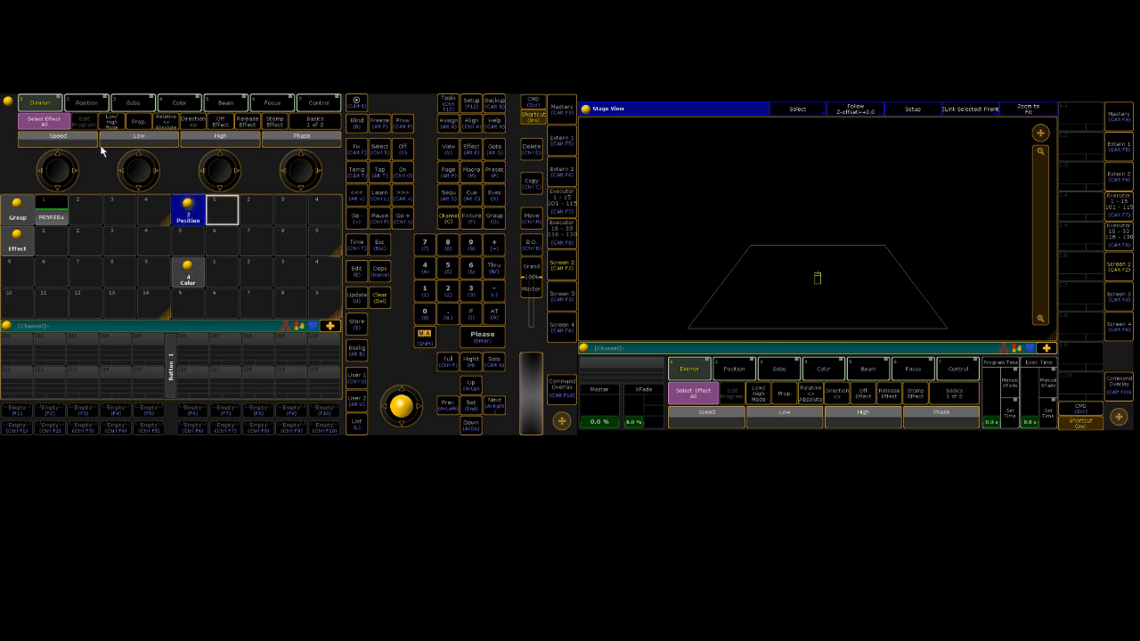
click(105, 105)
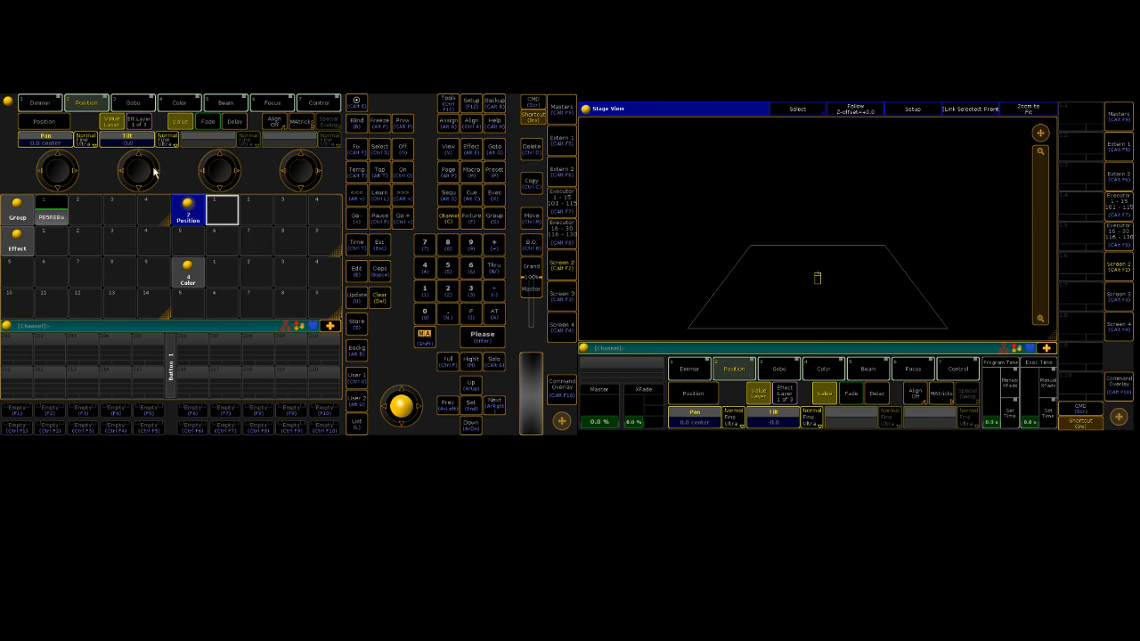
click(59, 214)
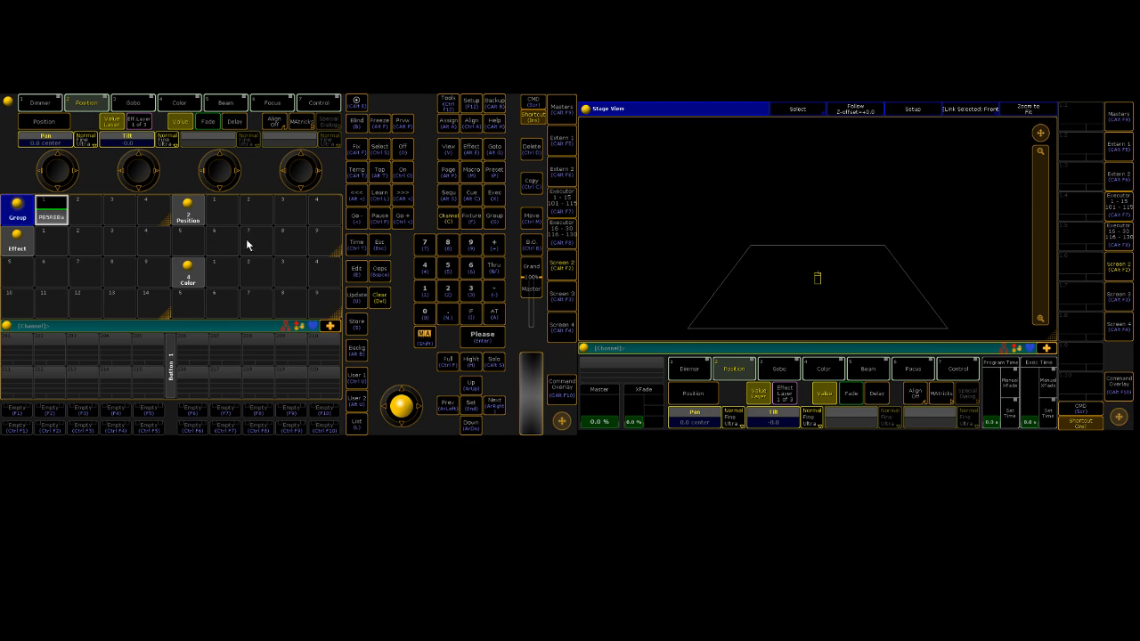
click(901, 111)
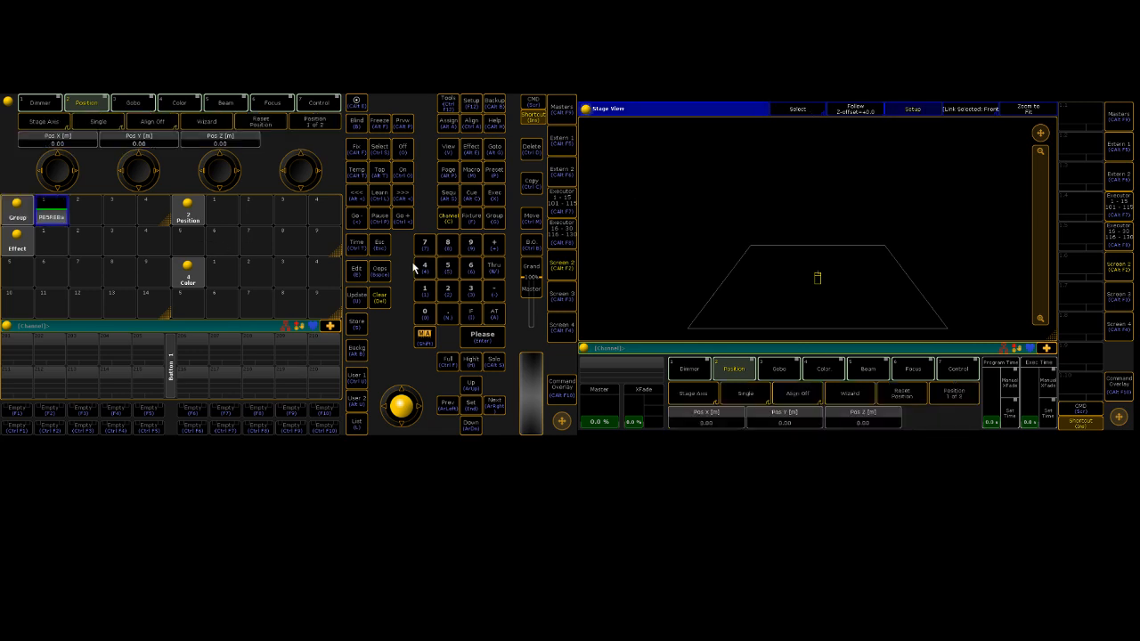
click(92, 140)
text(-4)
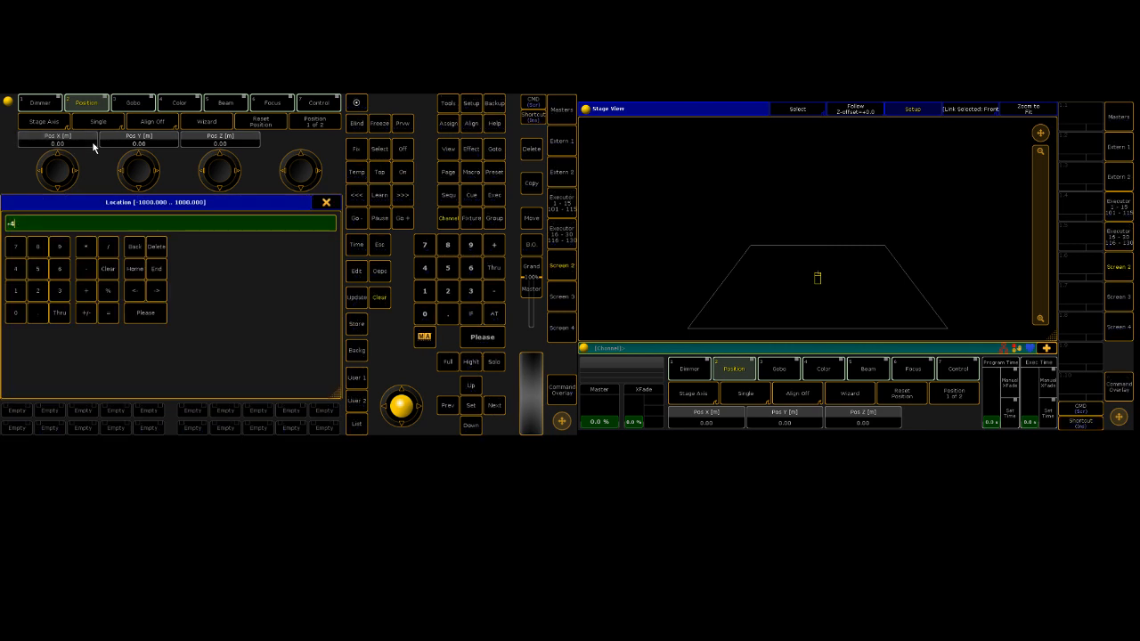
click(54, 312)
text(t)
key(Return)
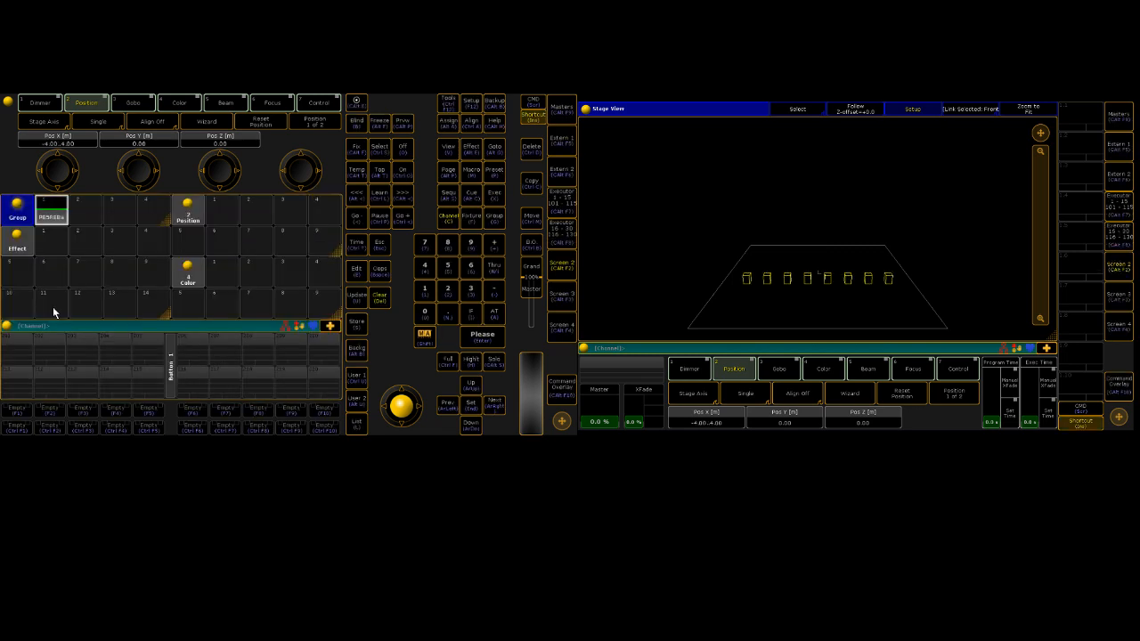
Step: Set the beam fixtures' Pos Y to 2 m and Pos Z to 5 m
click(122, 140)
text(2)
key(Return)
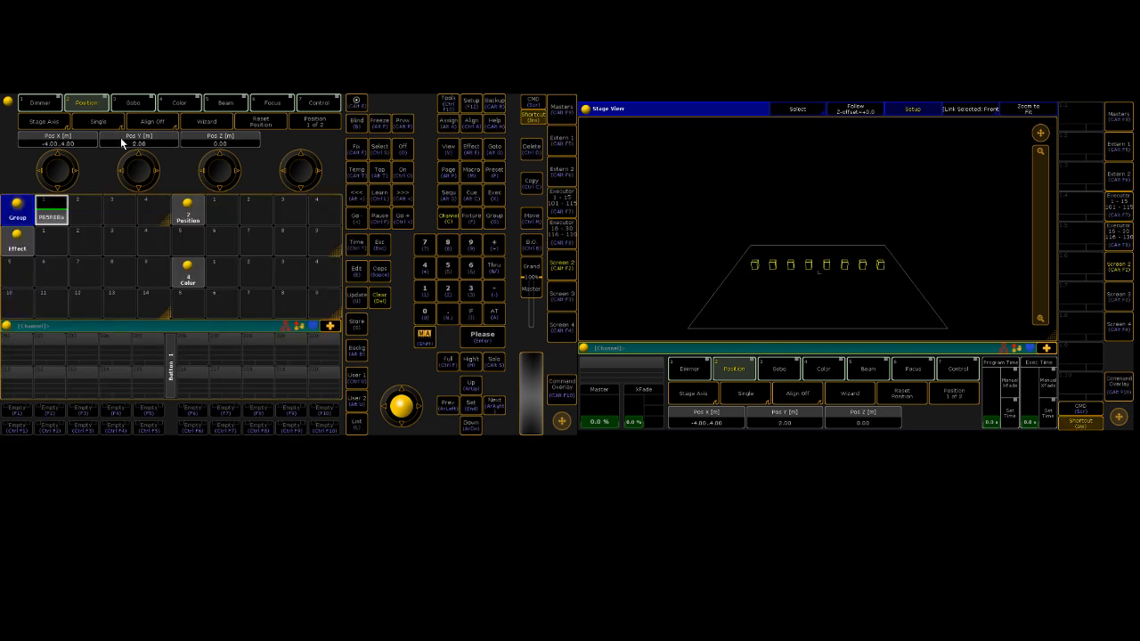
click(230, 147)
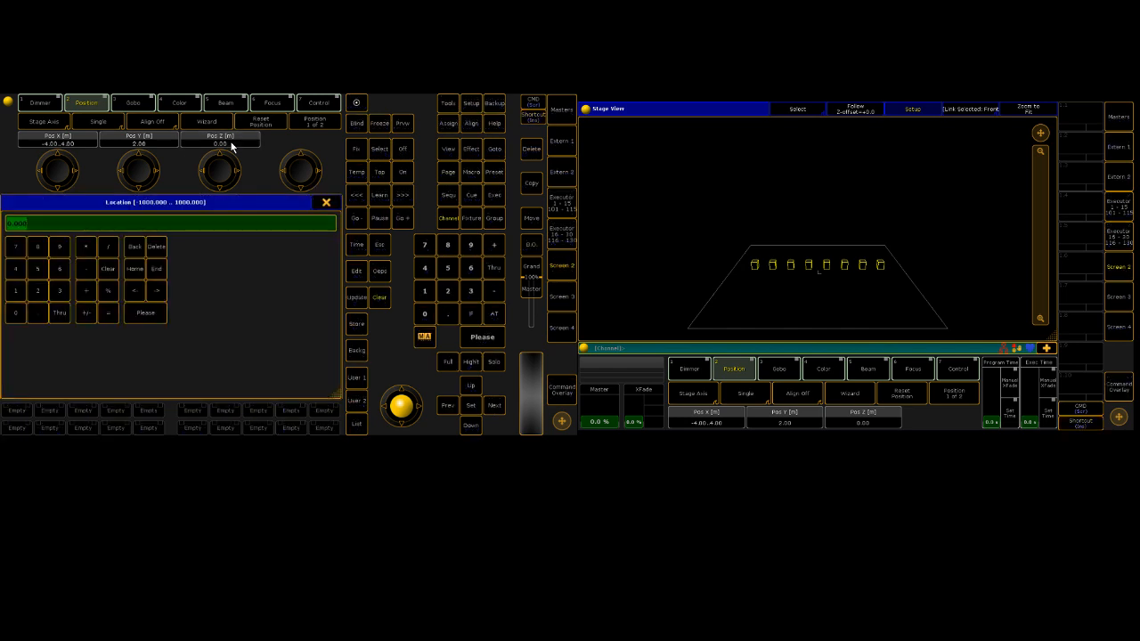
text(5)
key(Return)
key(Insert)
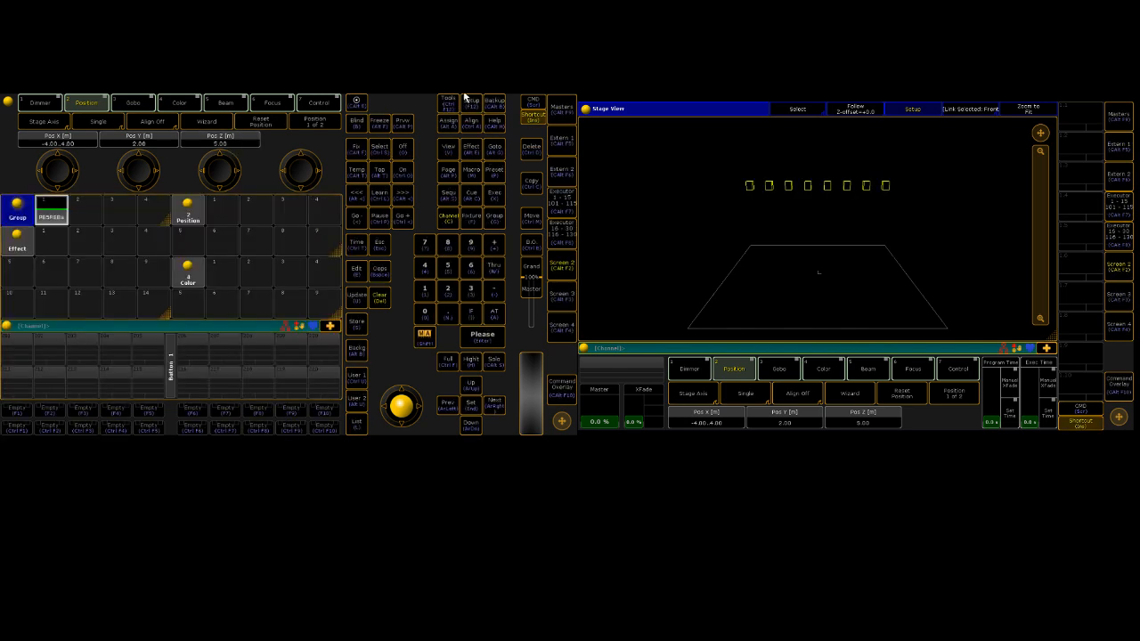
scroll(848, 219, up, 2)
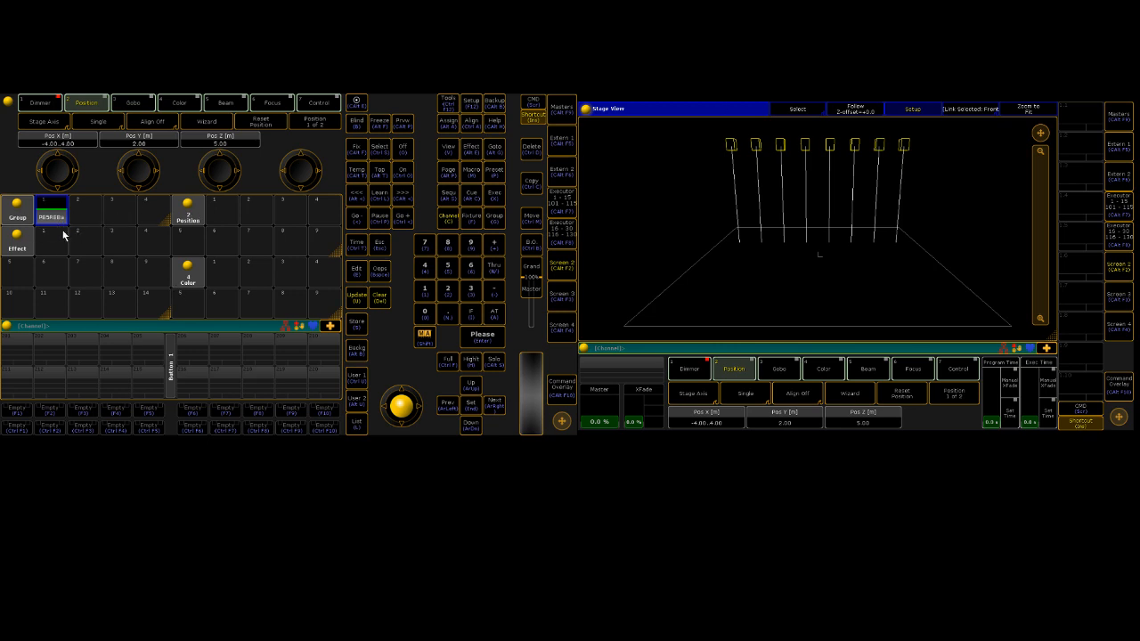
Step: Create an empty effect in effect slot 1 with the beam group selected, and close its editor
mouse_move(167, 224)
mouse_down()
mouse_move(95, 223)
mouse_move(169, 222)
mouse_up()
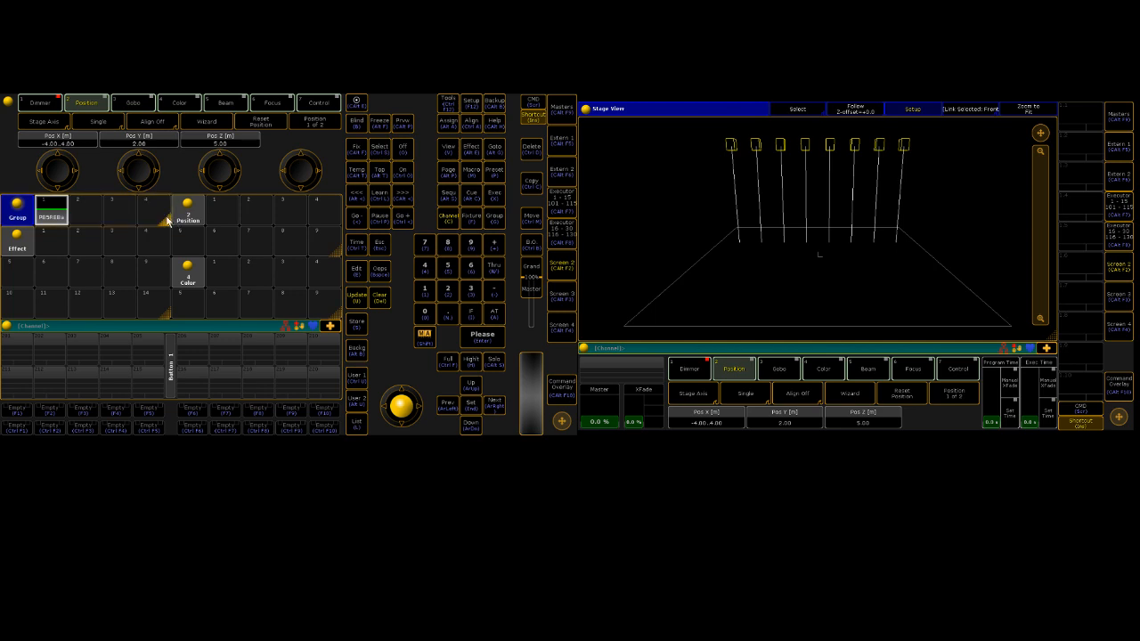
click(14, 242)
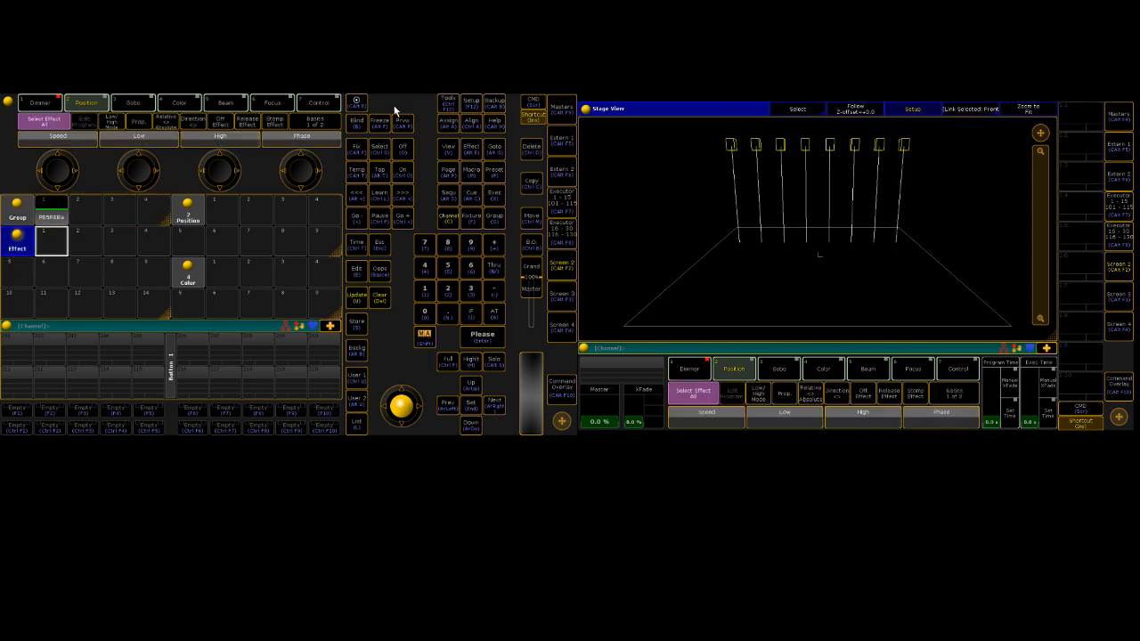
click(50, 240)
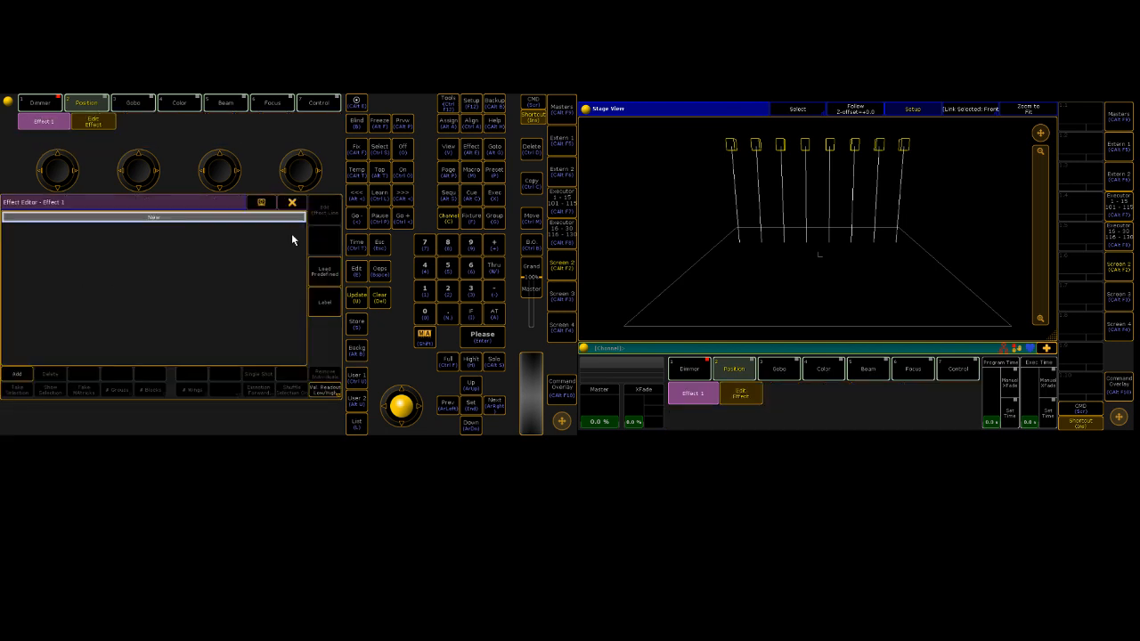
click(292, 202)
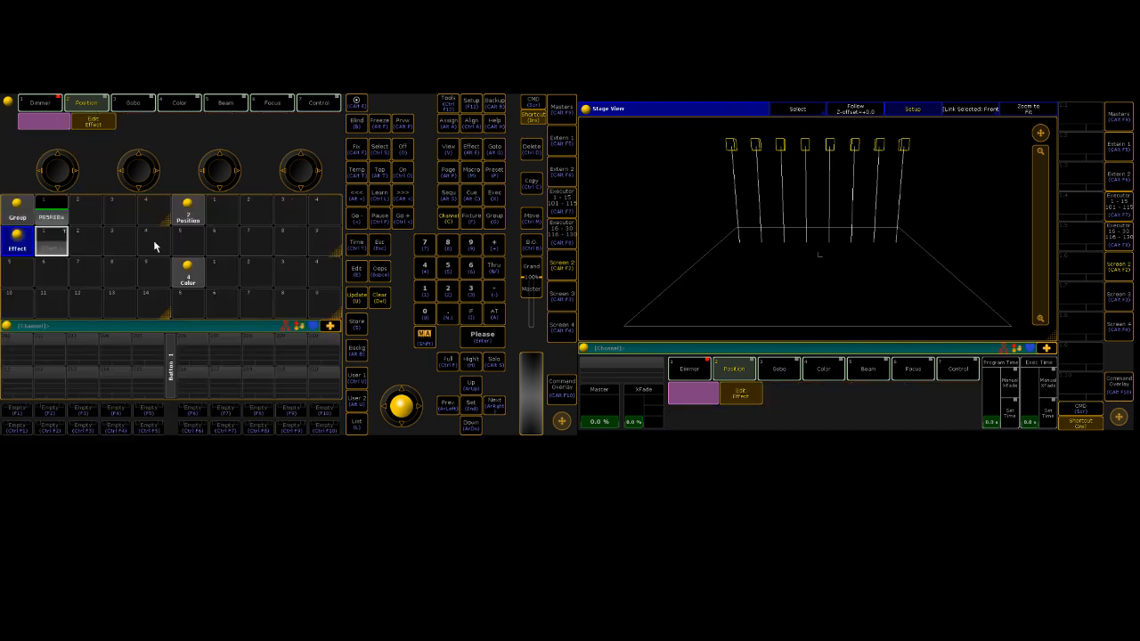
click(51, 214)
click(49, 245)
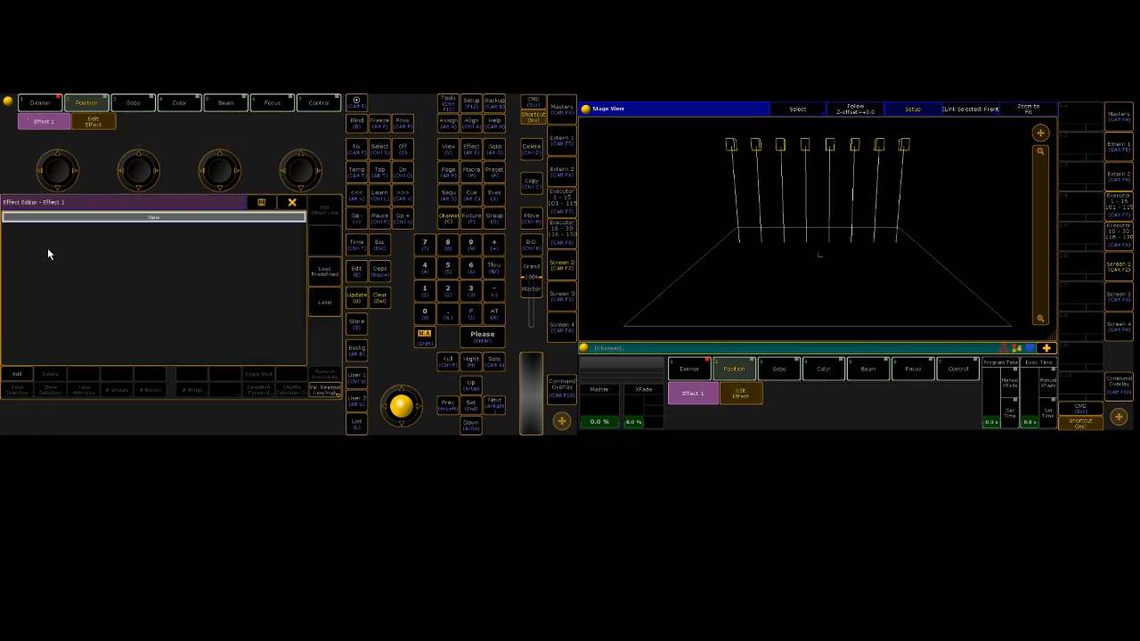
click(292, 202)
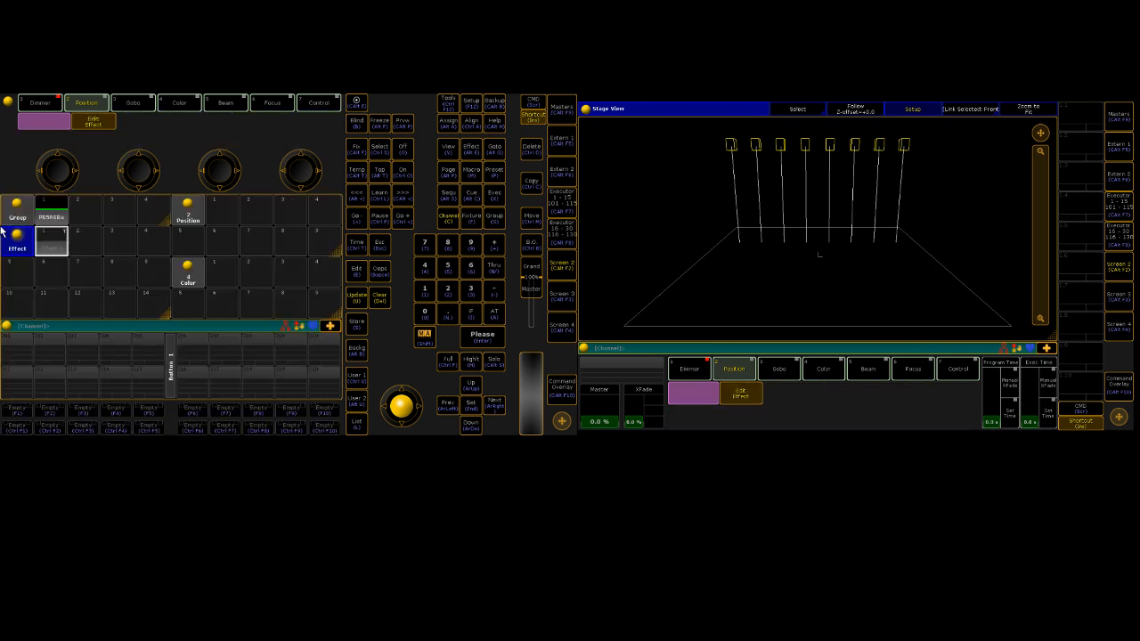
Step: Open effect 1 for editing and load the predefined P/T Circle effect into it
click(48, 247)
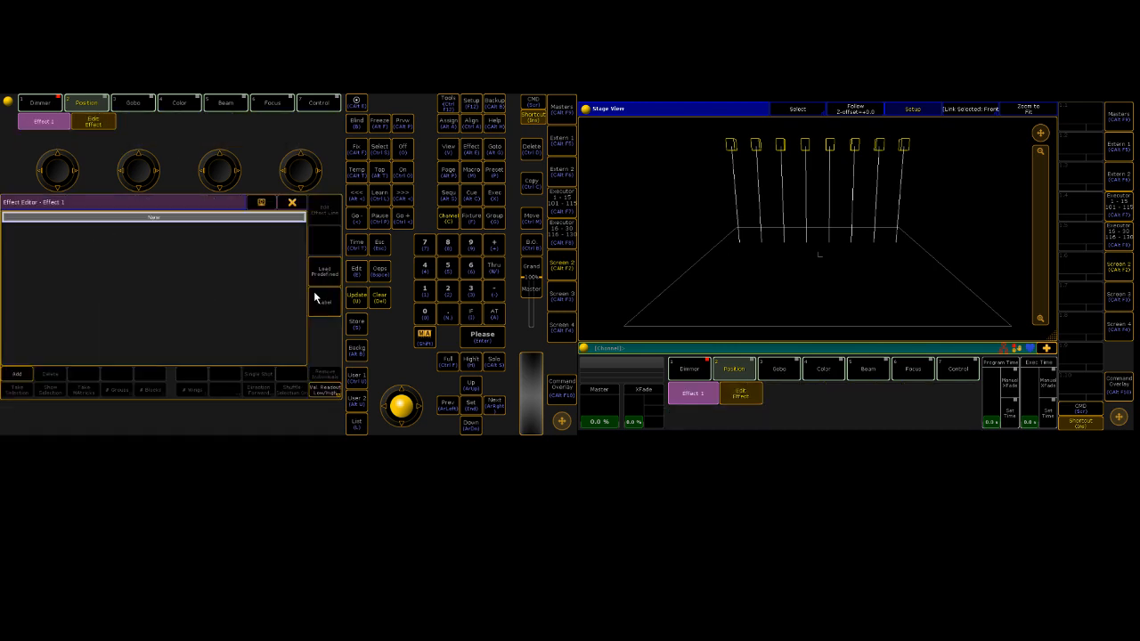
click(332, 270)
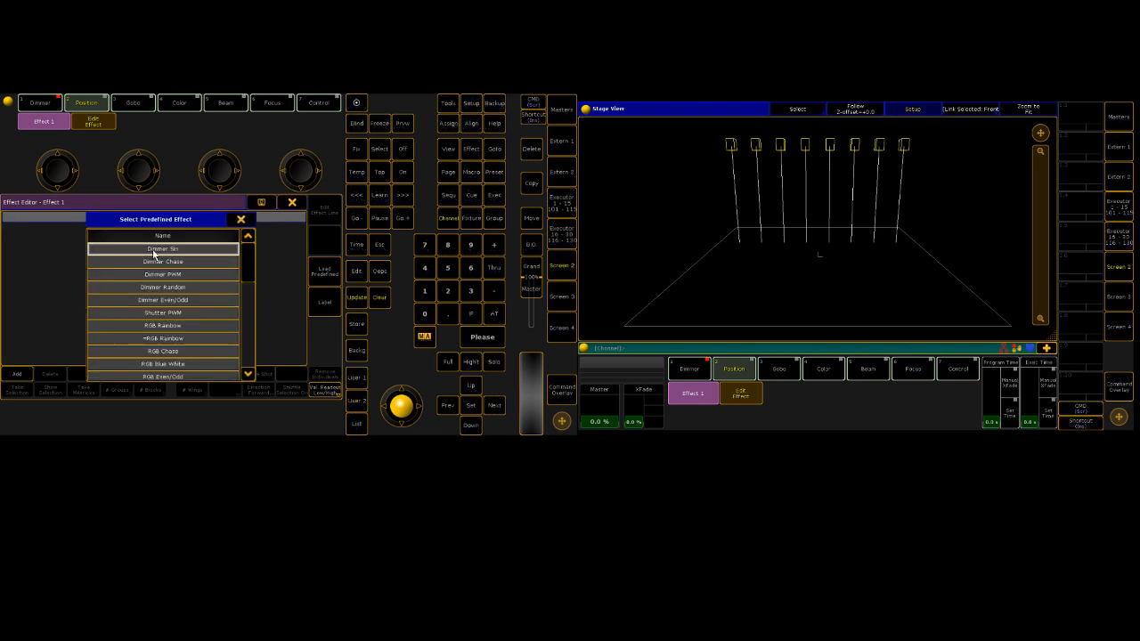
scroll(182, 283, down, 15)
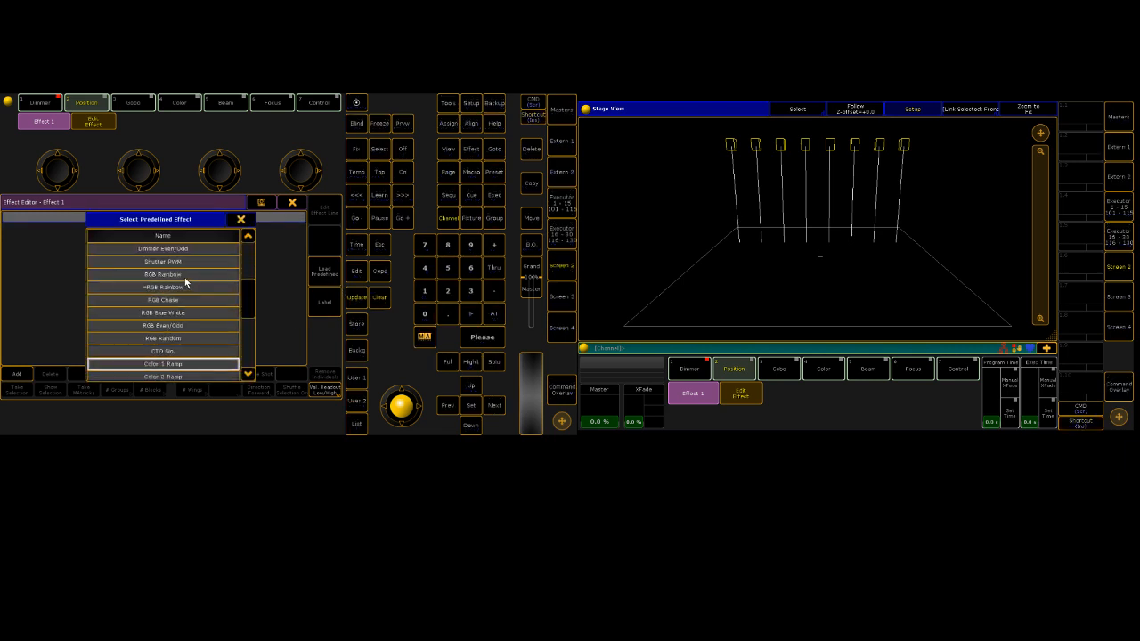
scroll(182, 283, down, 4)
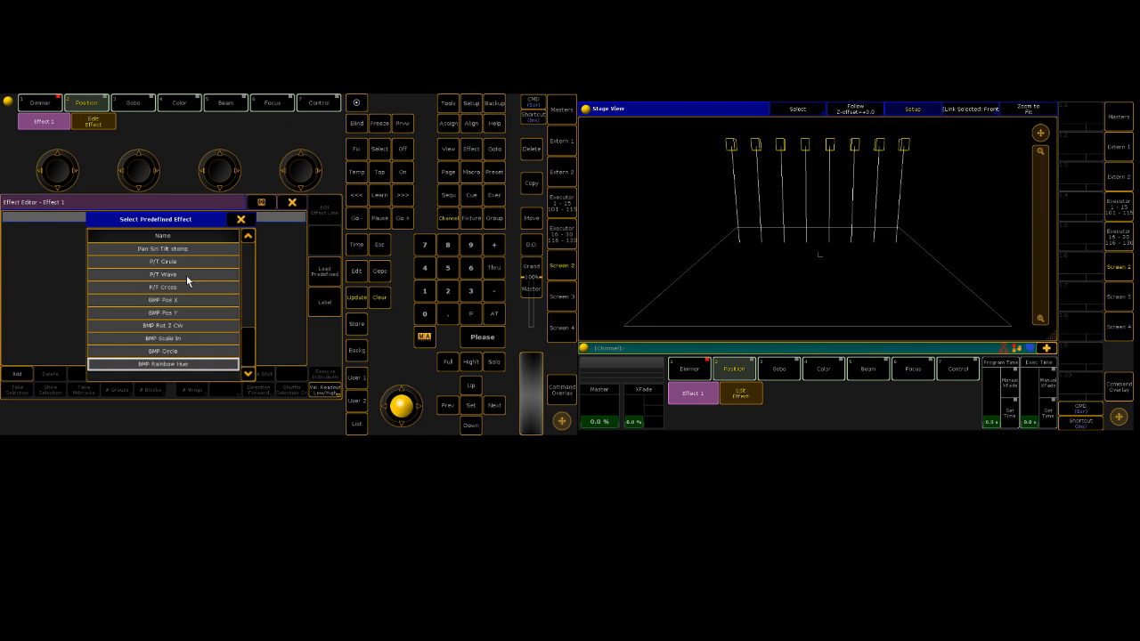
scroll(177, 282, up, 12)
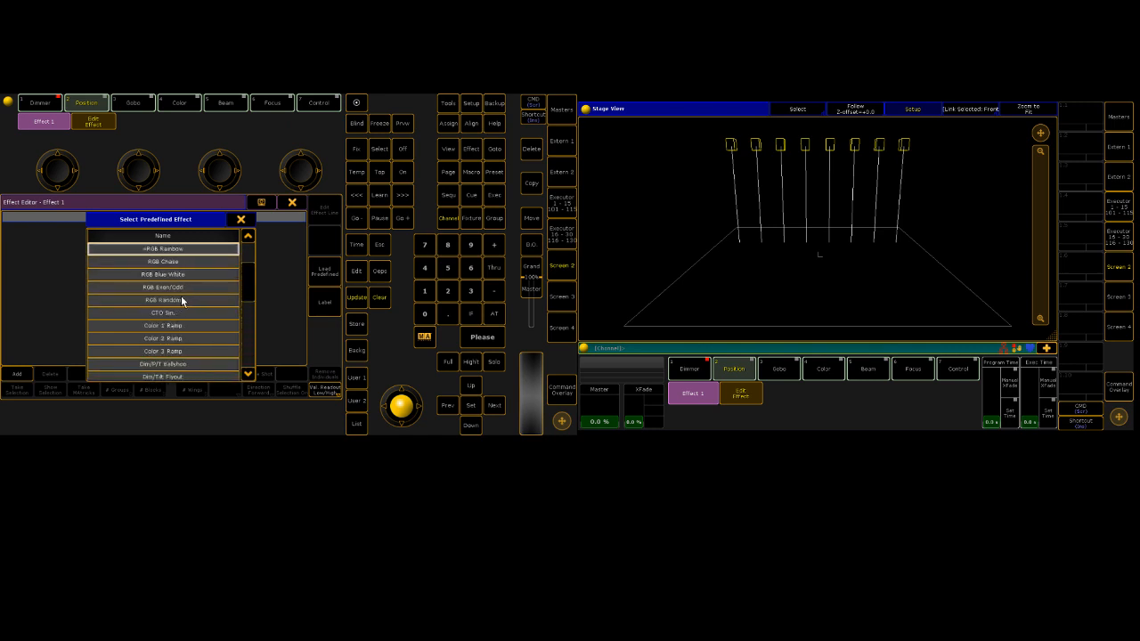
scroll(195, 319, up, 5)
scroll(195, 320, down, 6)
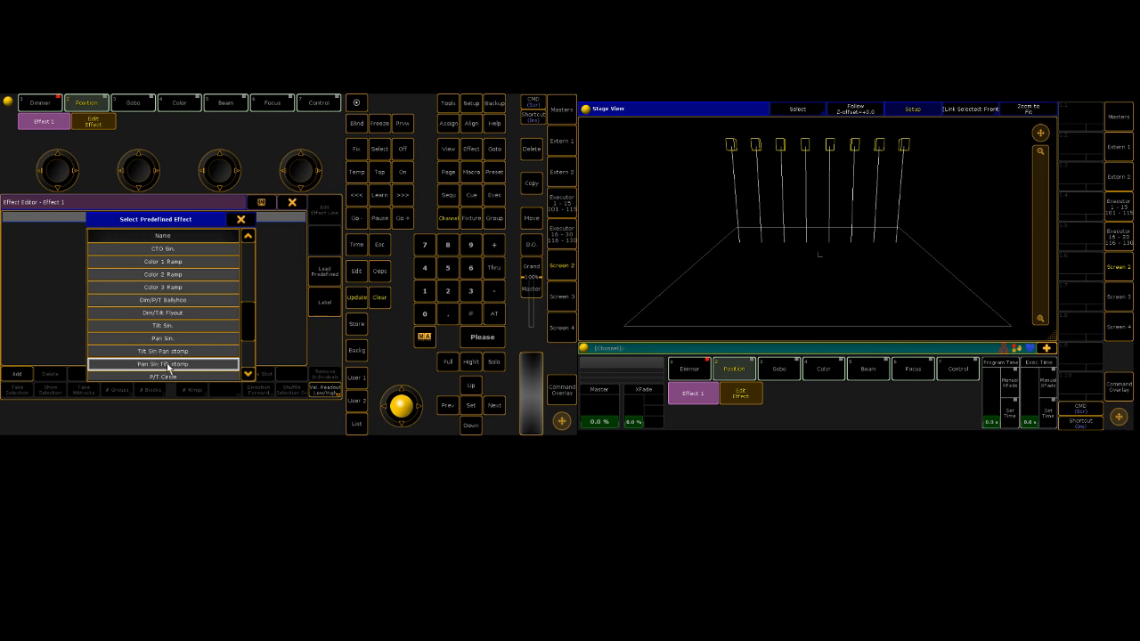
scroll(190, 355, down, 3)
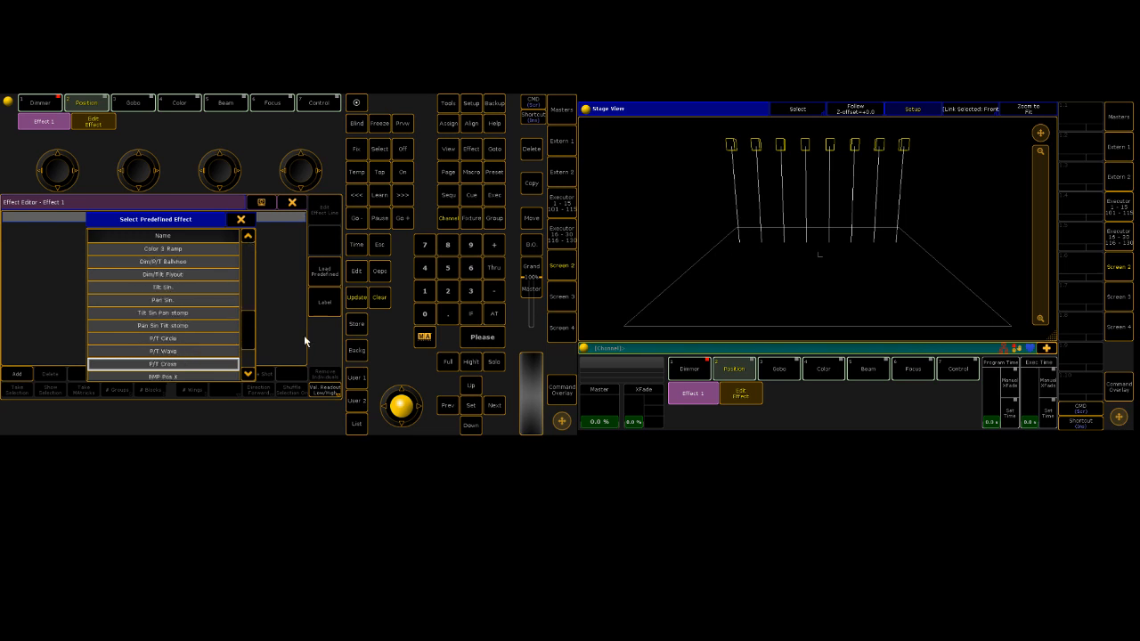
scroll(220, 328, down, 5)
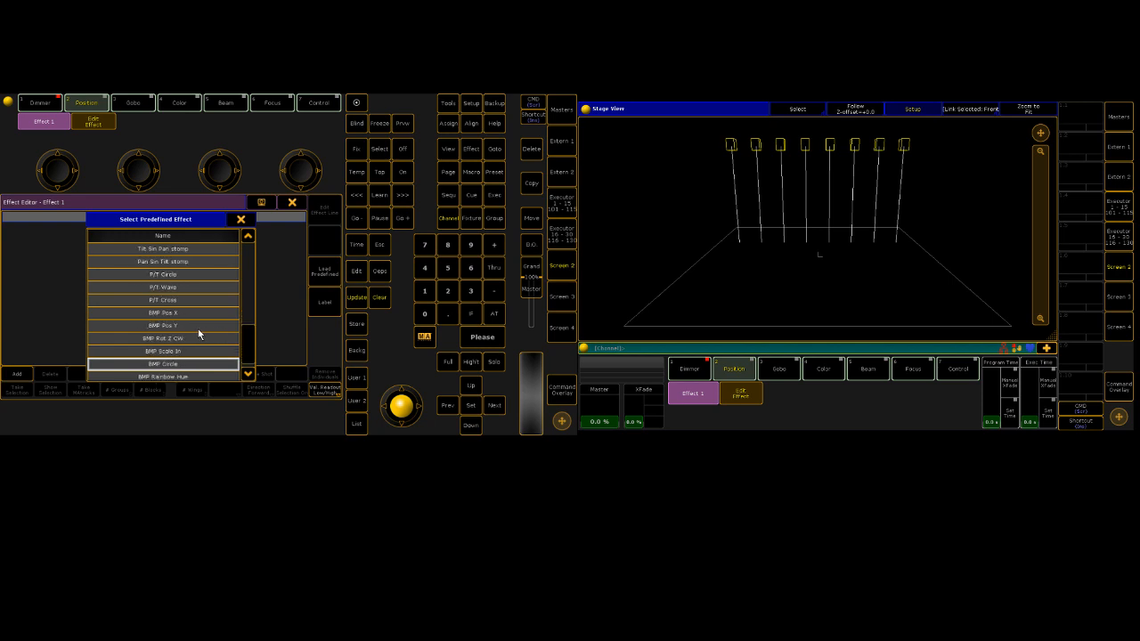
click(158, 275)
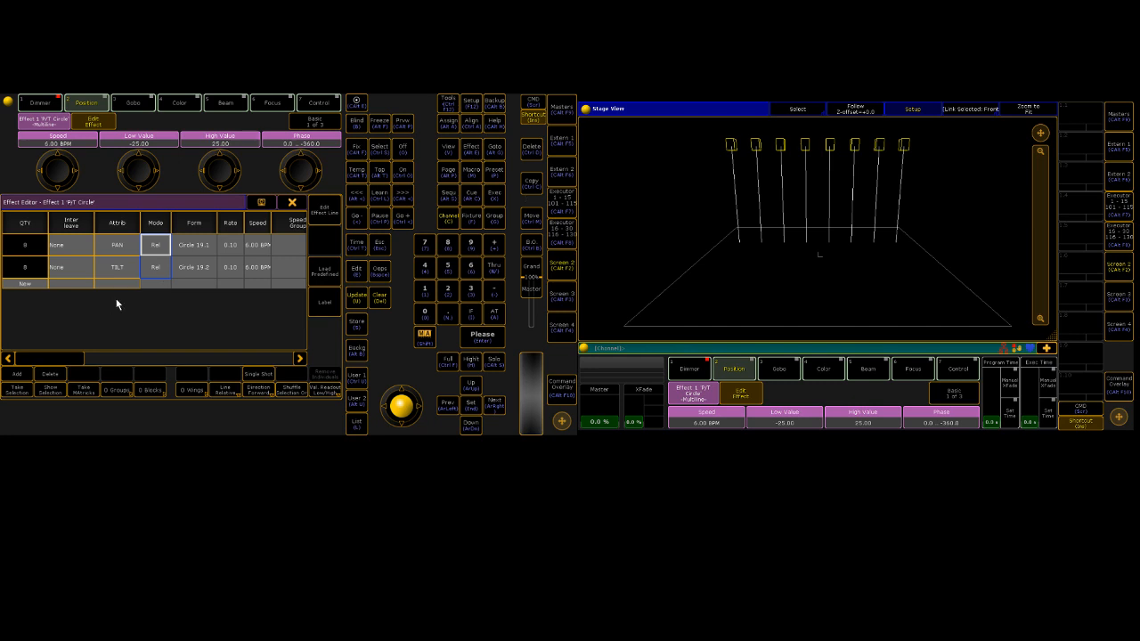
Step: Set the wings of the P/T Circle effect to -2 for the PAN line and 2 for the TILT line
drag(63, 359, 260, 339)
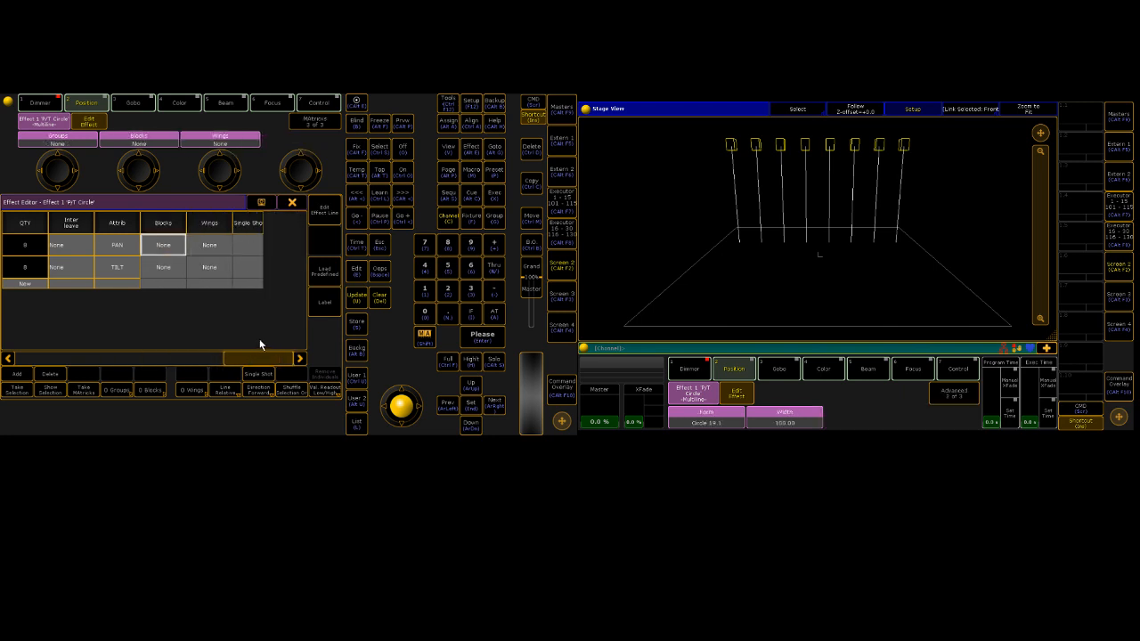
click(219, 250)
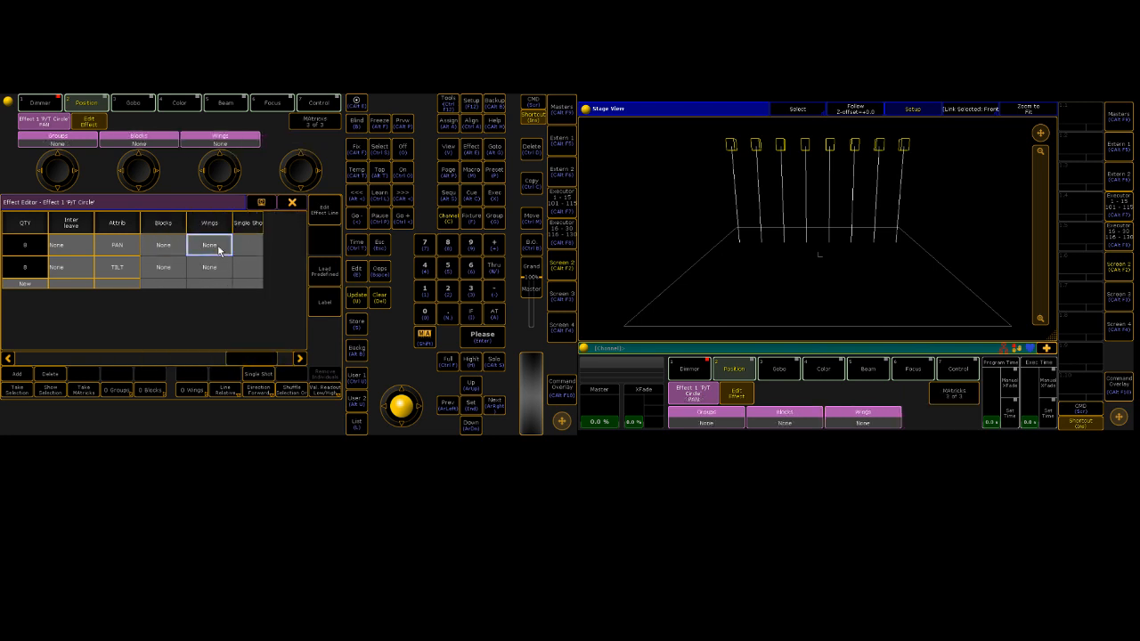
click(219, 249)
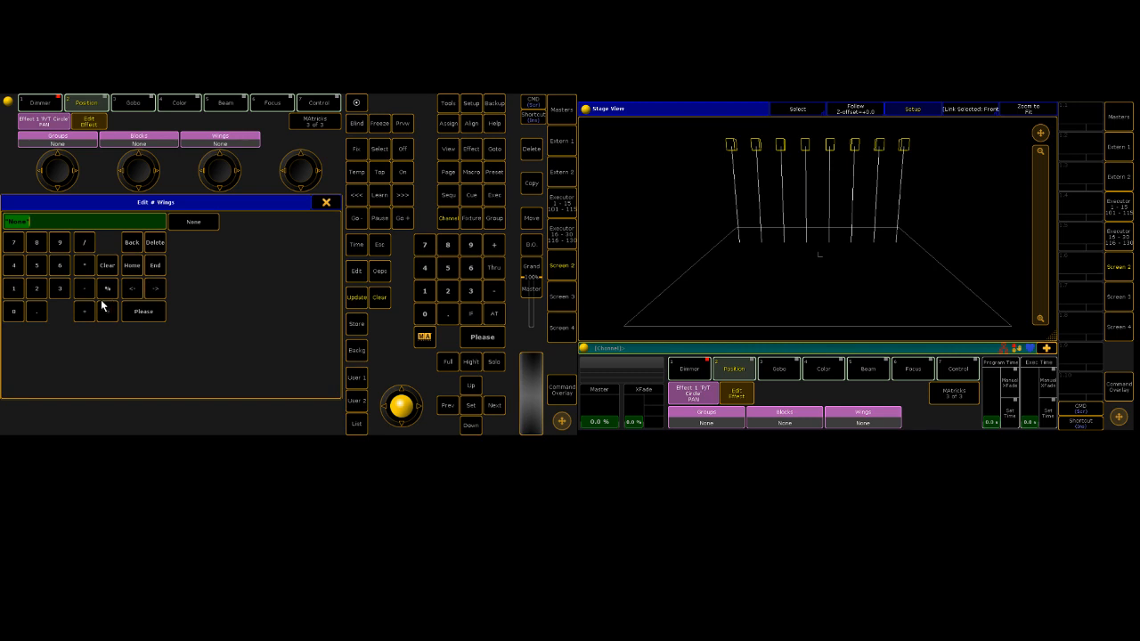
click(333, 203)
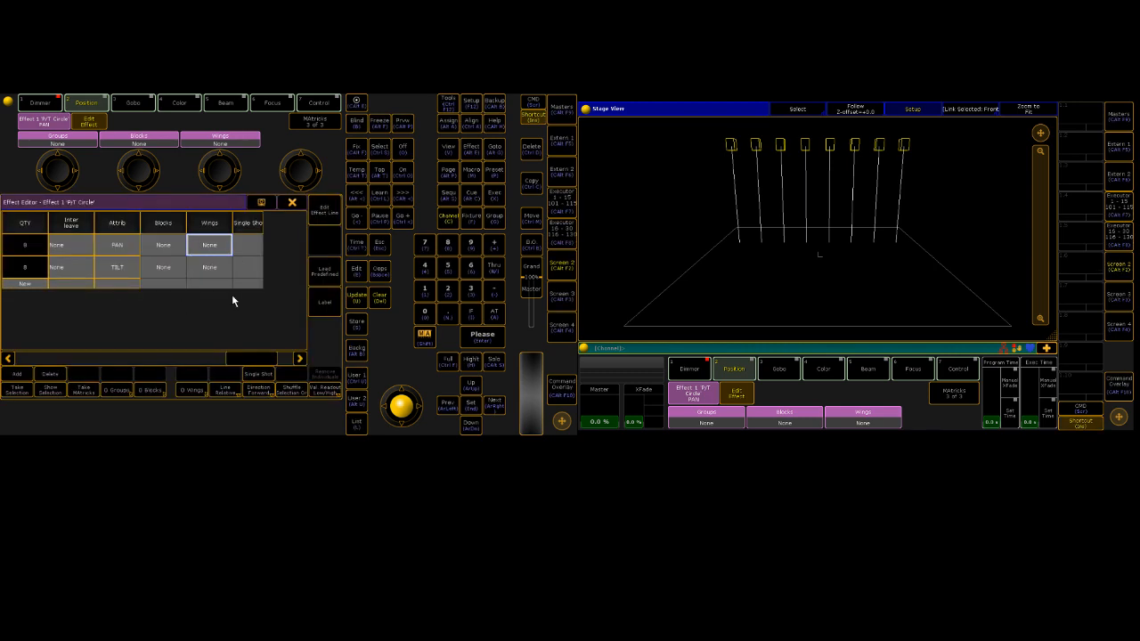
click(219, 248)
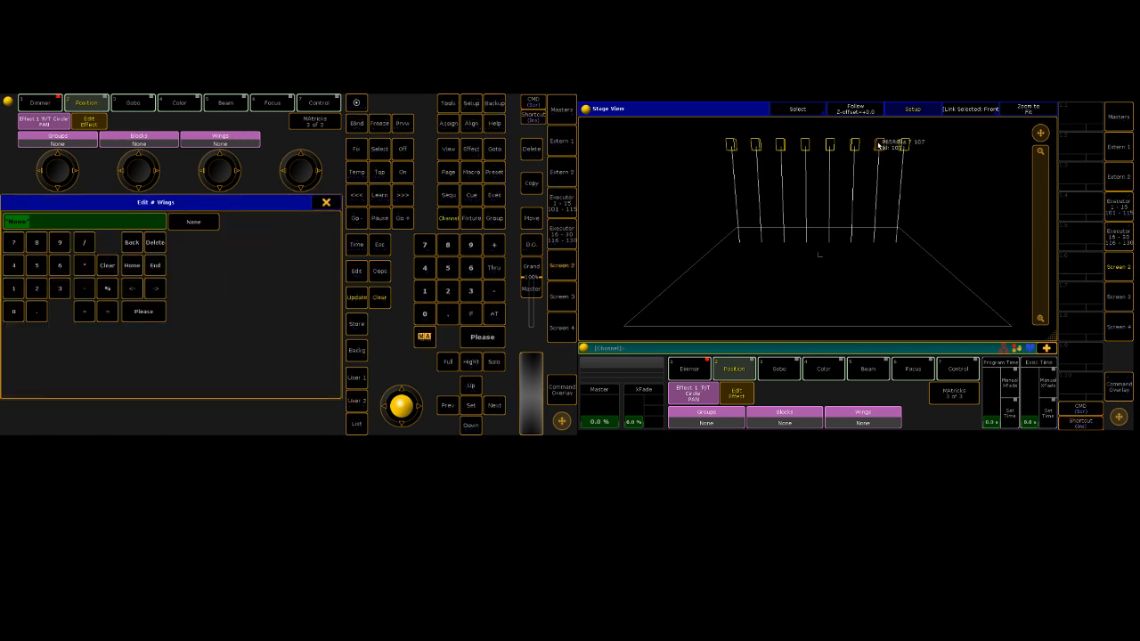
click(78, 294)
click(37, 289)
click(143, 312)
click(206, 283)
click(45, 294)
click(144, 312)
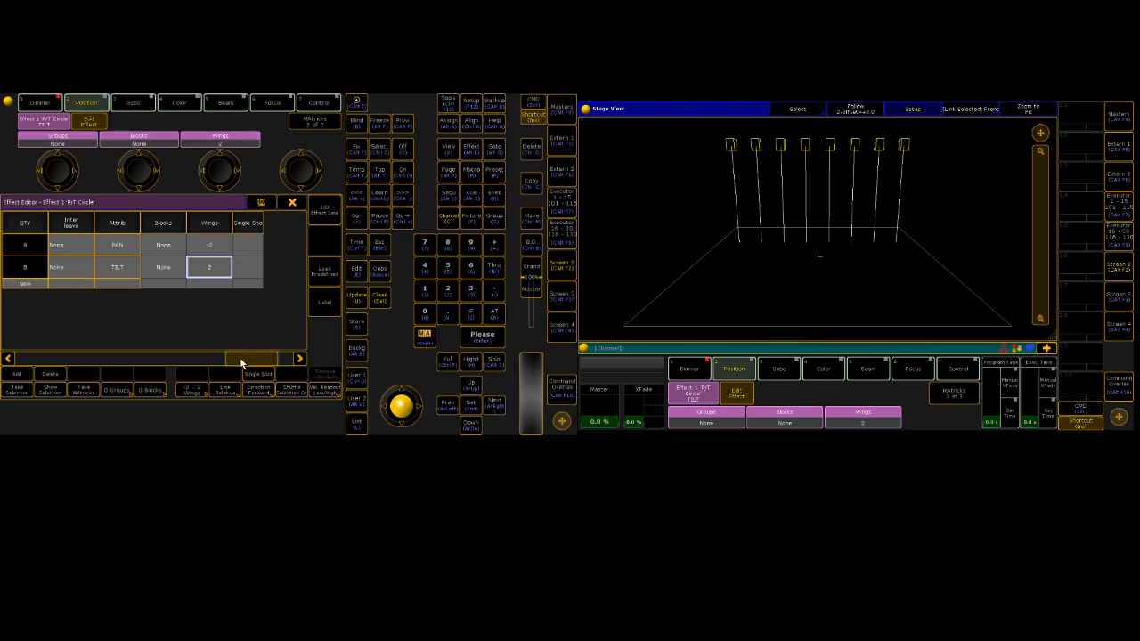
mouse_move(239, 360)
mouse_down()
mouse_move(211, 359)
mouse_move(231, 355)
mouse_up()
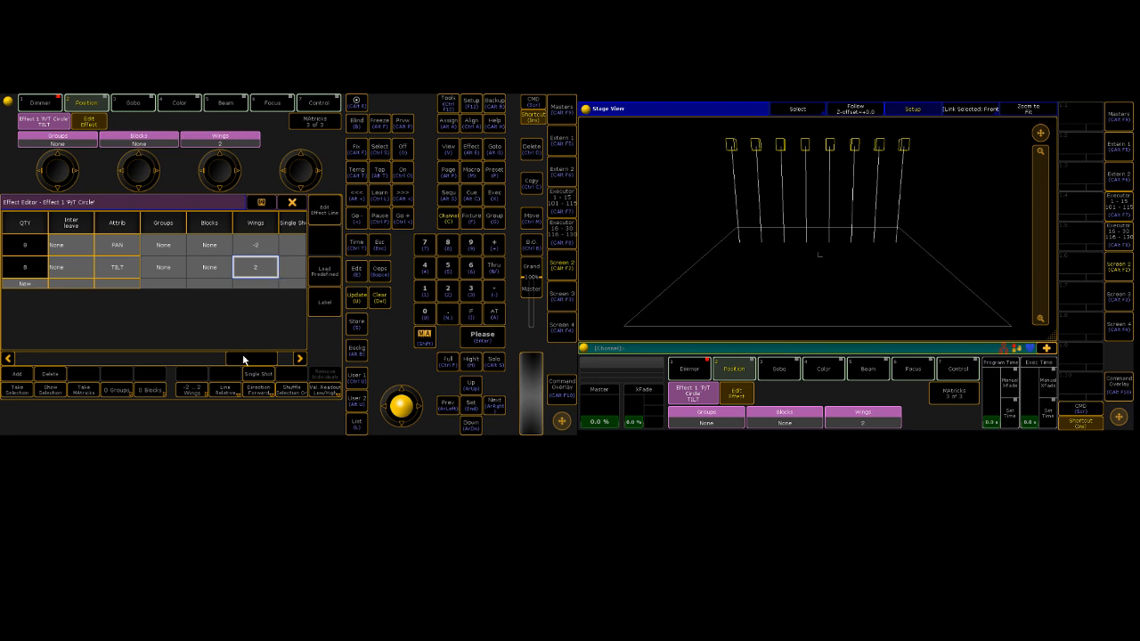
drag(243, 359, 140, 353)
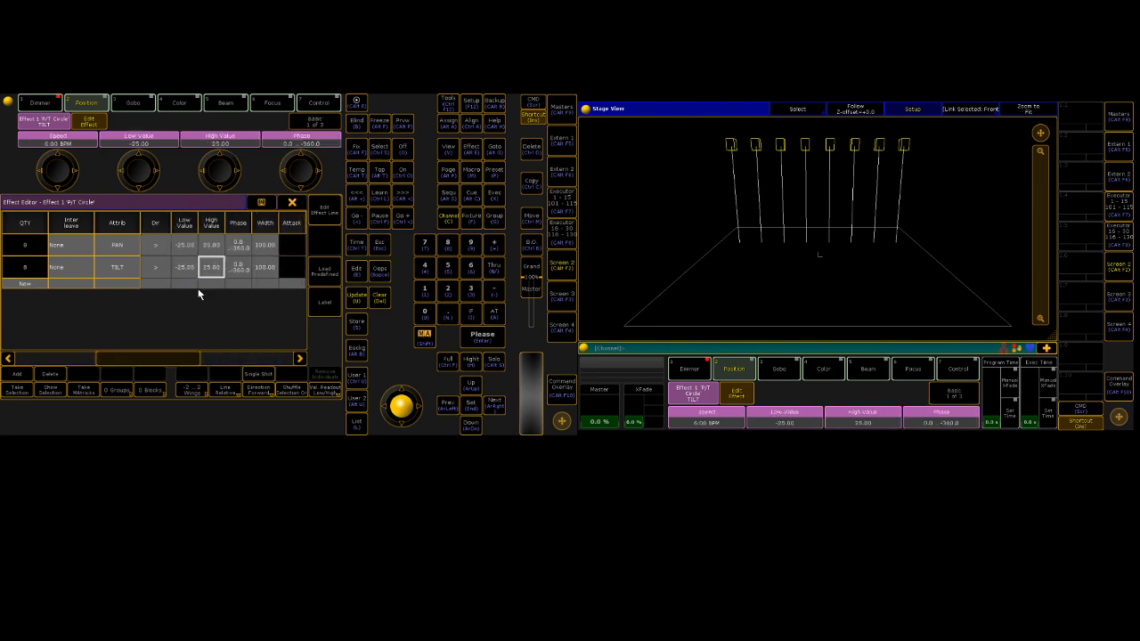
click(181, 247)
click(181, 247)
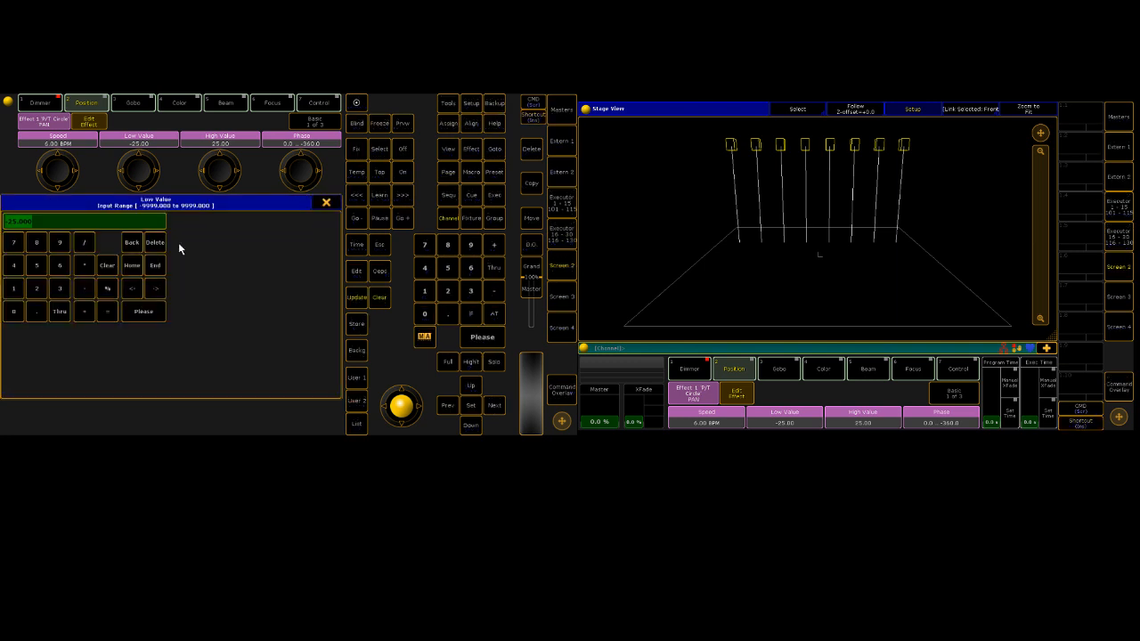
click(324, 204)
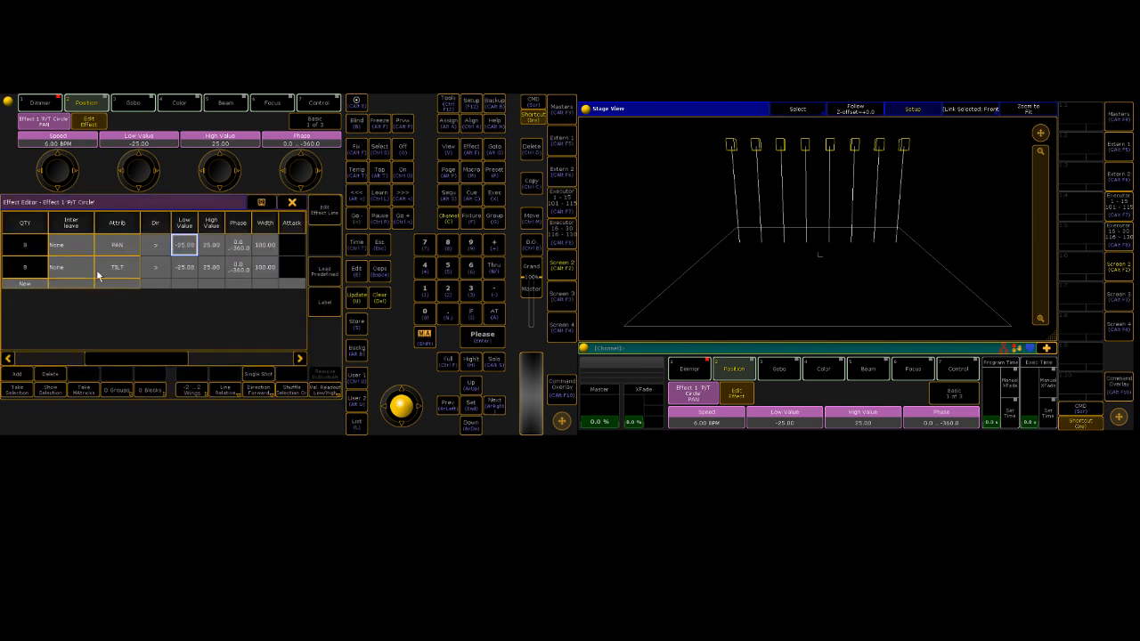
Step: Set the PAN line's low value to -50 in the P/T Circle effect
drag(135, 363, 162, 359)
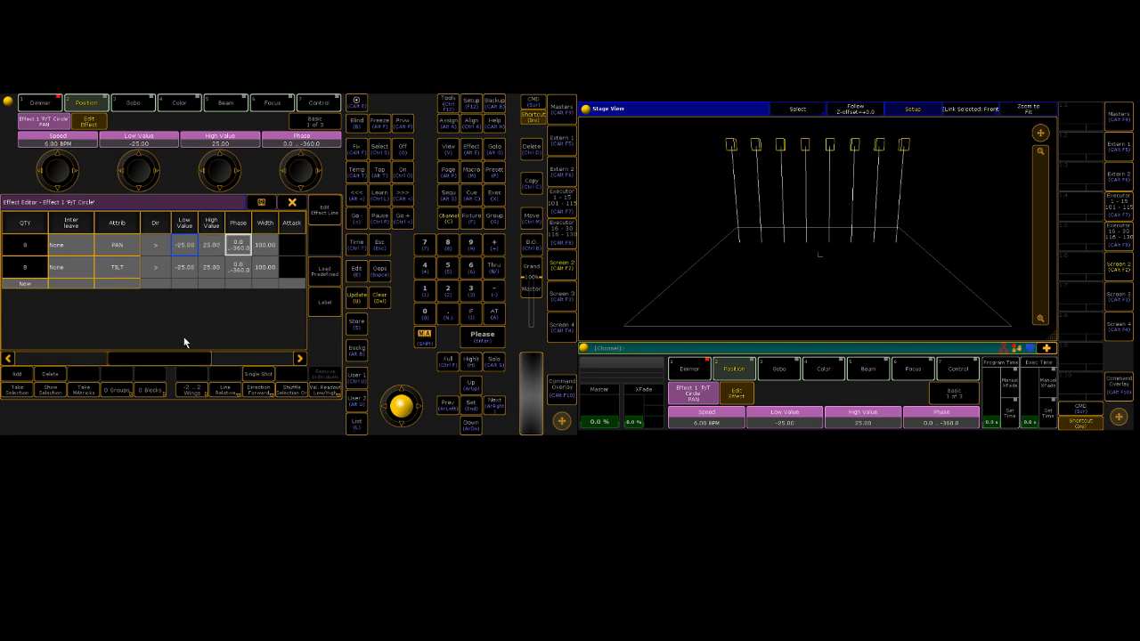
mouse_move(191, 351)
mouse_down()
mouse_move(232, 351)
mouse_move(147, 350)
mouse_move(208, 348)
mouse_move(184, 350)
mouse_up()
click(154, 245)
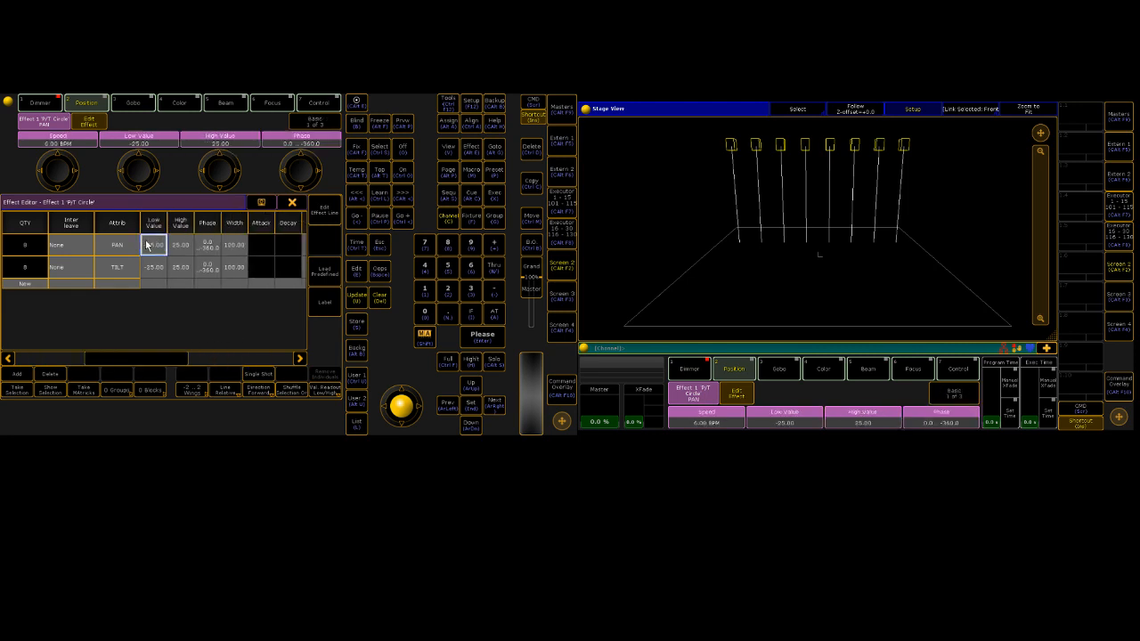
click(147, 247)
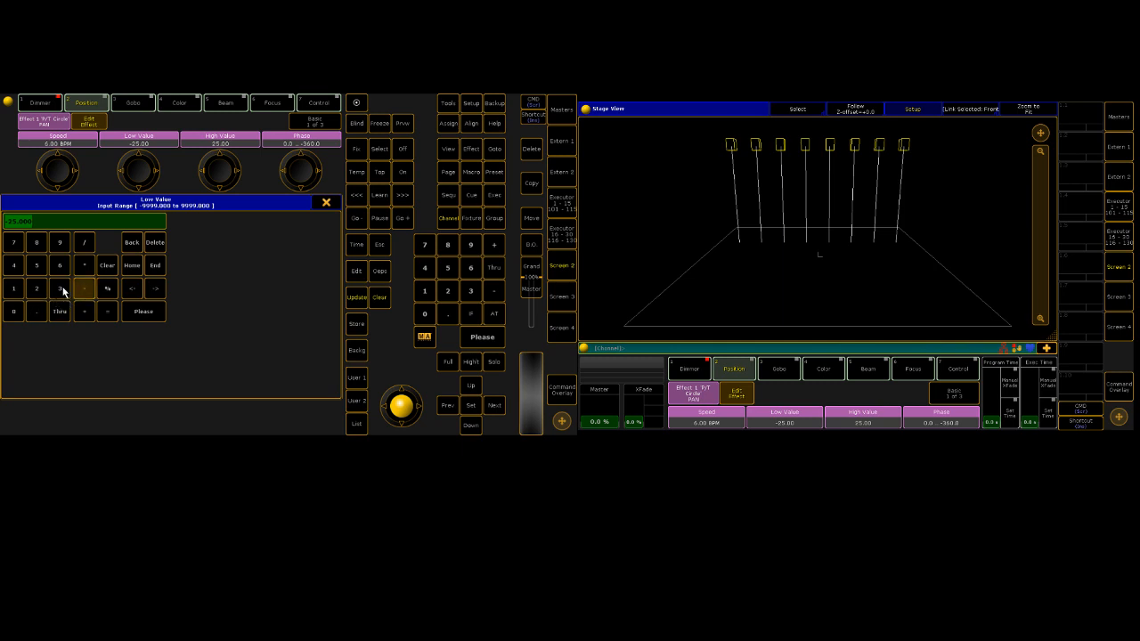
click(38, 265)
click(19, 310)
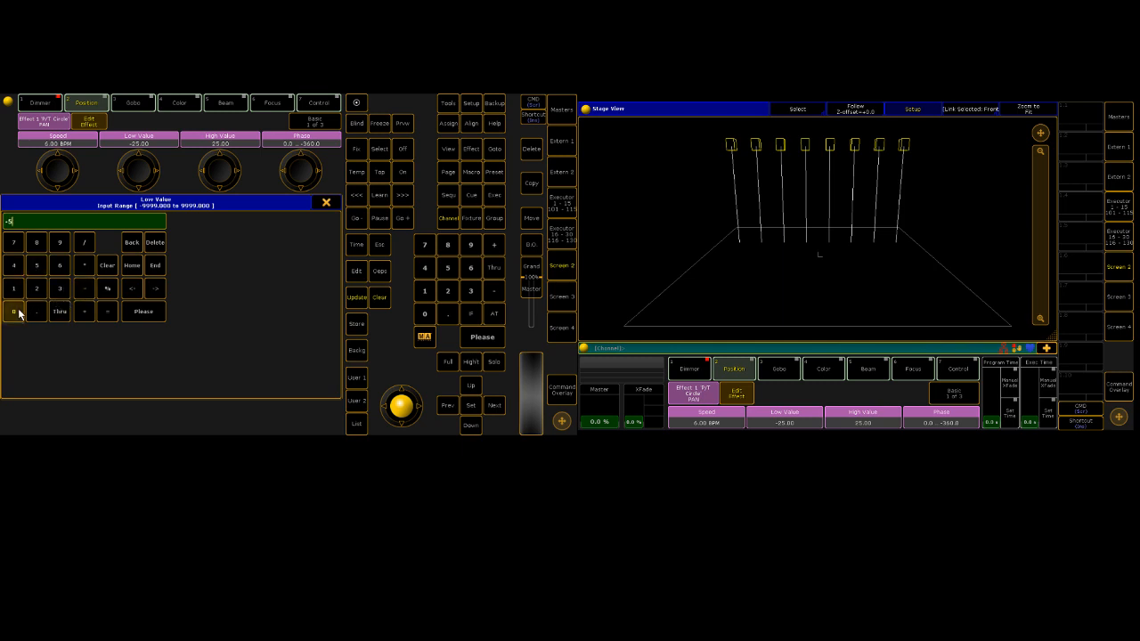
click(165, 310)
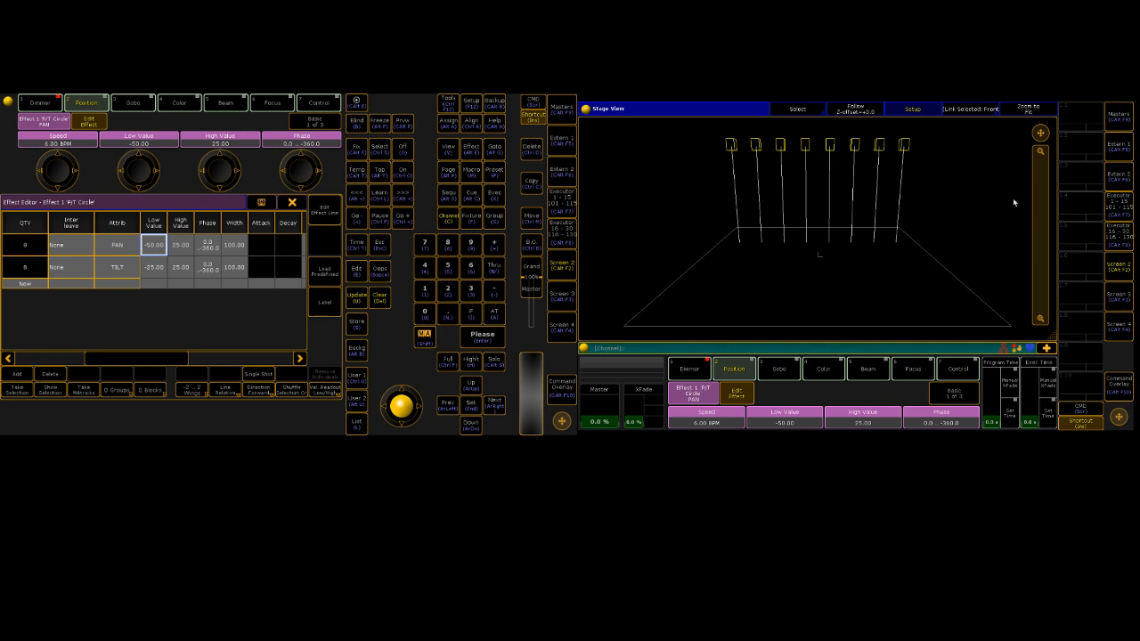
Step: Set the PAN line's high value to 50
click(182, 246)
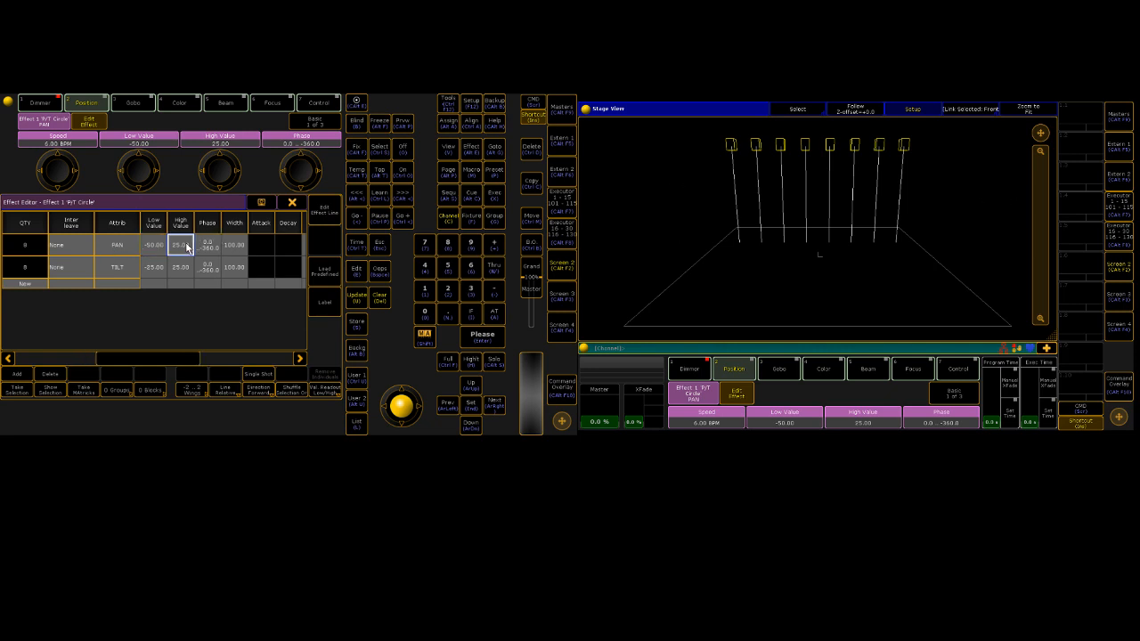
click(183, 245)
click(43, 266)
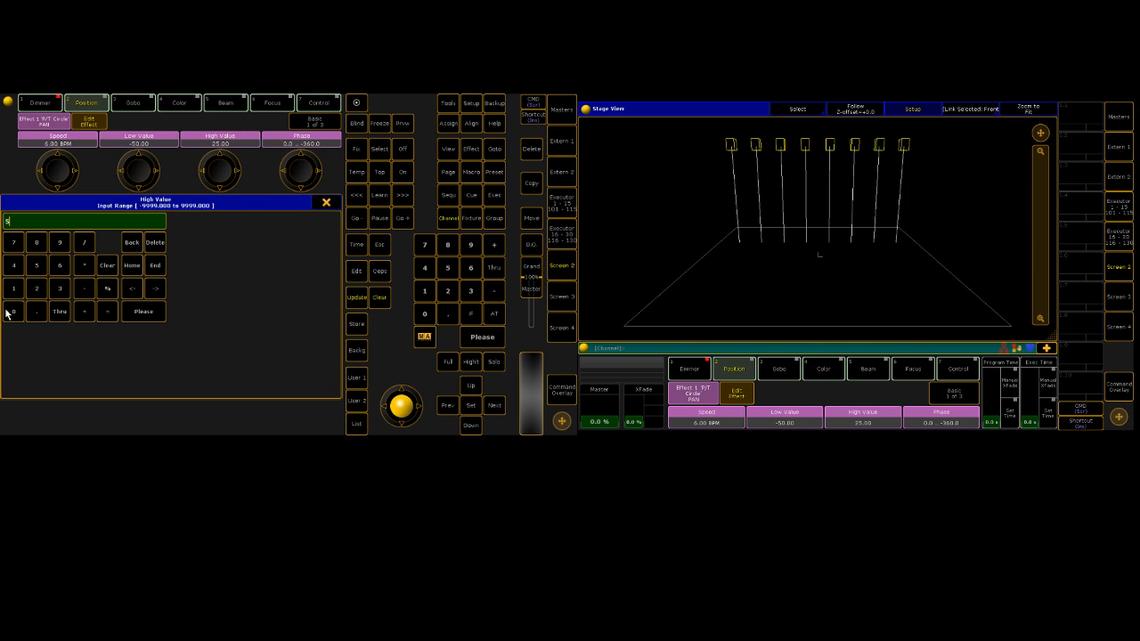
click(14, 308)
key(Return)
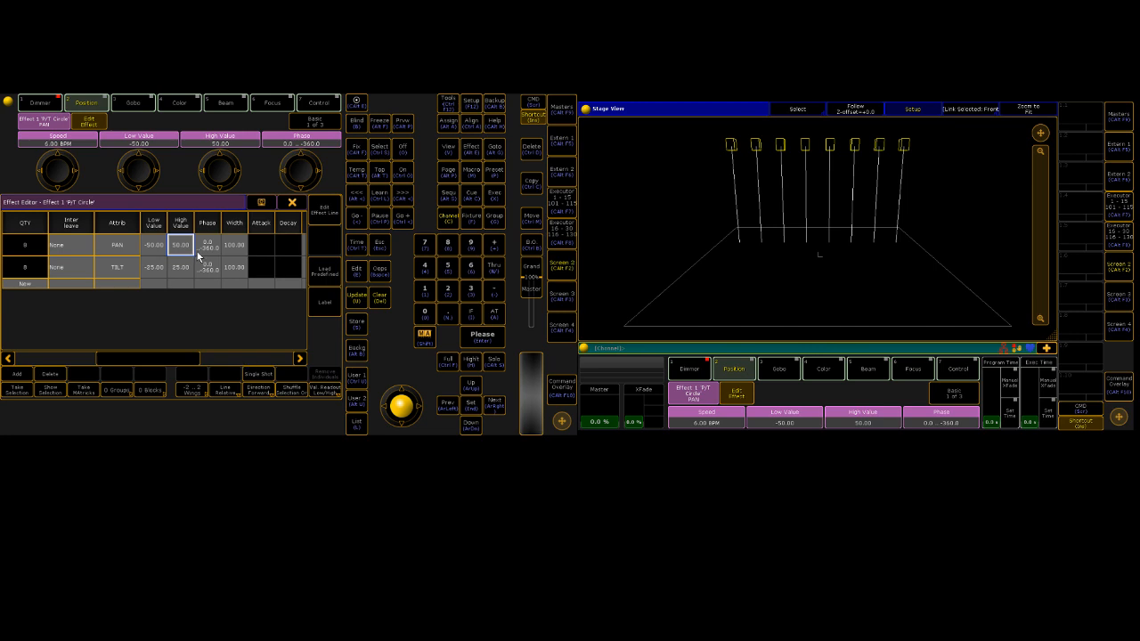
Step: Set the TILT line's low value to 0 in the P/T Circle effect
click(154, 266)
click(154, 274)
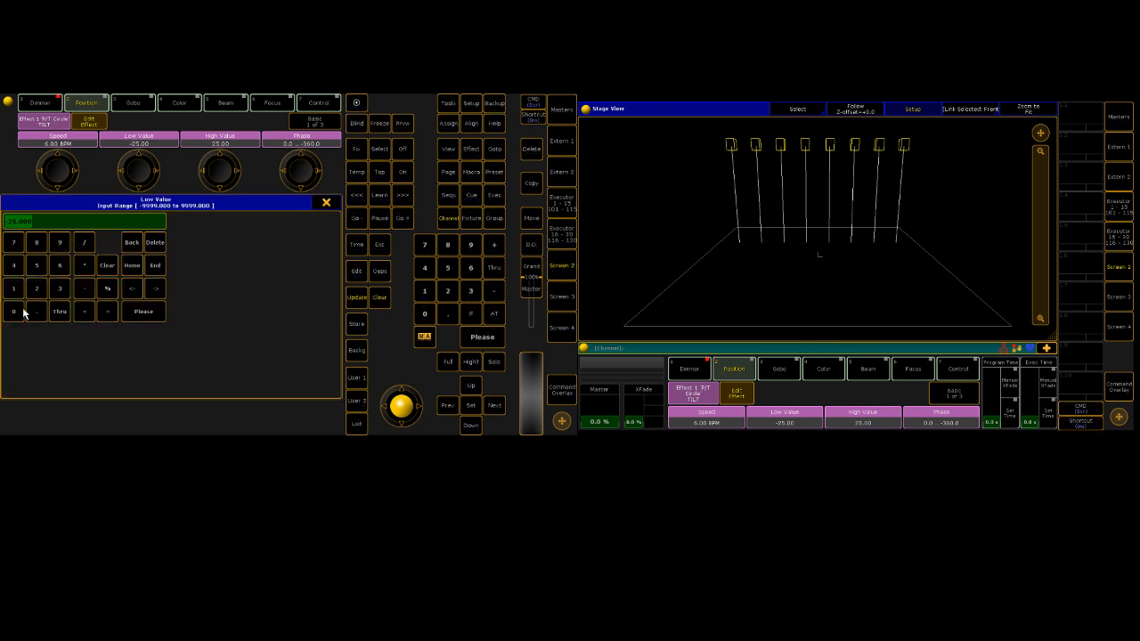
click(23, 313)
click(145, 312)
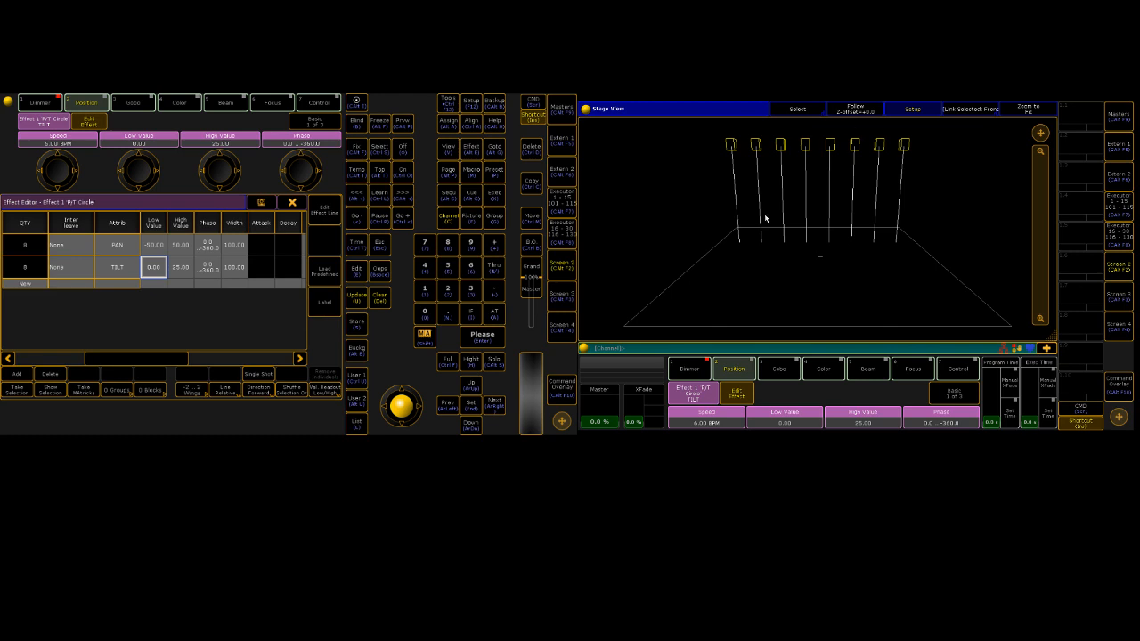
Step: Set the TILT line's high value to 100
click(180, 267)
click(180, 267)
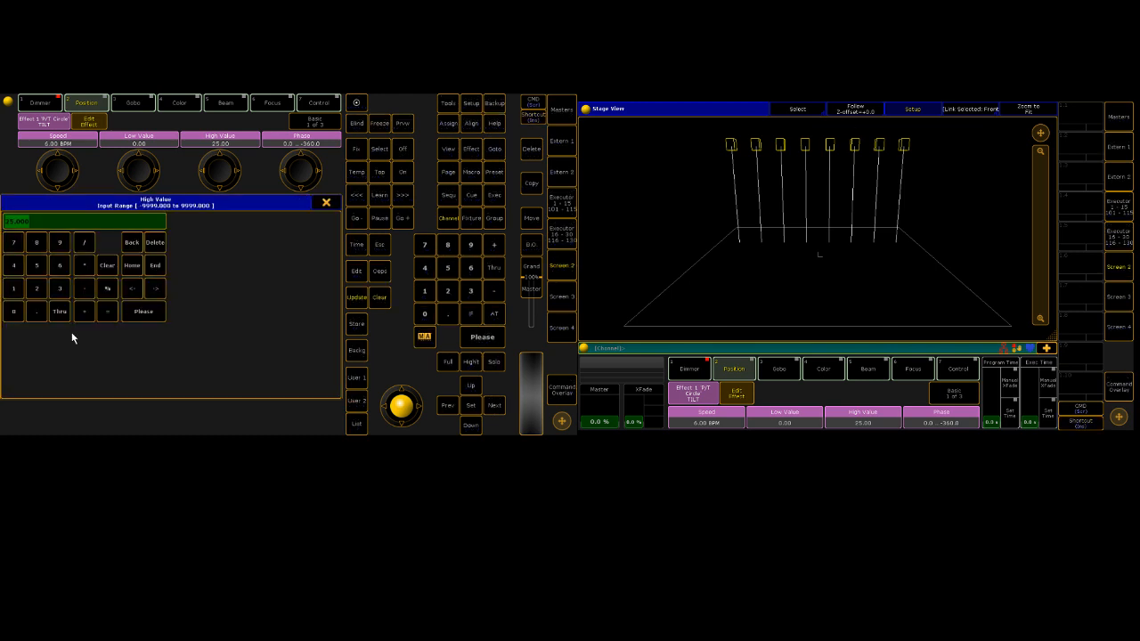
click(14, 288)
click(13, 311)
click(13, 312)
click(146, 312)
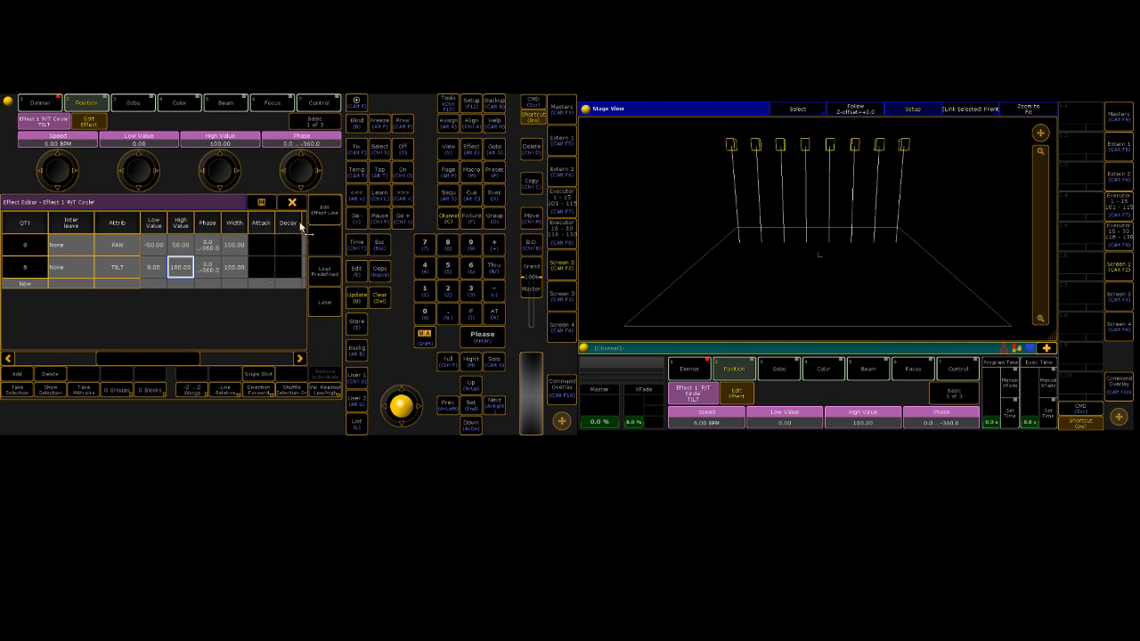
Step: Close the effect editor and toggle off the stage view's setup mode
mouse_move(131, 364)
mouse_down()
mouse_move(191, 358)
mouse_move(127, 358)
mouse_up()
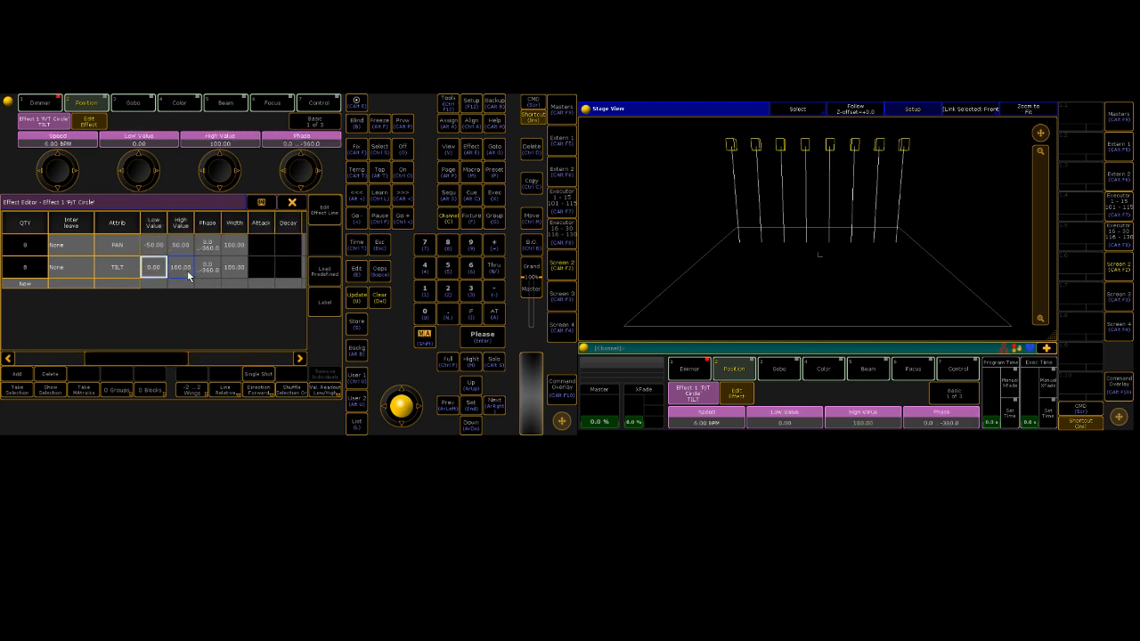
click(185, 271)
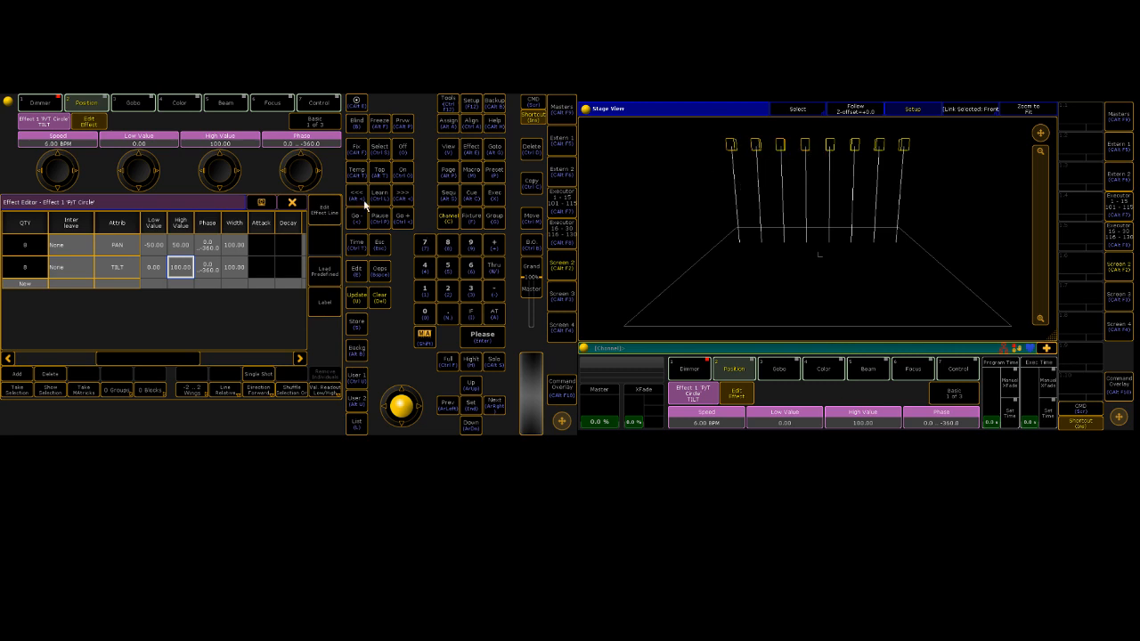
click(295, 201)
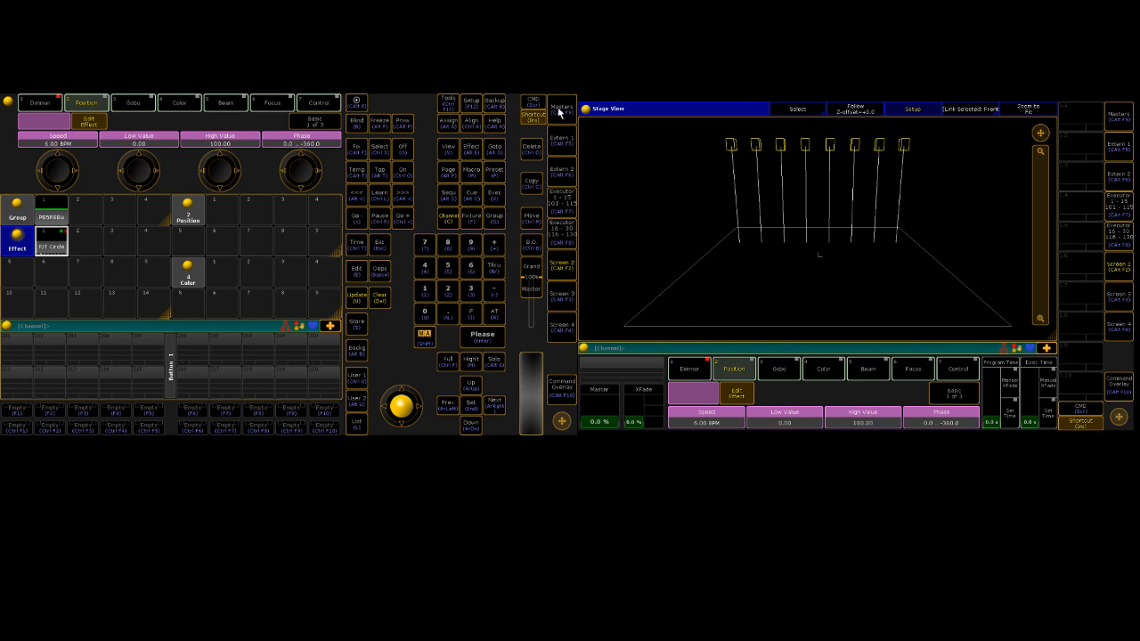
click(903, 111)
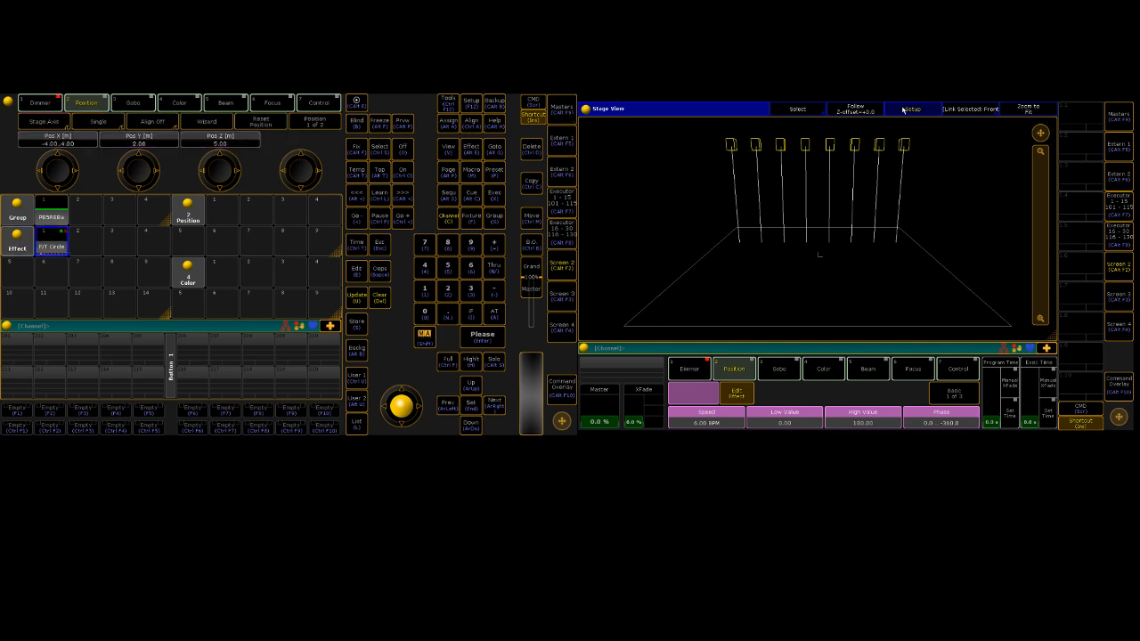
Step: Set the Z rotation of the selected fixtures to 180 degrees in the stage view's setup mode
click(904, 111)
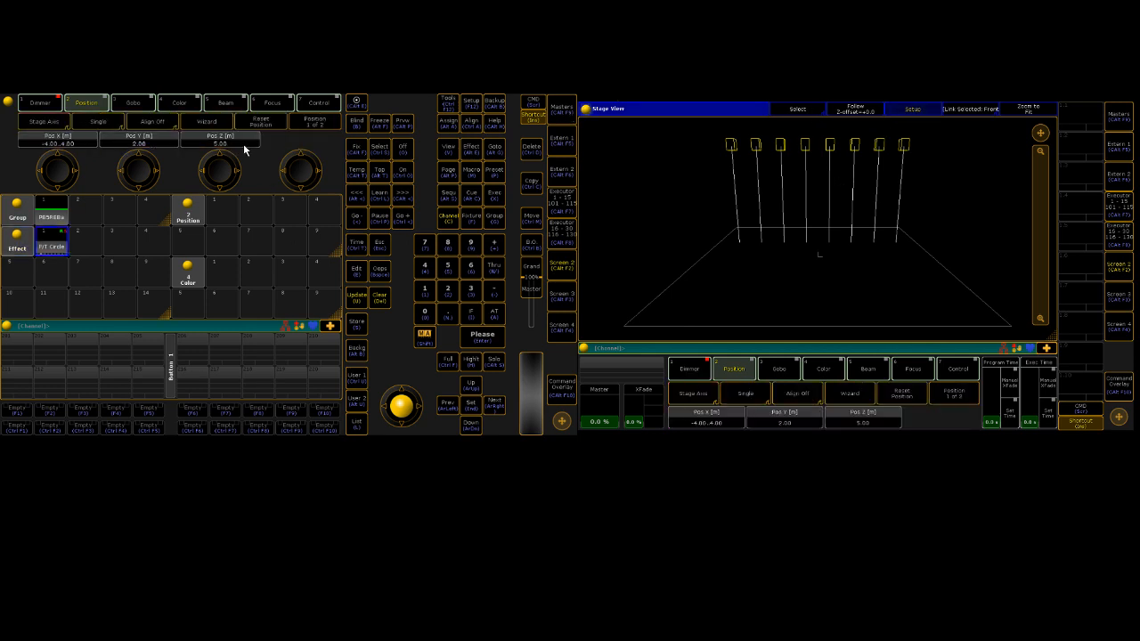
click(317, 121)
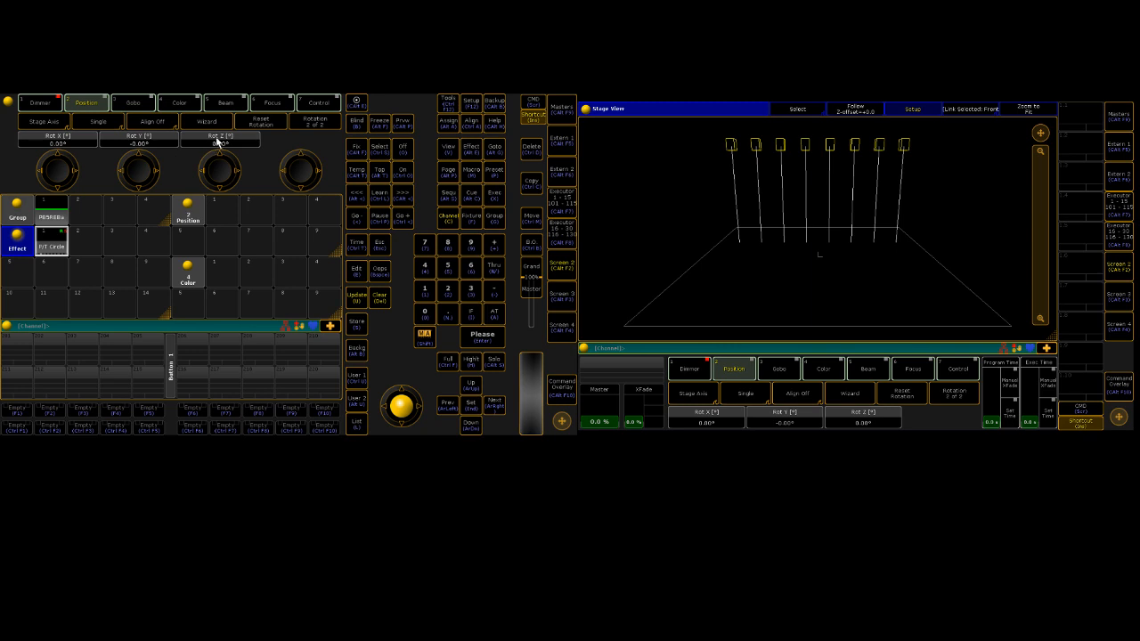
click(214, 140)
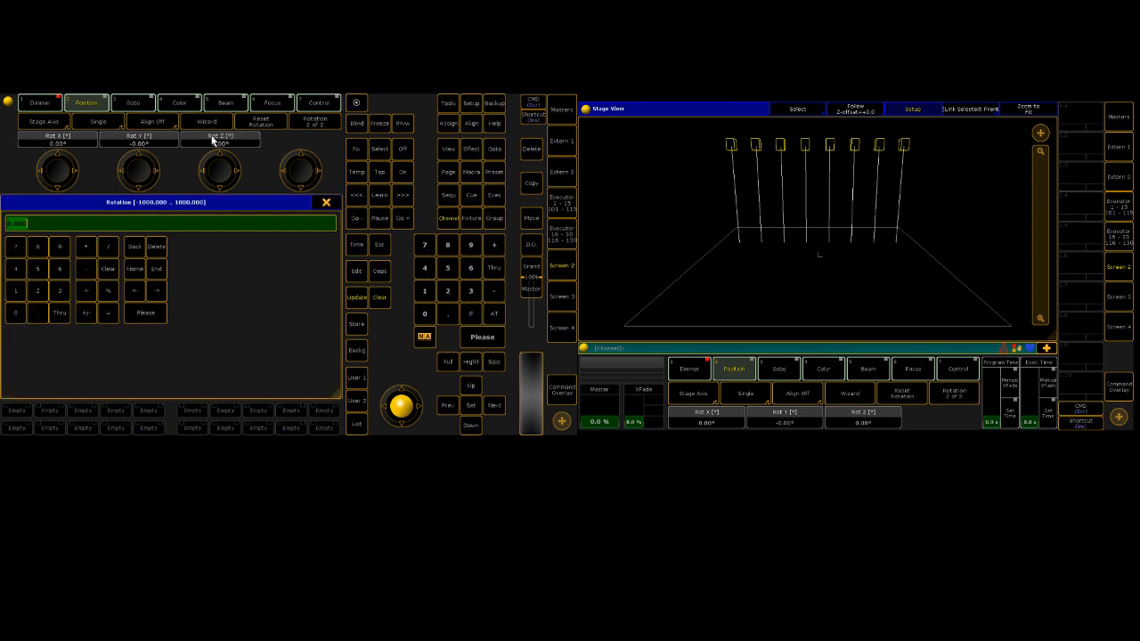
click(19, 293)
click(39, 252)
click(10, 316)
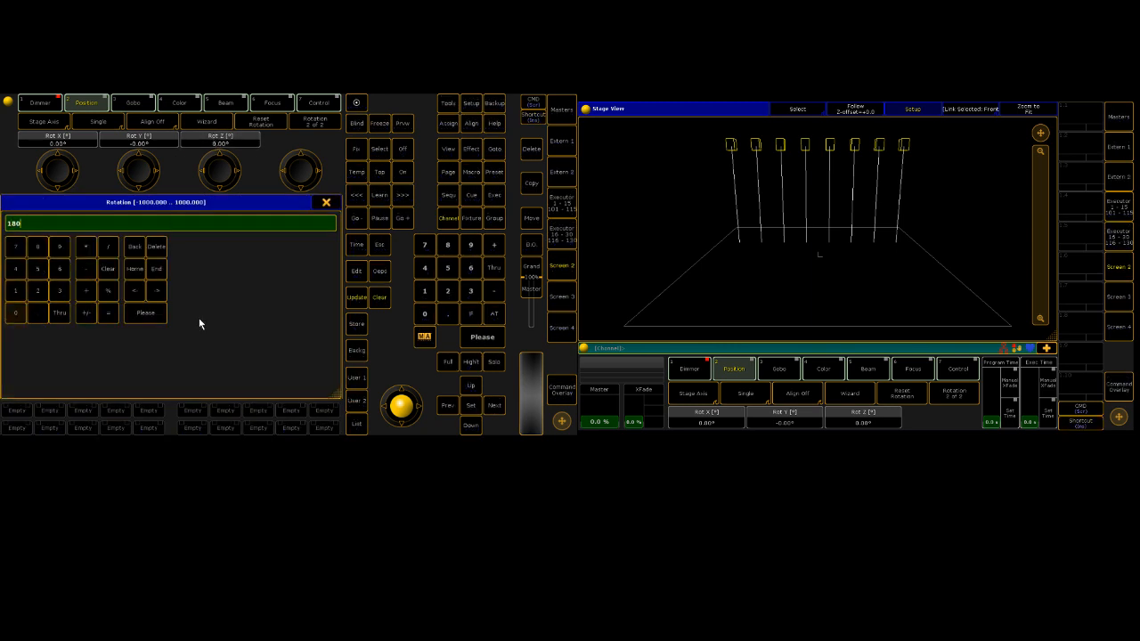
click(156, 315)
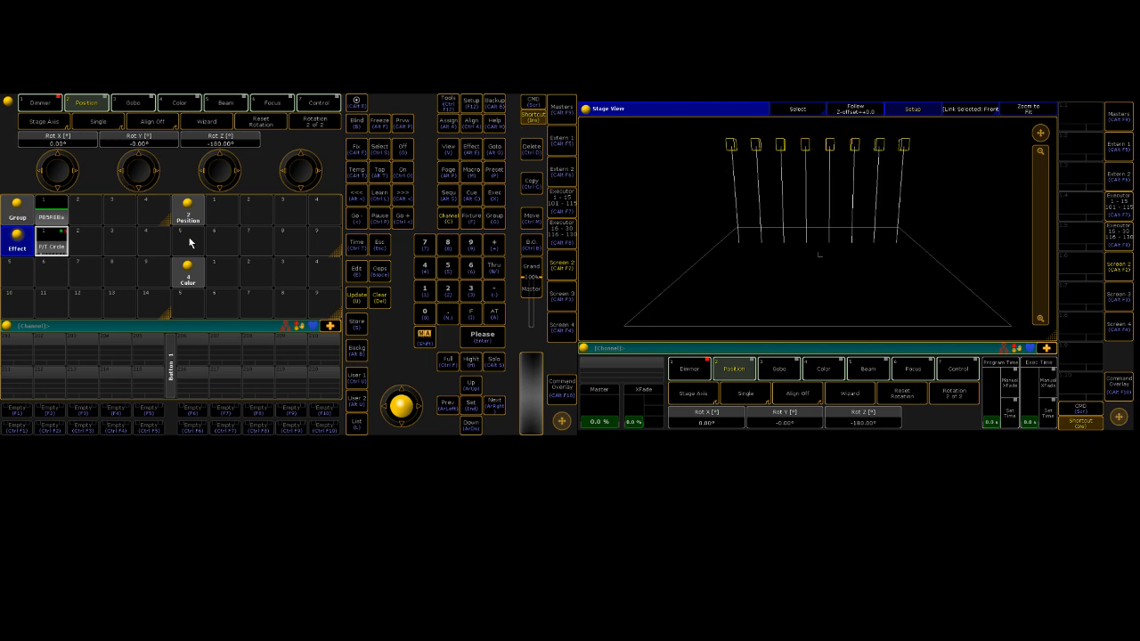
click(221, 142)
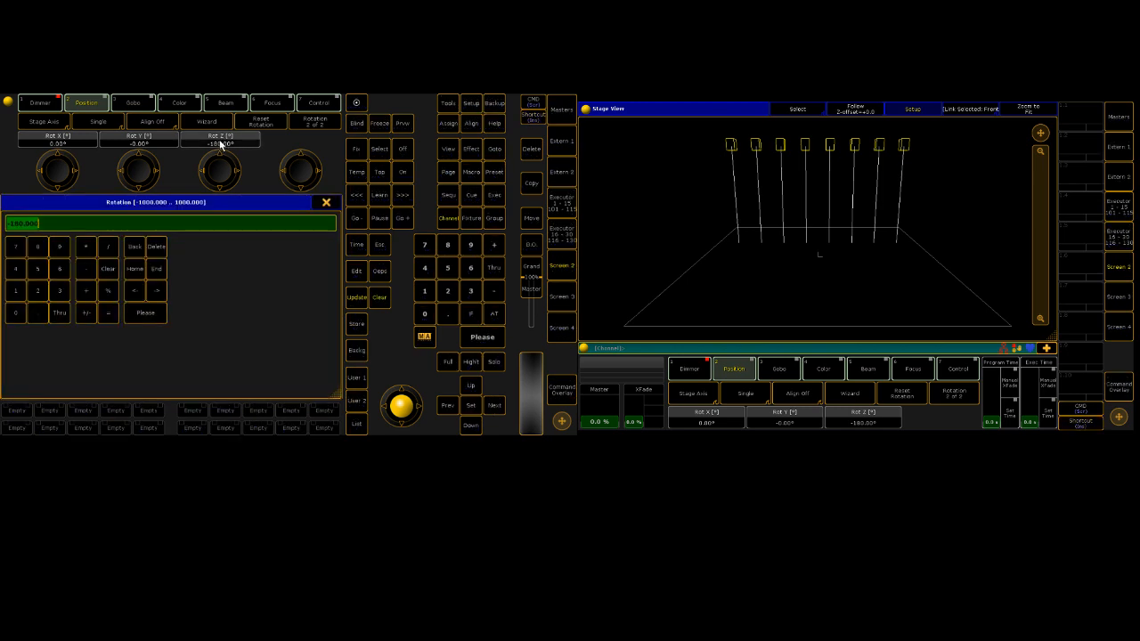
click(327, 203)
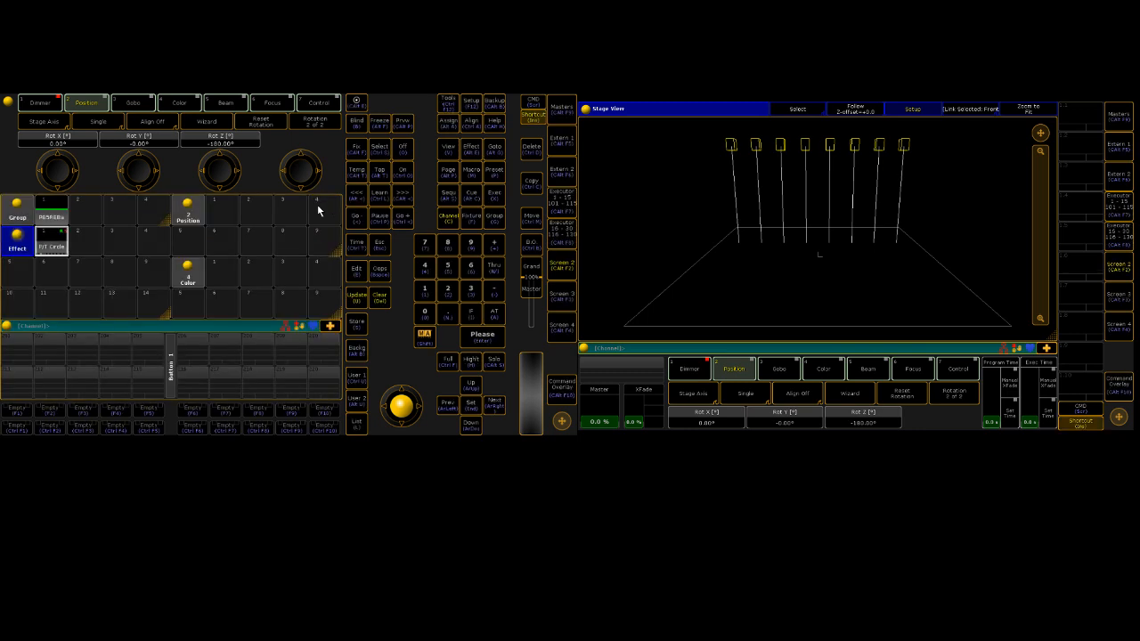
Step: Start the P/T Circle effect on the selected fixtures and watch their beams in the stage view
click(59, 254)
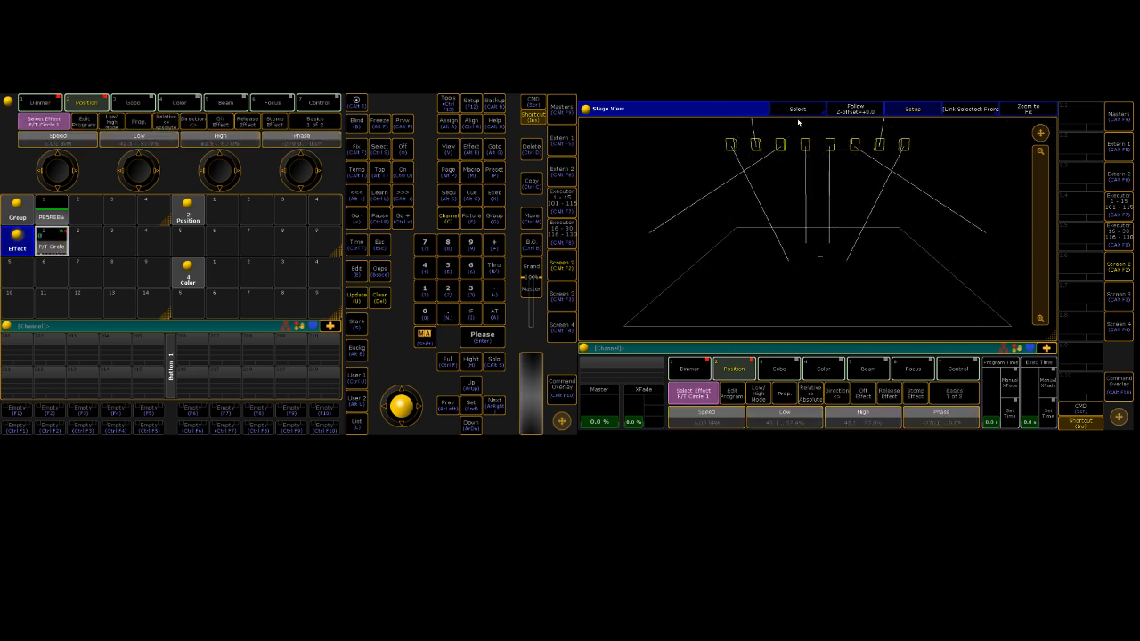
click(984, 160)
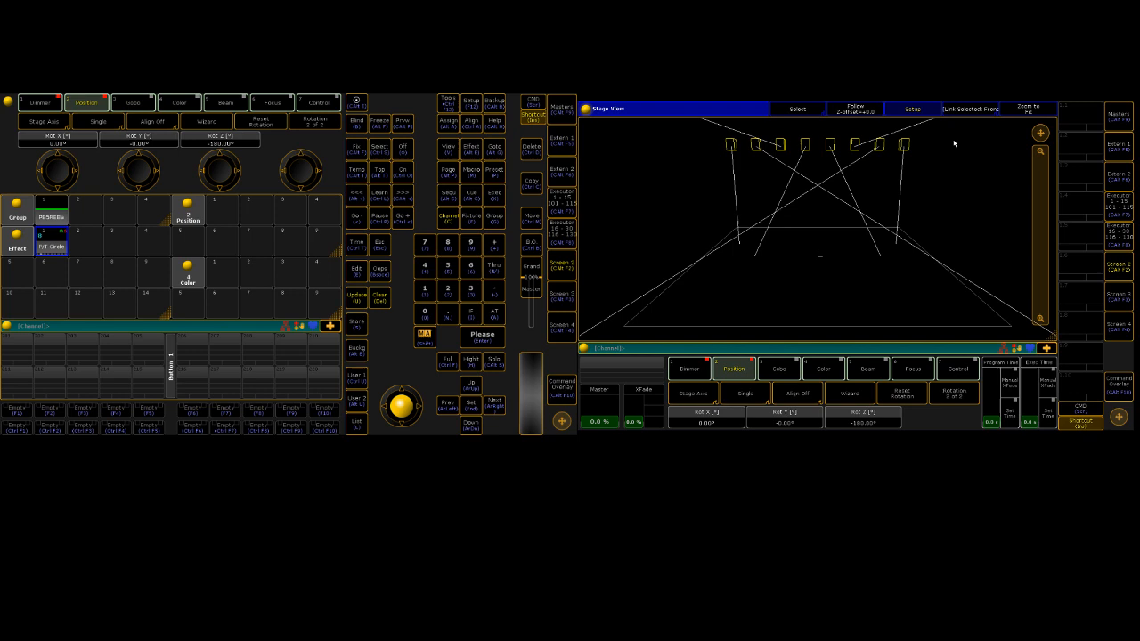
click(811, 112)
drag(962, 168, 839, 238)
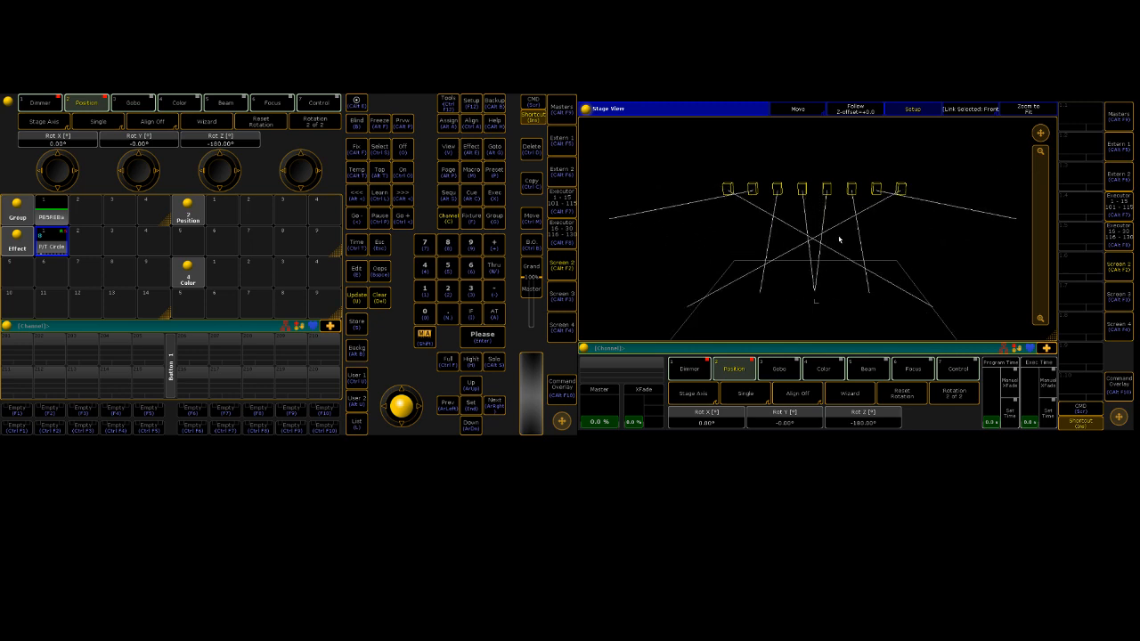
Step: Open the P/T Circle effect for editing and set the TILT line's high value to 120
double_click(53, 256)
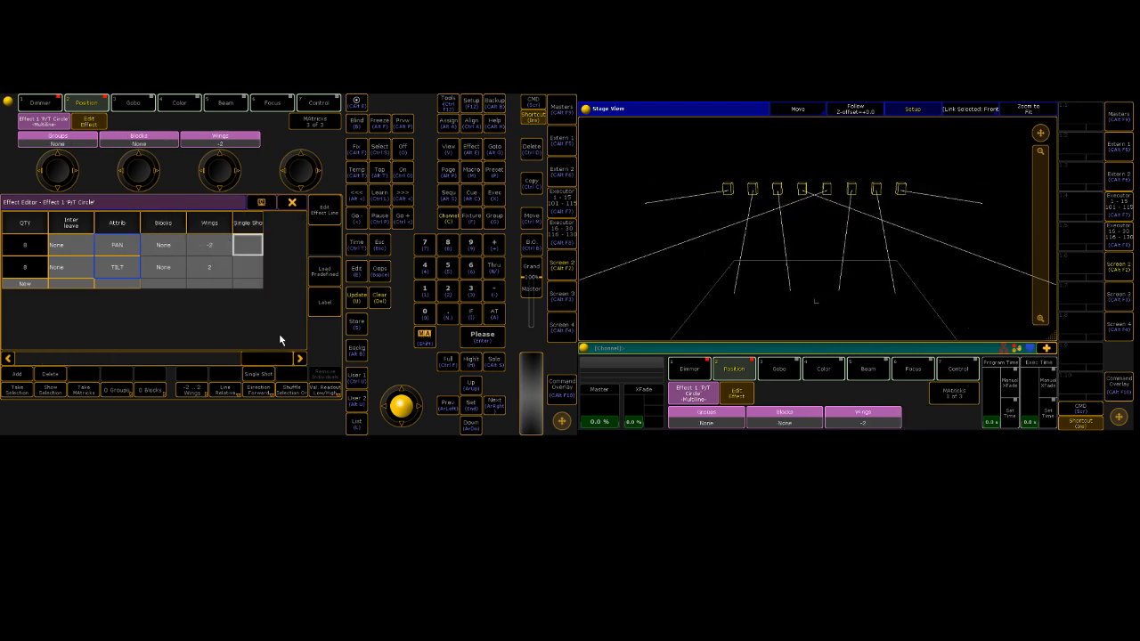
drag(251, 358, 482, 335)
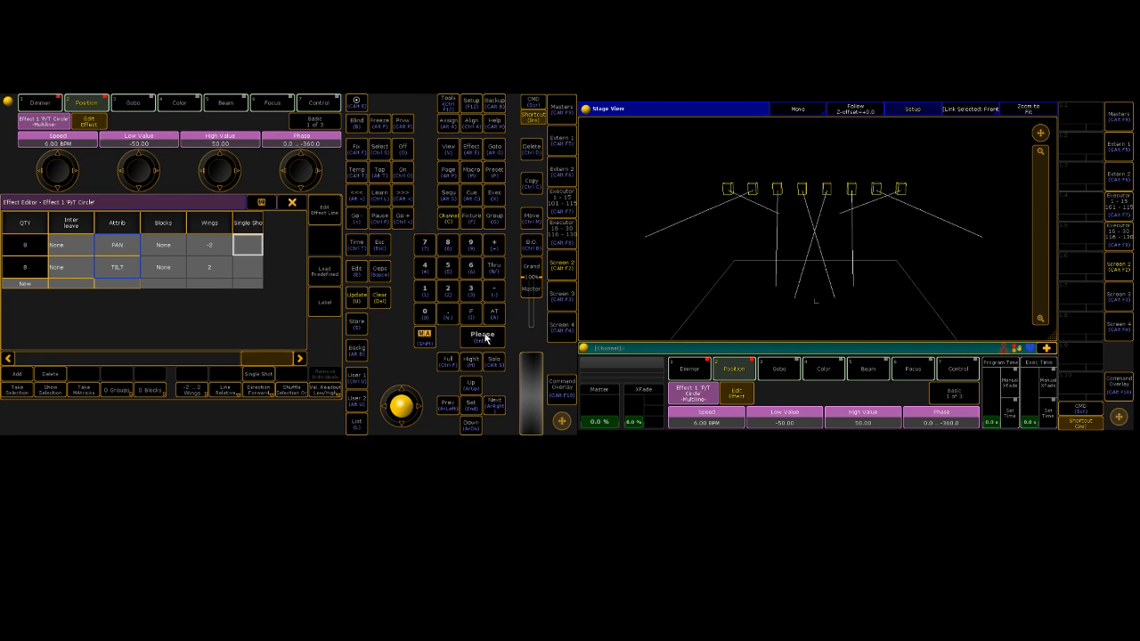
drag(266, 359, 217, 358)
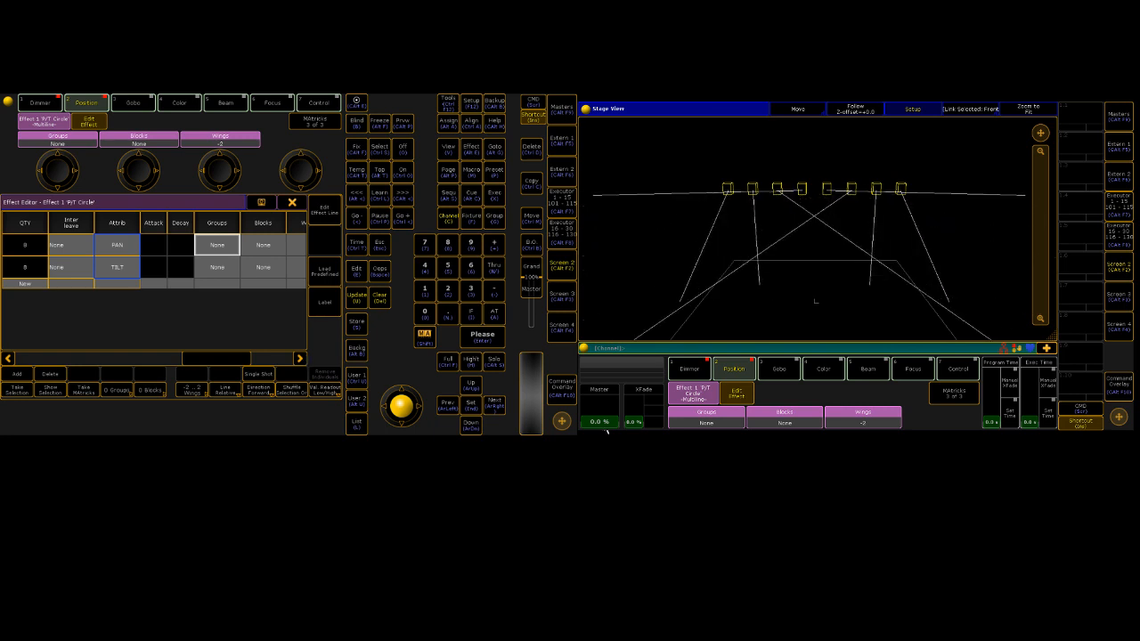
drag(216, 361, 198, 320)
click(211, 266)
click(211, 267)
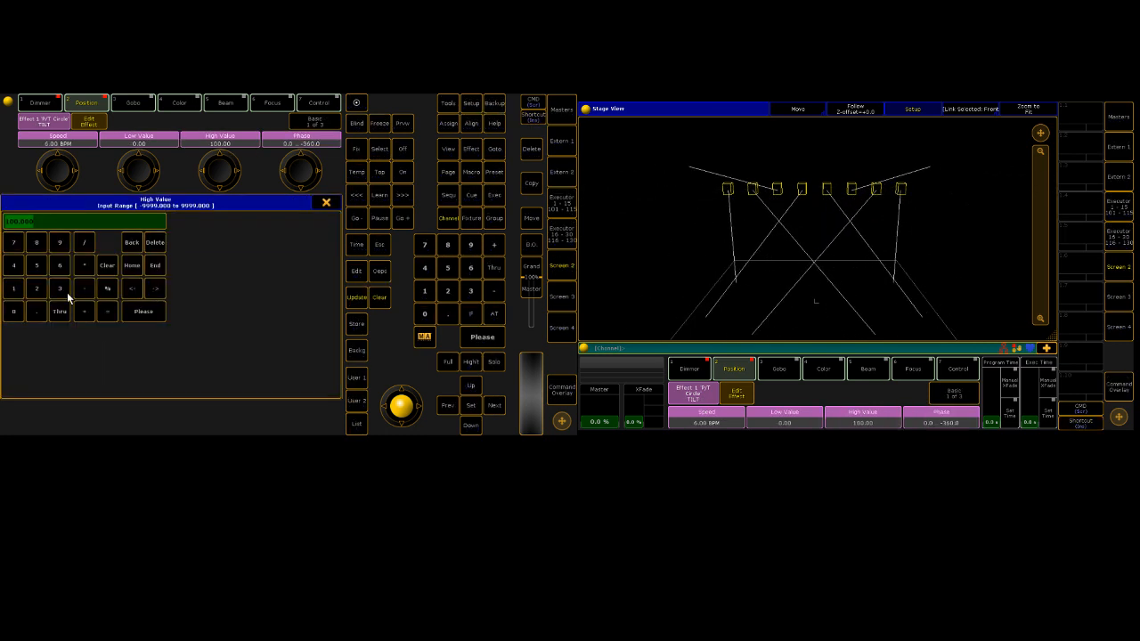
click(14, 290)
click(35, 292)
click(14, 311)
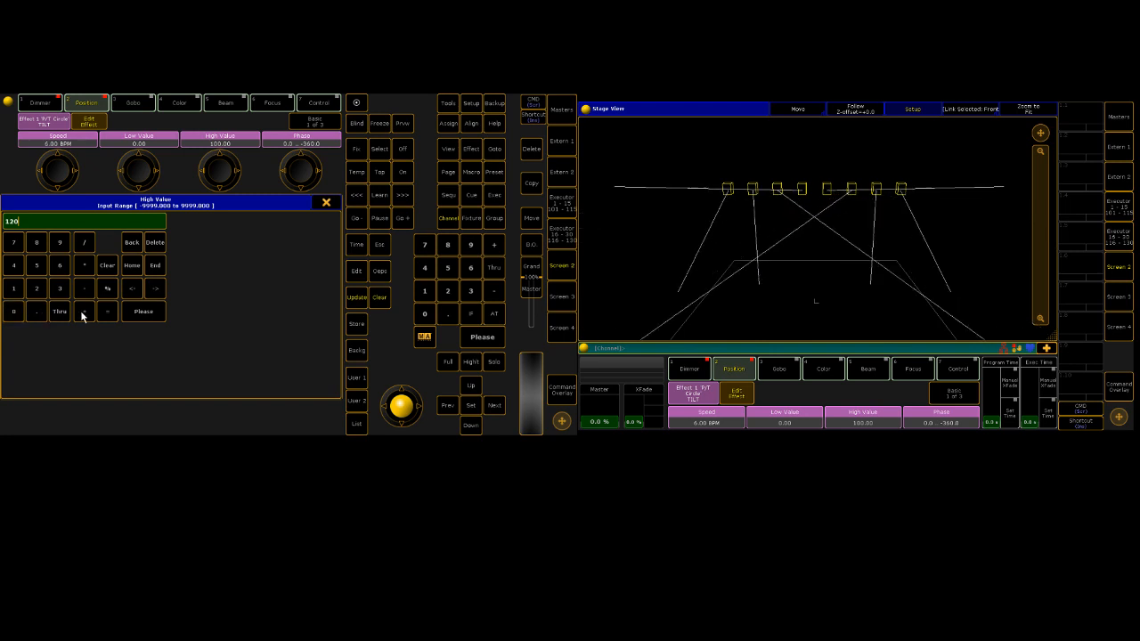
click(143, 311)
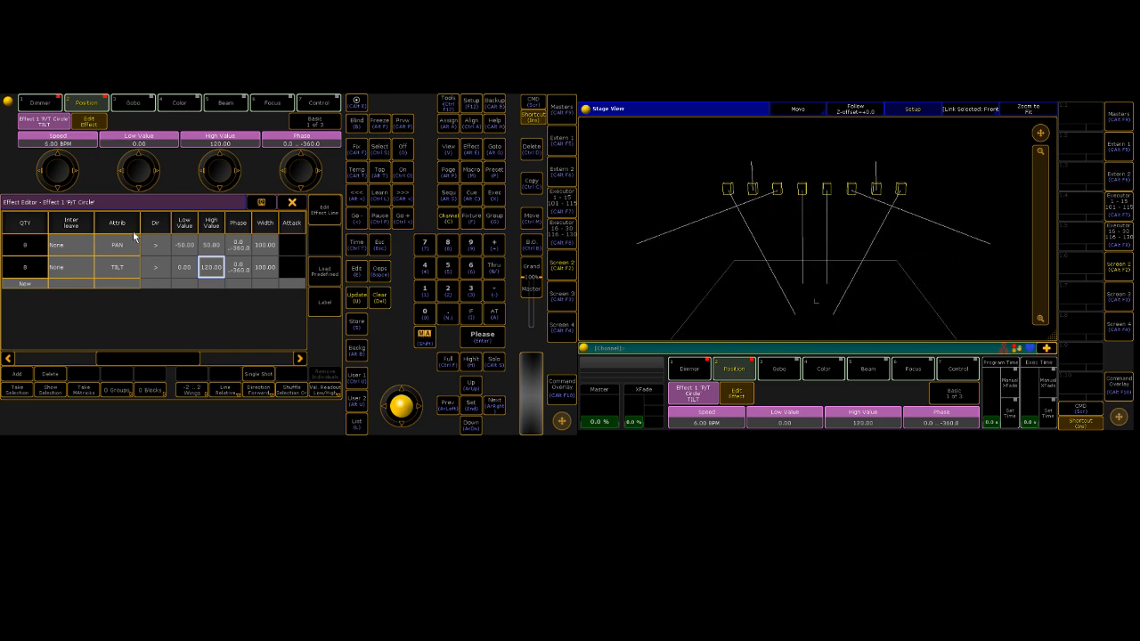
Step: Set the PAN line's speed to 12 BPM in the P/T Circle effect
drag(146, 356, 76, 363)
right_click(262, 244)
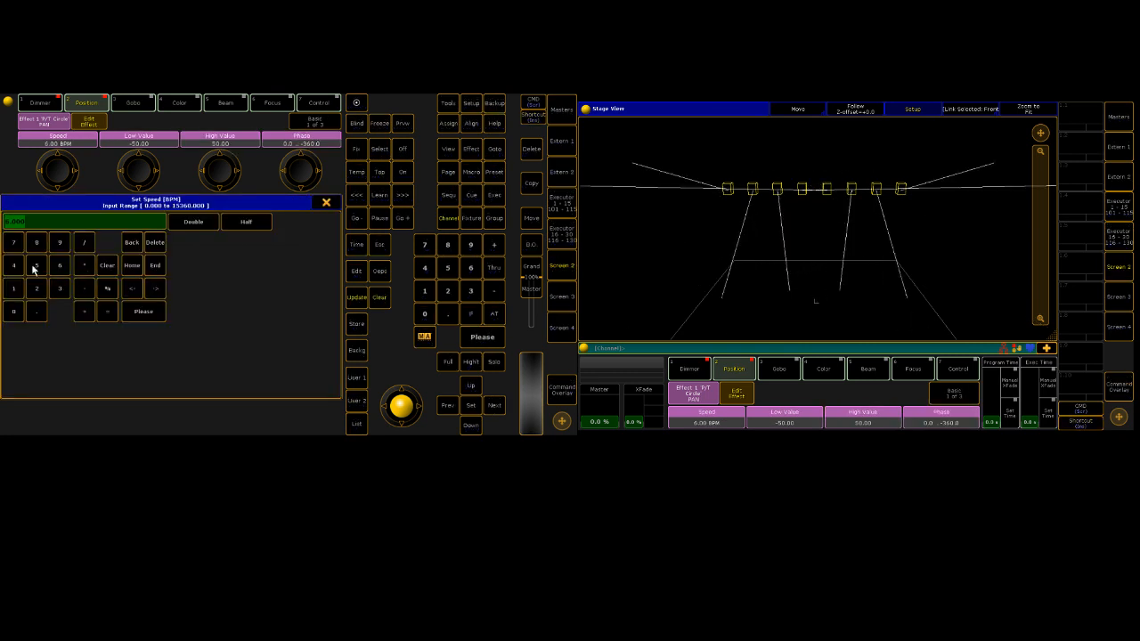
click(13, 287)
click(36, 288)
click(143, 311)
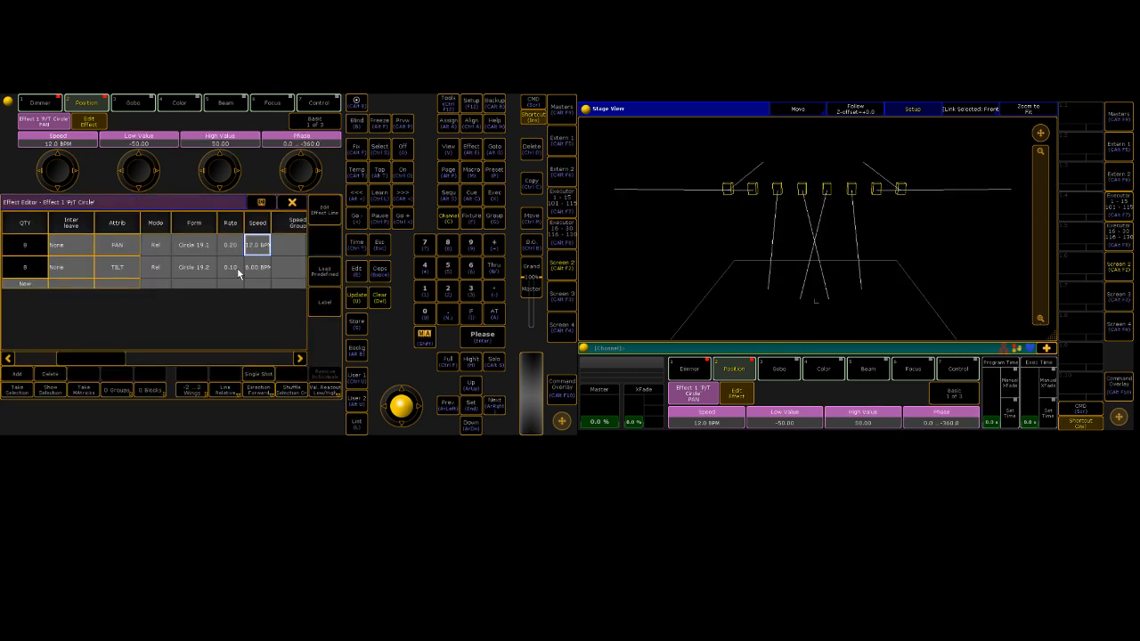
Step: Double the TILT line's speed to 12 BPM and close the effect editor
right_click(254, 269)
click(194, 227)
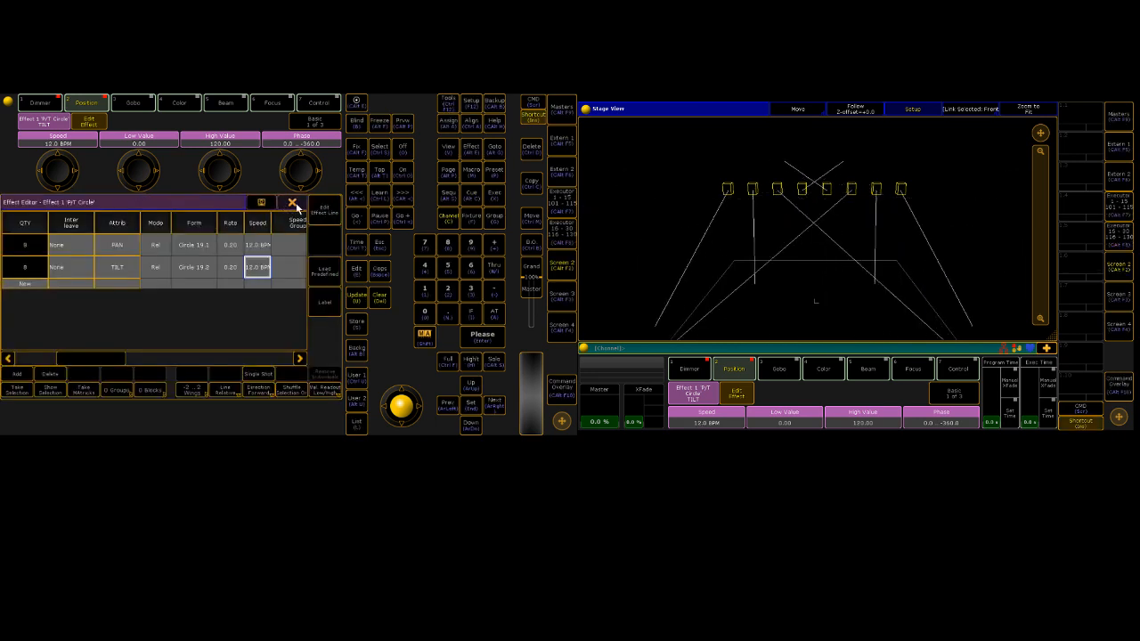
click(292, 203)
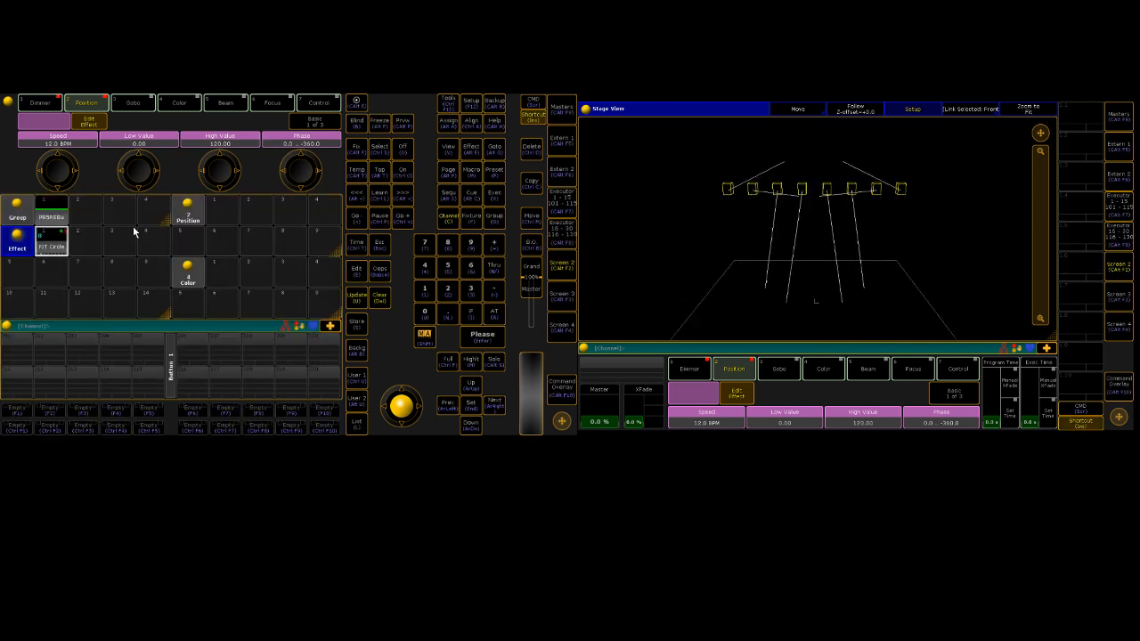
Step: Clear the programmer, select the fixture group again and restart the P/T Circle effect to check it in the stage view
click(380, 301)
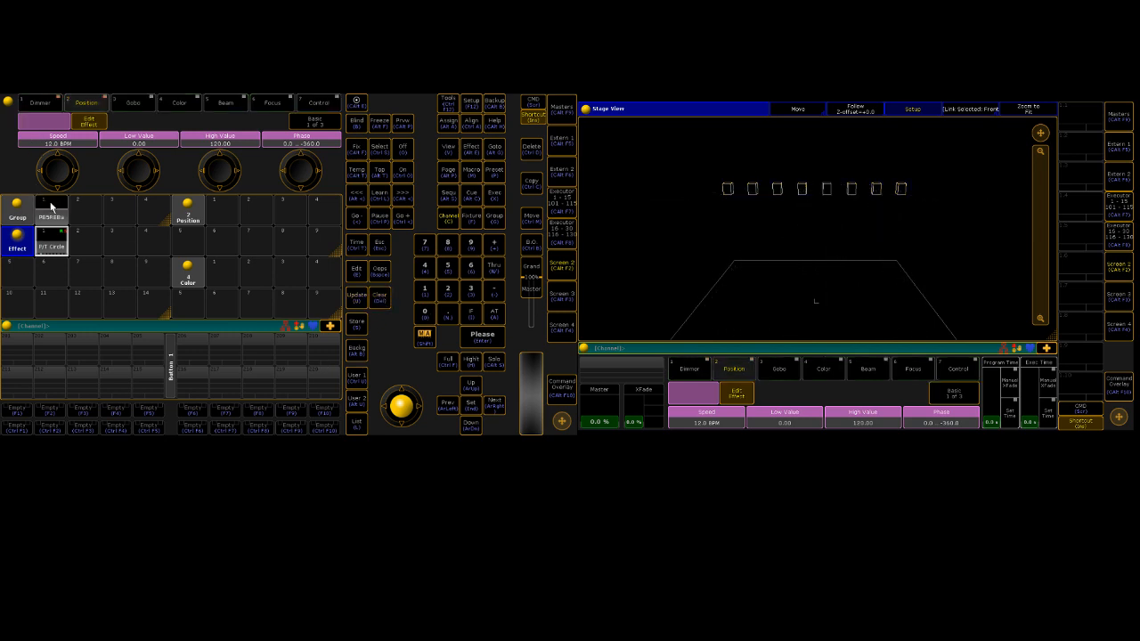
click(50, 248)
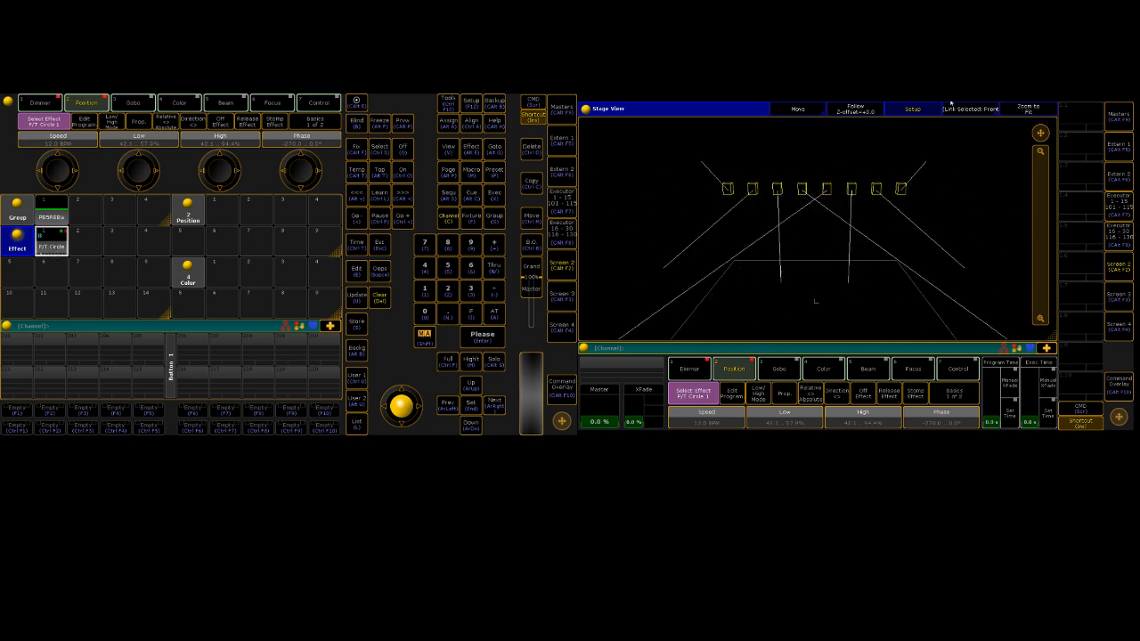
click(1015, 110)
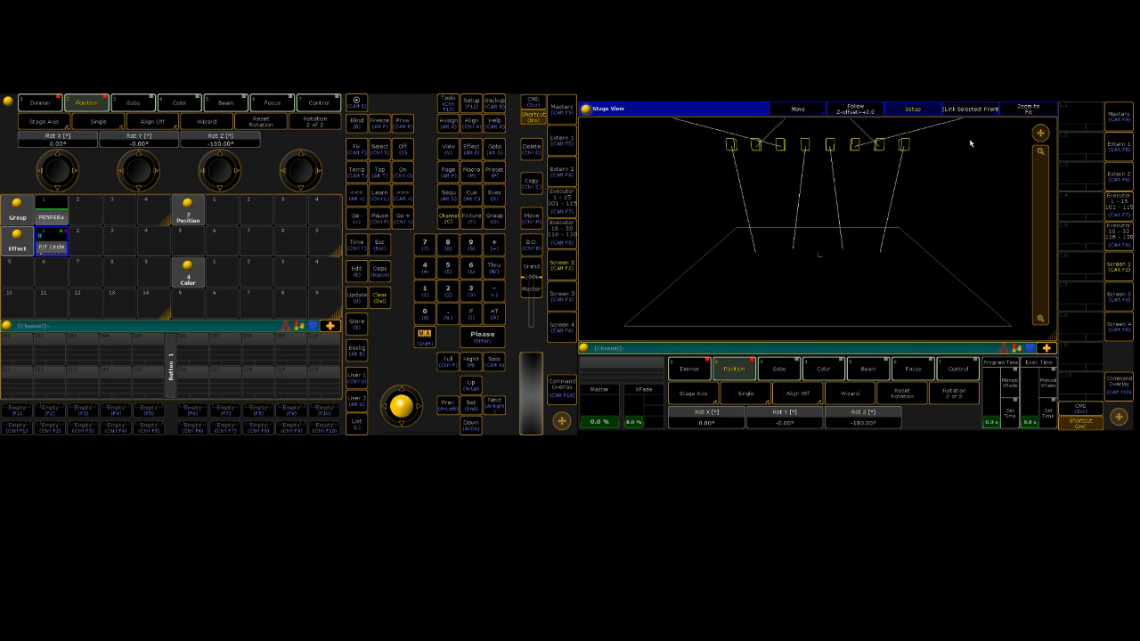
click(800, 111)
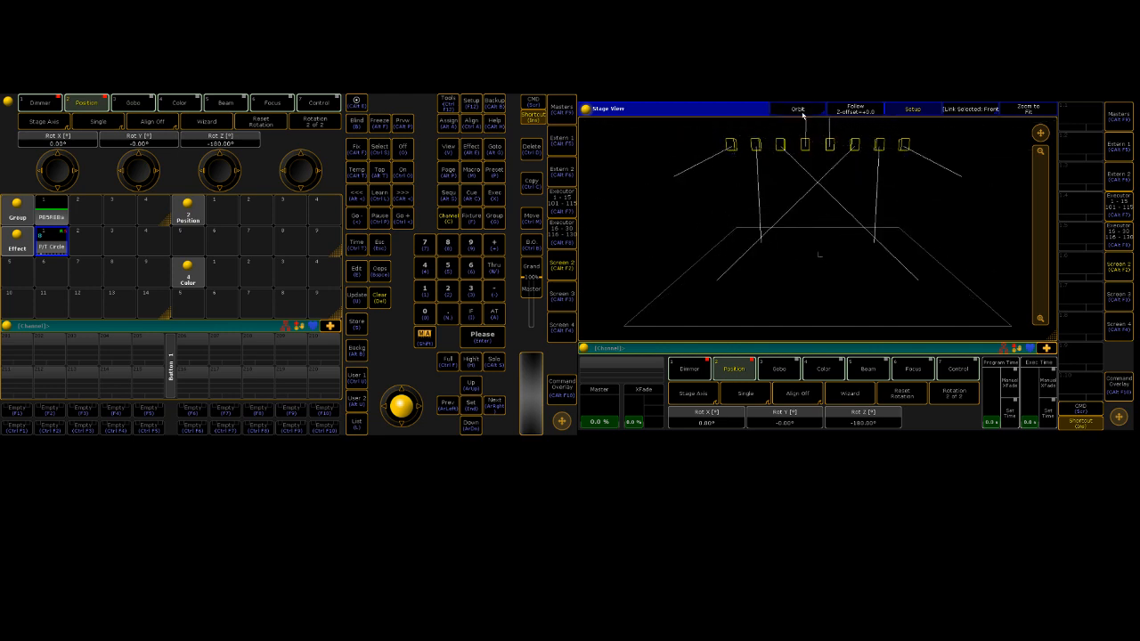
click(819, 114)
drag(880, 193, 881, 247)
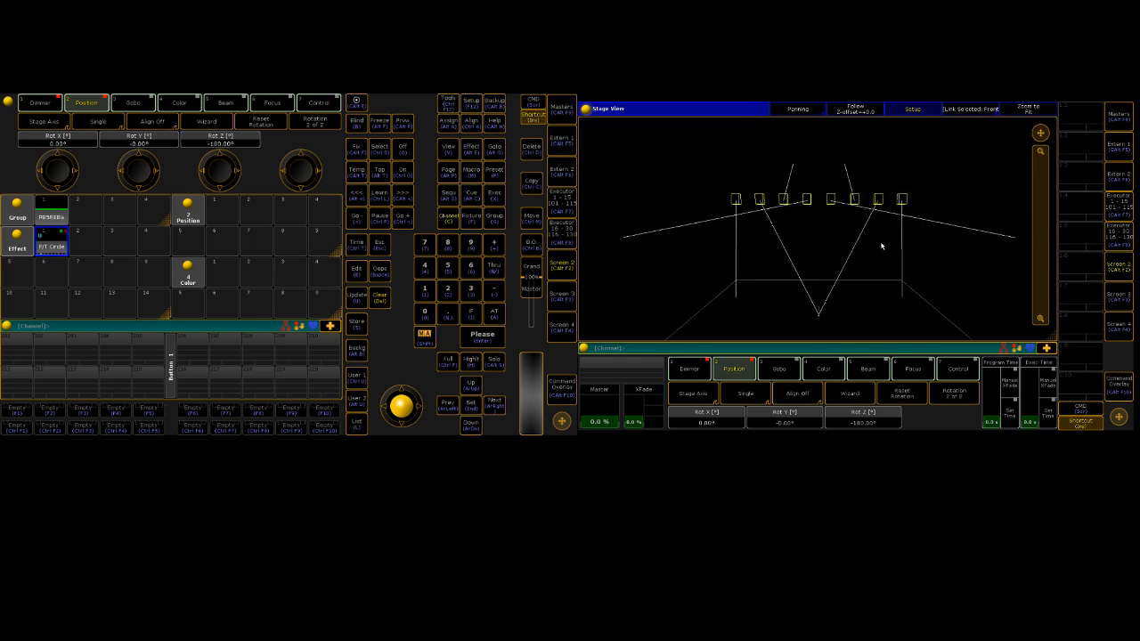
click(801, 111)
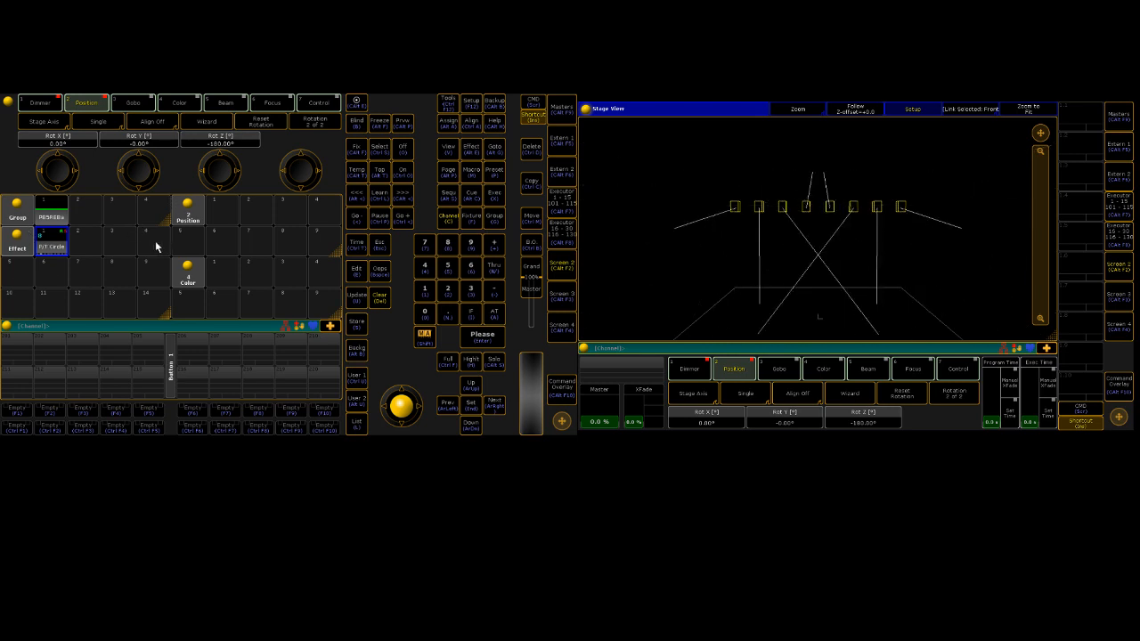
Step: Create a new effect in effect pool slot 2 and load the predefined RGB Rainbow effect into it
click(91, 243)
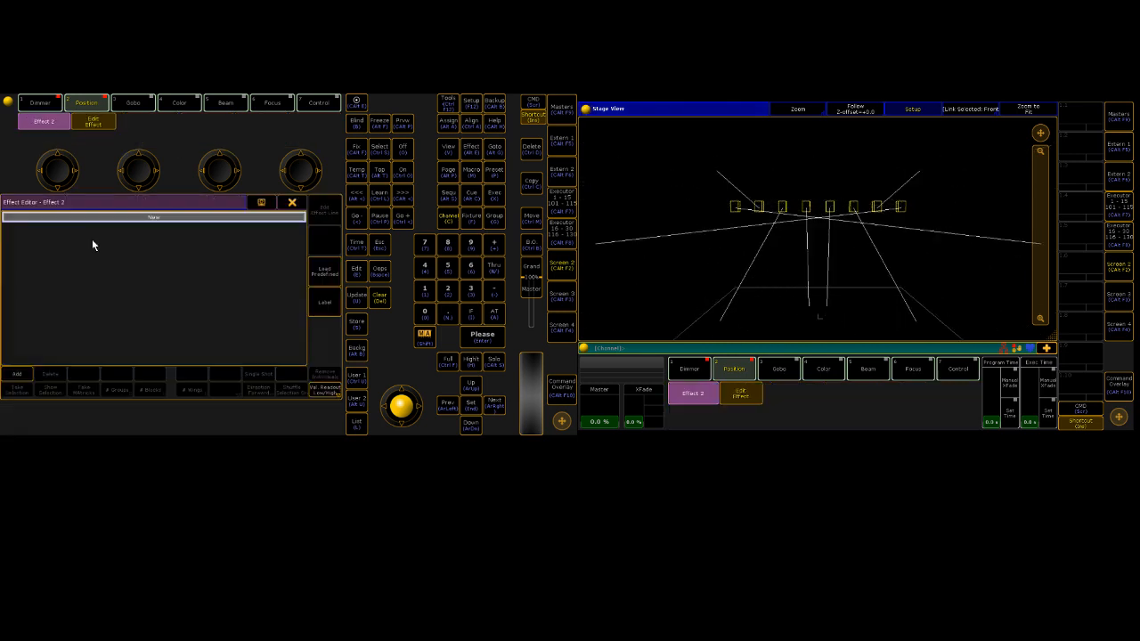
click(322, 271)
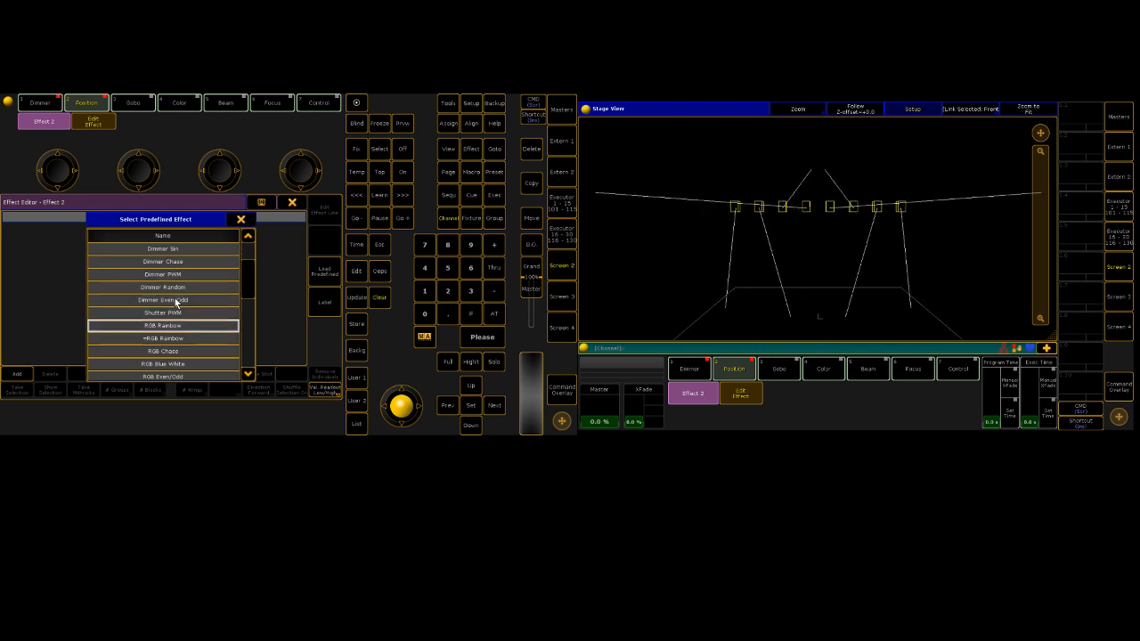
scroll(176, 303, down, 4)
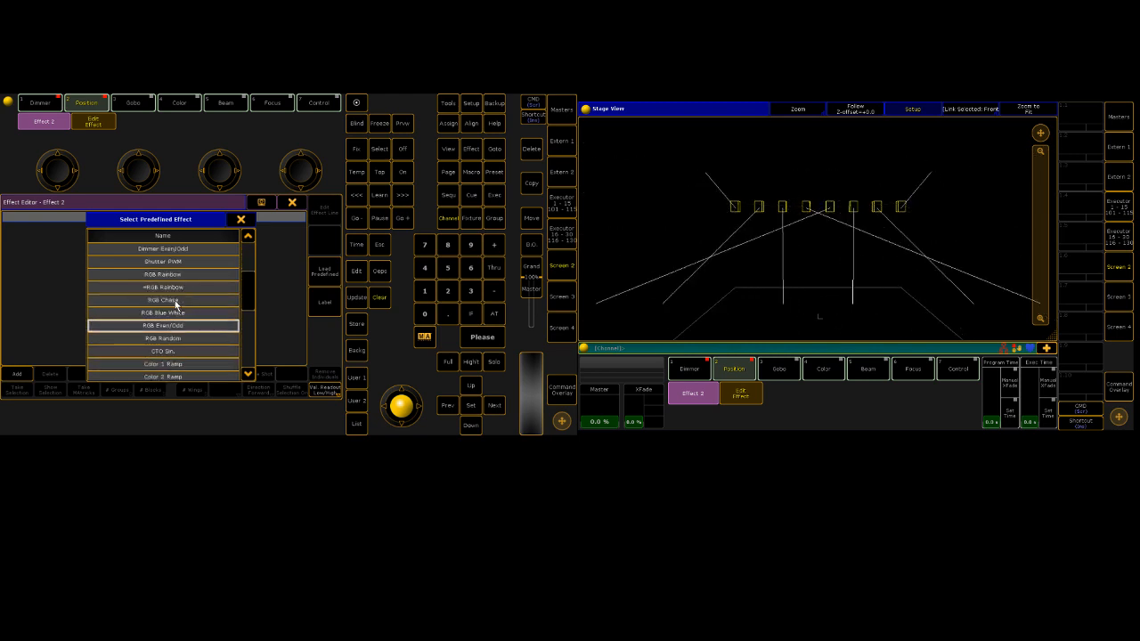
scroll(156, 283, up, 7)
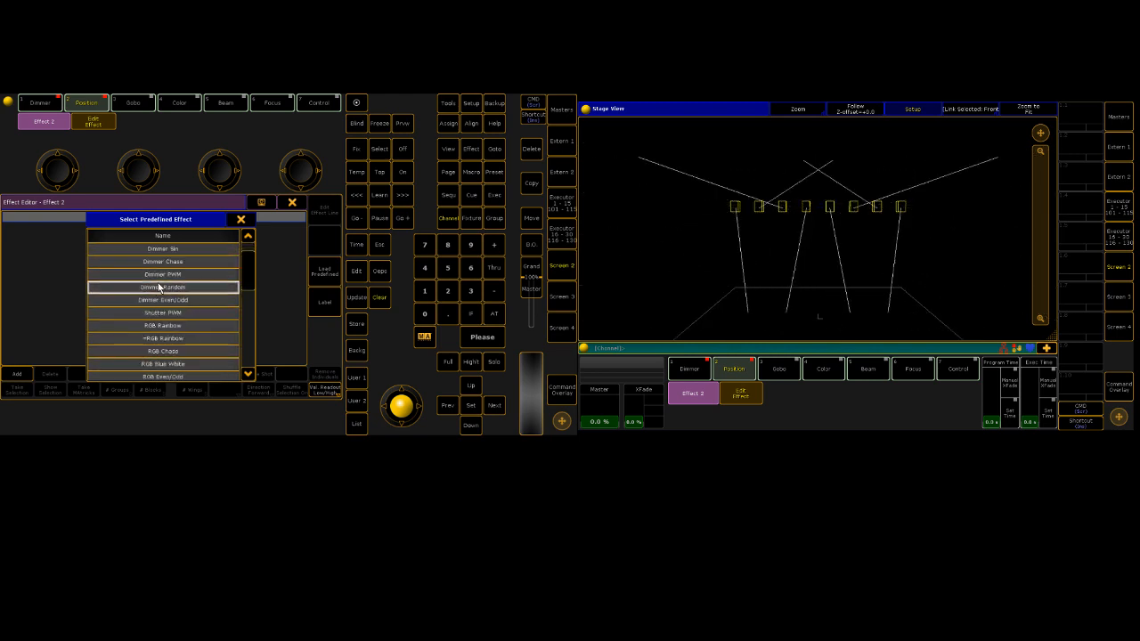
scroll(159, 286, down, 14)
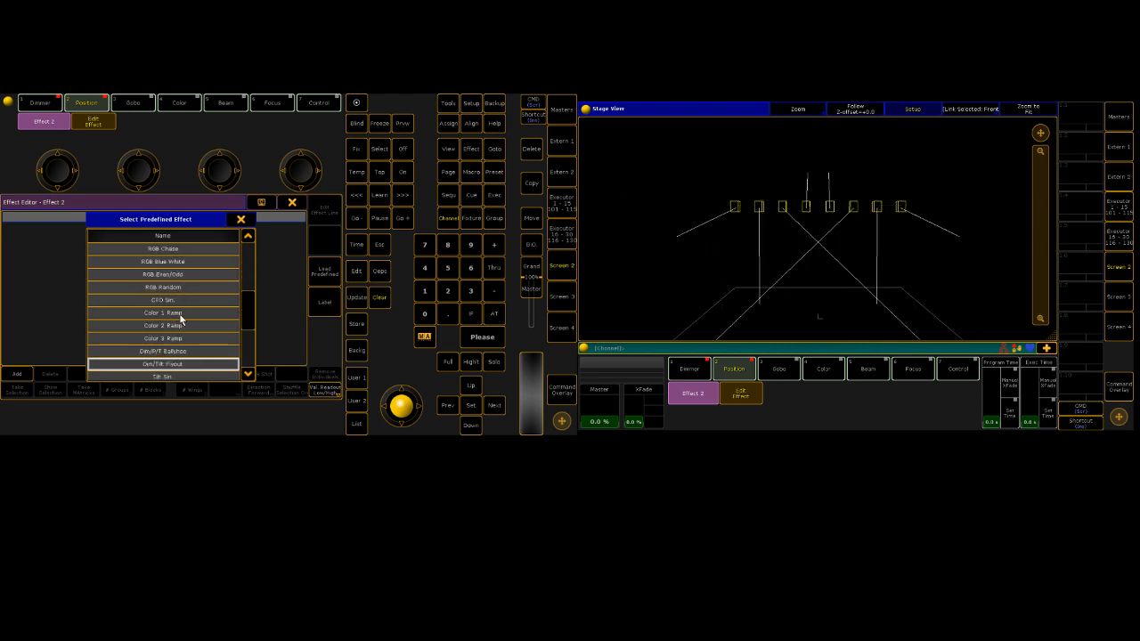
scroll(180, 318, down, 4)
click(176, 351)
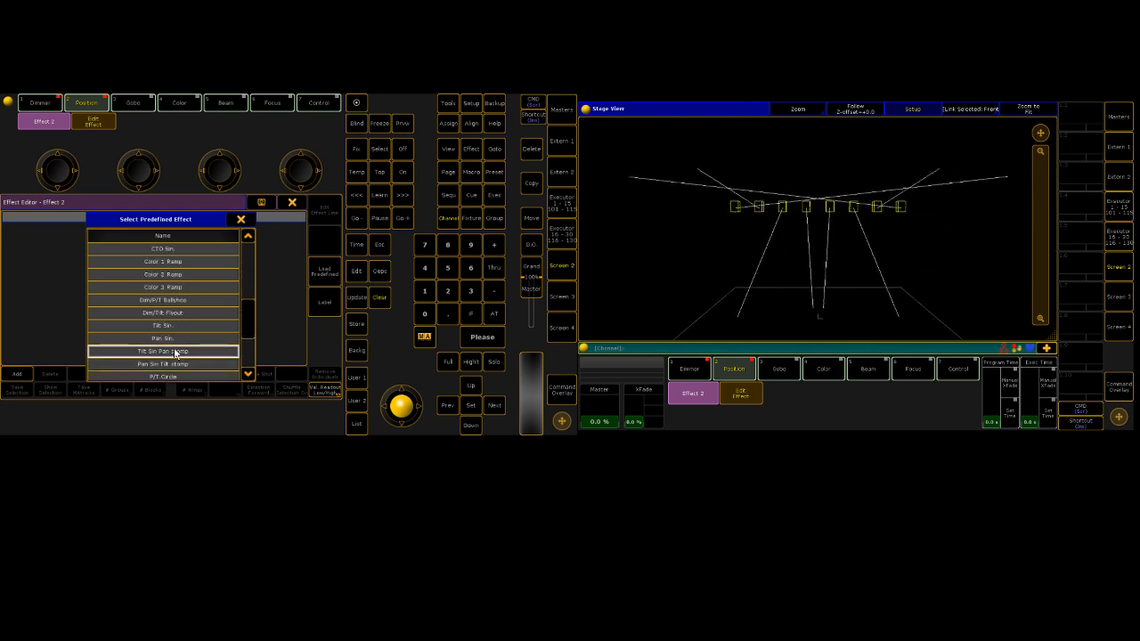
scroll(176, 352, up, 16)
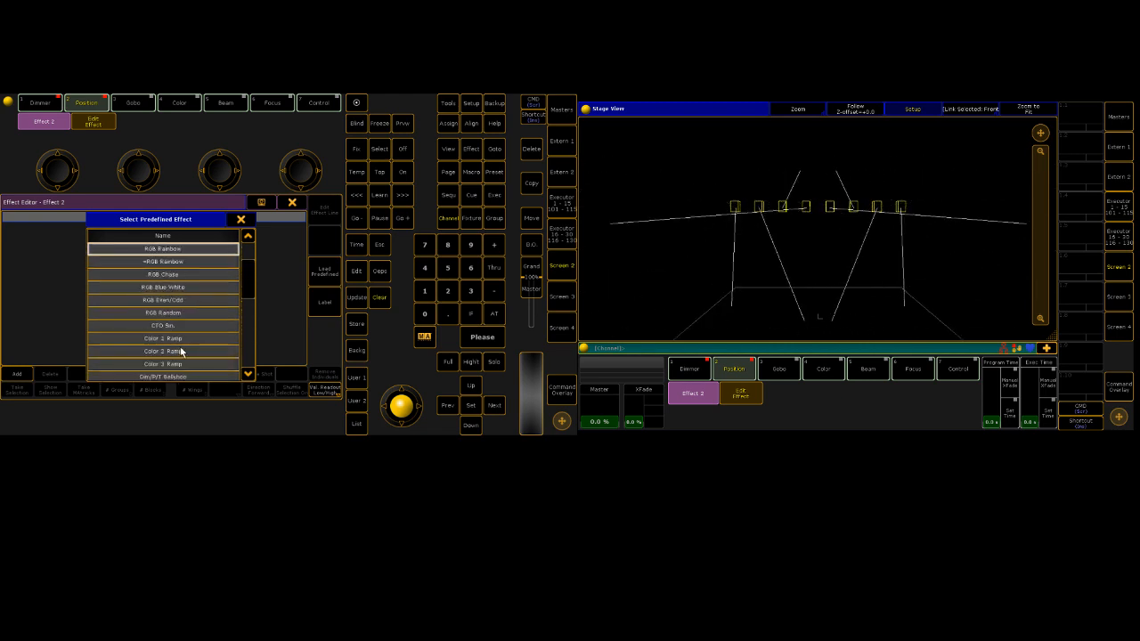
scroll(184, 349, up, 4)
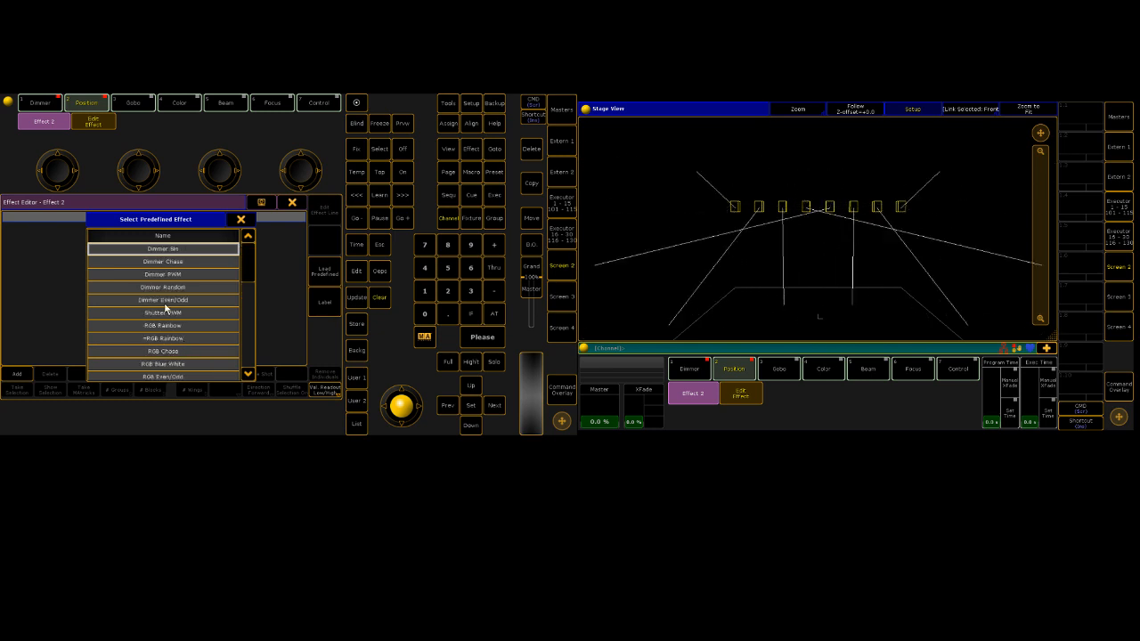
scroll(166, 309, down, 7)
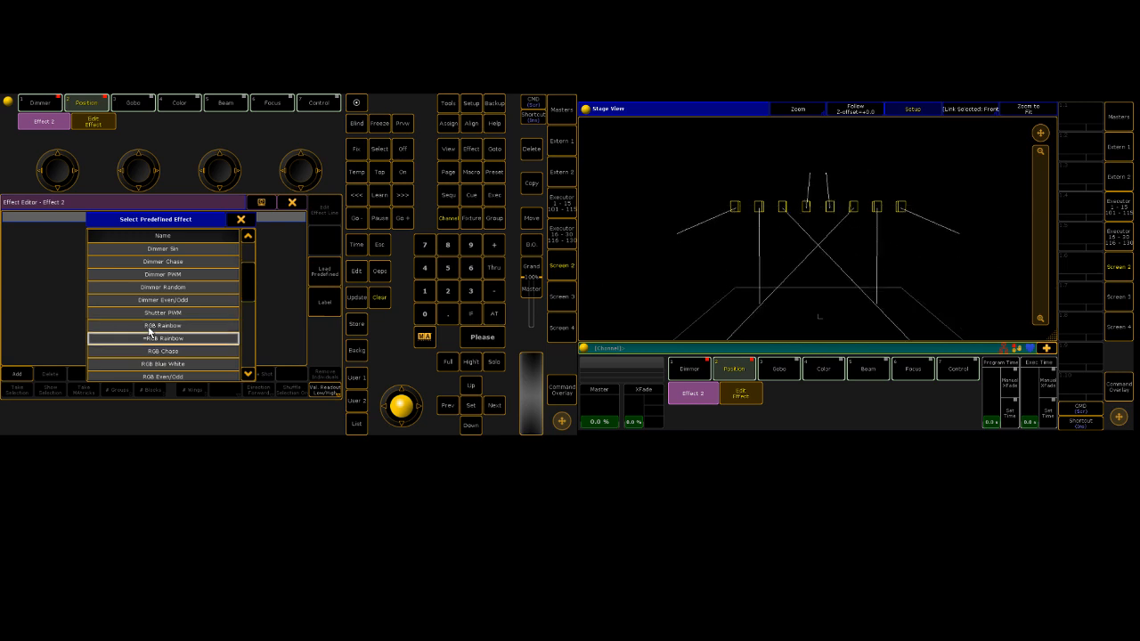
scroll(152, 331, up, 1)
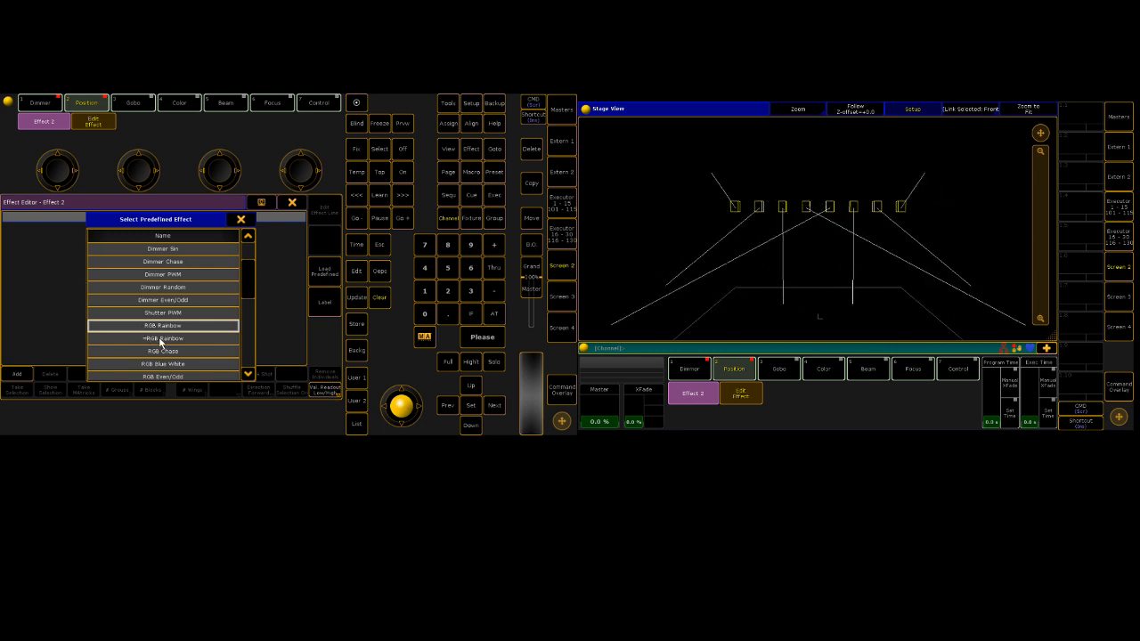
scroll(161, 338, down, 1)
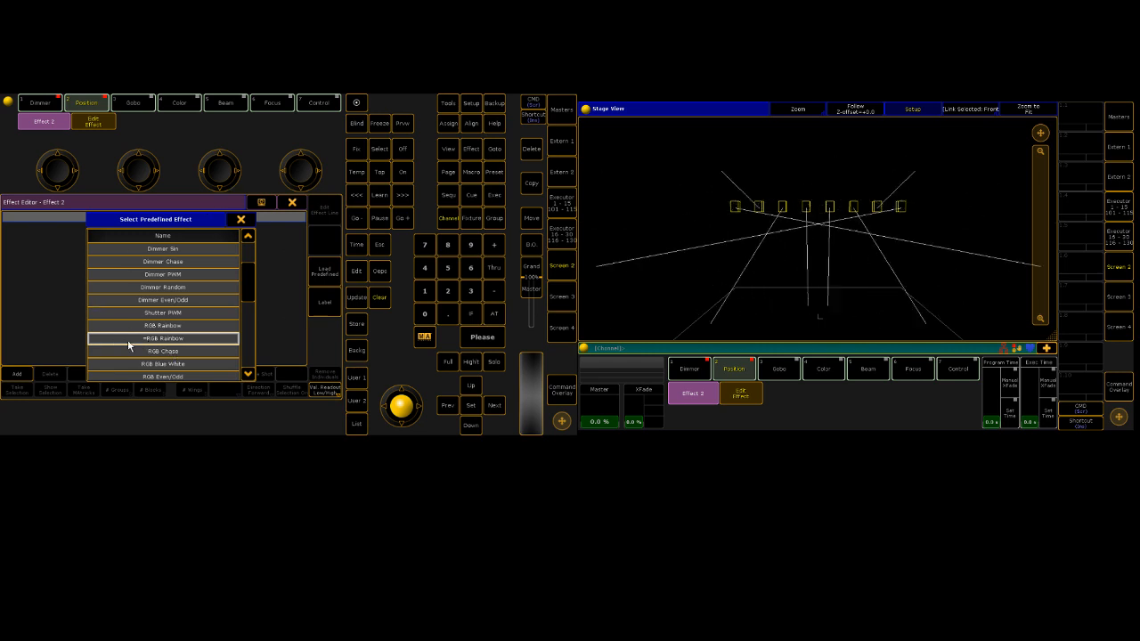
click(193, 326)
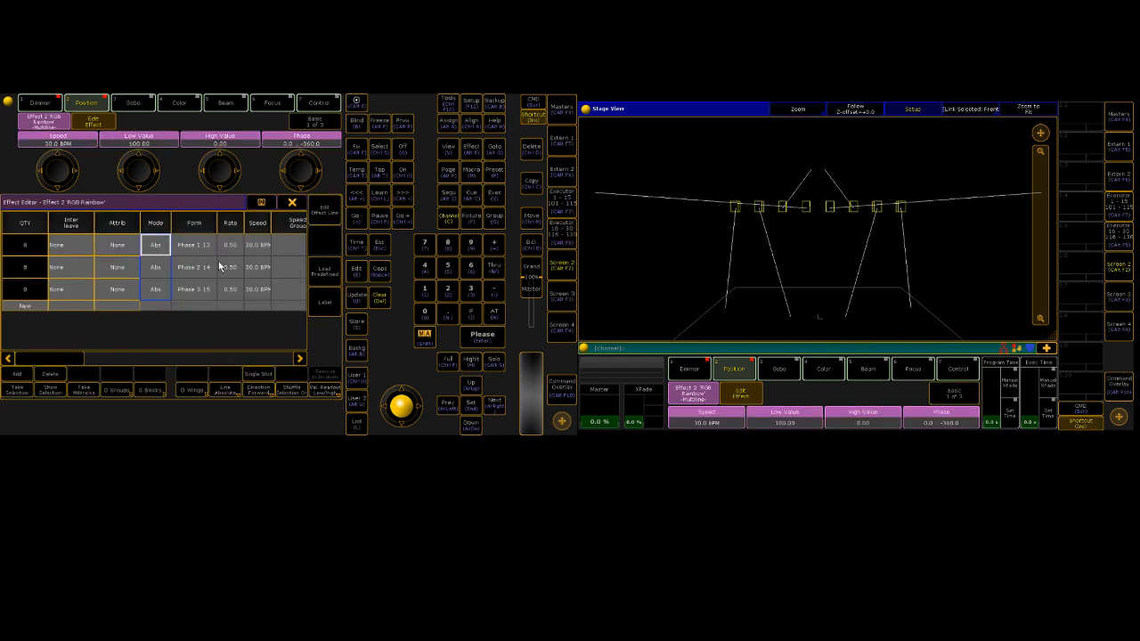
Step: Examine the form, rate, speed, low/high value and phase columns of the RGB Rainbow effect lines and close the editor
drag(54, 358, 177, 359)
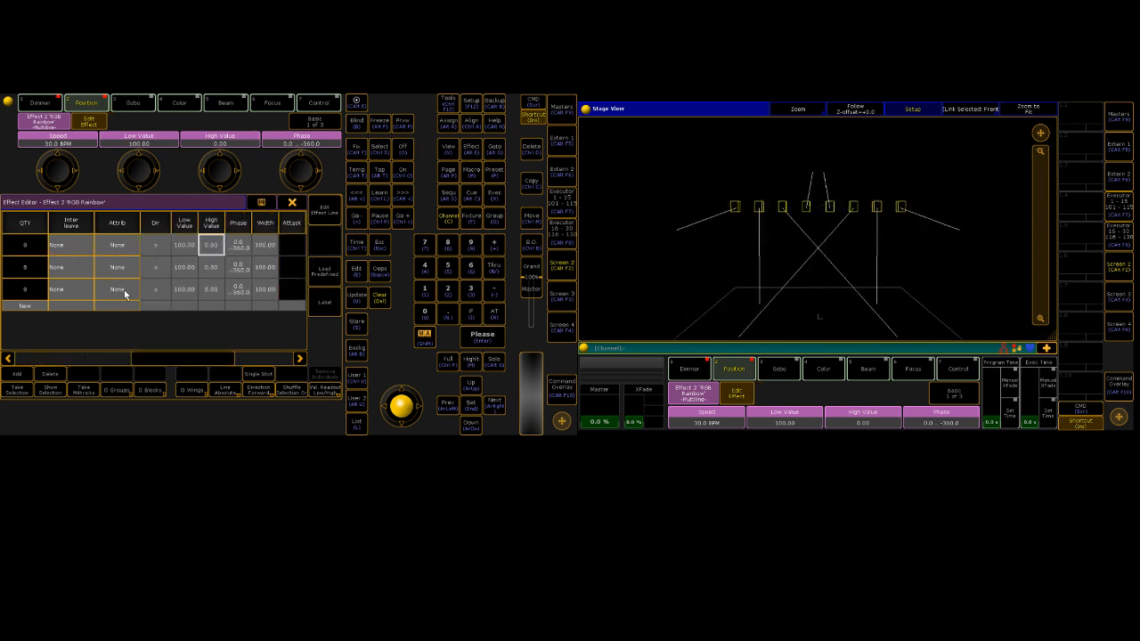
drag(174, 356, 63, 356)
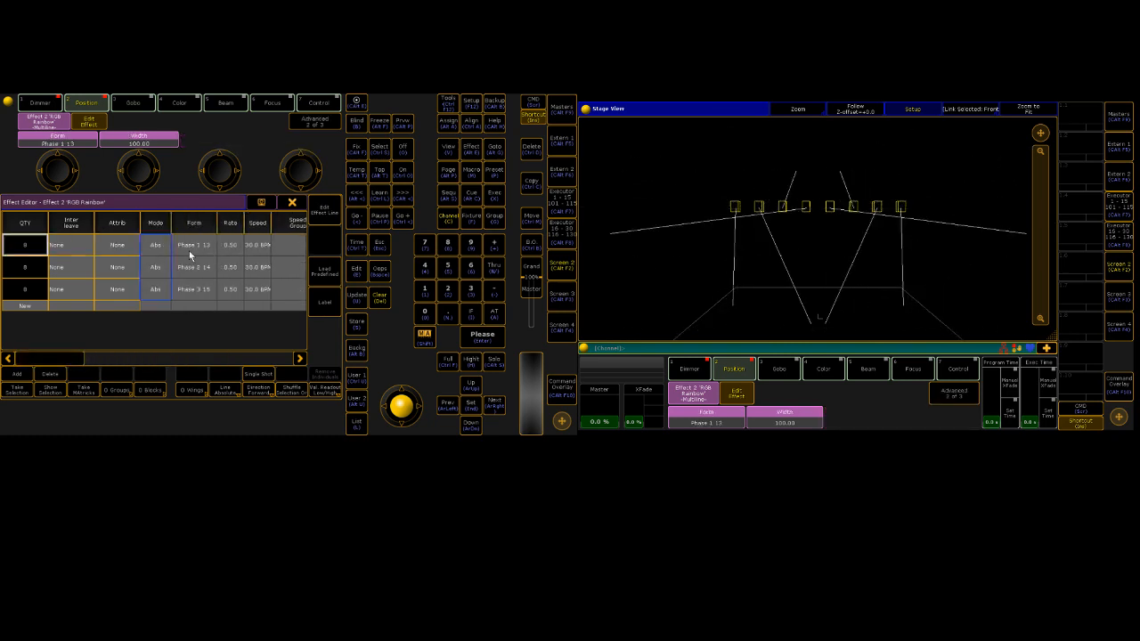
drag(78, 357, 98, 344)
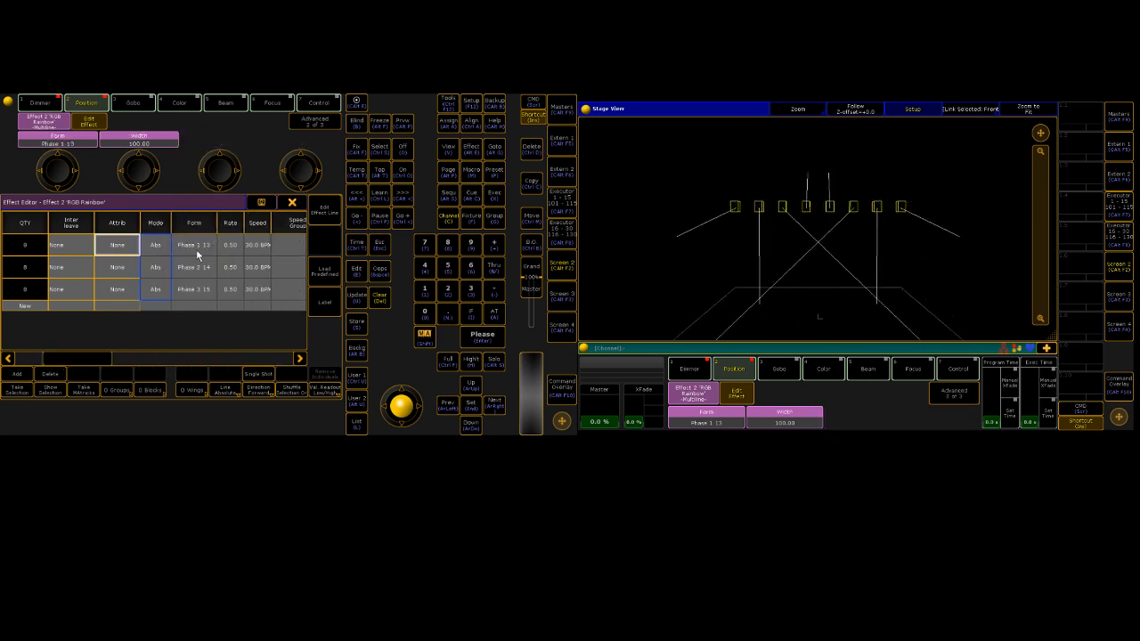
mouse_move(84, 355)
mouse_down()
mouse_move(27, 365)
mouse_move(262, 351)
mouse_move(21, 352)
mouse_move(145, 337)
mouse_move(77, 335)
mouse_up()
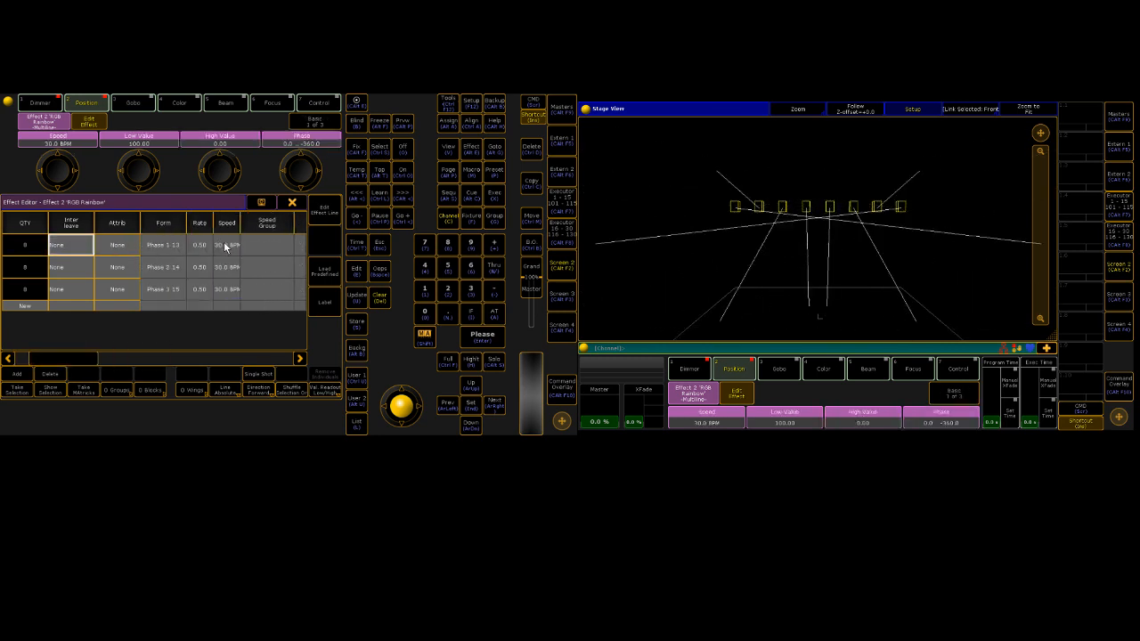
click(292, 204)
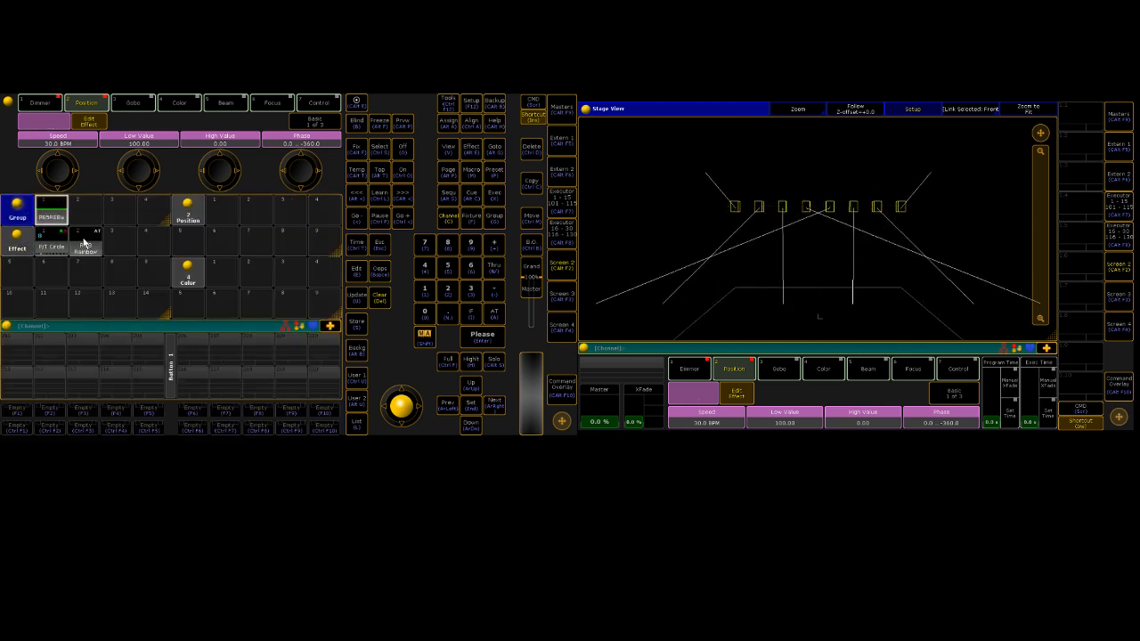
Step: Reopen the RGB Rainbow effect, check the direction, value, phase and width settings of its lines, and close the editor
click(92, 251)
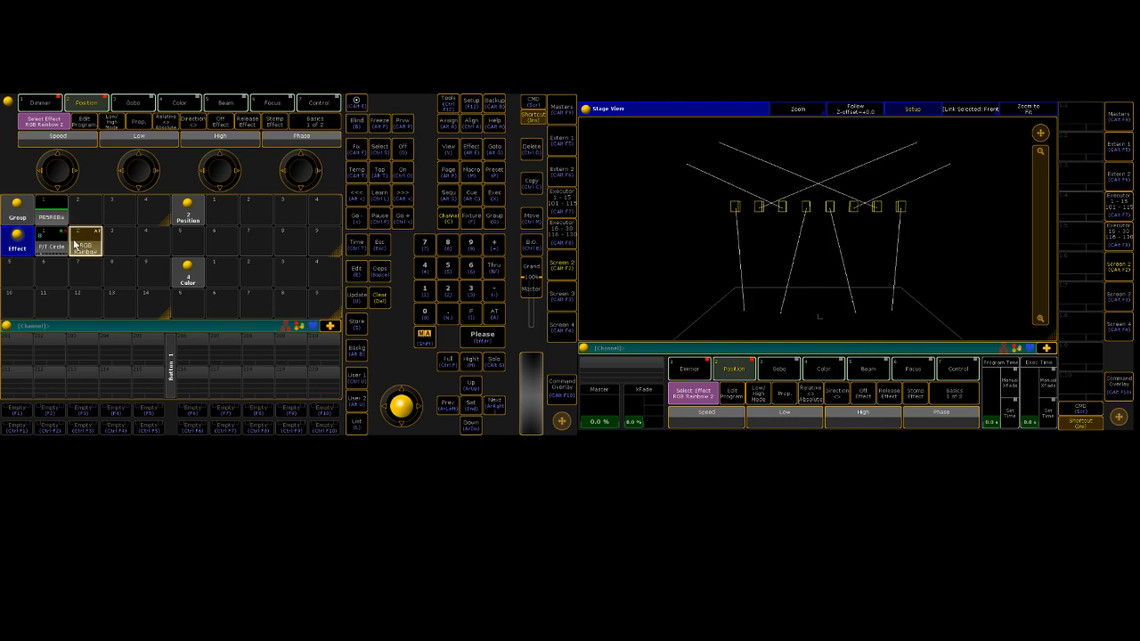
click(93, 252)
drag(81, 357, 122, 354)
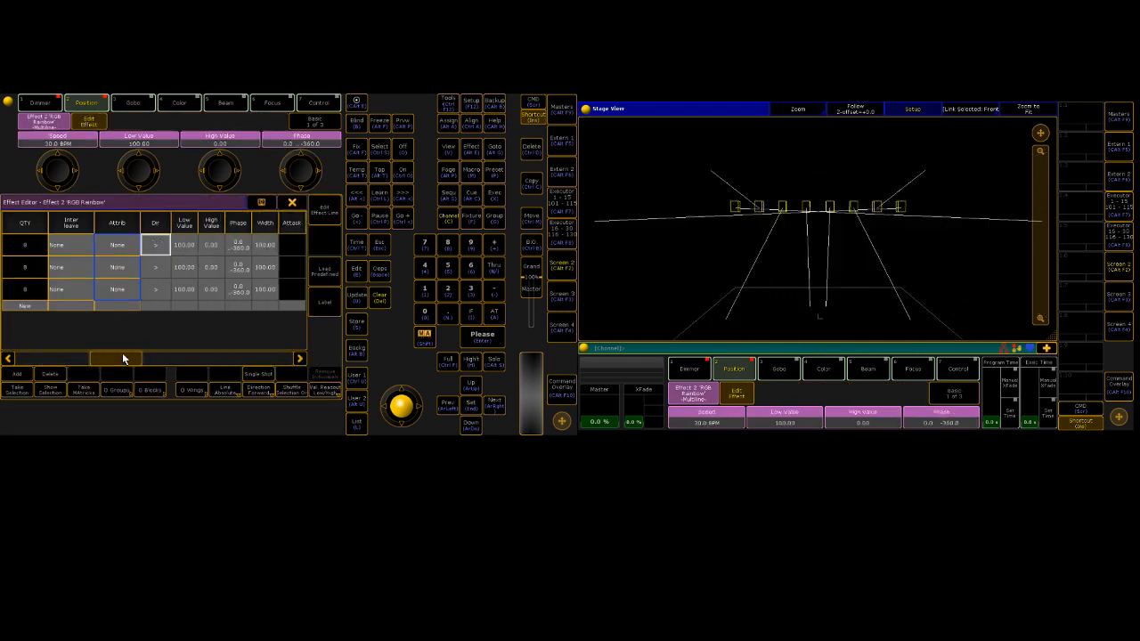
click(292, 202)
Step: Try to delete the RGB Rainbow effect from the effect pool
click(82, 244)
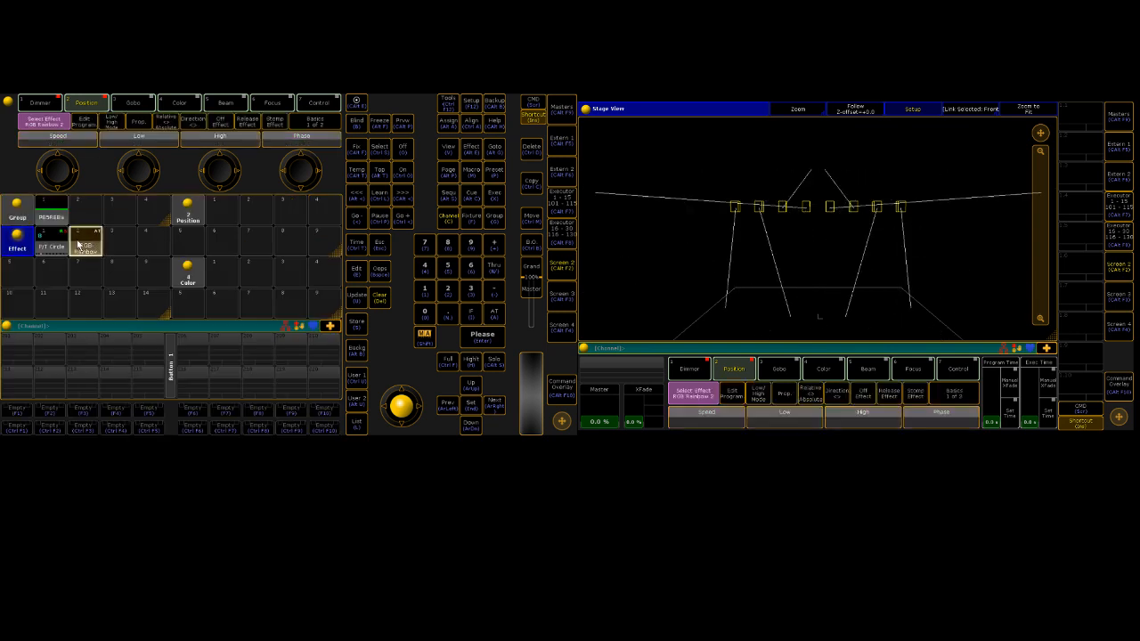
click(53, 243)
click(74, 239)
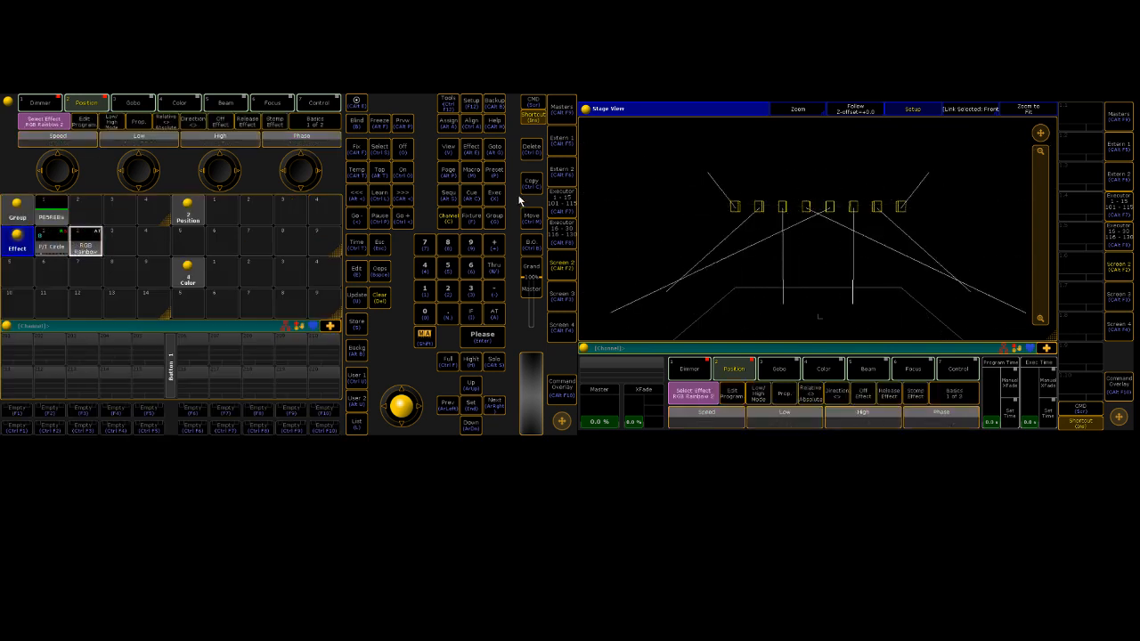
click(85, 243)
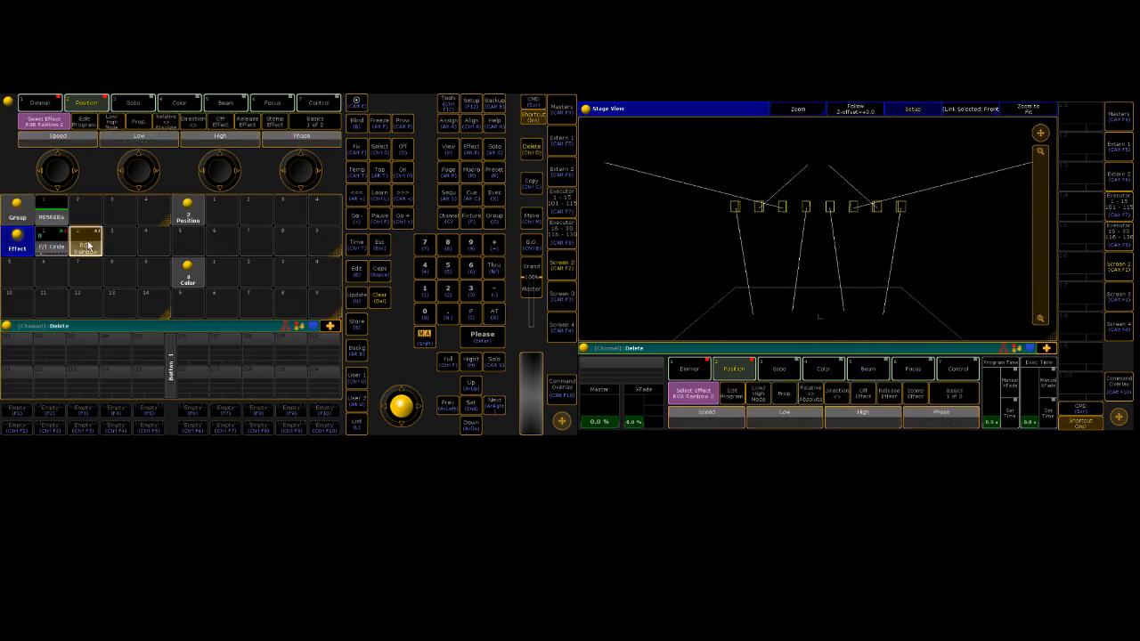
Step: Replace effect 2 with the predefined RGB Rainbow variant listed directly after plain RGB Rainbow, check its columns and close the editor
click(85, 244)
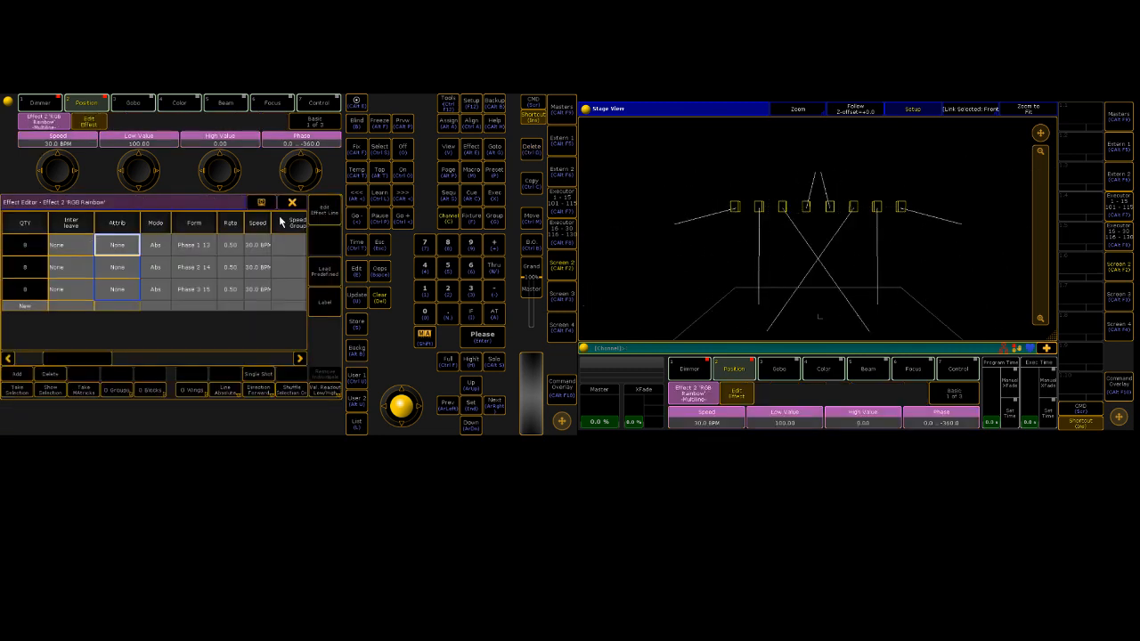
click(326, 272)
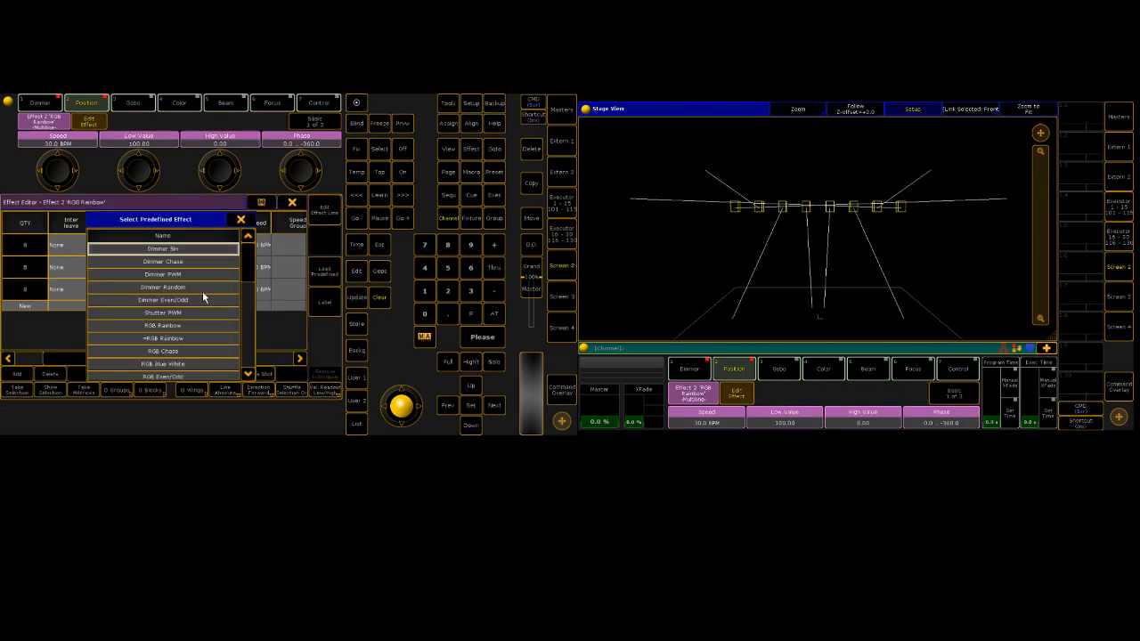
click(184, 339)
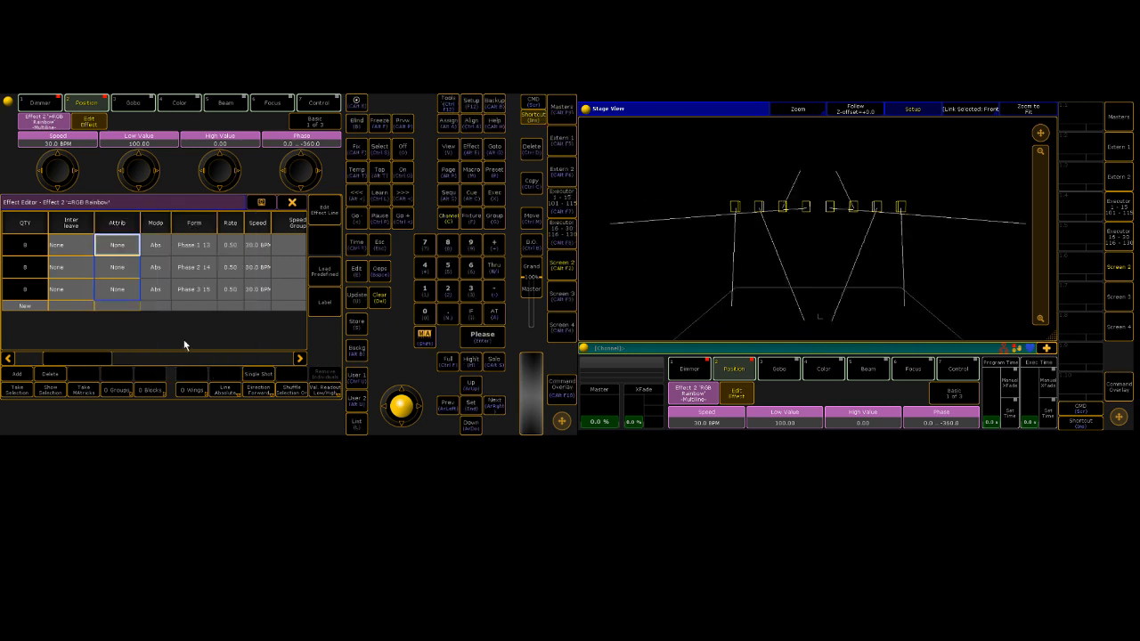
drag(74, 359, 238, 330)
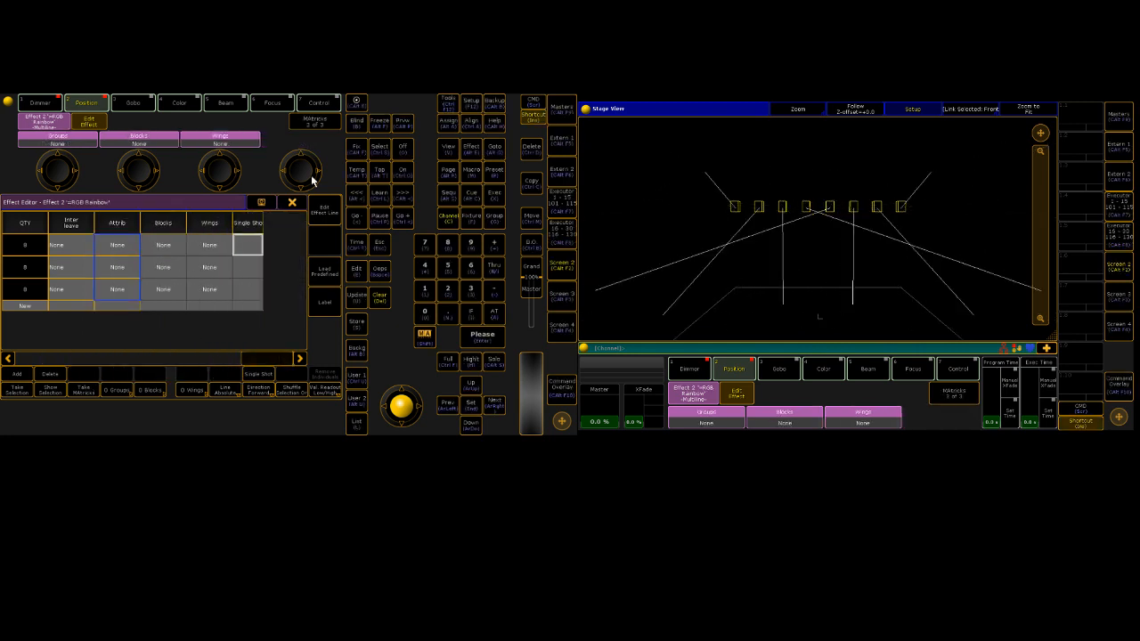
click(292, 202)
Step: Select effect 2 in the pool and reopen its editor to check the RGB Rainbow variant's lines, closing it again
click(79, 252)
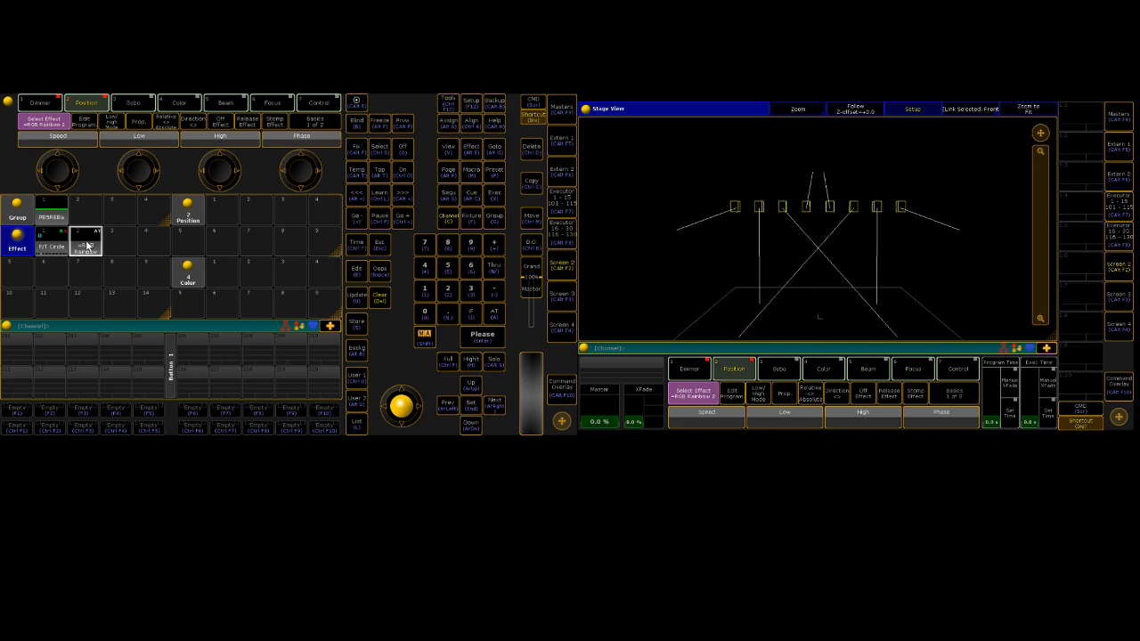
click(86, 238)
click(292, 203)
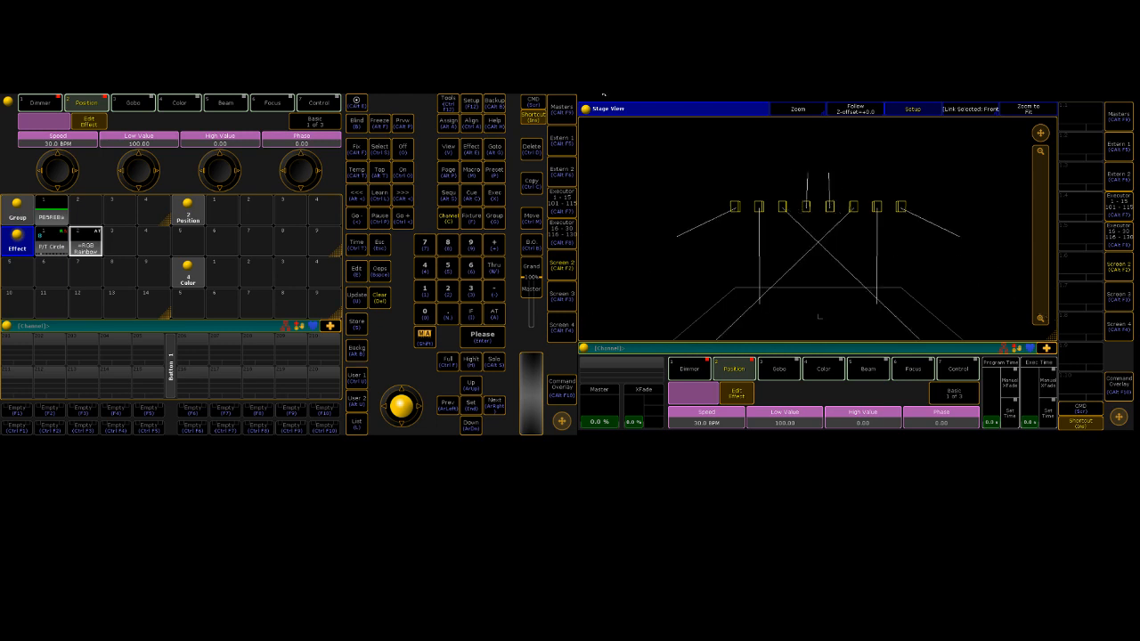
click(88, 250)
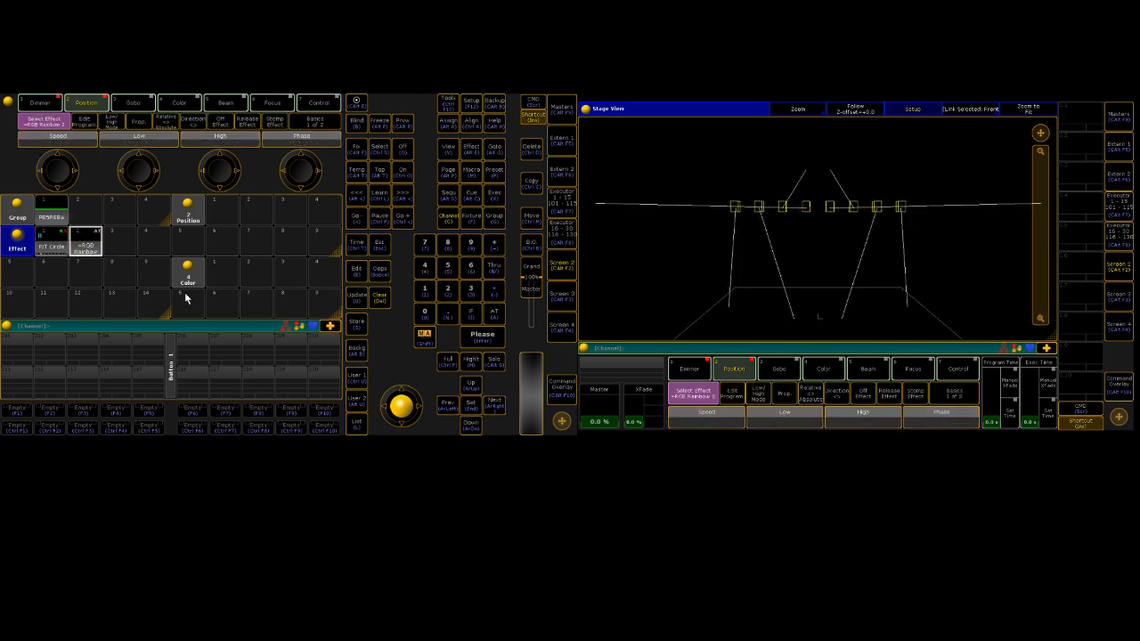
click(94, 250)
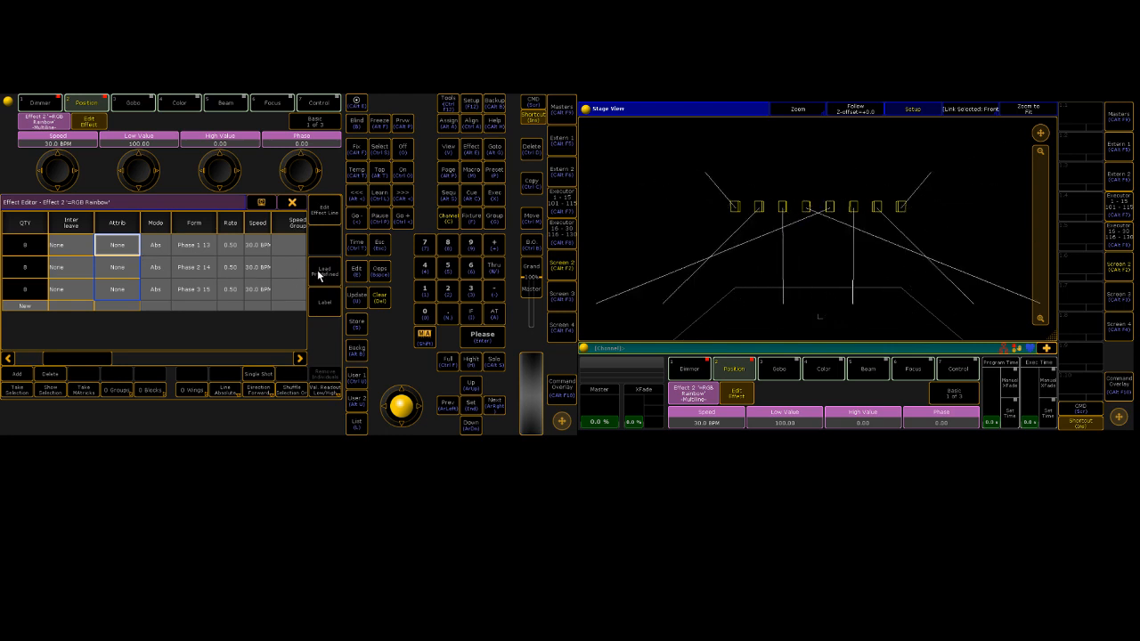
click(292, 203)
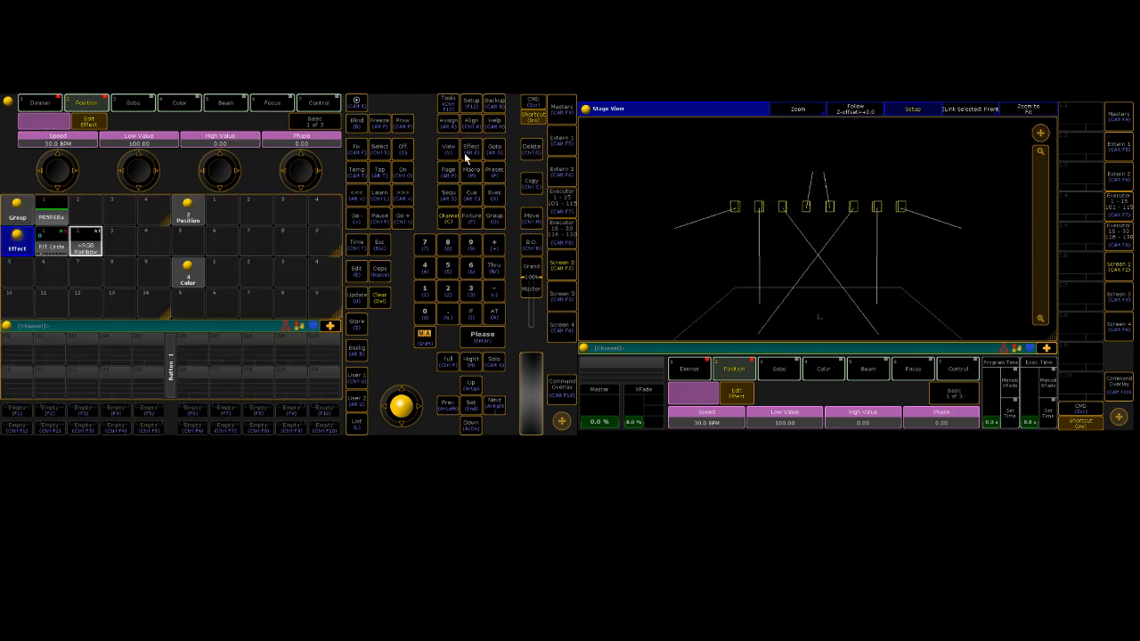
Step: Replace effect 2 with the predefined Tilt Sin Pan stomp effect
click(73, 248)
click(333, 278)
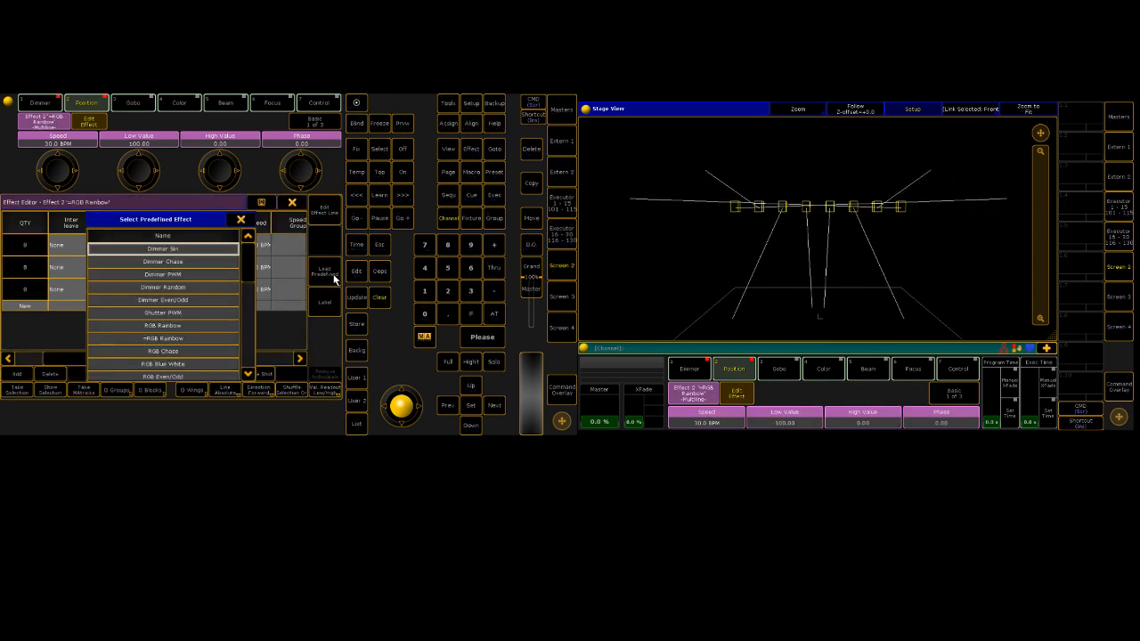
scroll(153, 320, down, 18)
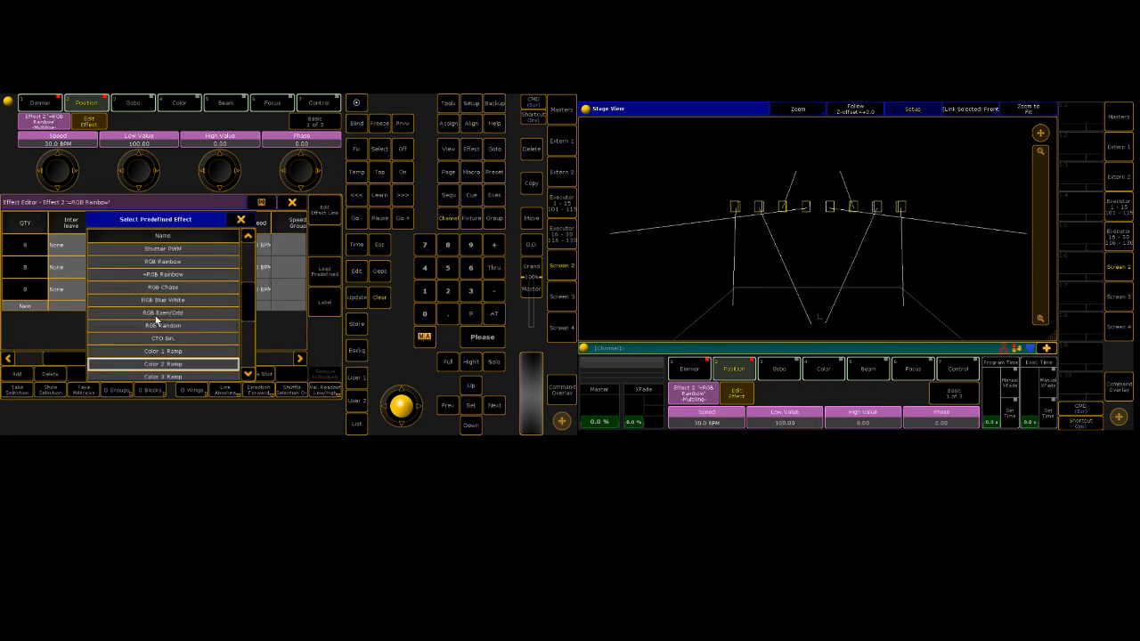
scroll(158, 320, down, 3)
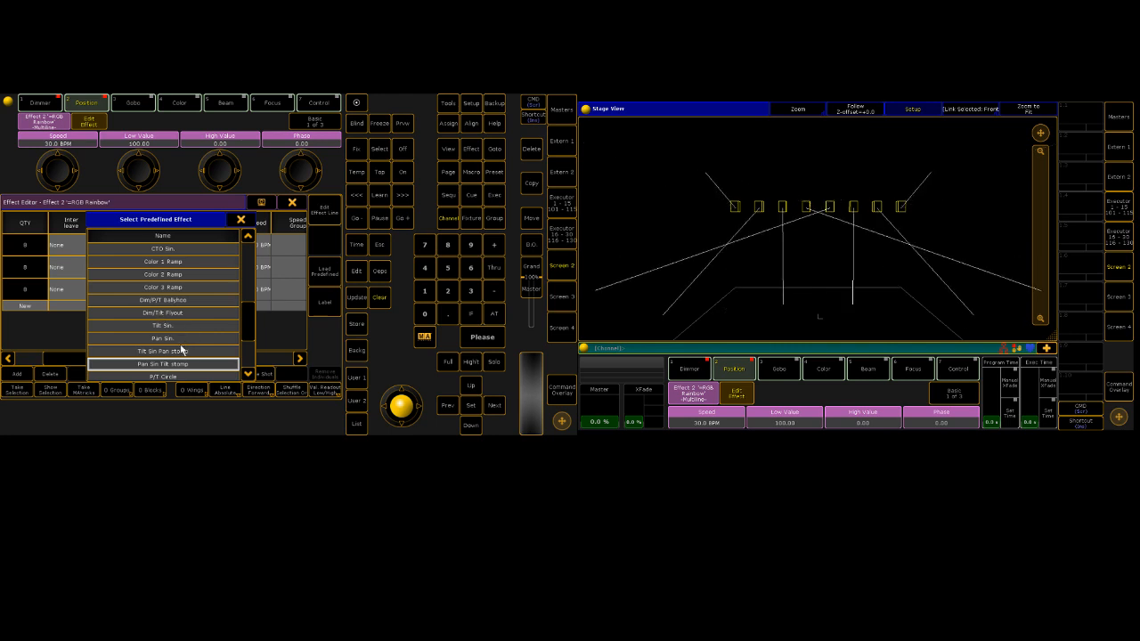
scroll(179, 357, up, 1)
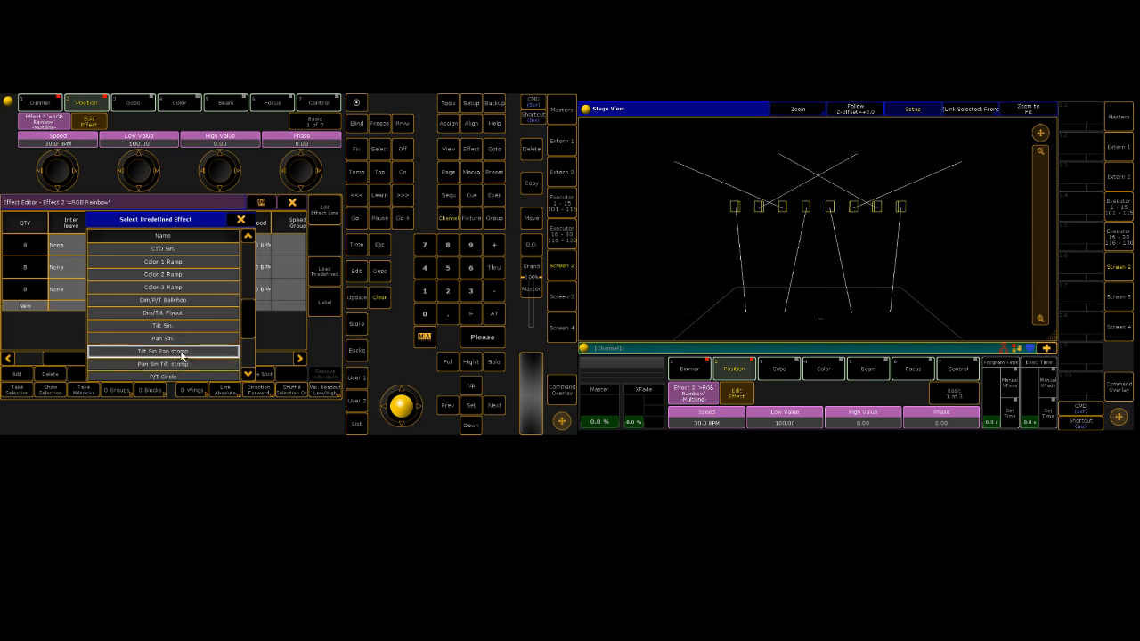
click(182, 355)
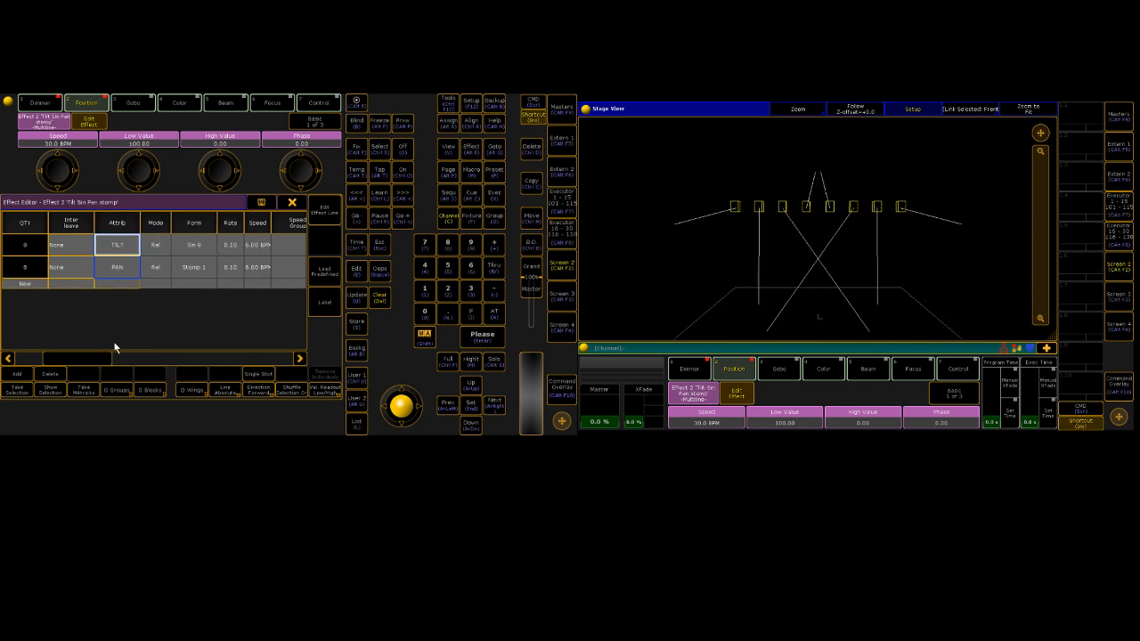
Step: Set the wings of effect 2's TILT line to 2, close the editor and start the effect
drag(65, 357, 254, 330)
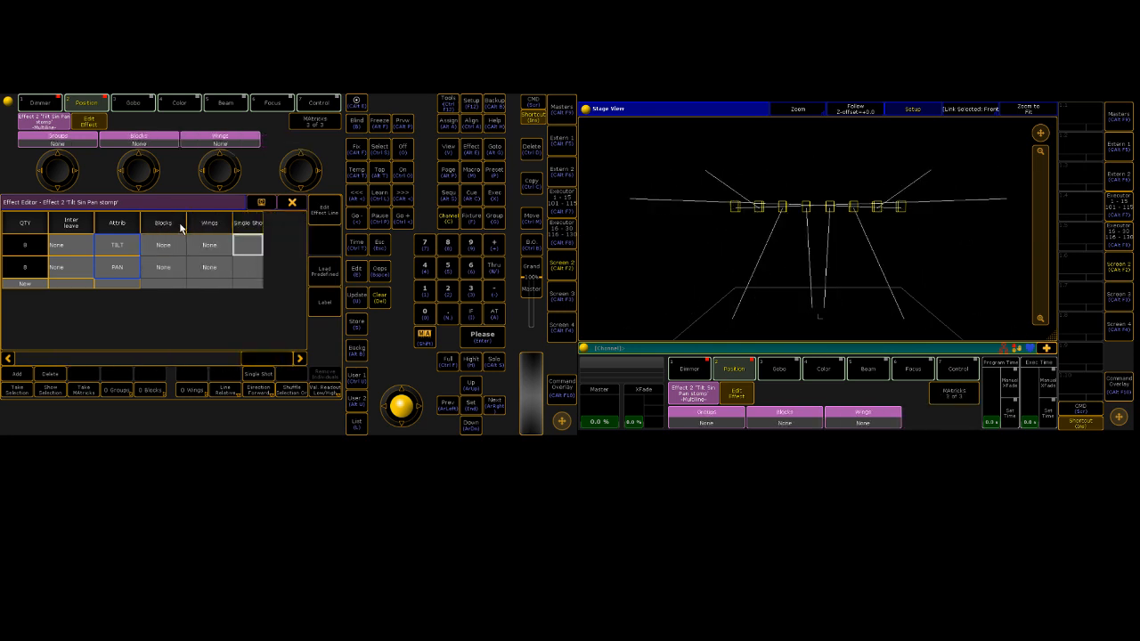
double_click(208, 244)
click(29, 291)
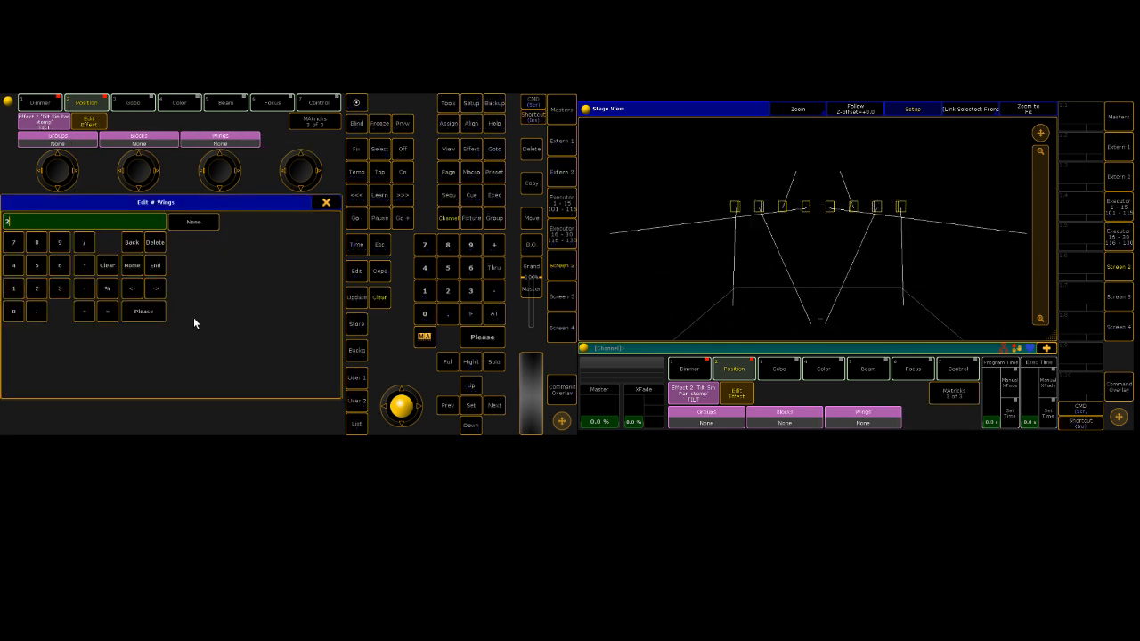
click(139, 314)
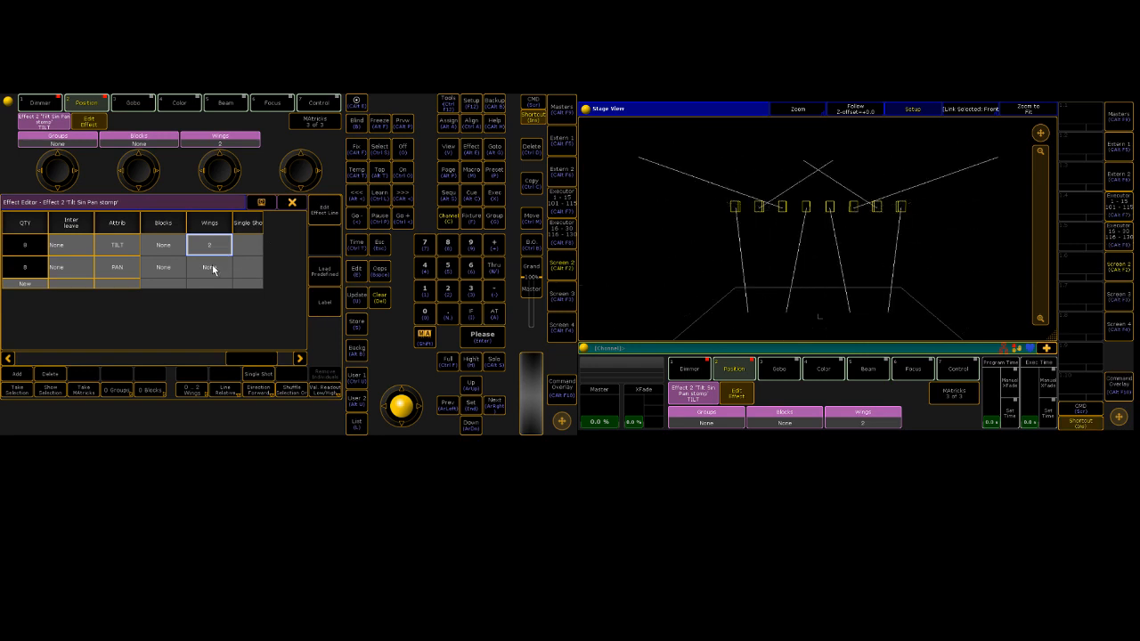
click(292, 202)
click(99, 243)
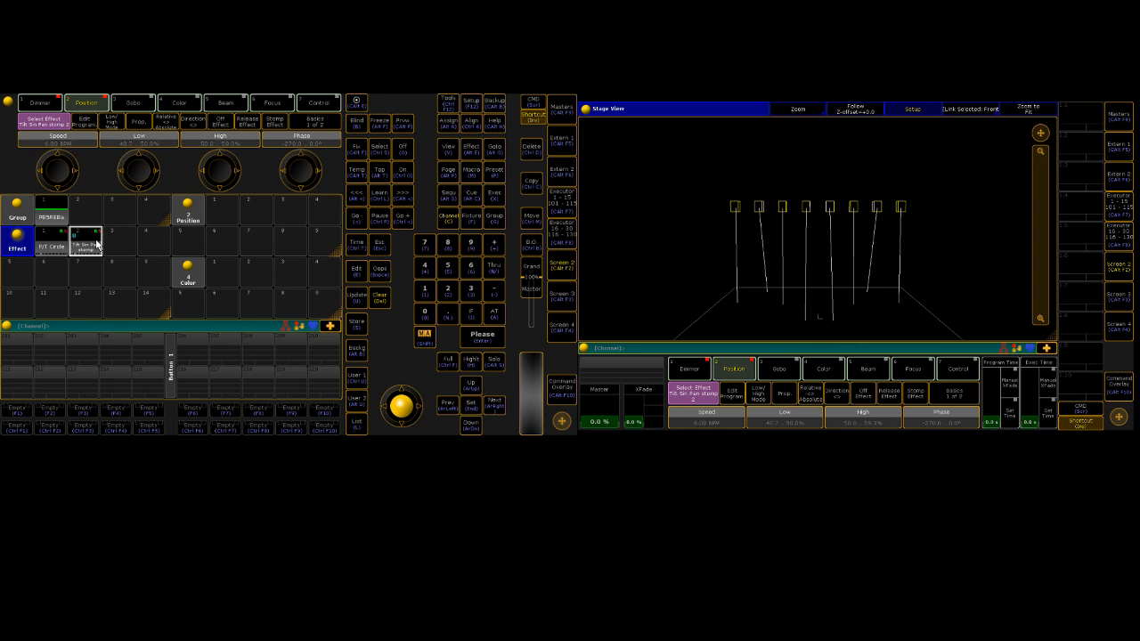
Step: Reopen effect 2 and set the low value of its TILT line to -10
click(97, 246)
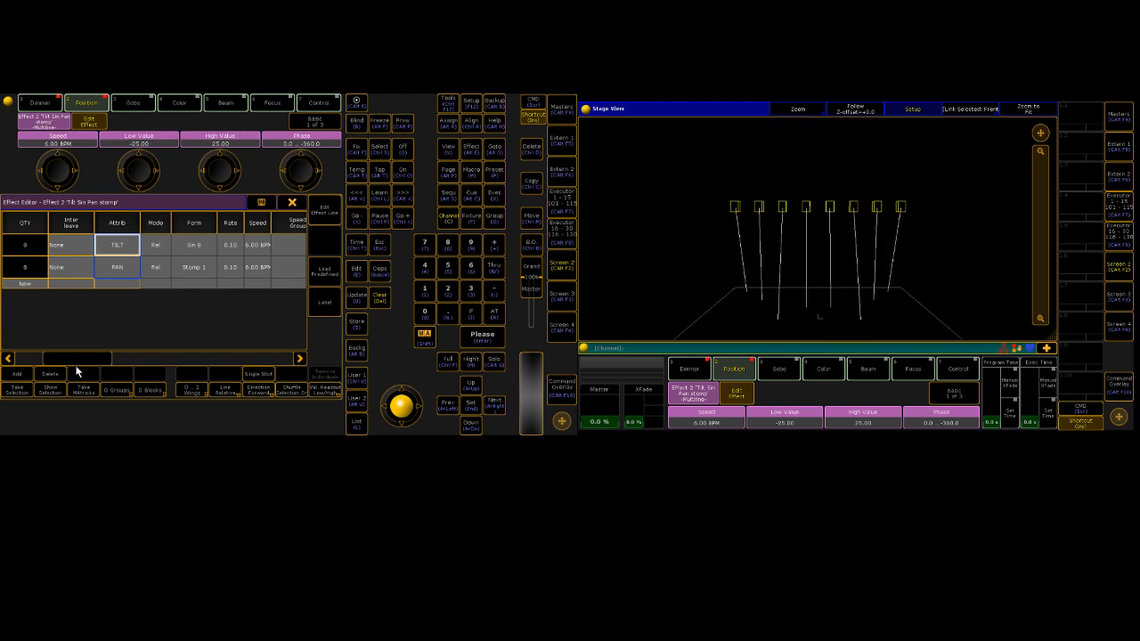
drag(78, 359, 183, 351)
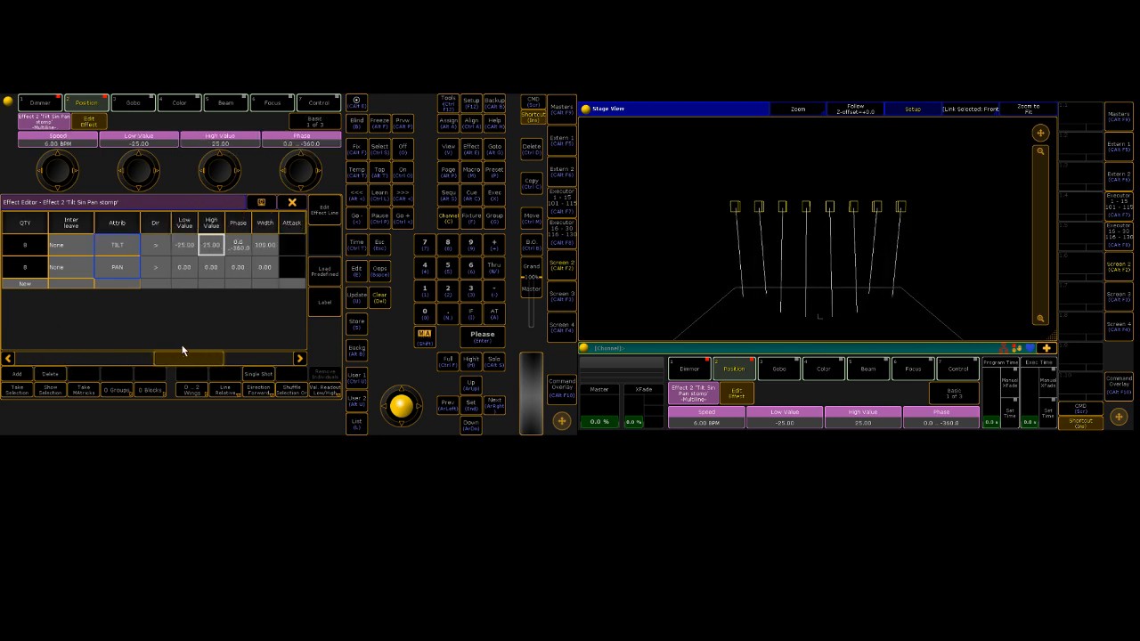
double_click(184, 246)
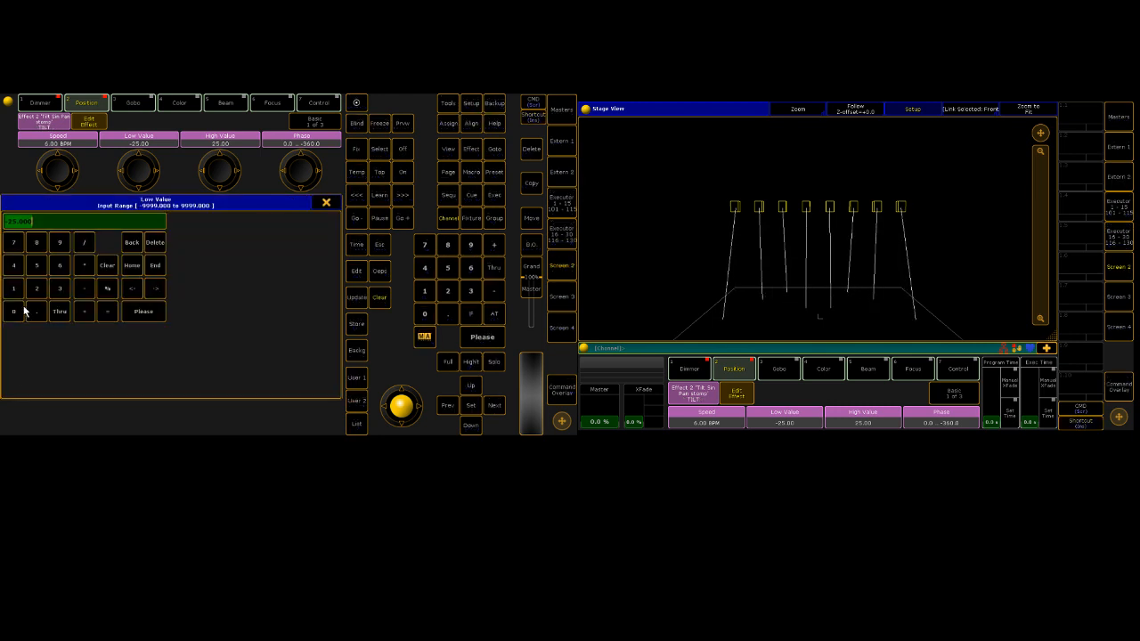
click(84, 288)
click(13, 287)
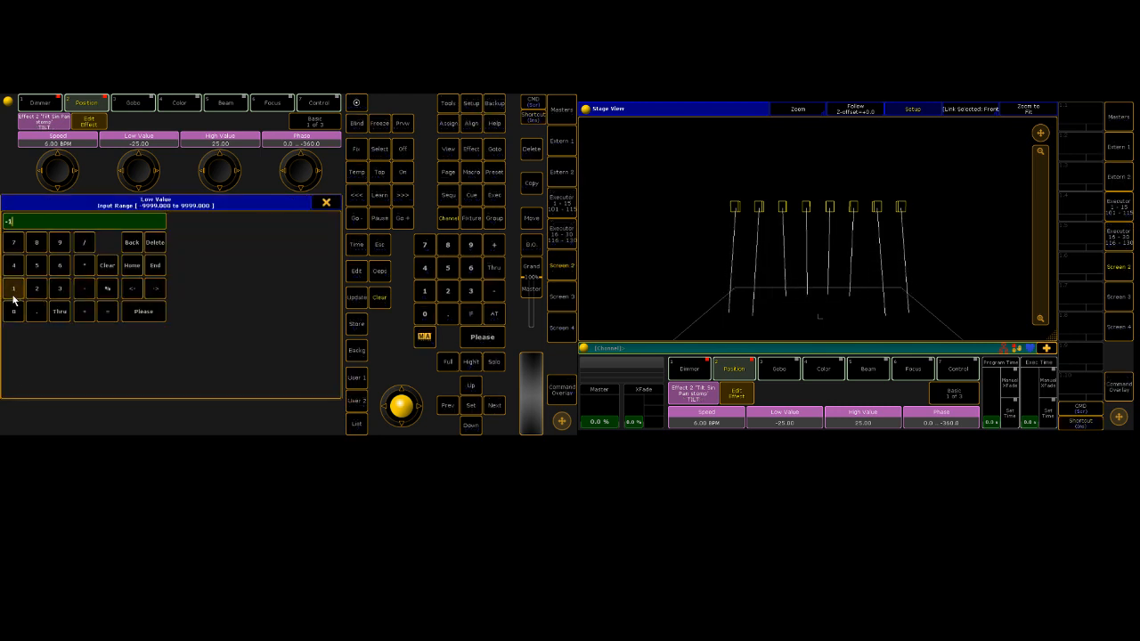
click(13, 311)
click(145, 312)
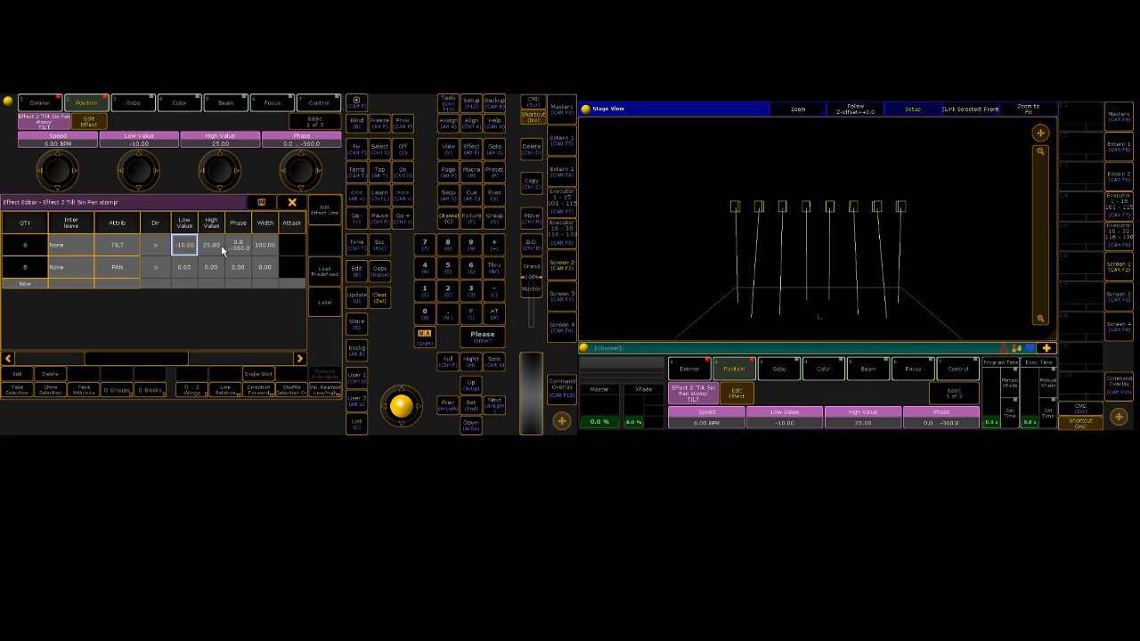
Step: Set the high value of the TILT line to 120
double_click(226, 246)
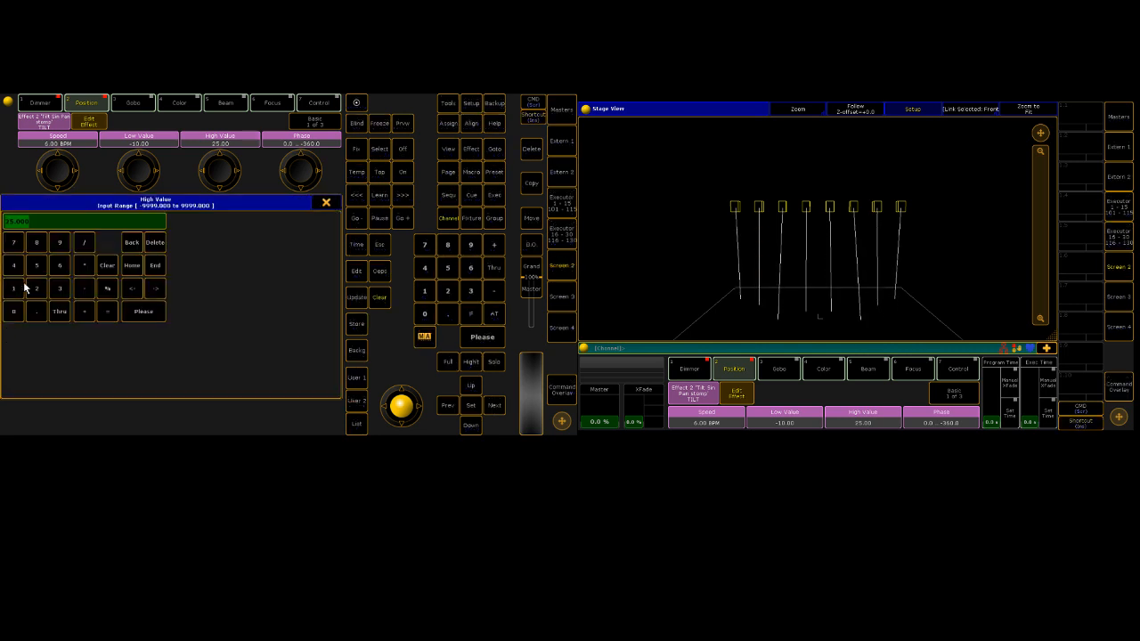
click(13, 292)
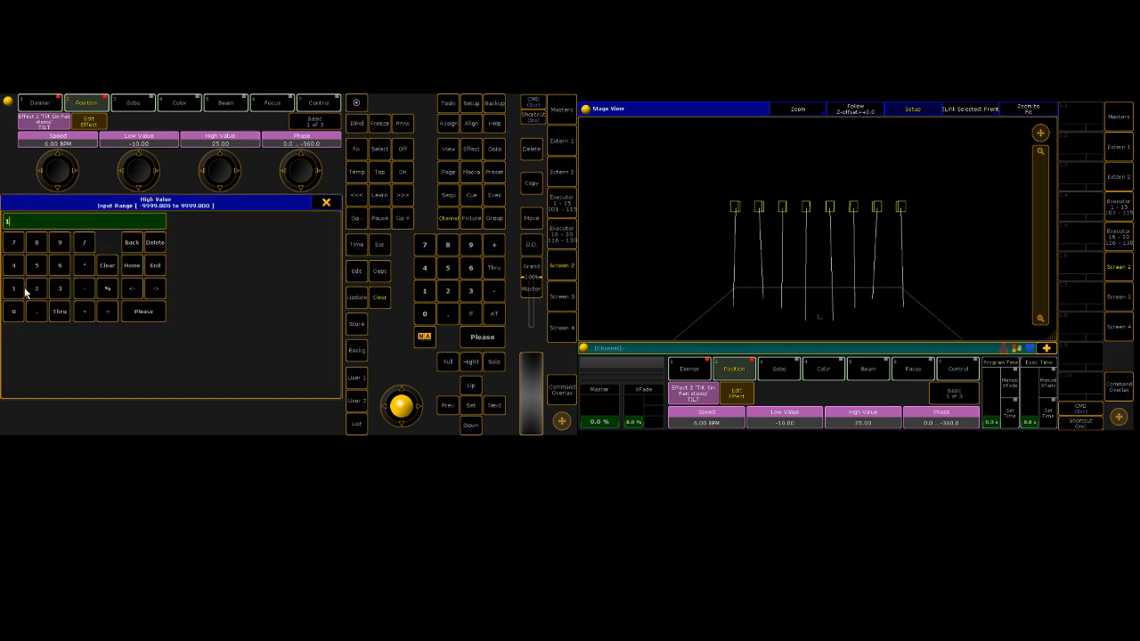
click(26, 292)
click(13, 311)
click(146, 313)
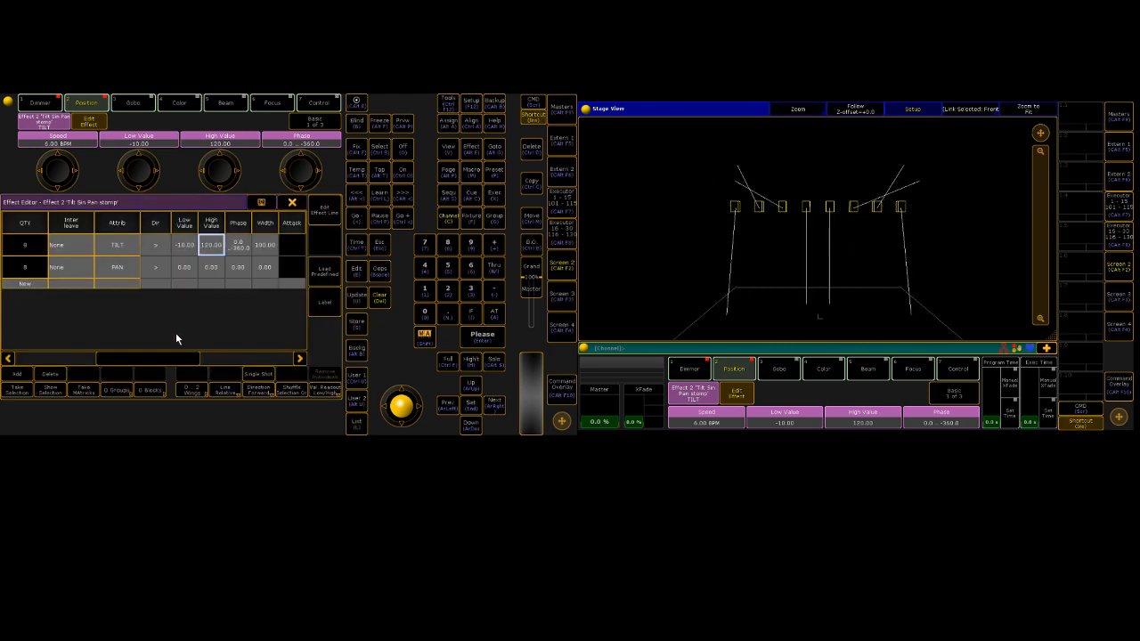
Step: Double the speed of both the TILT and PAN lines to 12 BPM
drag(164, 357, 108, 361)
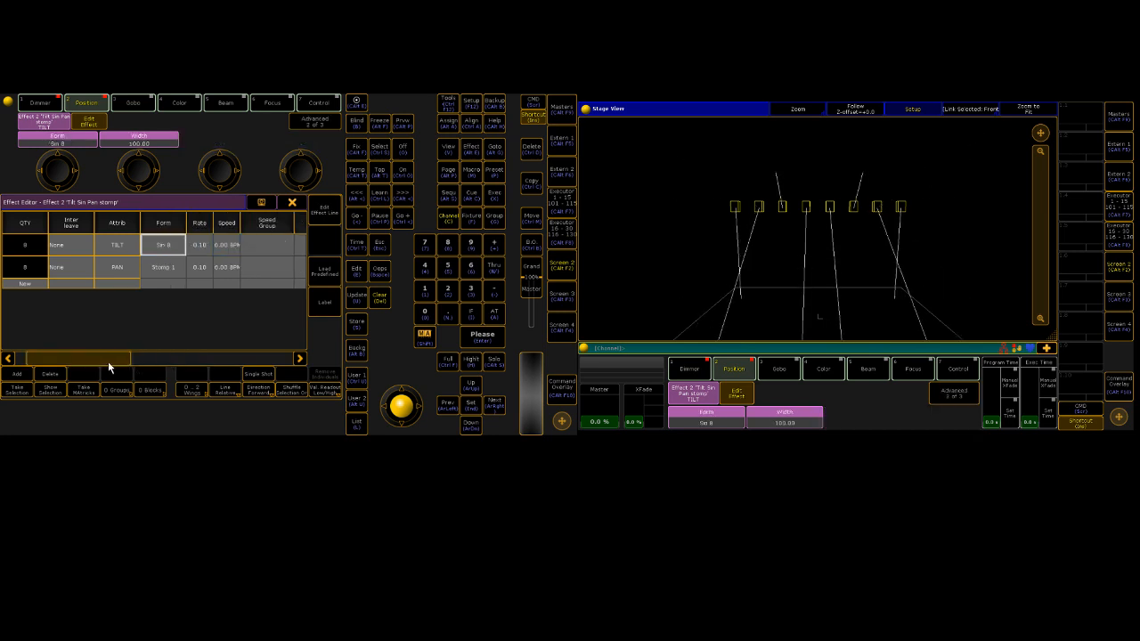
click(230, 251)
click(223, 249)
click(200, 228)
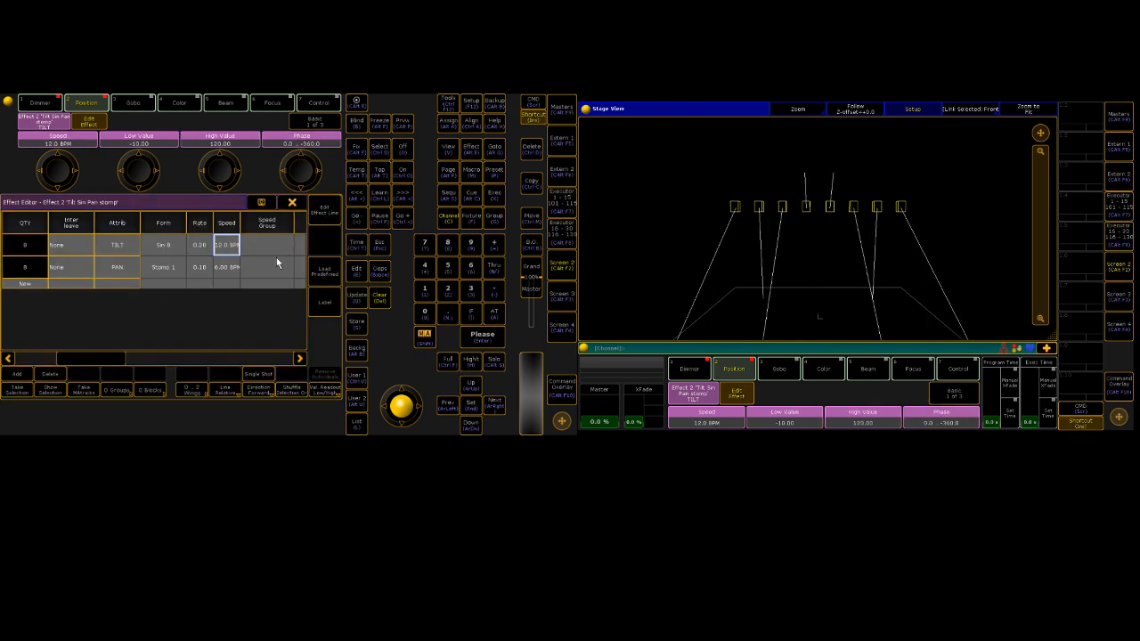
click(221, 275)
click(221, 275)
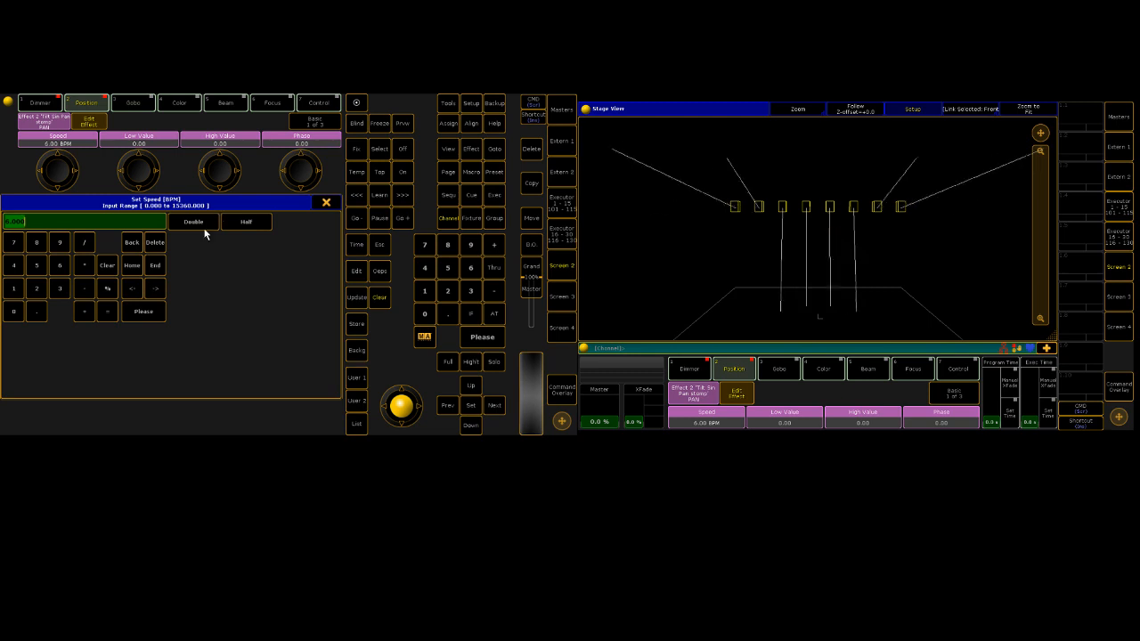
click(191, 221)
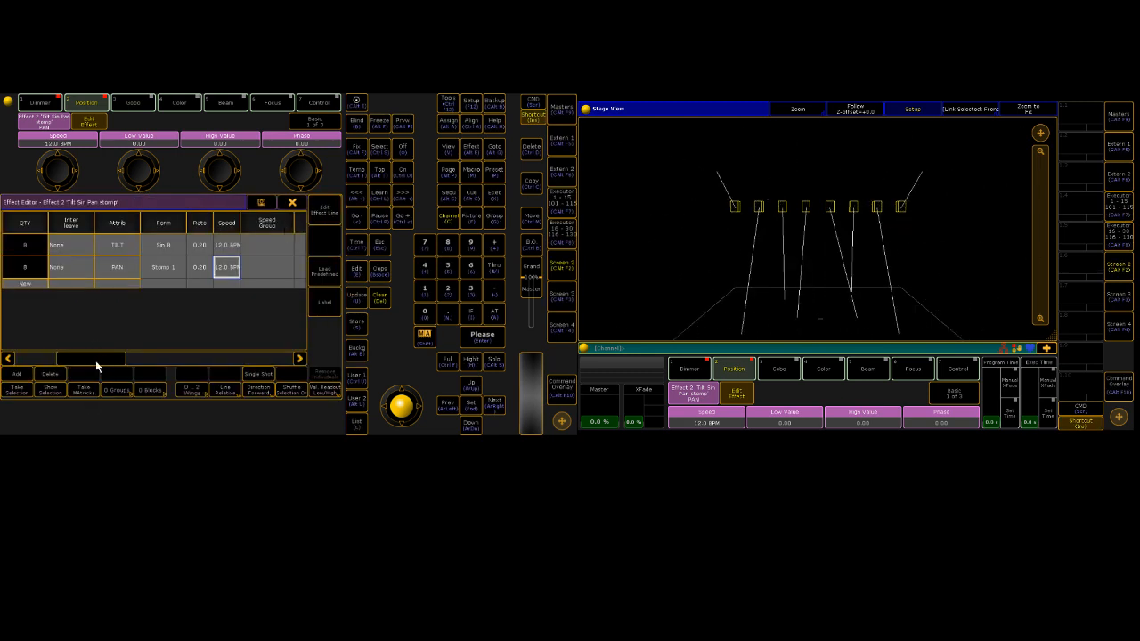
Step: Set the TILT line's high value to 100, close the editor and start effect 2 again
drag(95, 361, 167, 356)
right_click(265, 245)
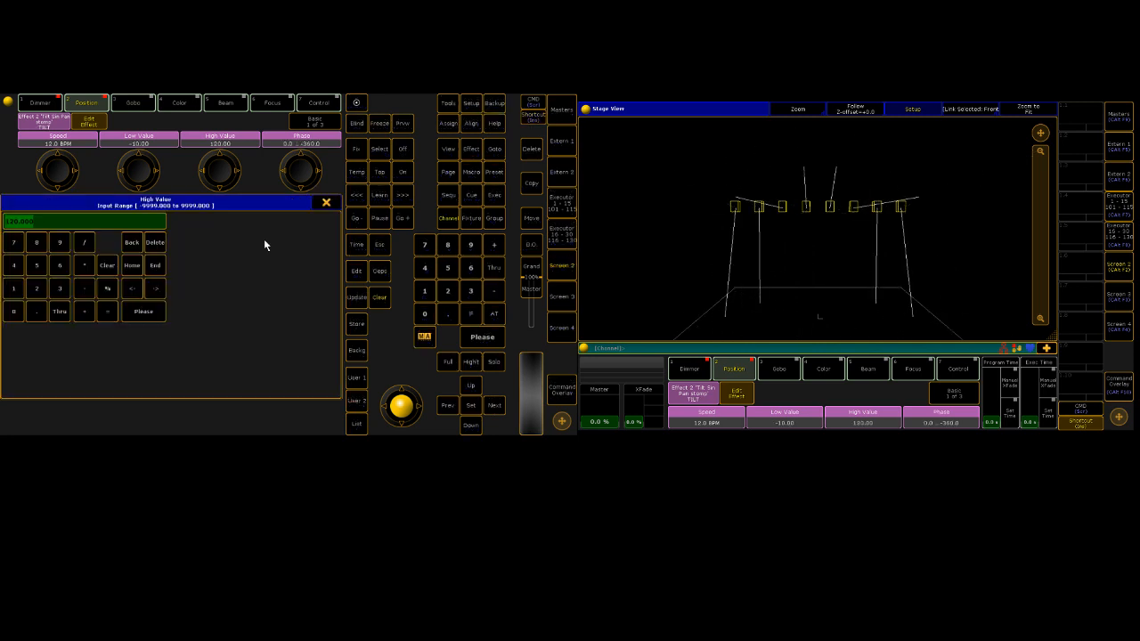
click(14, 290)
click(13, 311)
click(14, 311)
click(141, 311)
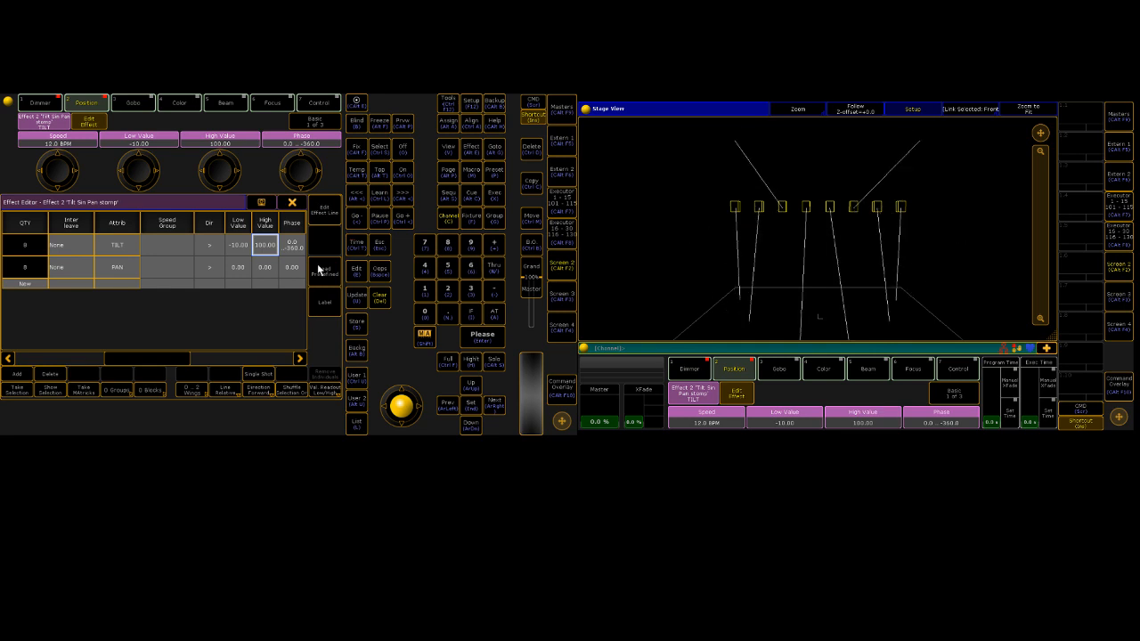
click(297, 198)
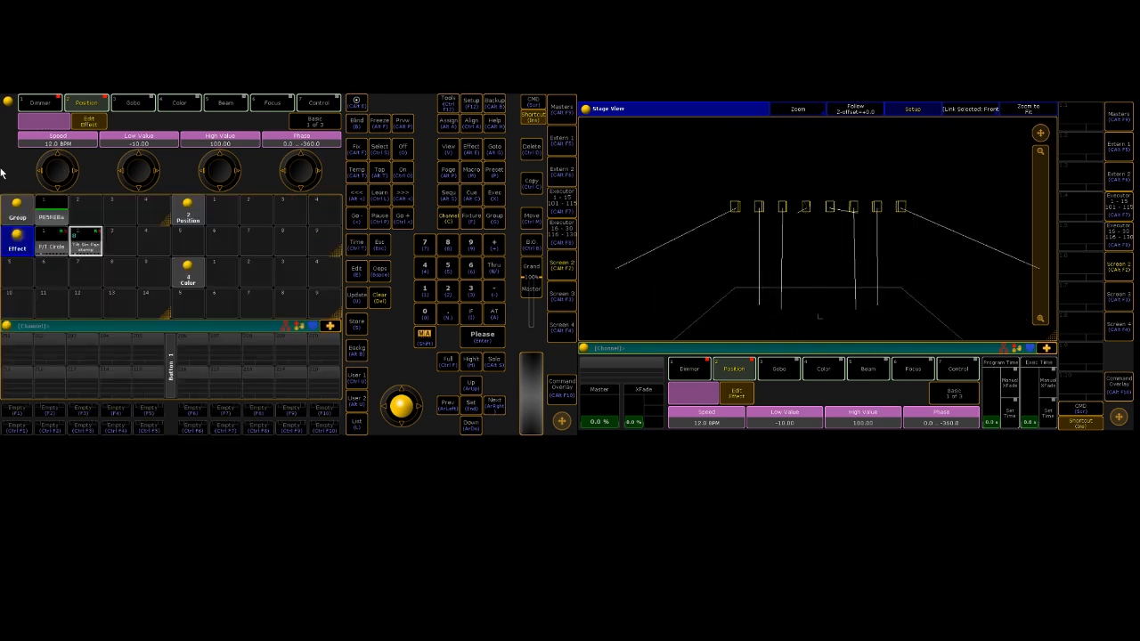
click(89, 250)
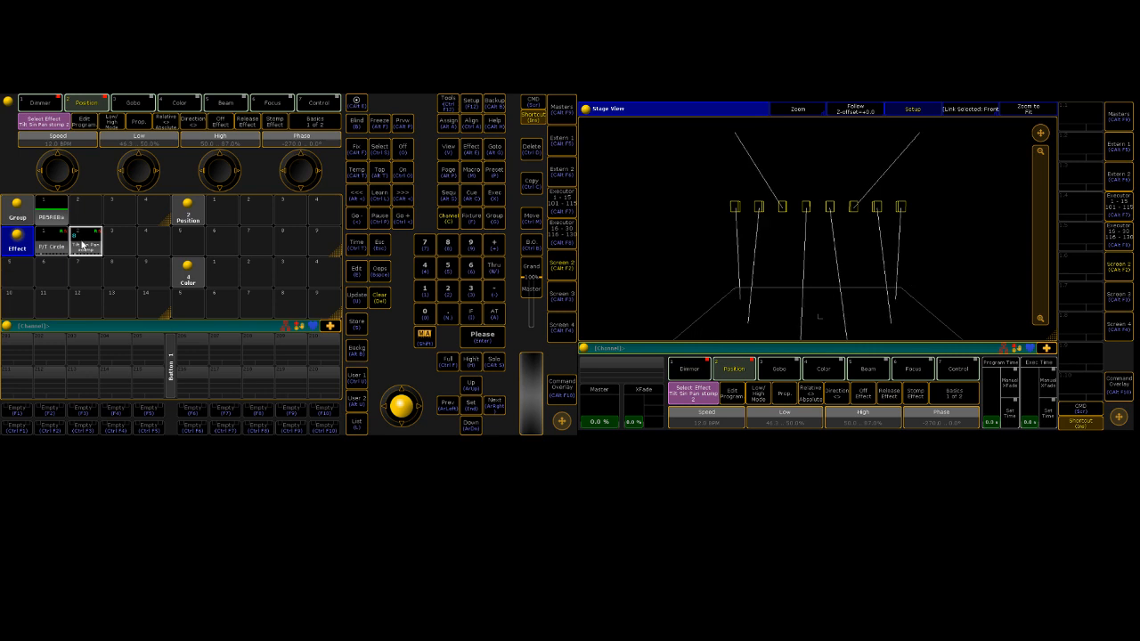
Step: Check the PAN and TILT lines of the P/T Circle effect, close the editor and run the effect
double_click(51, 248)
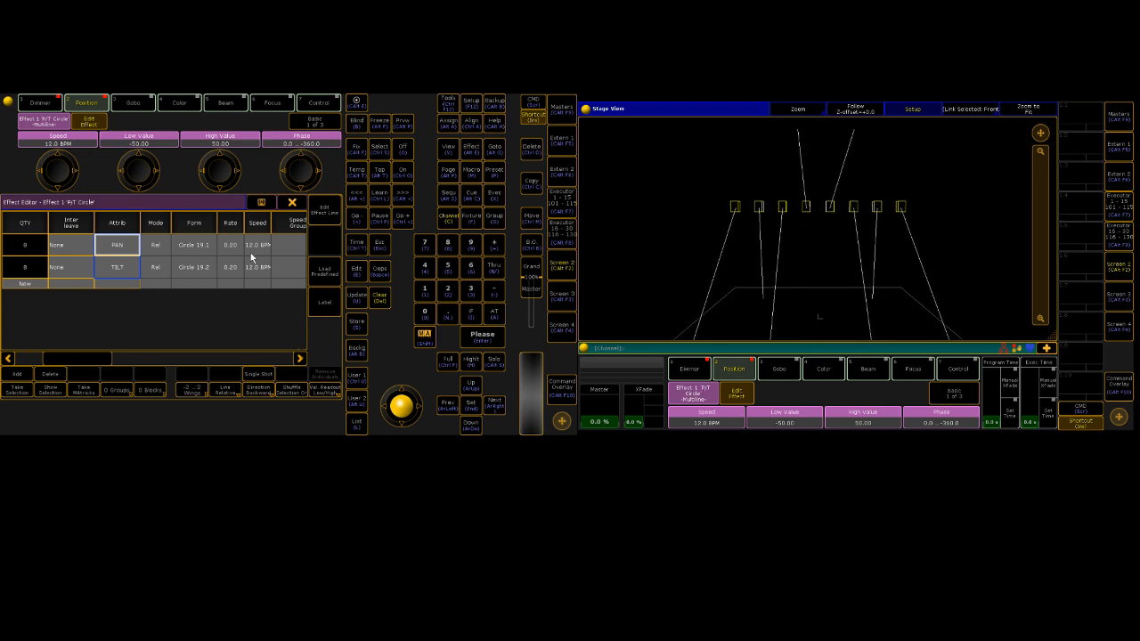
click(292, 202)
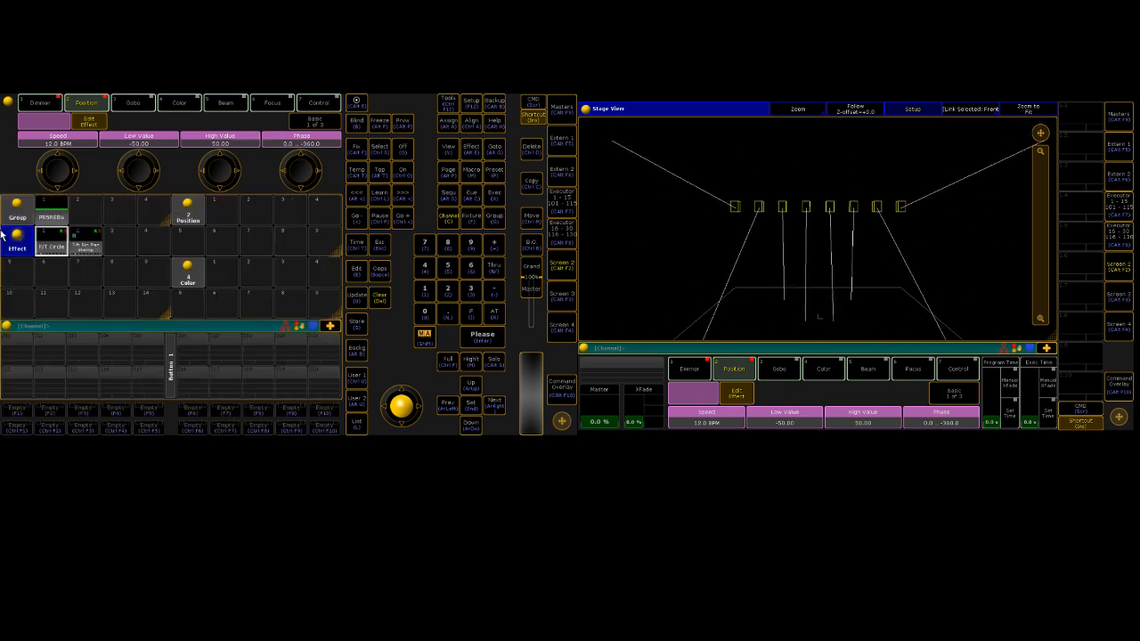
click(54, 243)
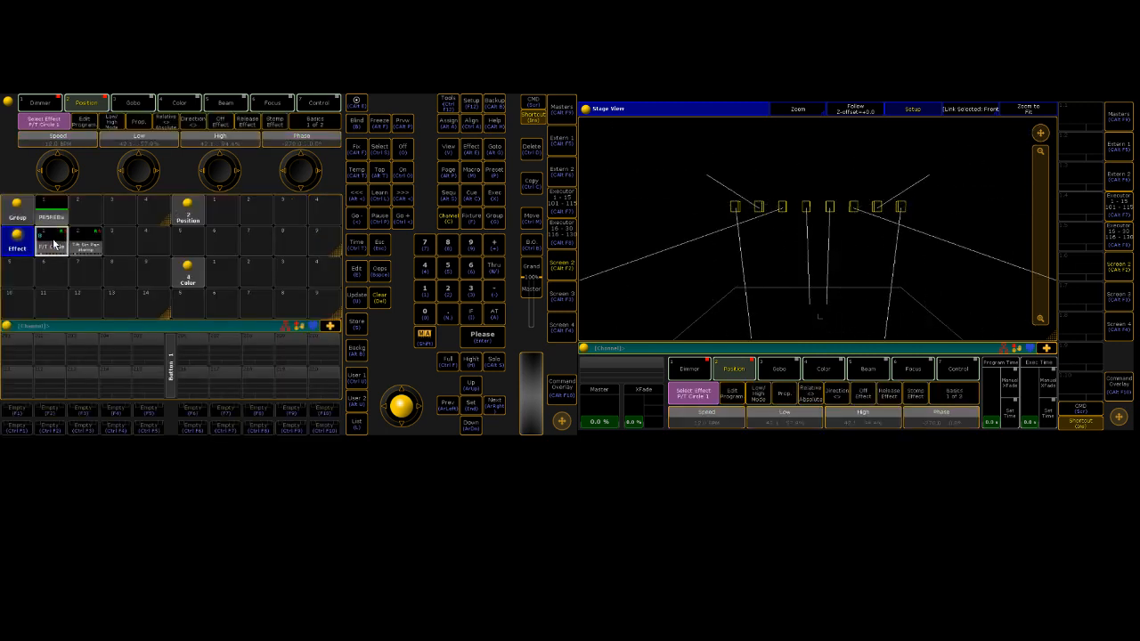
Step: Clear the programmer, reselect the fixture group and start the P/T Circle effect on it
click(54, 243)
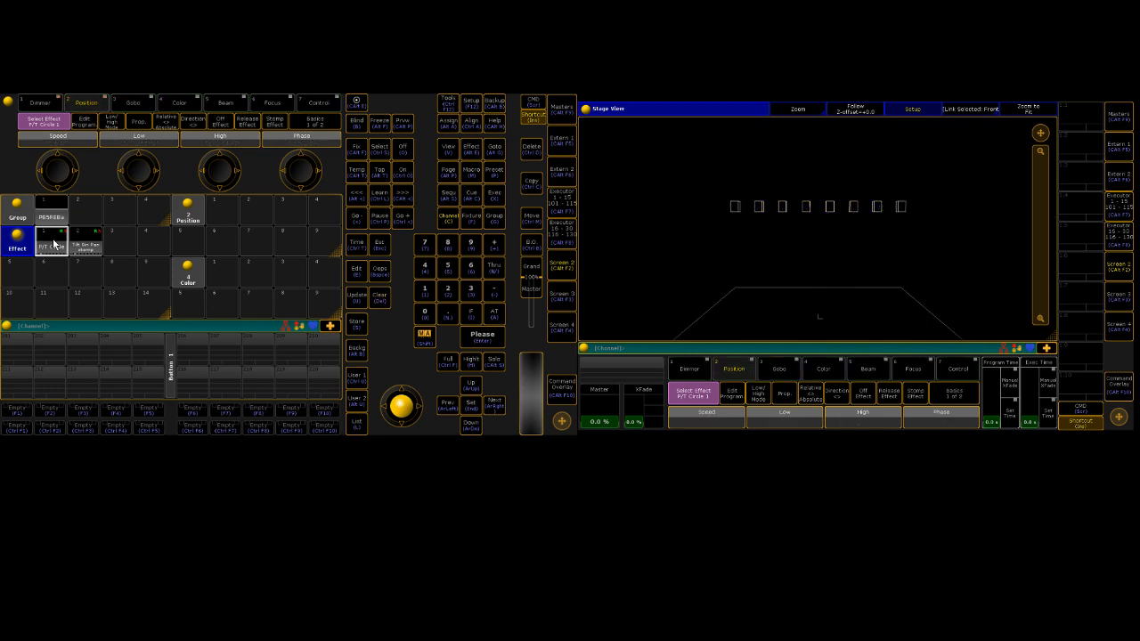
click(47, 205)
click(57, 244)
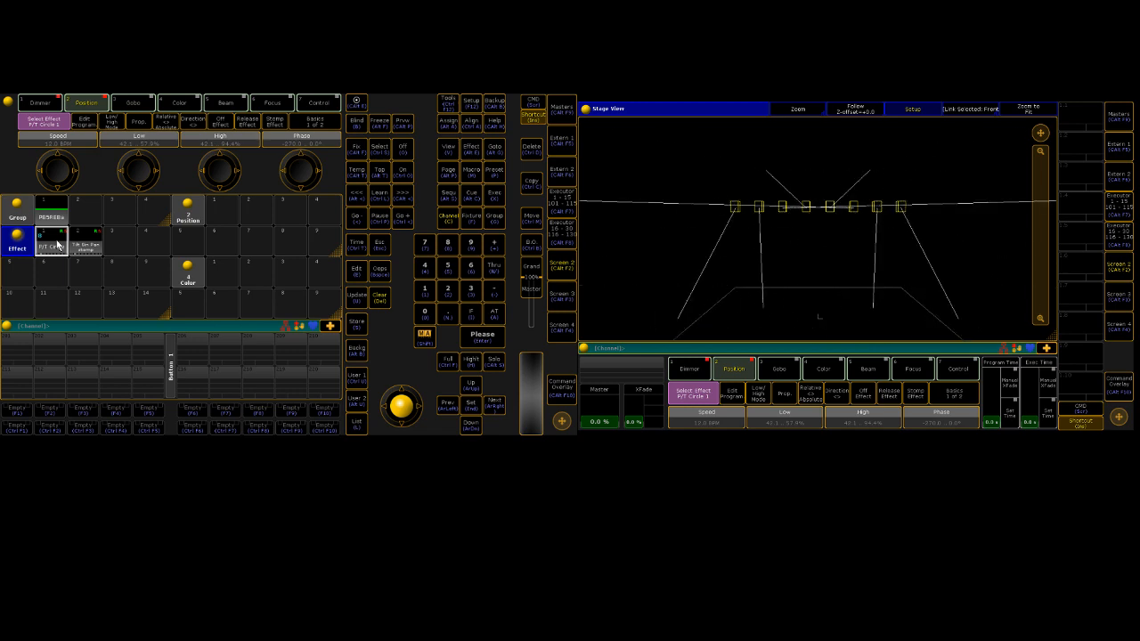
Step: Reopen the P/T Circle effect, cycle the direction mode of its lines to a bounce option and close the editor
right_click(57, 245)
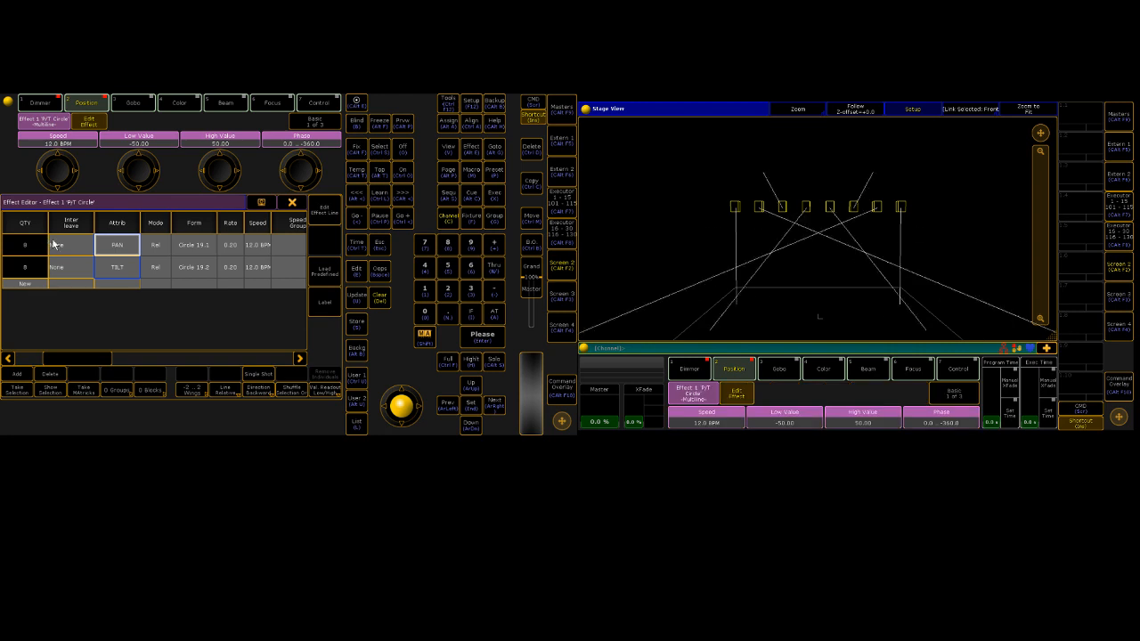
click(256, 391)
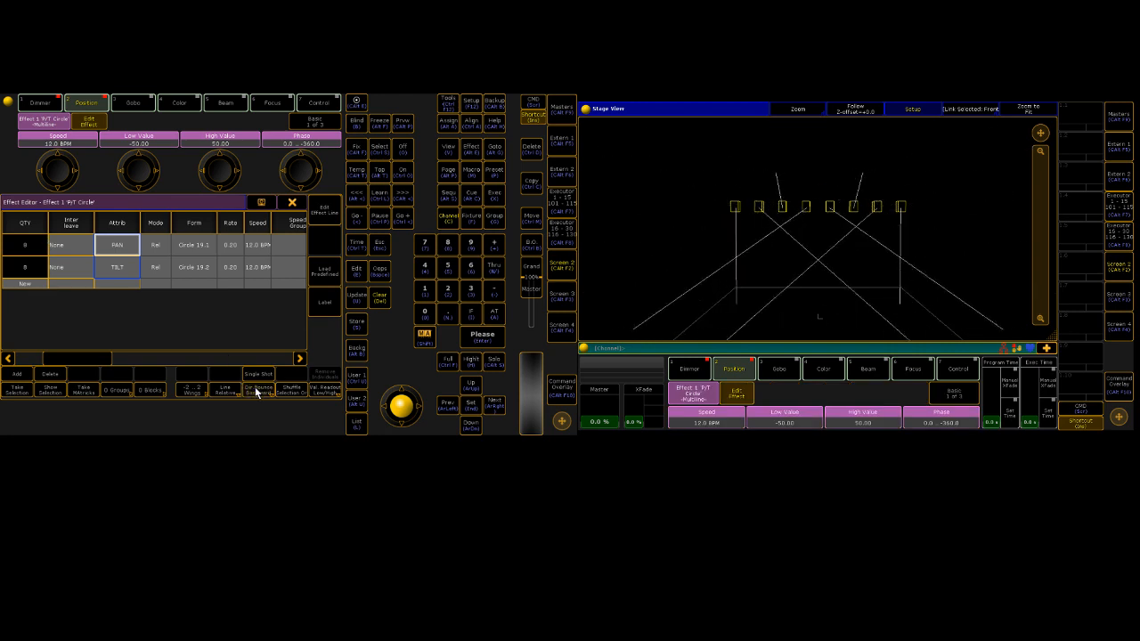
click(257, 391)
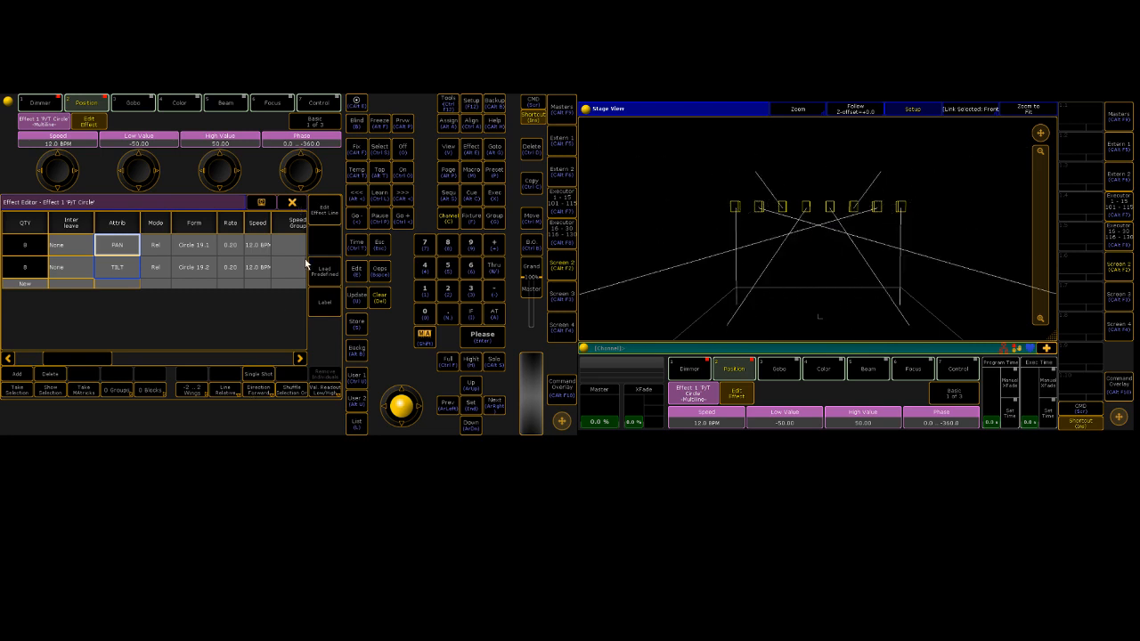
click(292, 202)
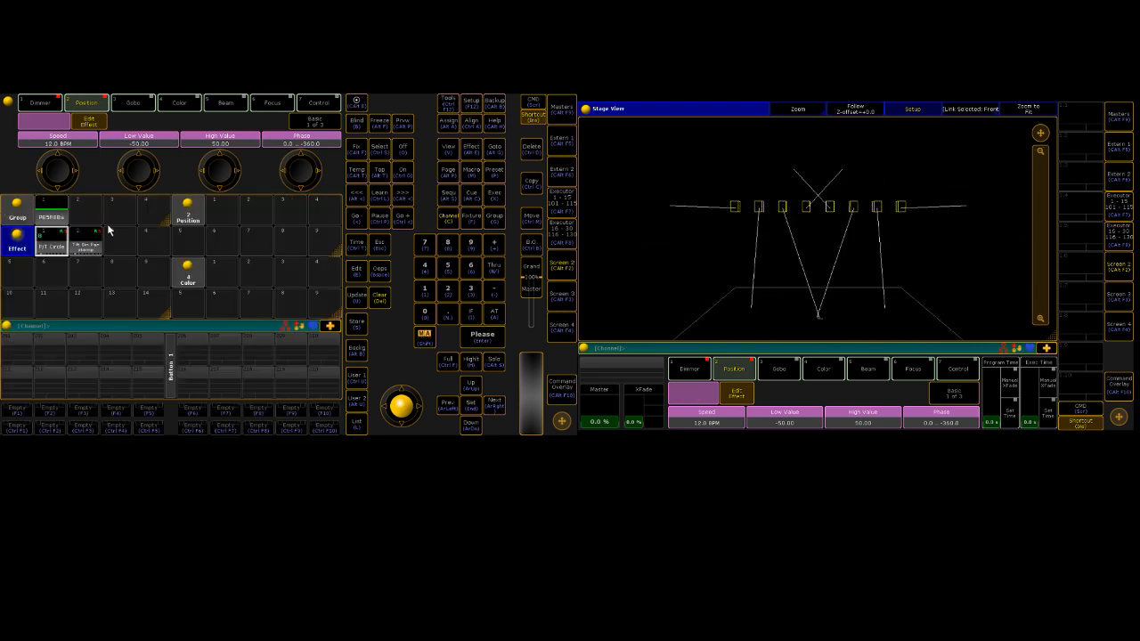
Step: Set the direction of the Tilt Sin Pan stomp effect's lines to Bounce Forward and close the effect editor
click(85, 240)
click(86, 240)
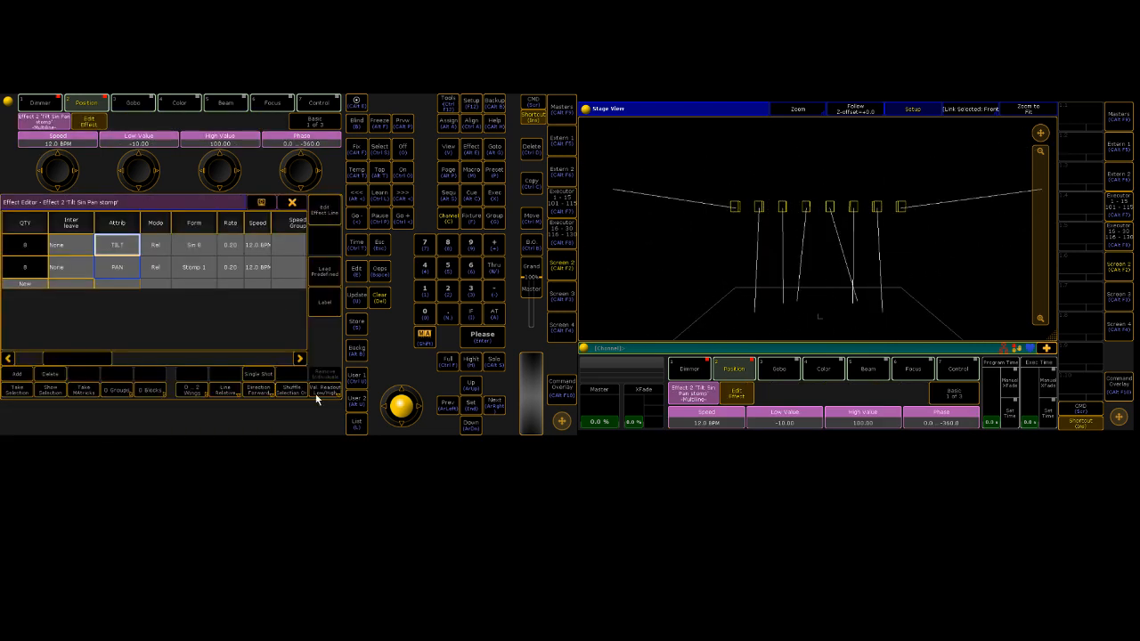
click(254, 391)
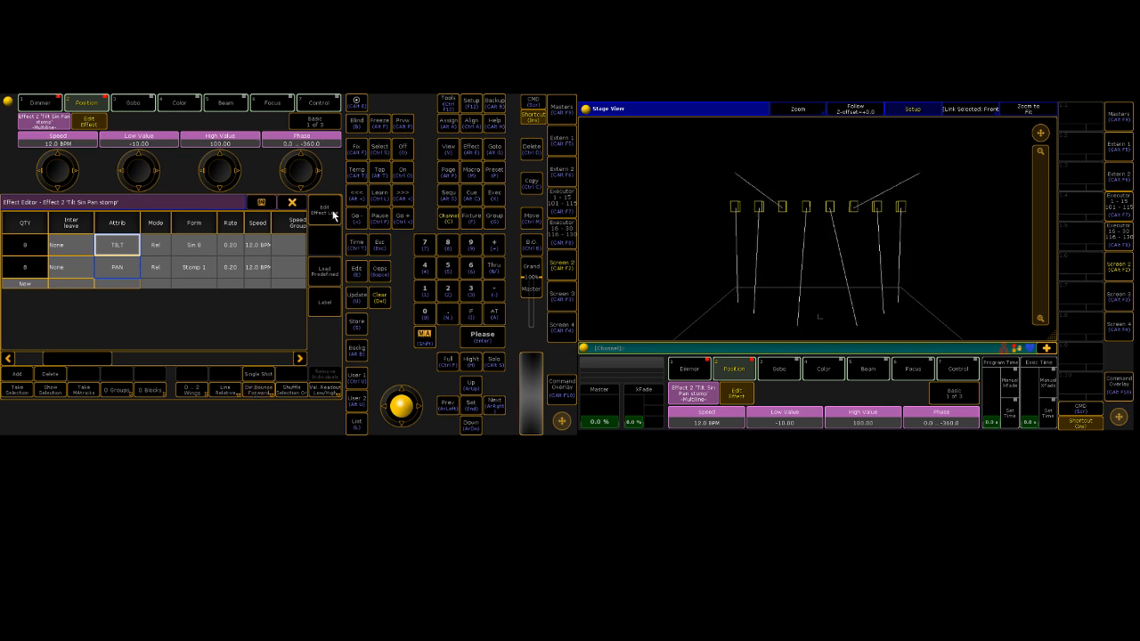
click(300, 205)
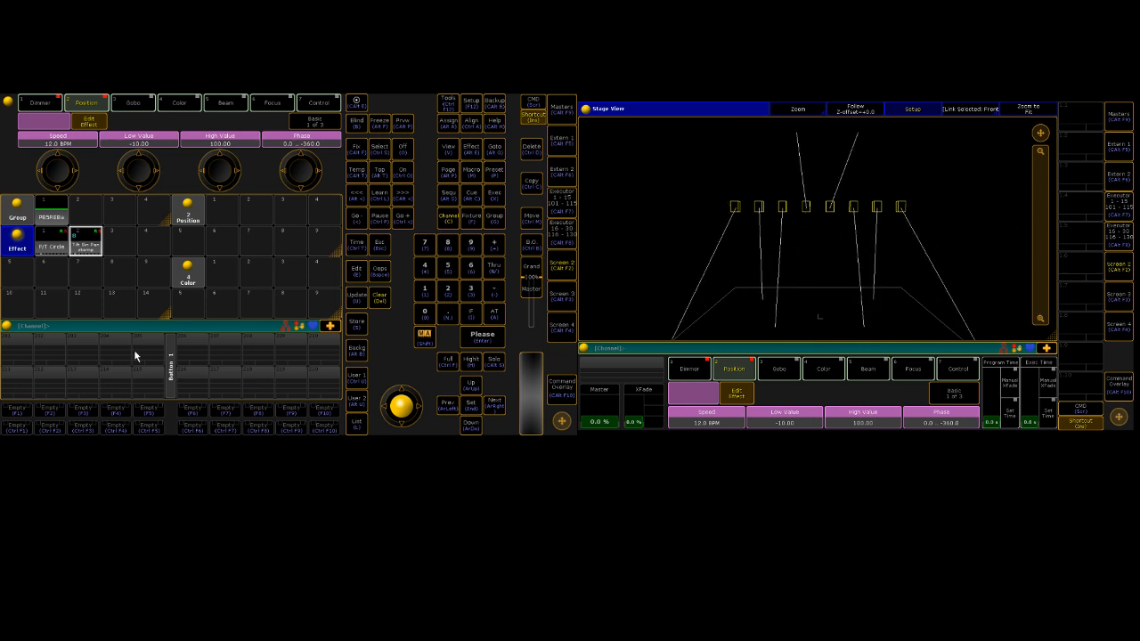
Step: Turn off effect 2 on the fixtures and return to the position values
click(188, 214)
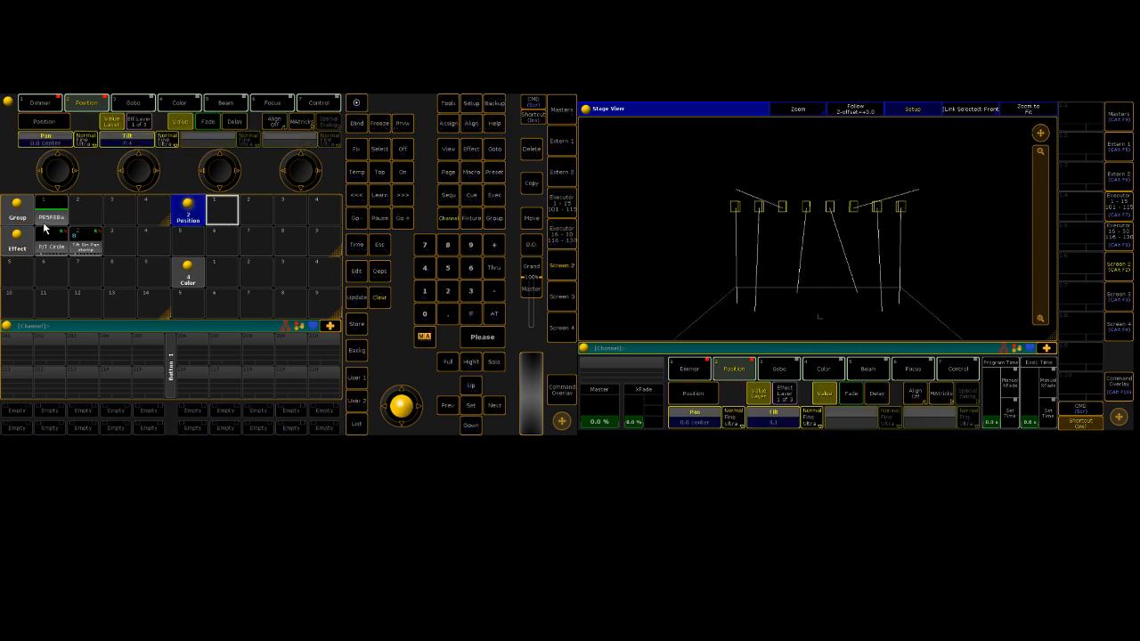
key(Insert)
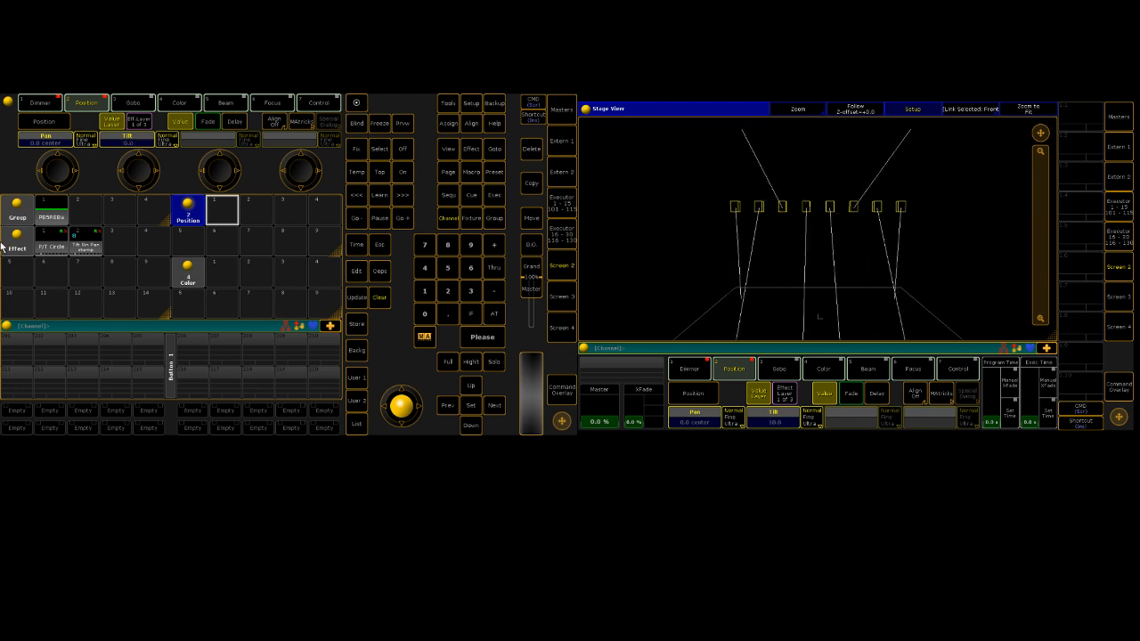
click(88, 254)
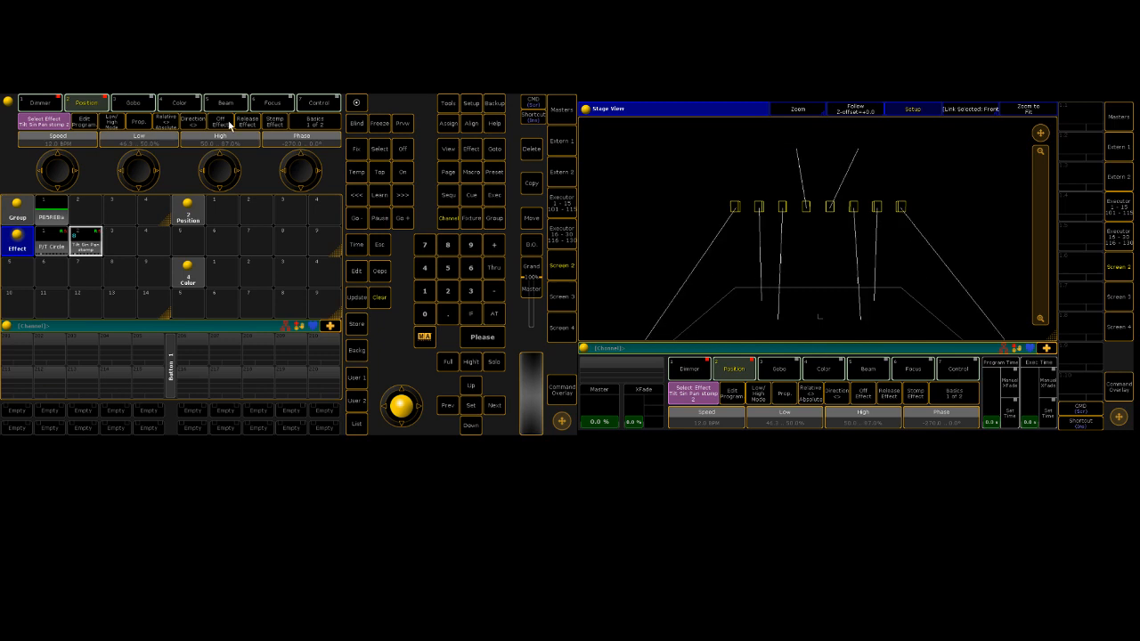
click(190, 214)
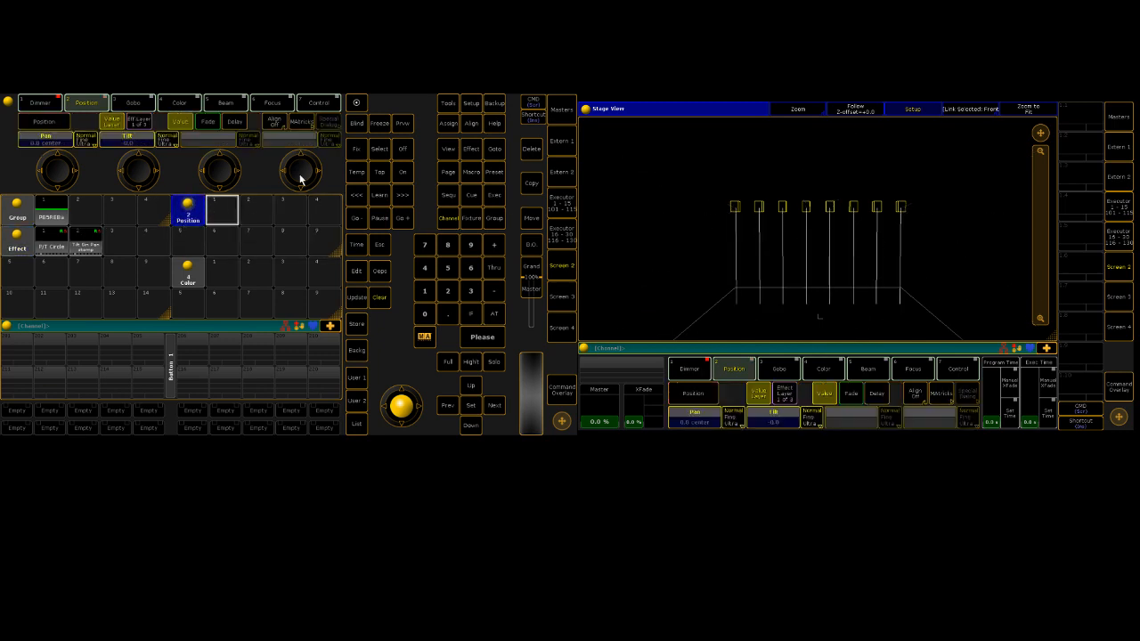
Step: Select the fixture group and switch the stage view's mouse mode from Zoom to Select
click(60, 211)
scroll(732, 177, up, 3)
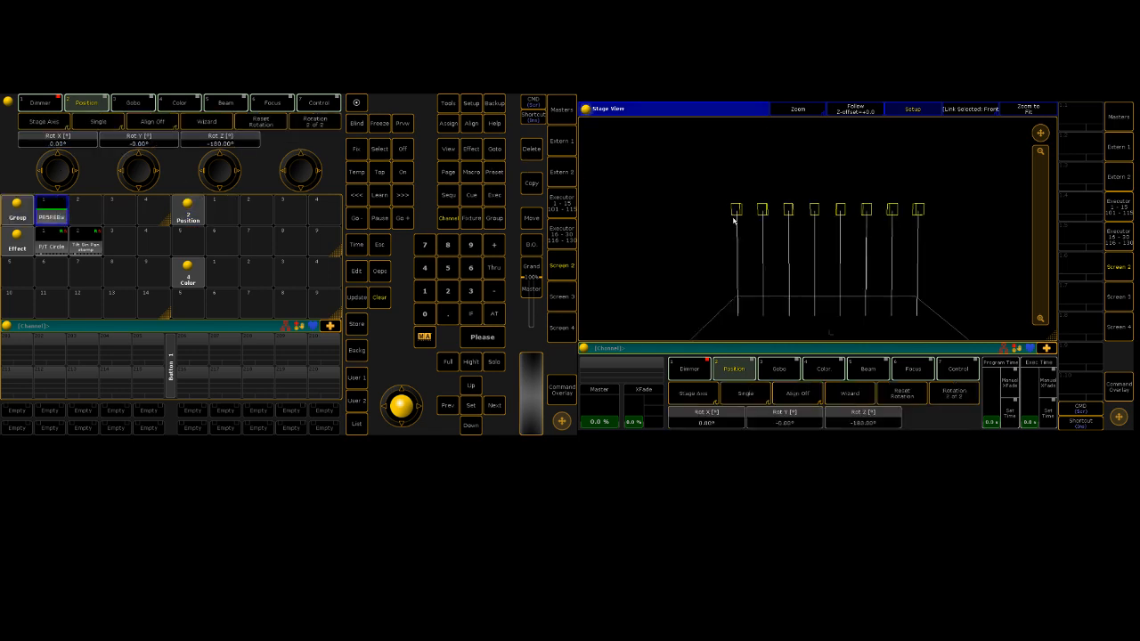
scroll(730, 211, down, 1)
scroll(718, 194, down, 2)
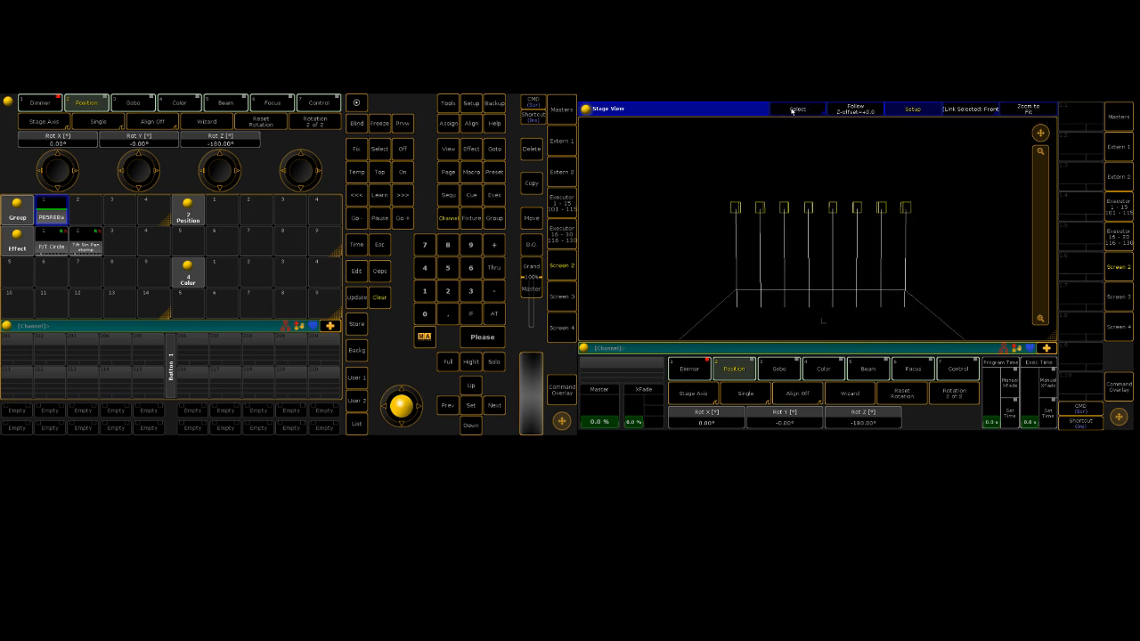
click(784, 111)
Step: Clear the fixture selection and all values from the programmer
click(51, 216)
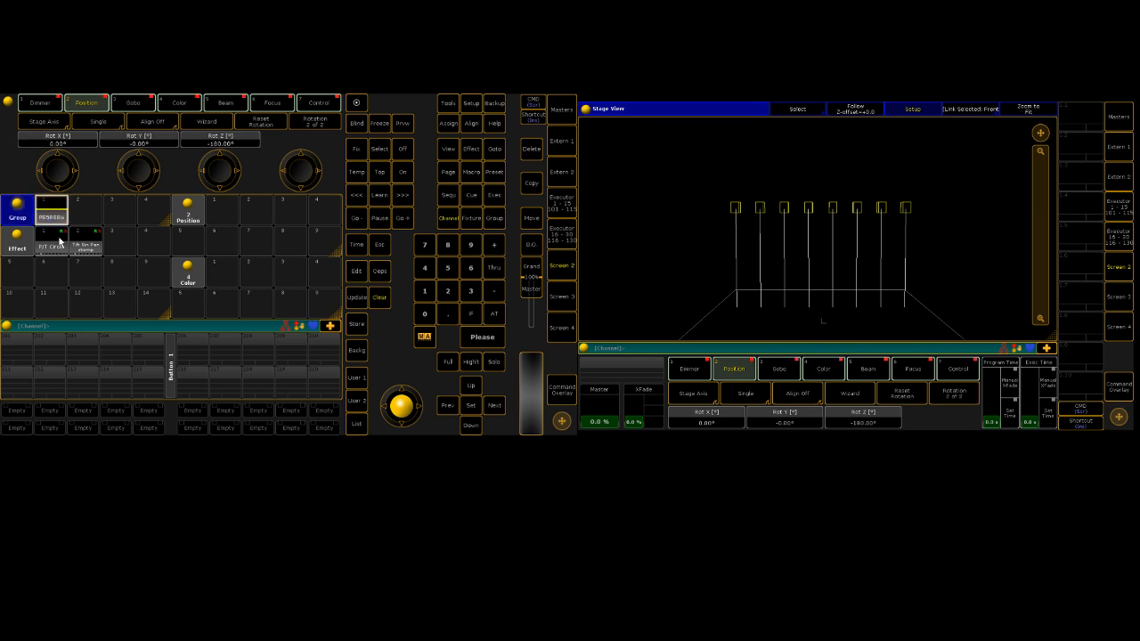
click(49, 284)
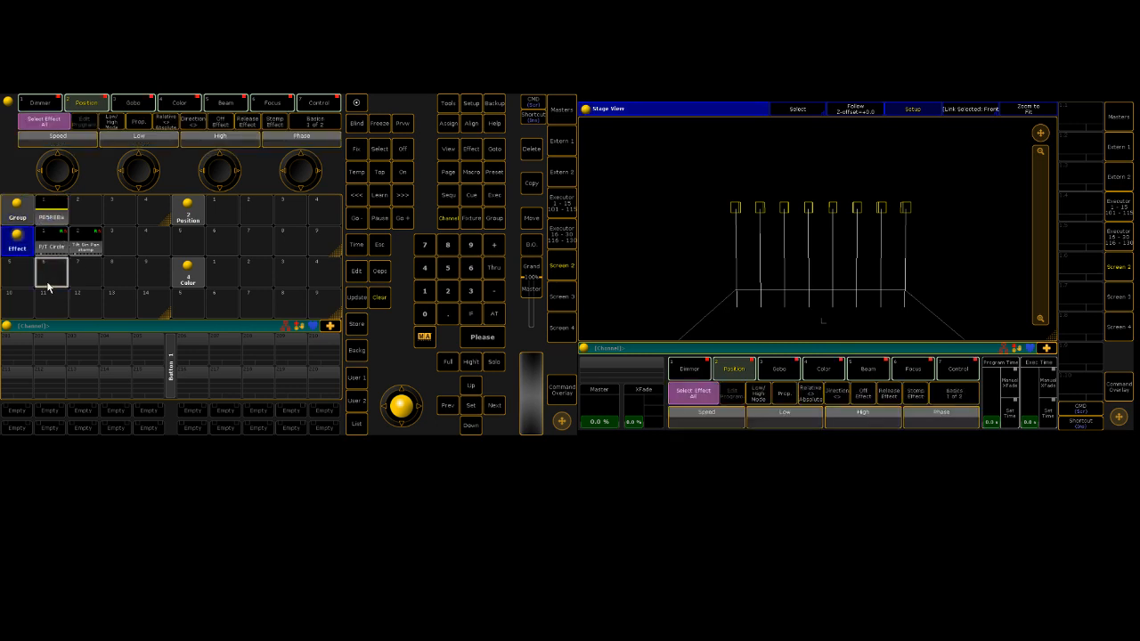
click(532, 119)
key(Delete)
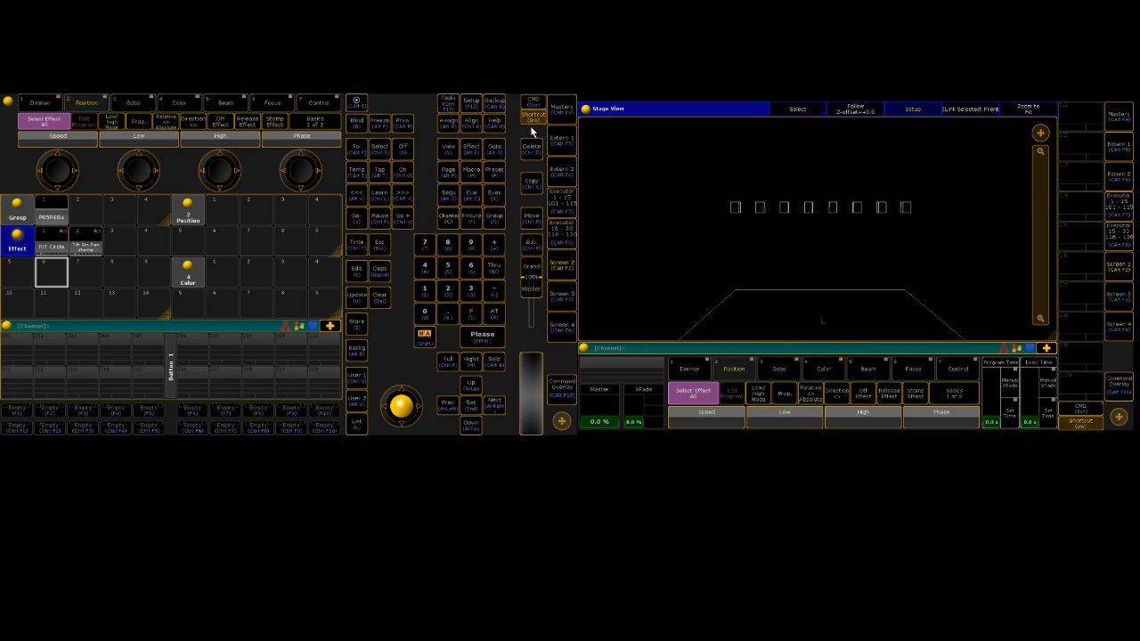
Step: Select all eight fixtures in the stage view, bring them to full intensity and clear the selection
drag(731, 193, 953, 218)
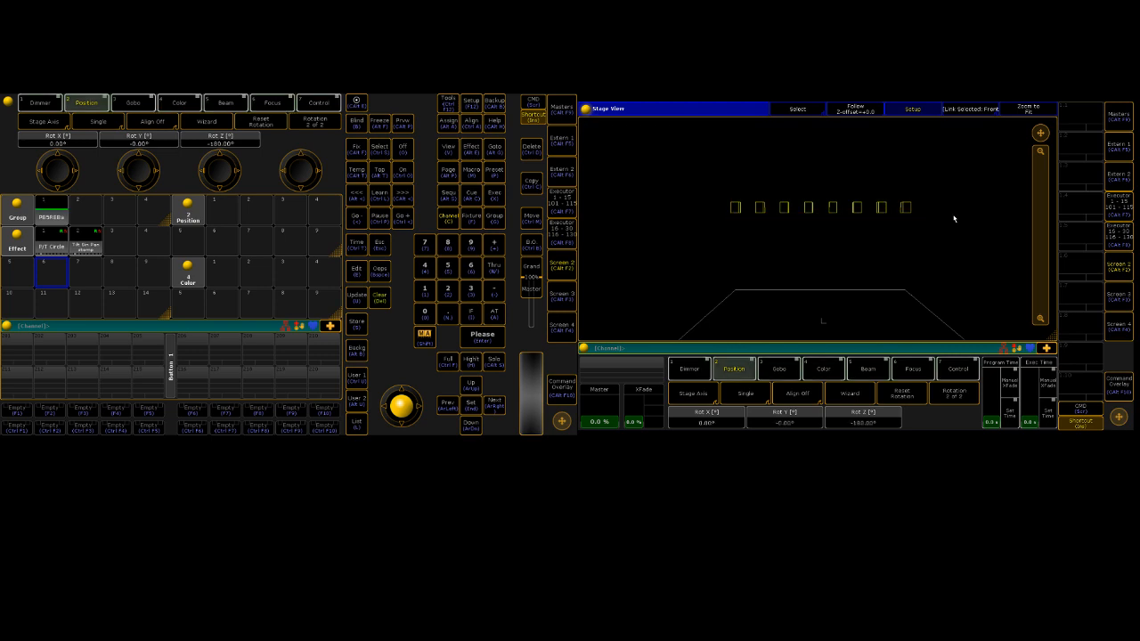
key(ctrl+f)
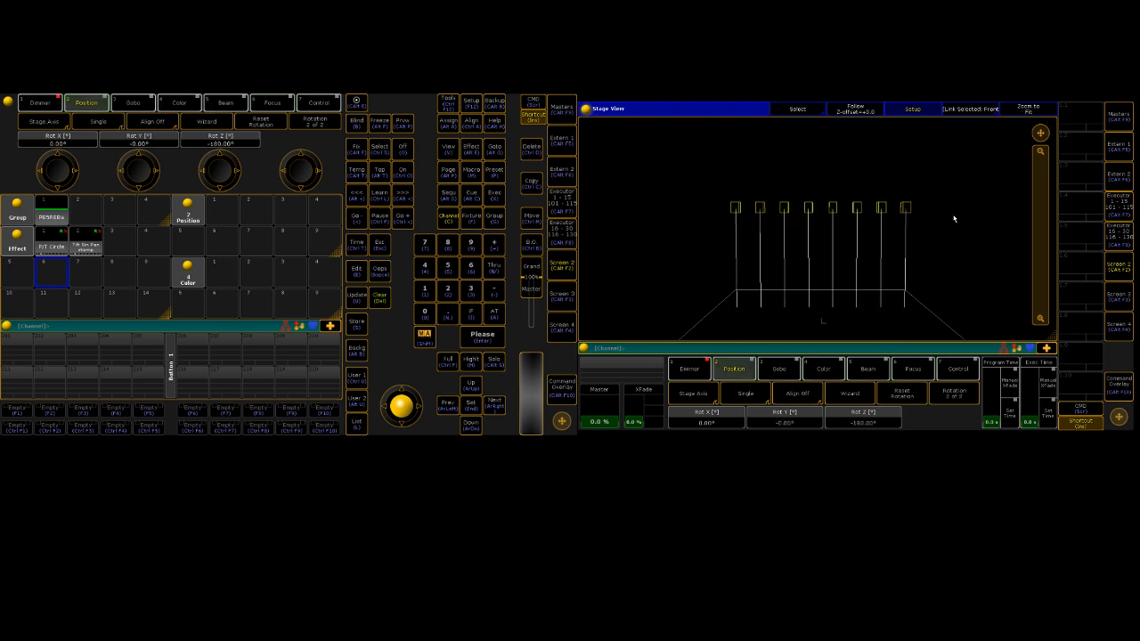
key(Delete)
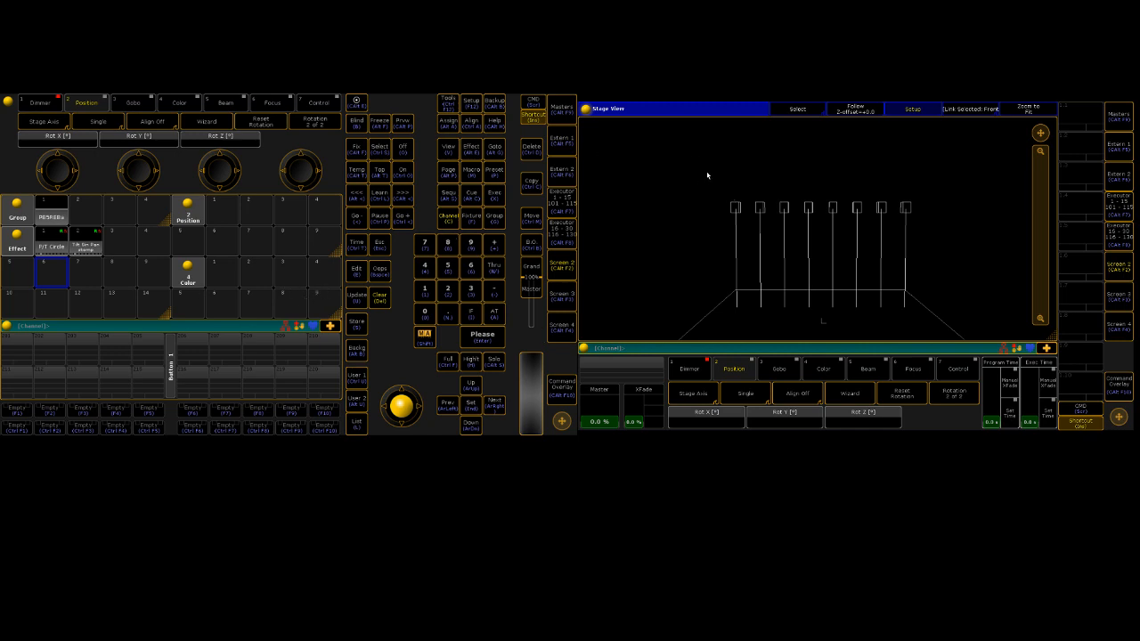
Step: Select the two outermost fixtures in the stage view and set their Tilt to 30
drag(707, 176, 743, 220)
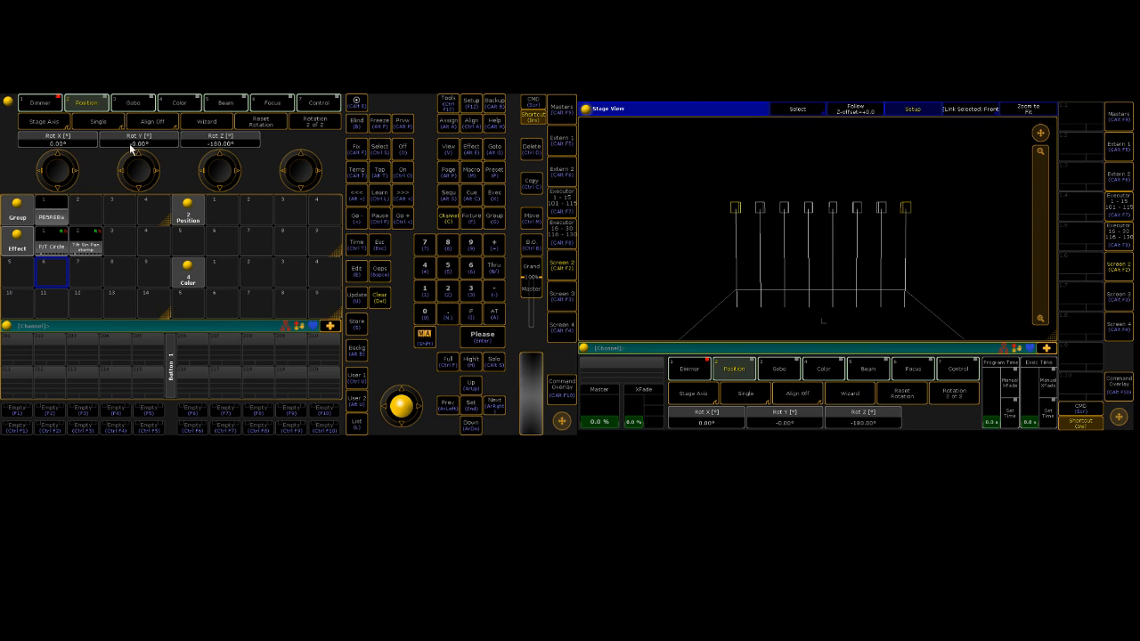
click(89, 106)
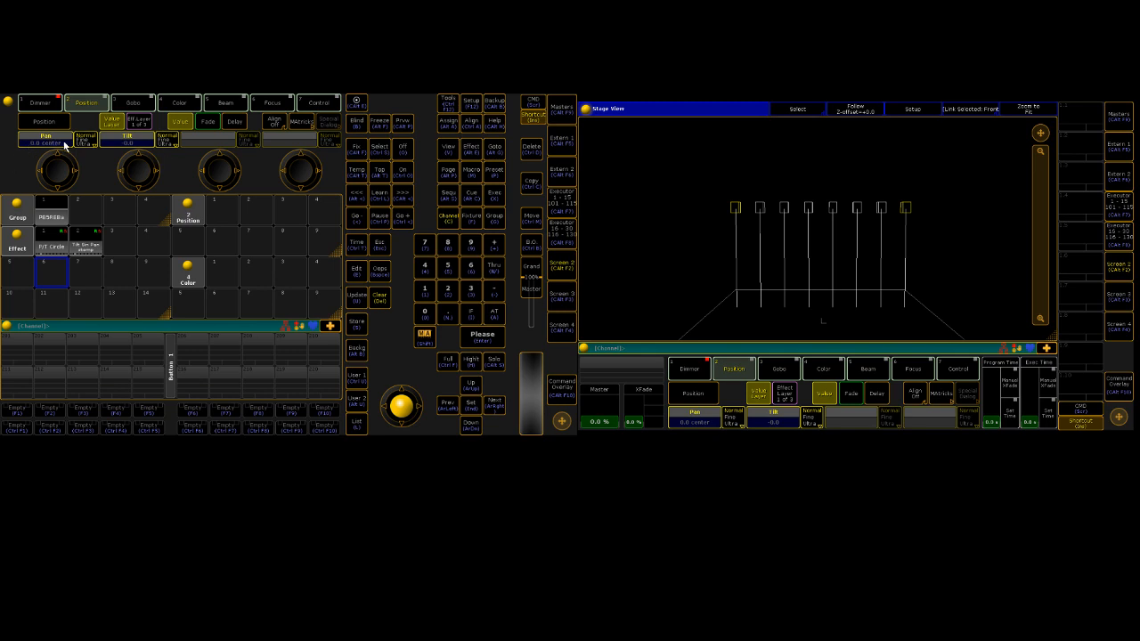
click(63, 143)
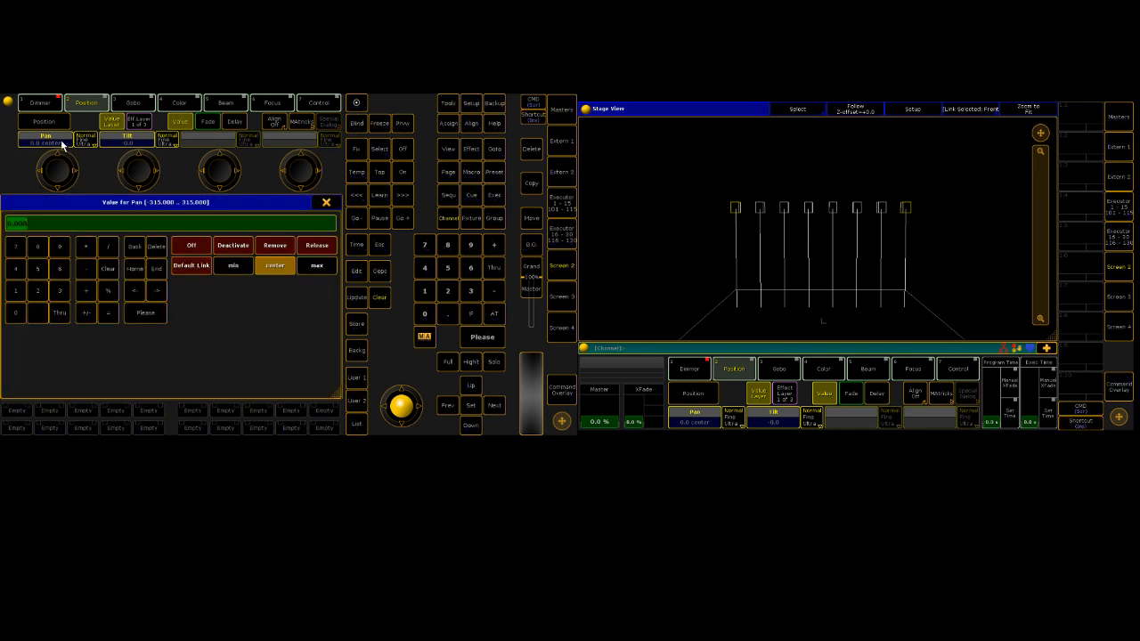
key(Escape)
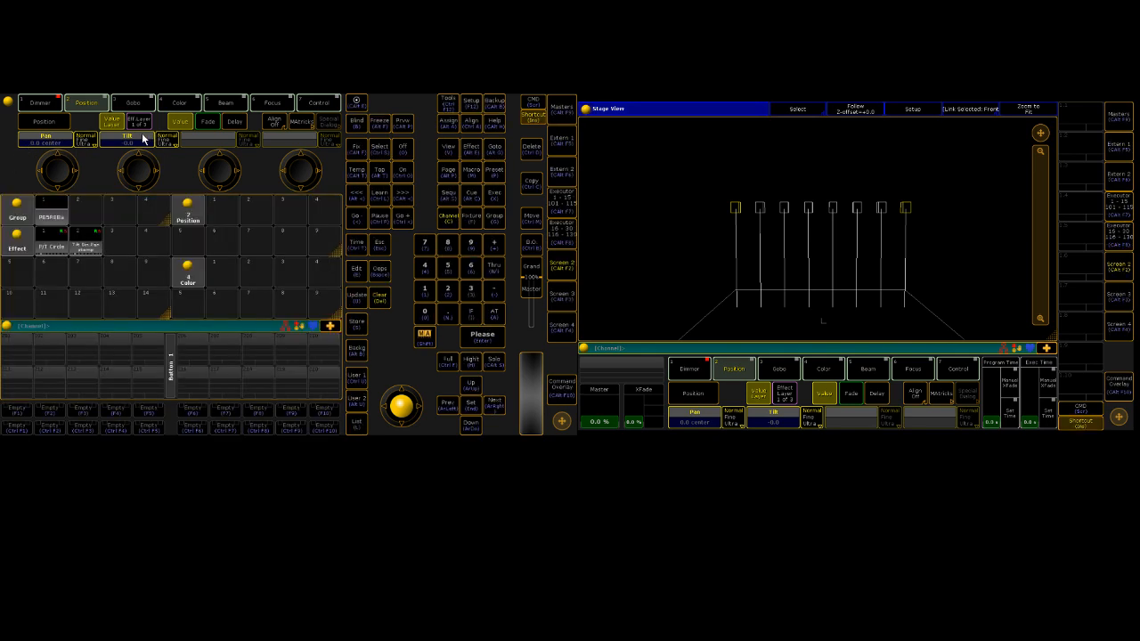
click(142, 140)
text(30)
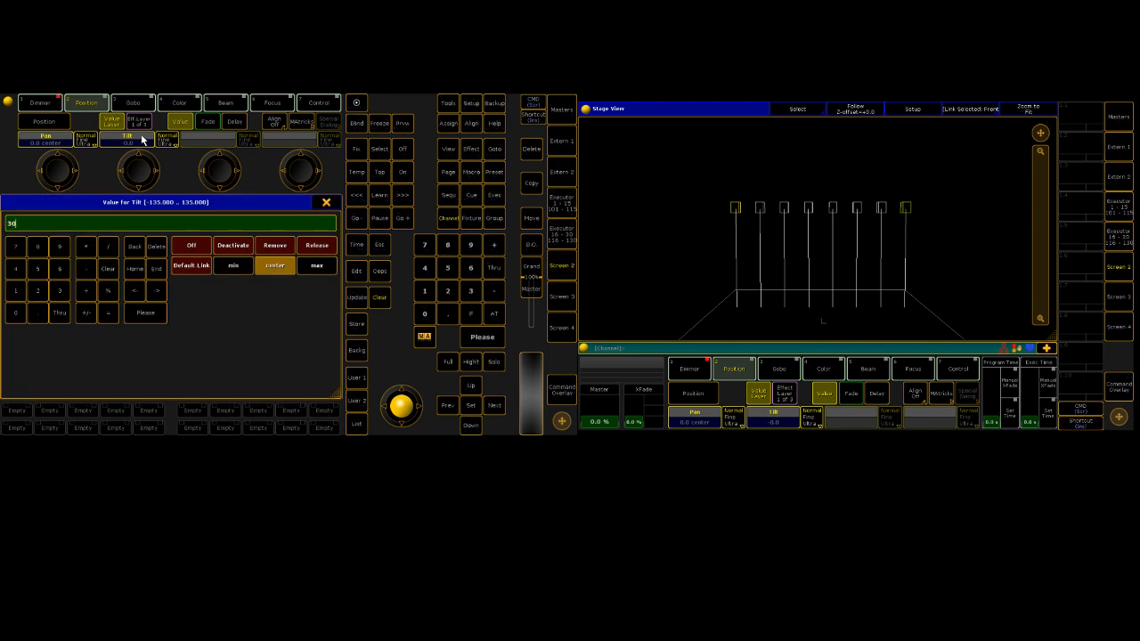
key(Return)
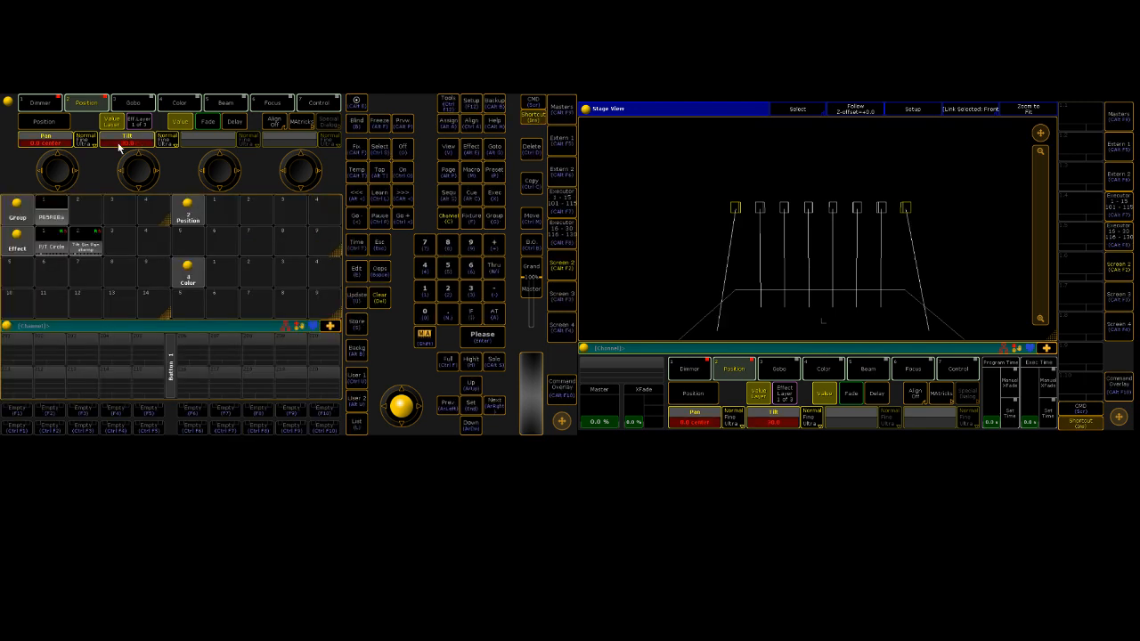
Step: Spread the Pan of the two outermost fixtures from -50 thru 50
click(49, 148)
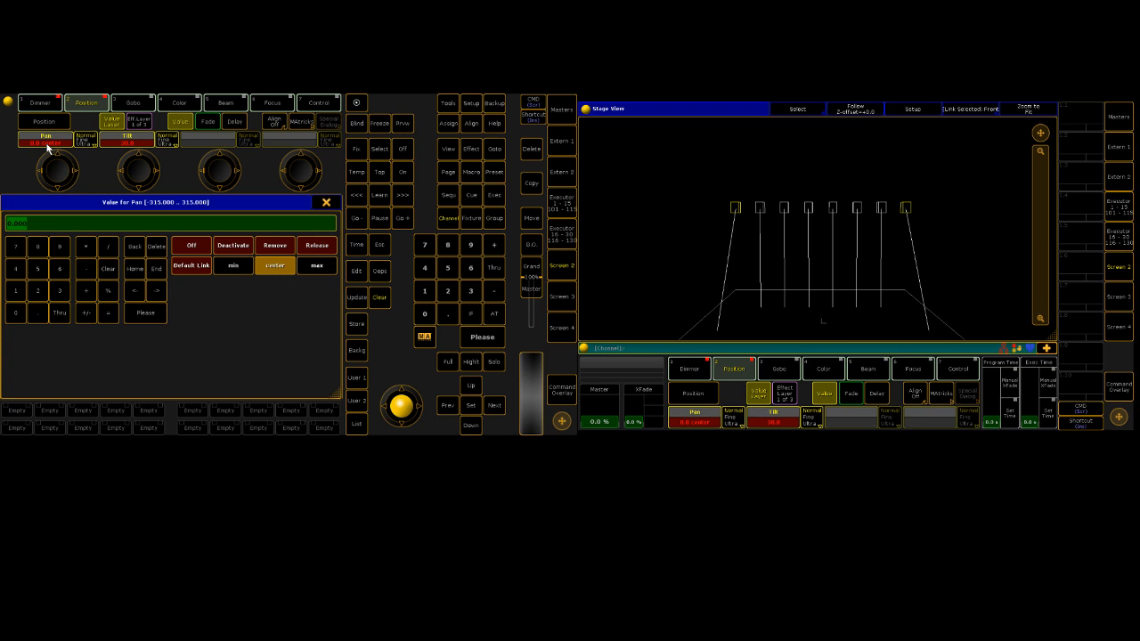
text(-50)
click(52, 319)
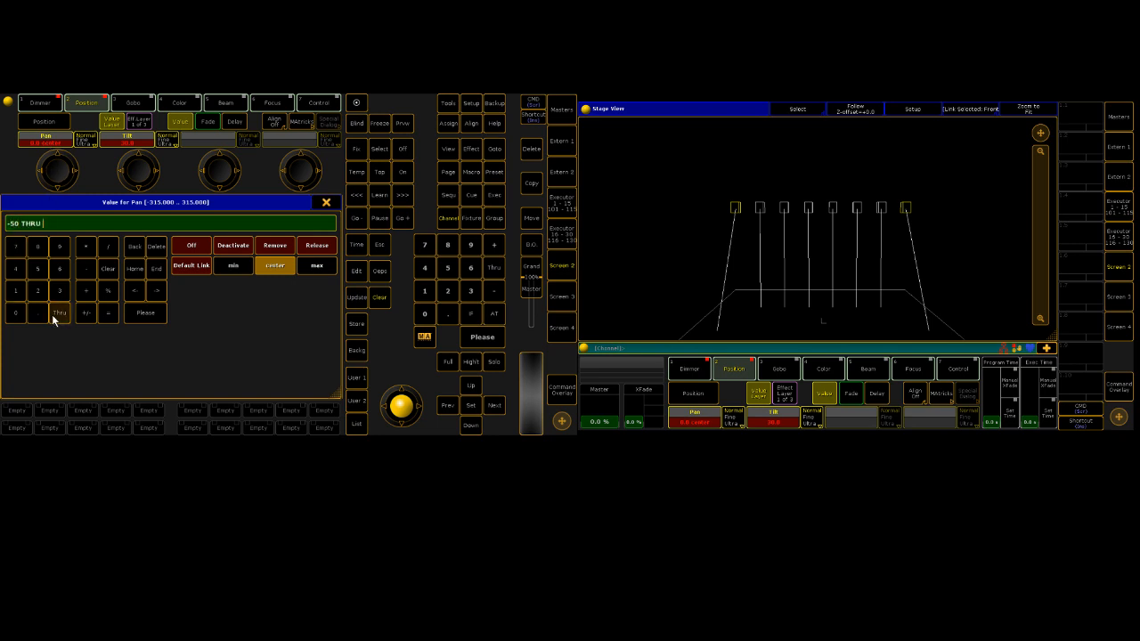
text(50)
key(Return)
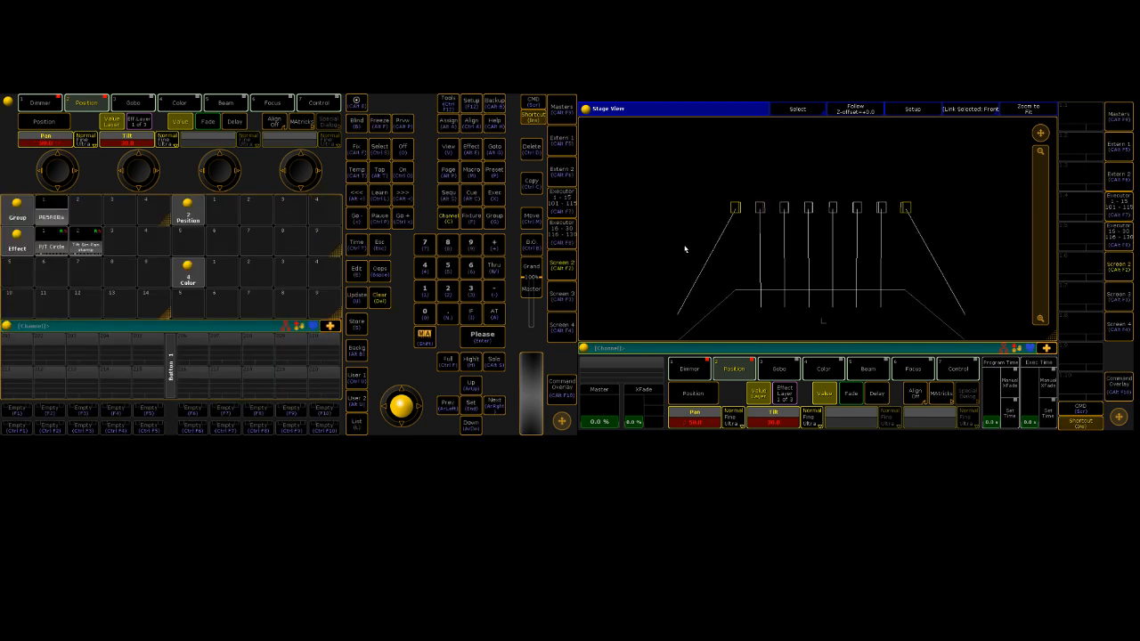
Step: Select the second and seventh fixtures in the stage view and set their Tilt to 100
click(771, 211)
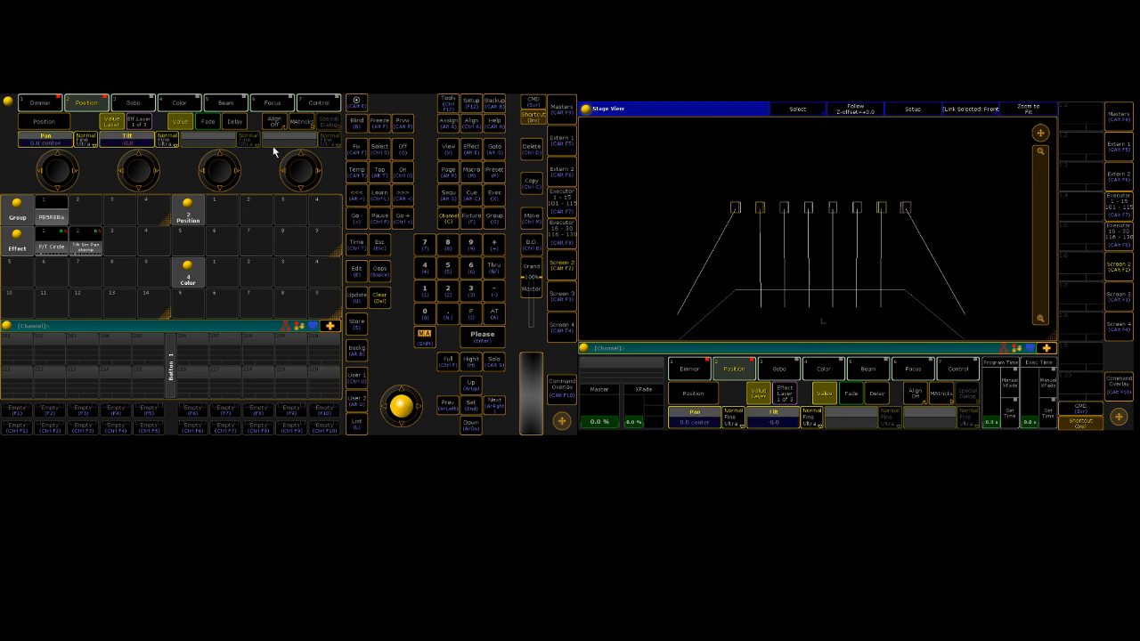
click(127, 143)
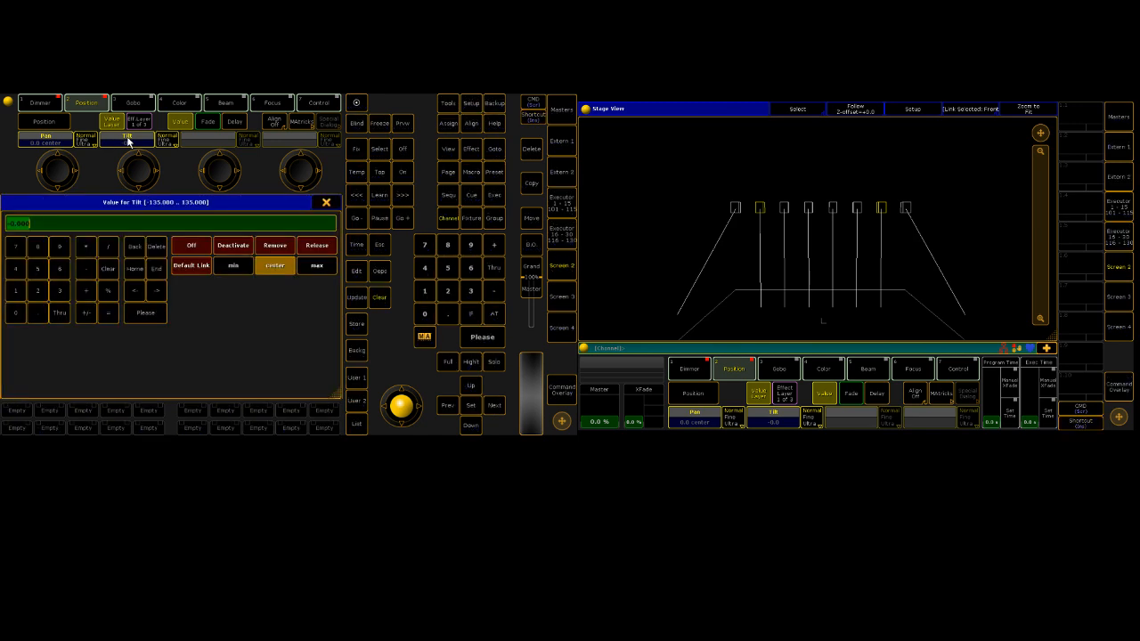
text(1)
key(Return)
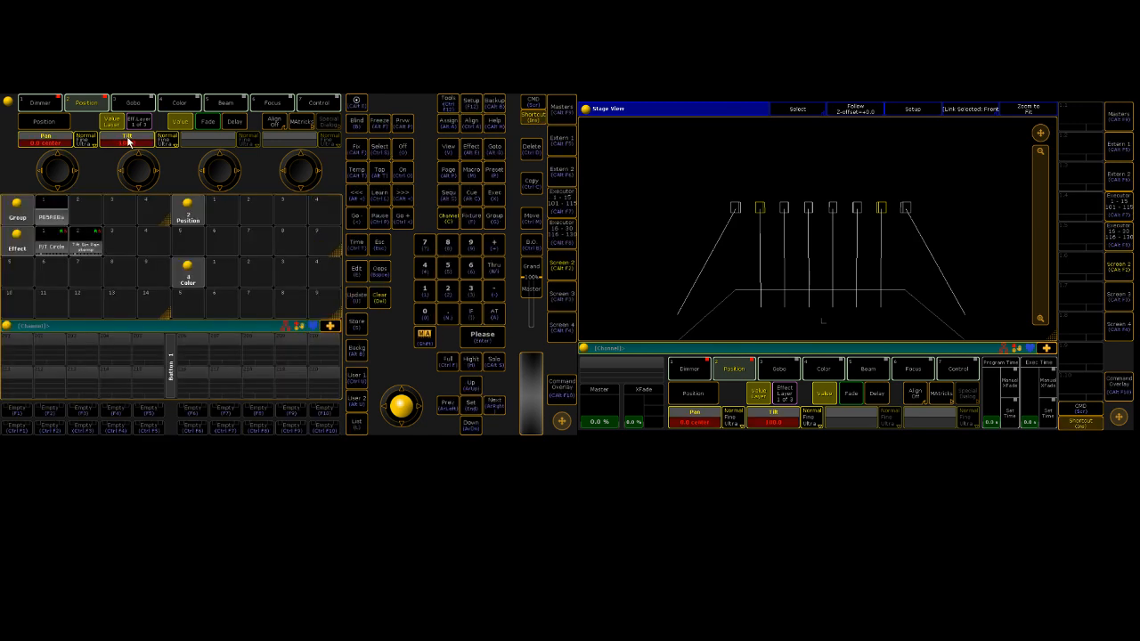
Step: Spread the Pan of the second and seventh fixtures so they pan symmetrically from 50 thru -50
click(69, 141)
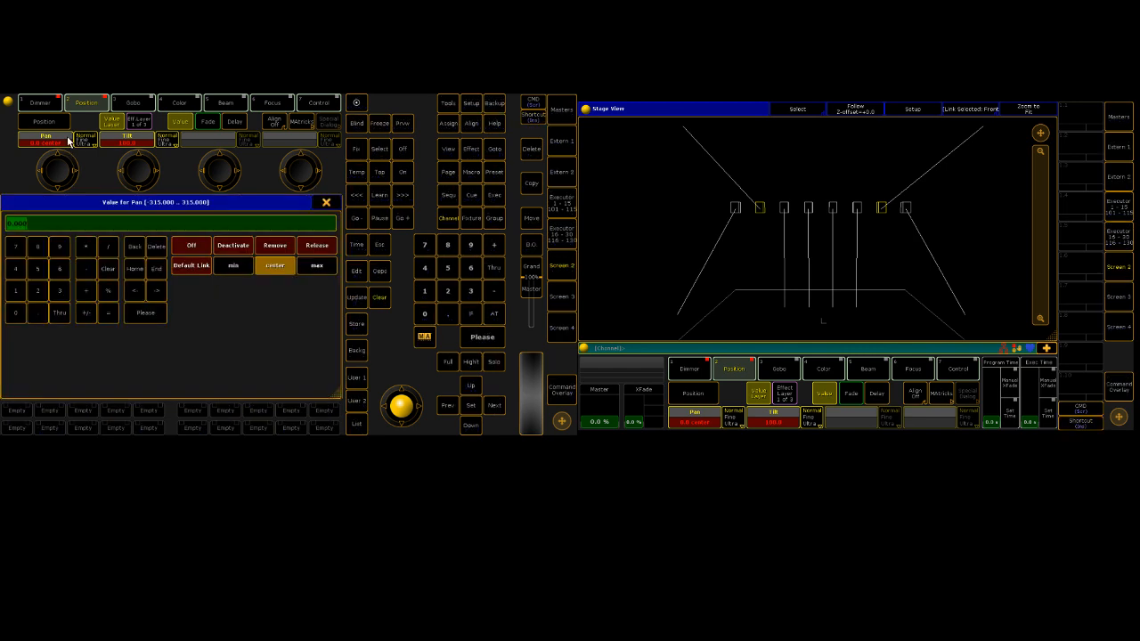
text(50)
click(79, 268)
key(BackSpace)
click(61, 312)
text(-50)
key(Return)
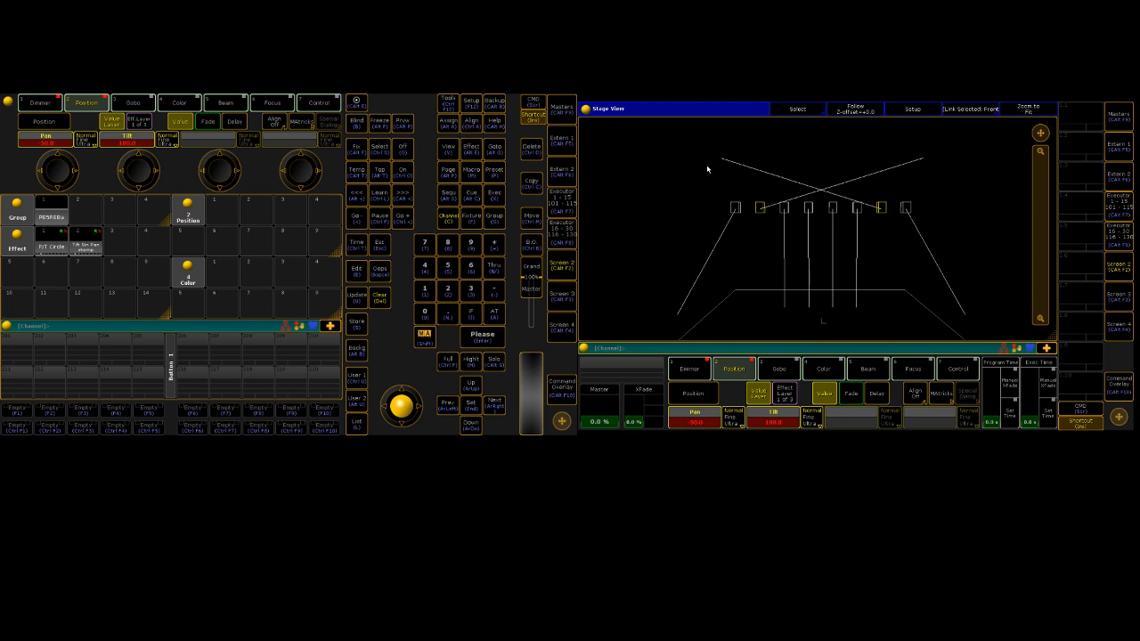
Step: Try Tilt values of 120 and 110 on the second and seventh fixtures and return the Tilt to 100
click(128, 140)
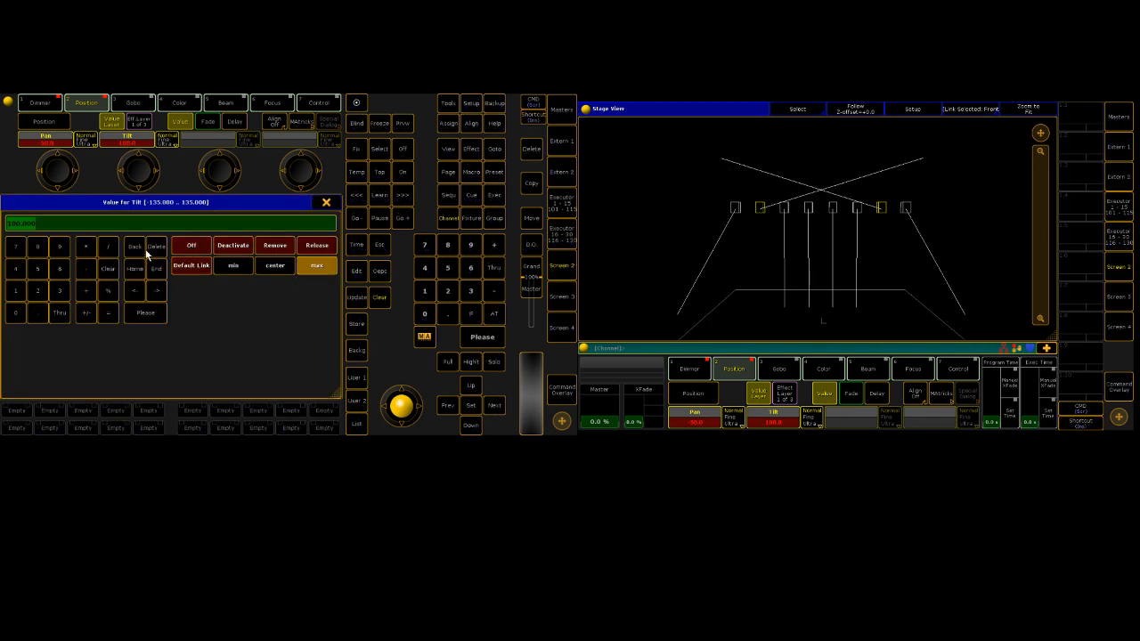
text(120)
key(Return)
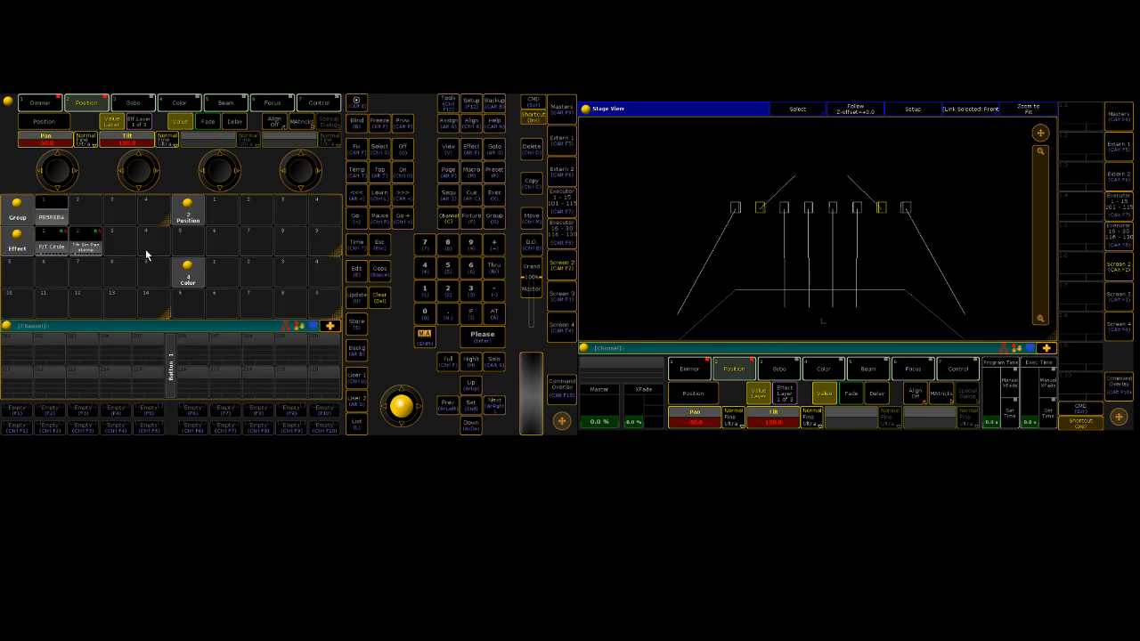
click(121, 146)
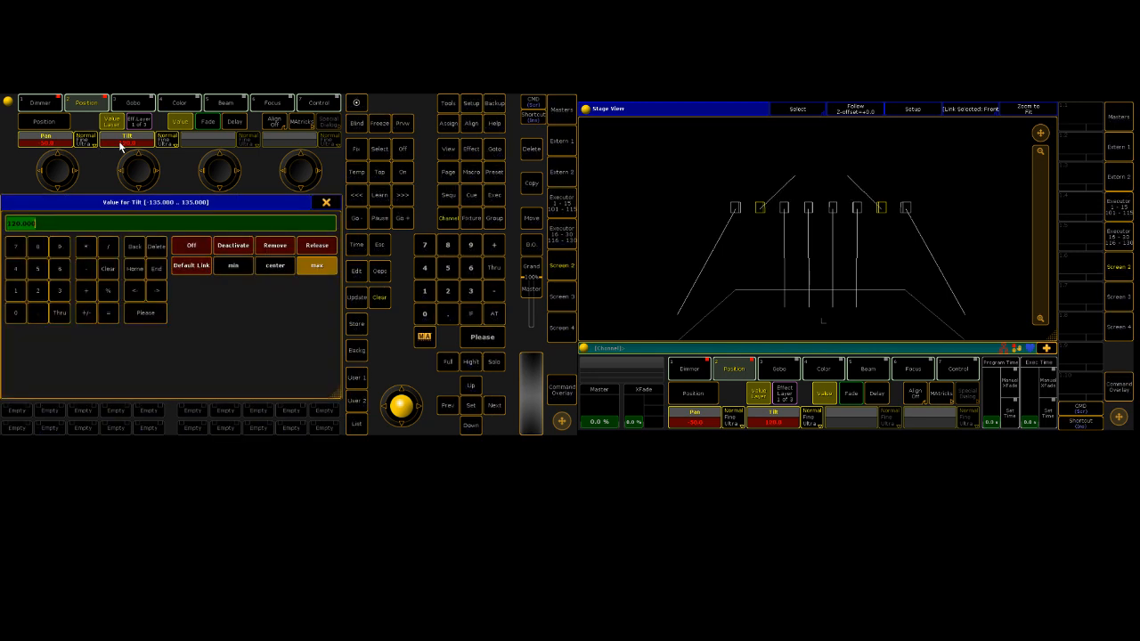
text(110)
key(Return)
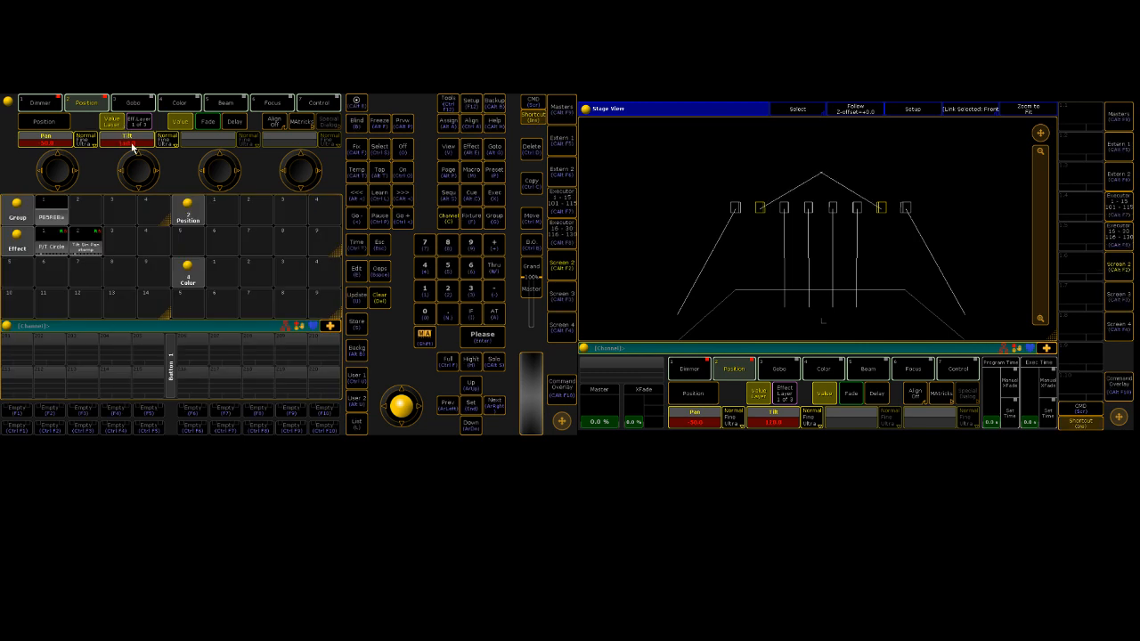
click(131, 148)
text(1)
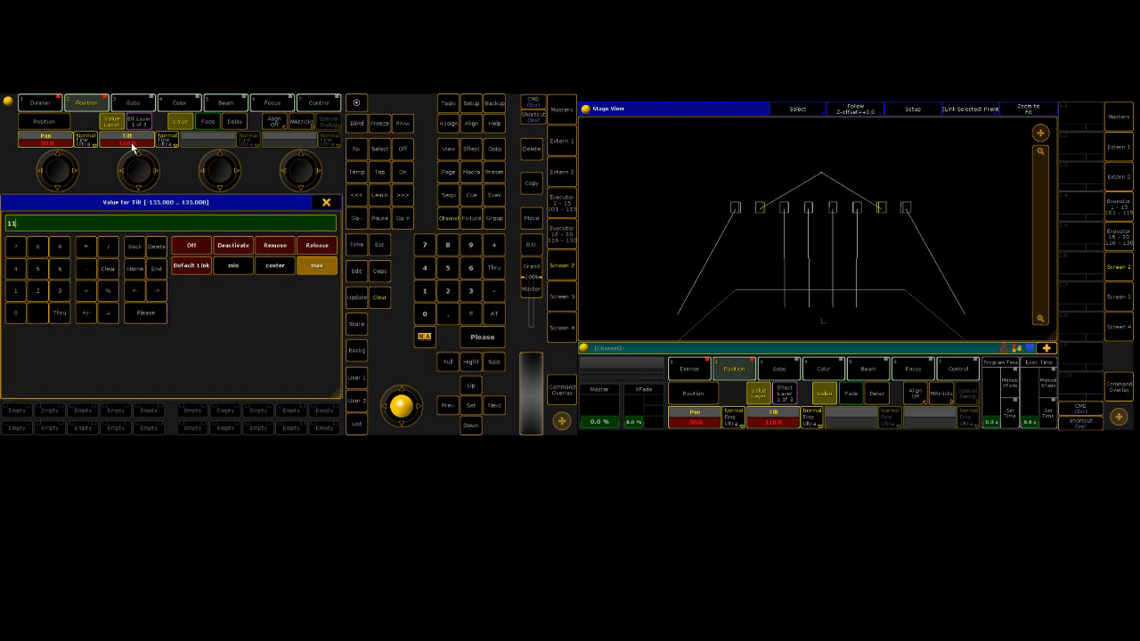
text(00)
key(Return)
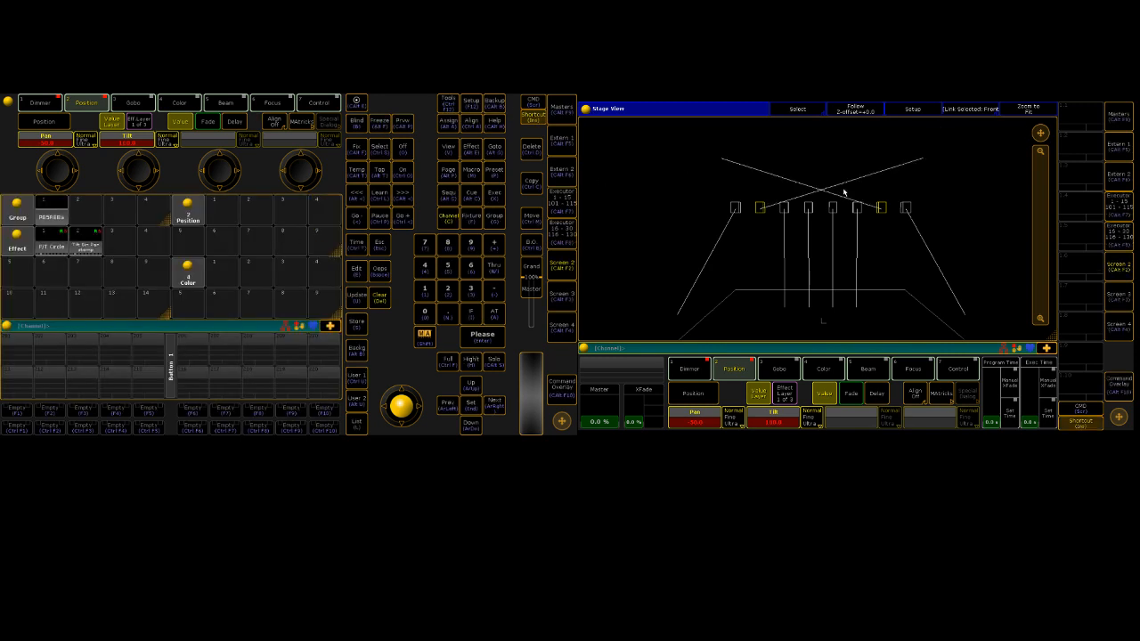
Step: Select the third and sixth fixtures in the stage view and set their Tilt to 40
drag(767, 229, 819, 209)
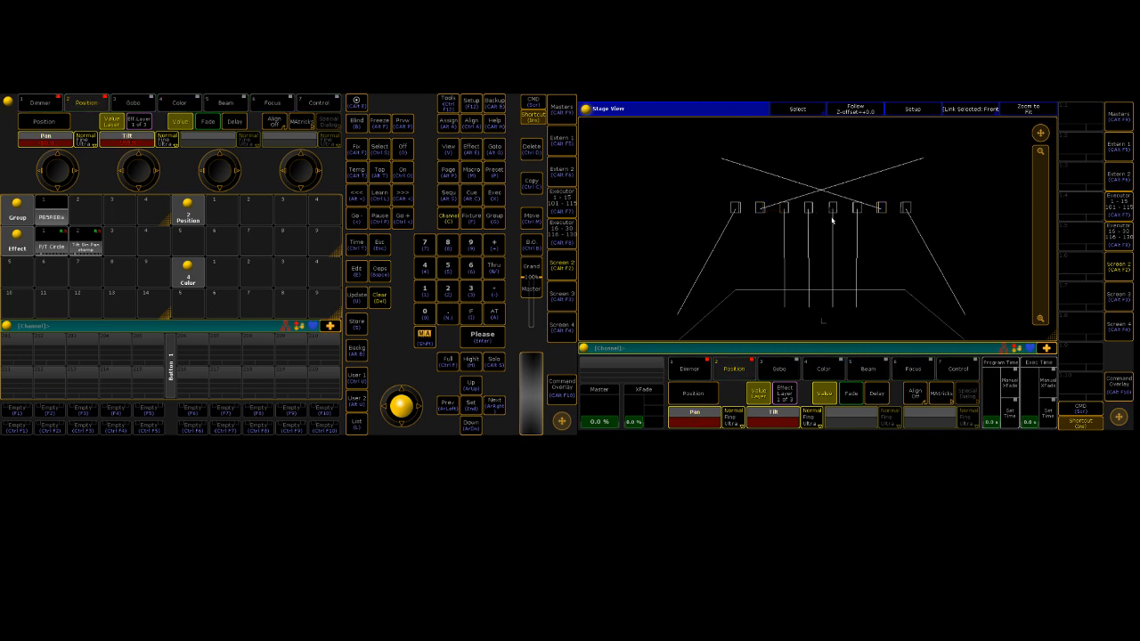
click(780, 209)
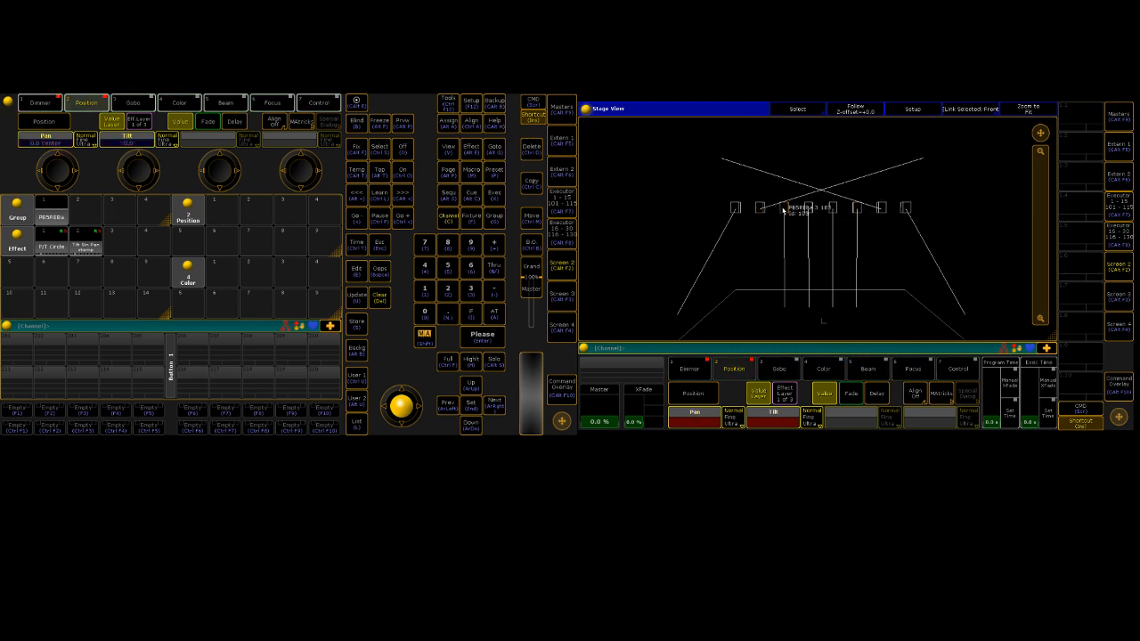
click(860, 208)
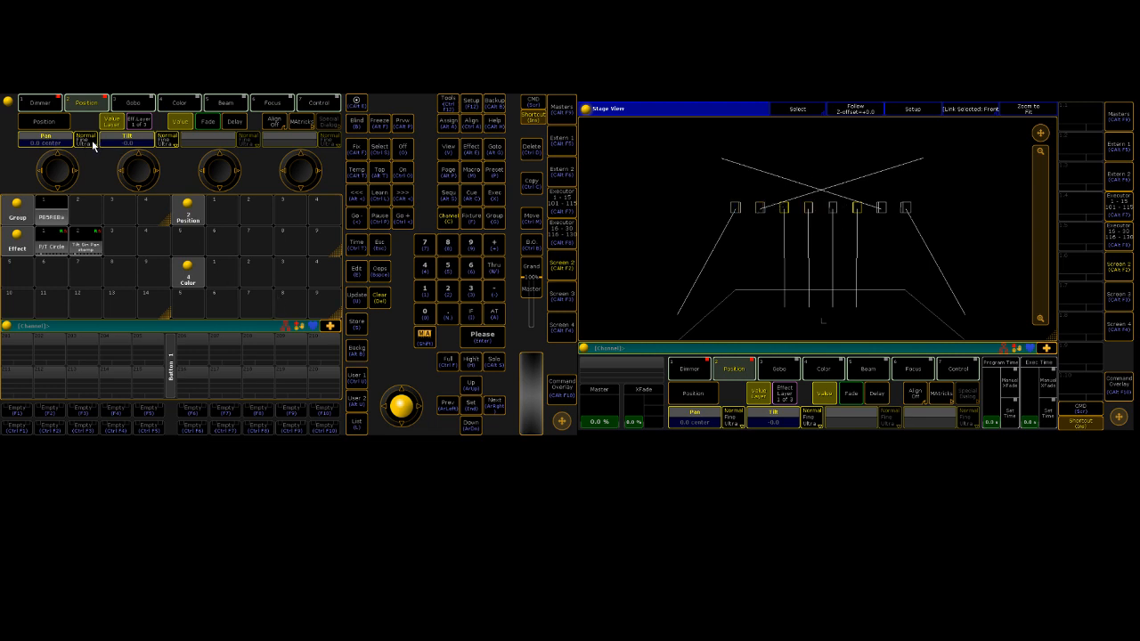
click(141, 144)
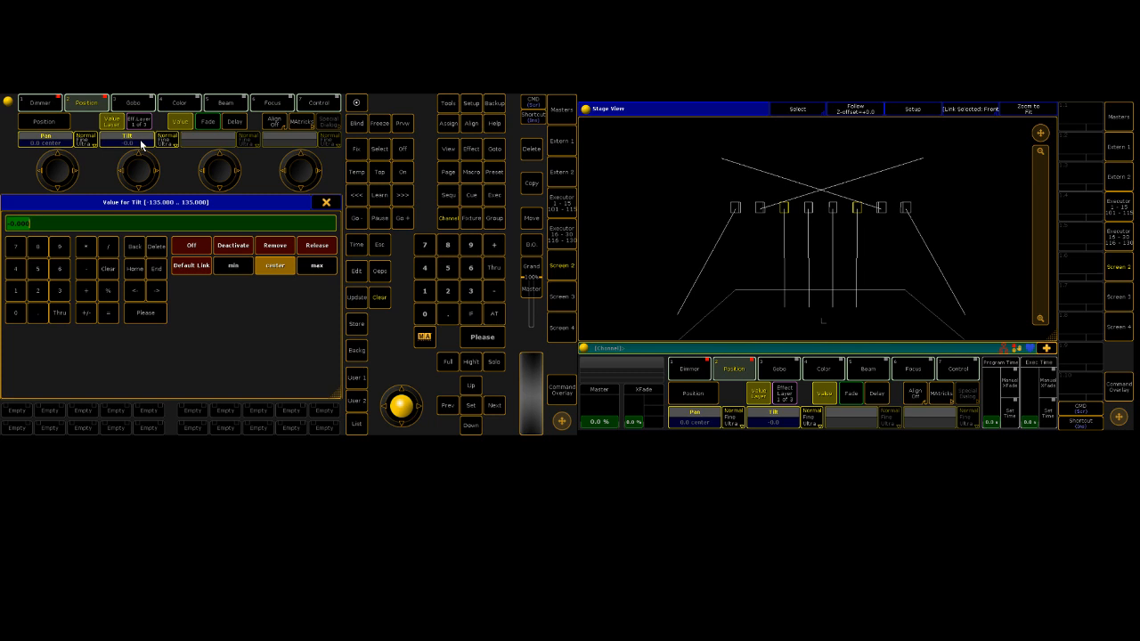
text(40)
key(Return)
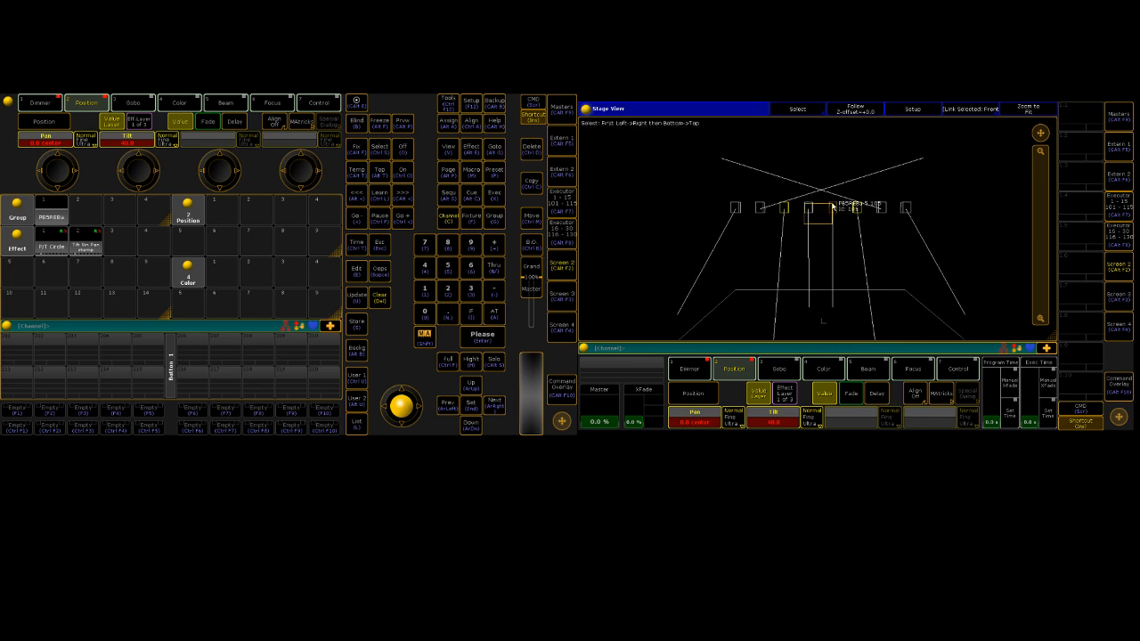
Step: Select the two middle fixtures in the stage view and spread their Pan from -60 thru 60
click(833, 208)
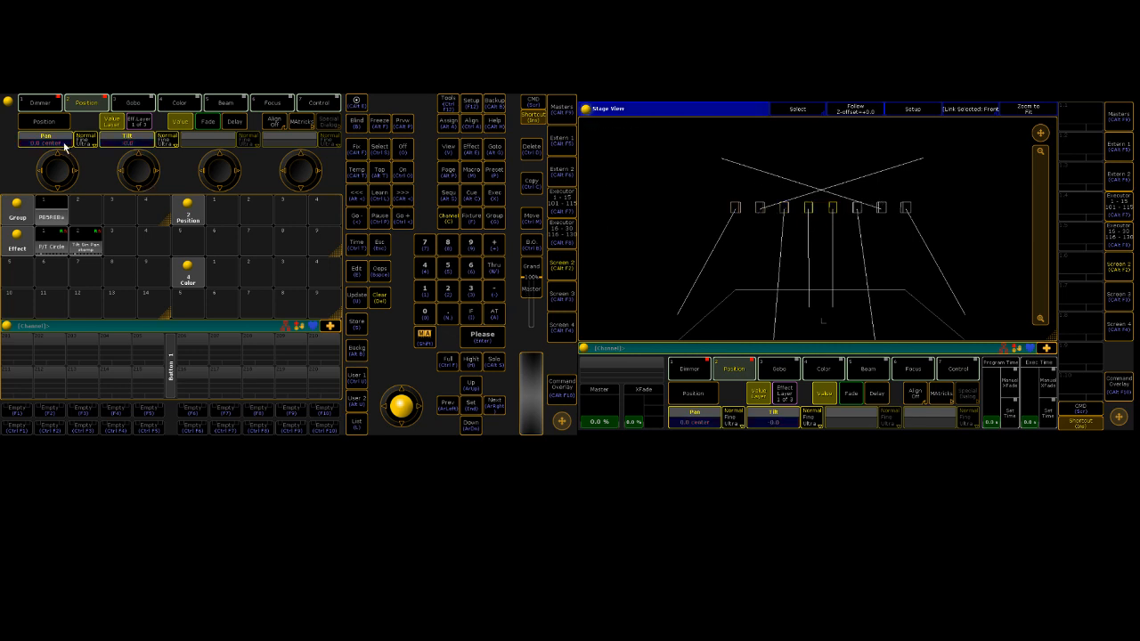
click(64, 145)
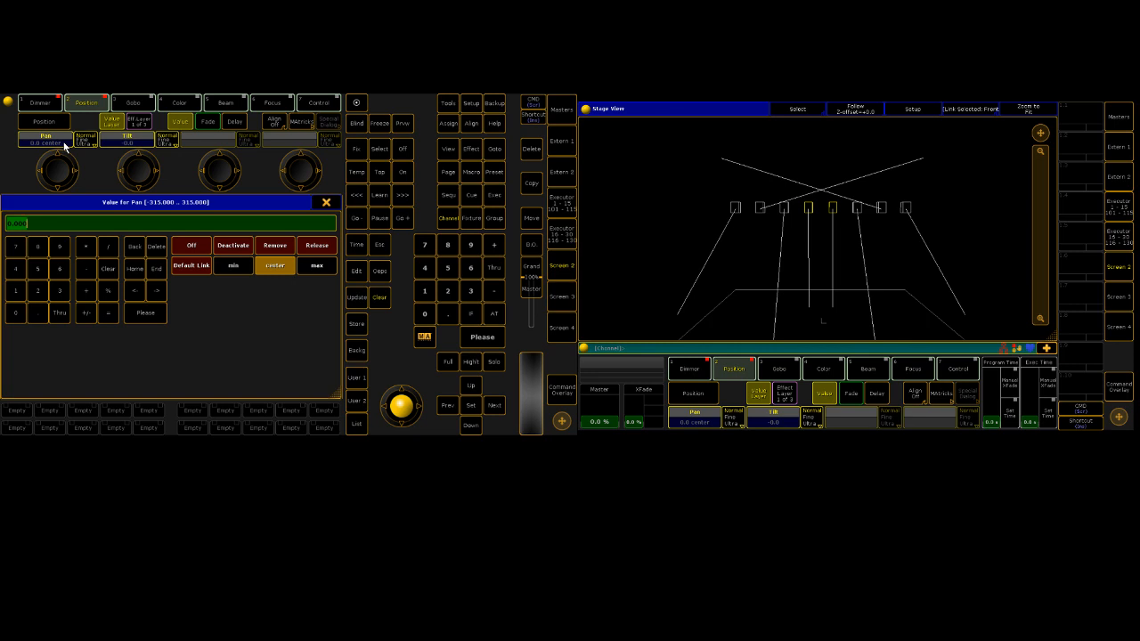
text(-60)
click(59, 312)
text(60)
key(Return)
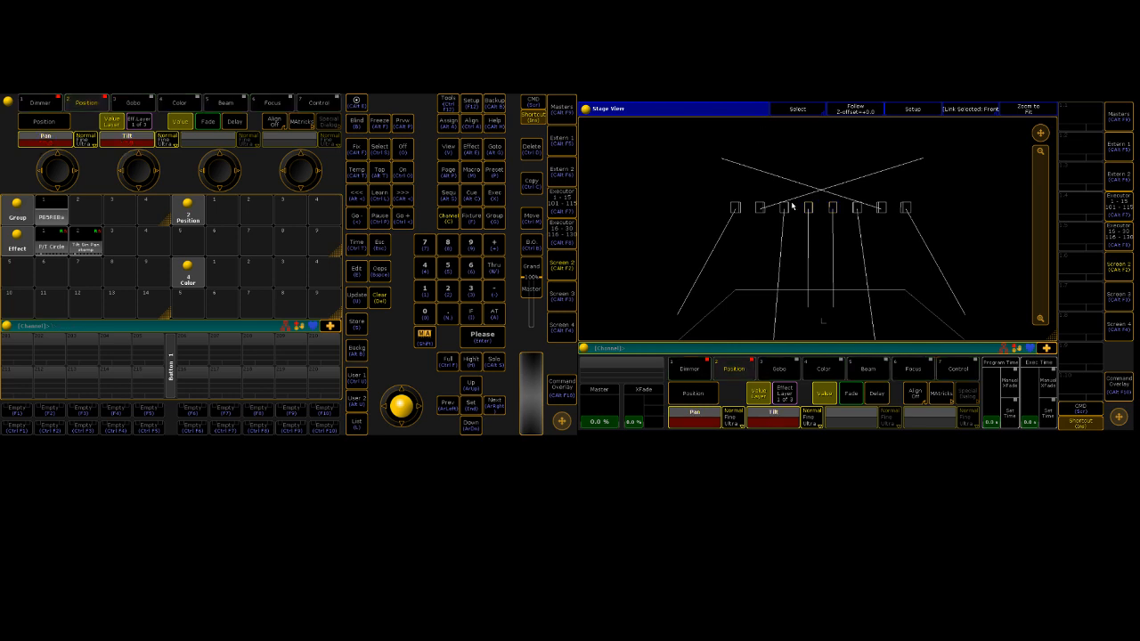
Step: Reselect the two middle fixtures in the stage view and set their Tilt to 30
drag(797, 203, 840, 208)
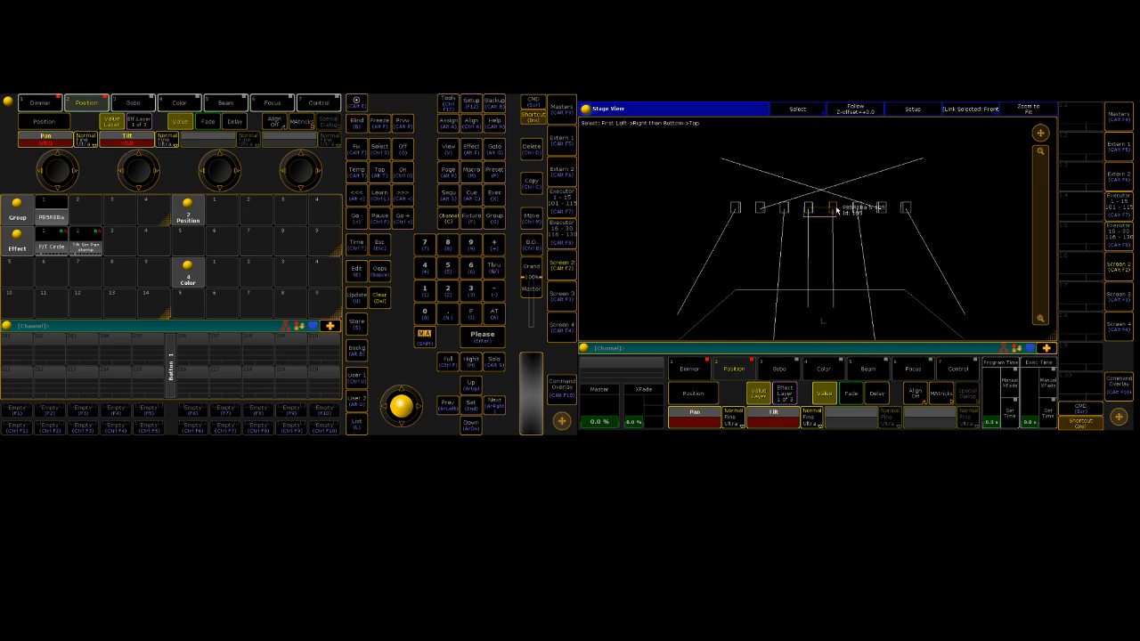
click(134, 142)
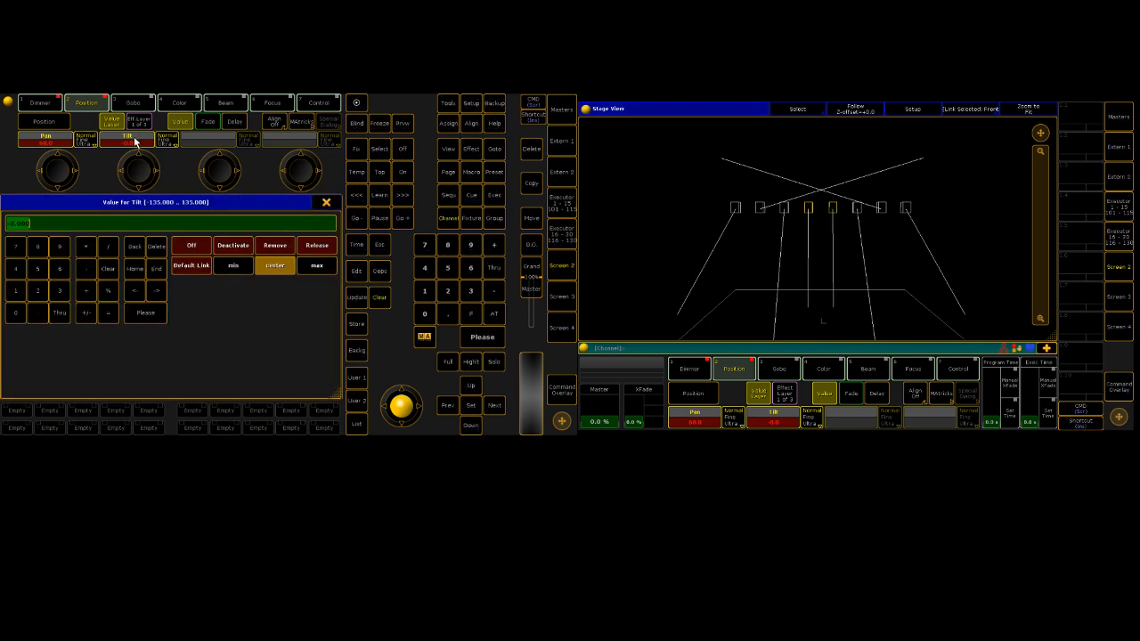
text(30)
key(Return)
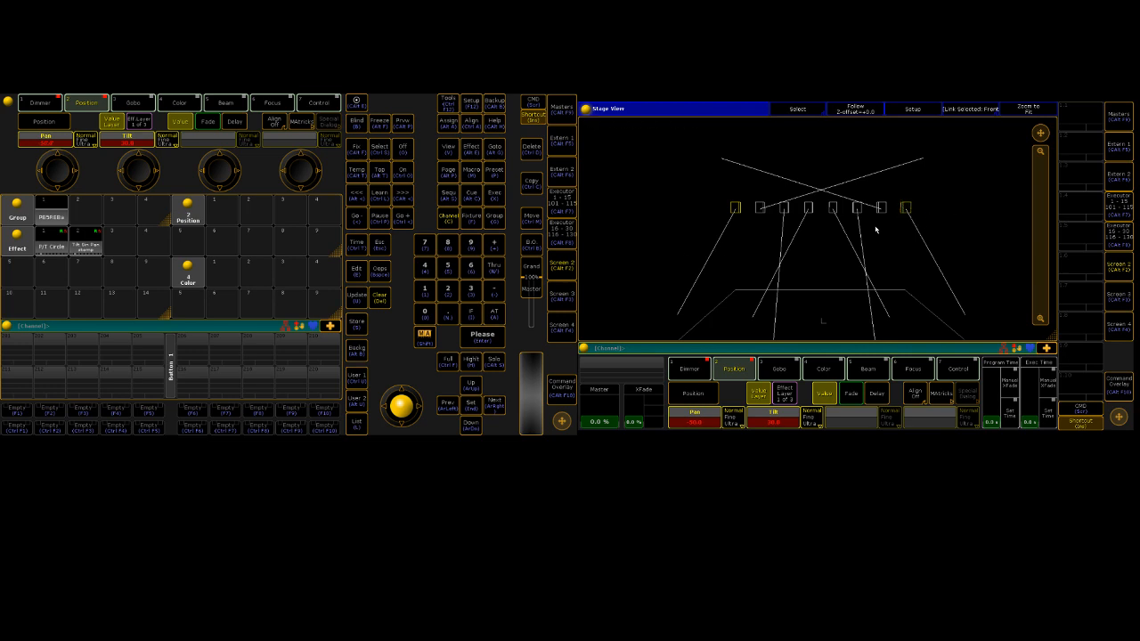
Step: Try Pan spreads of 50 thru -50 and -70 thru 70 on the two outermost fixtures
click(58, 140)
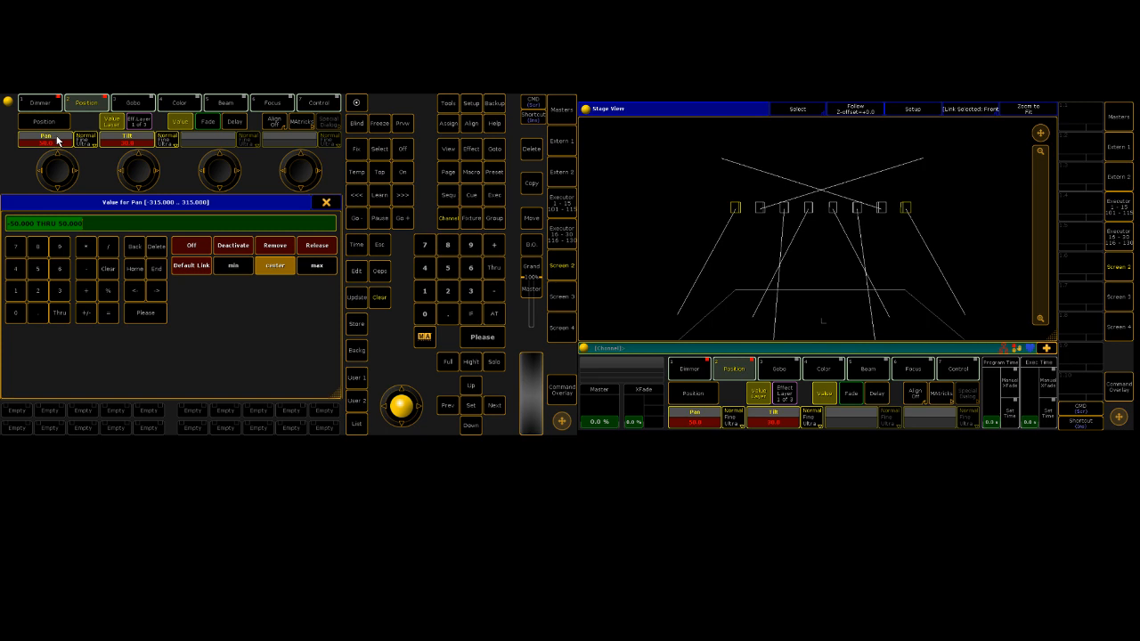
text(50)
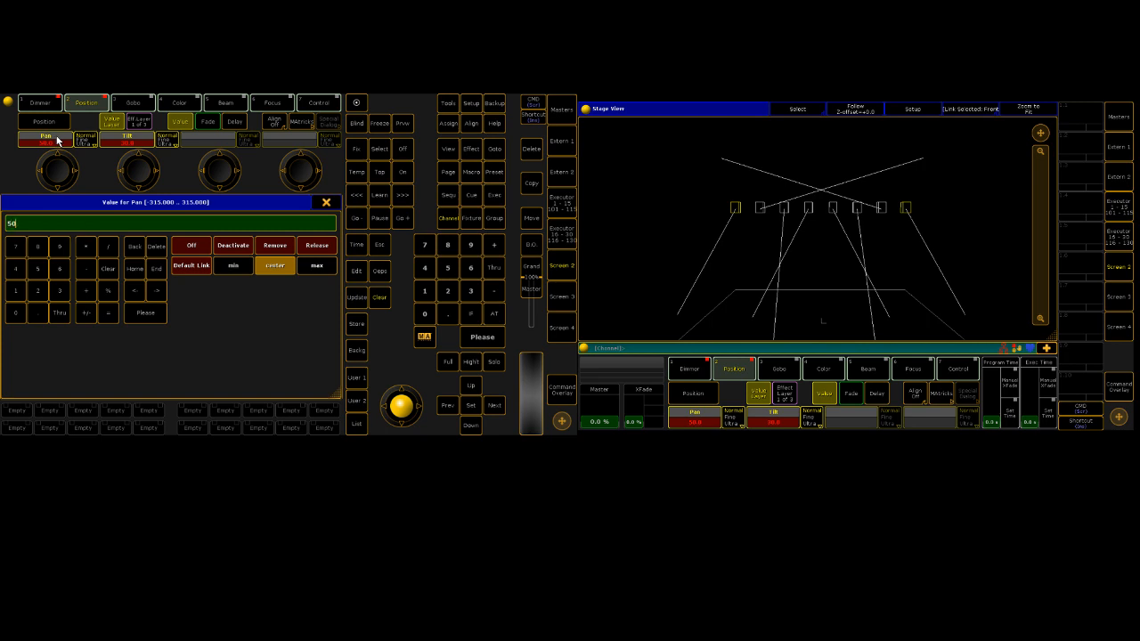
click(58, 319)
text(-50)
key(Return)
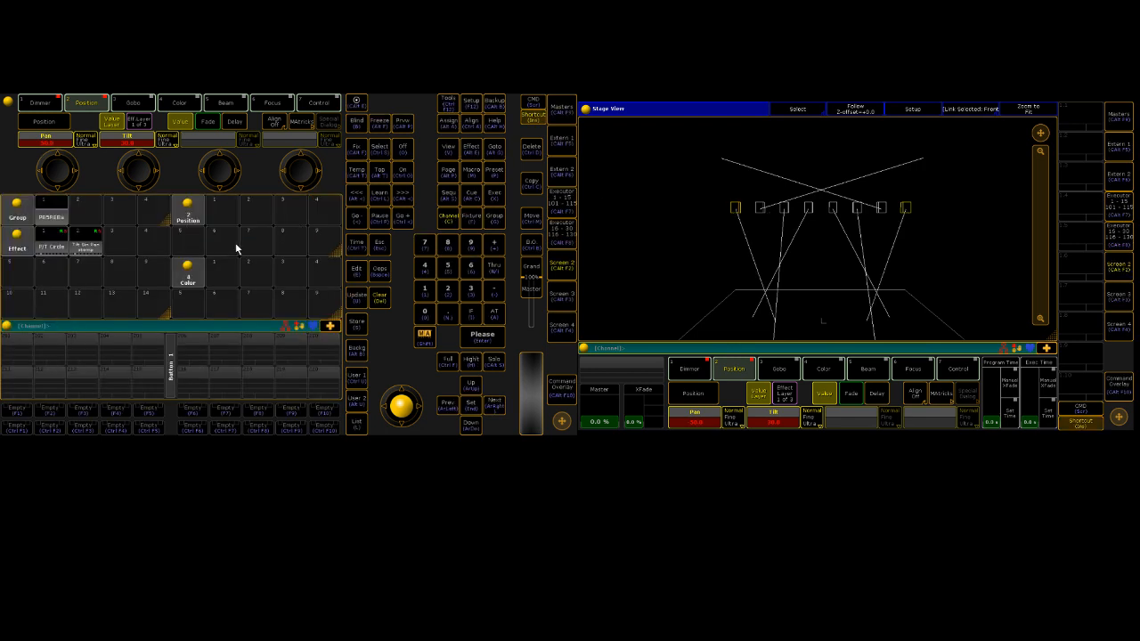
click(43, 146)
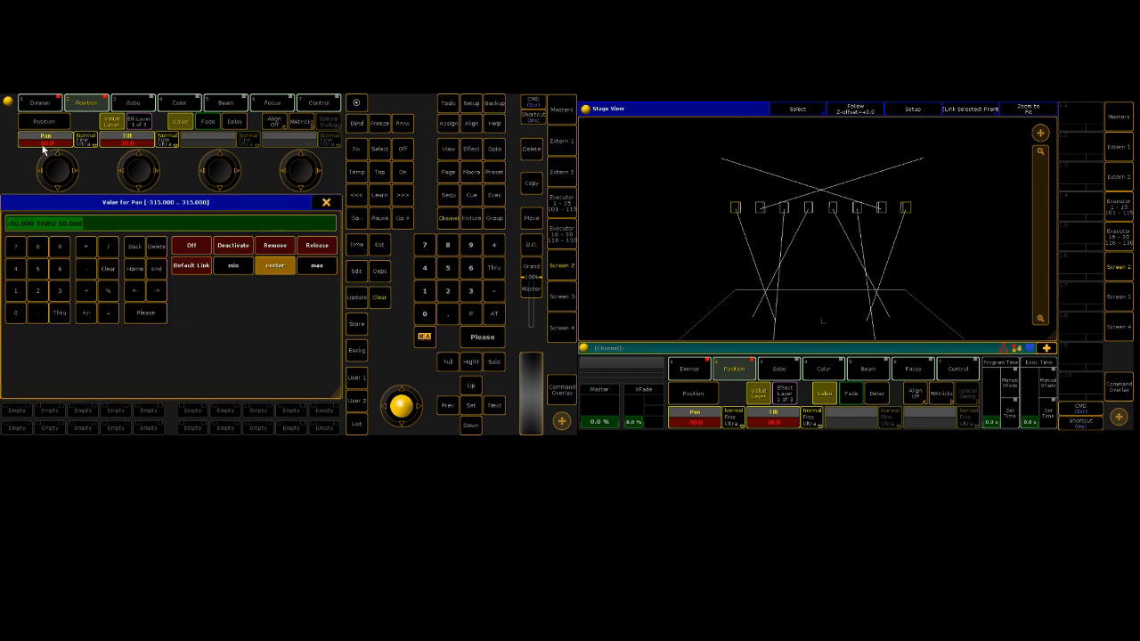
text(-70)
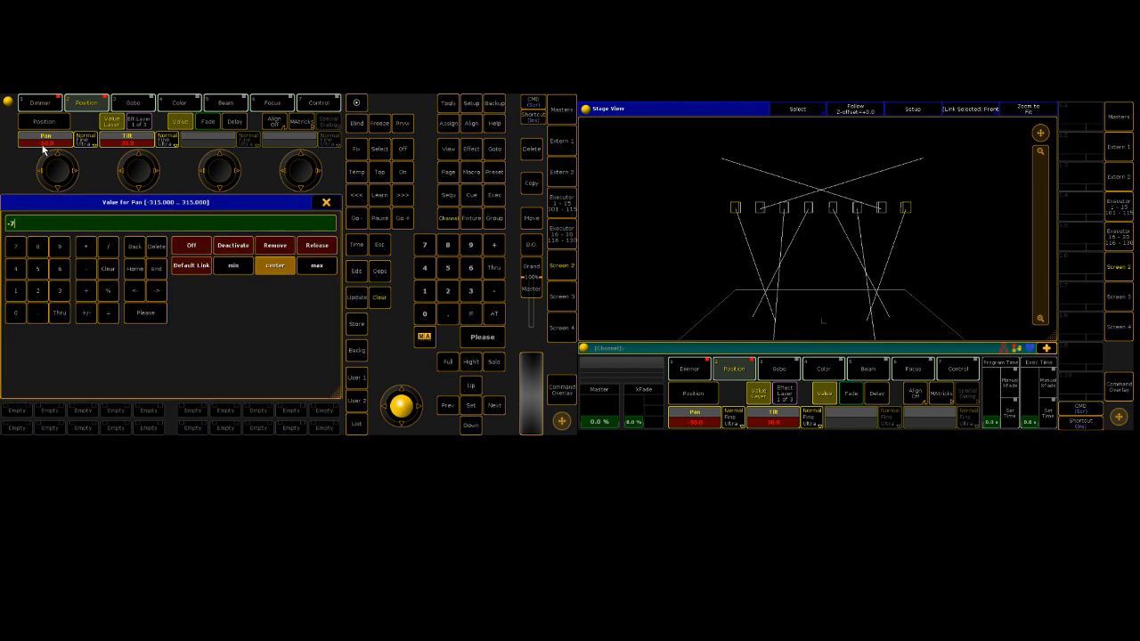
click(67, 312)
text(70)
key(Return)
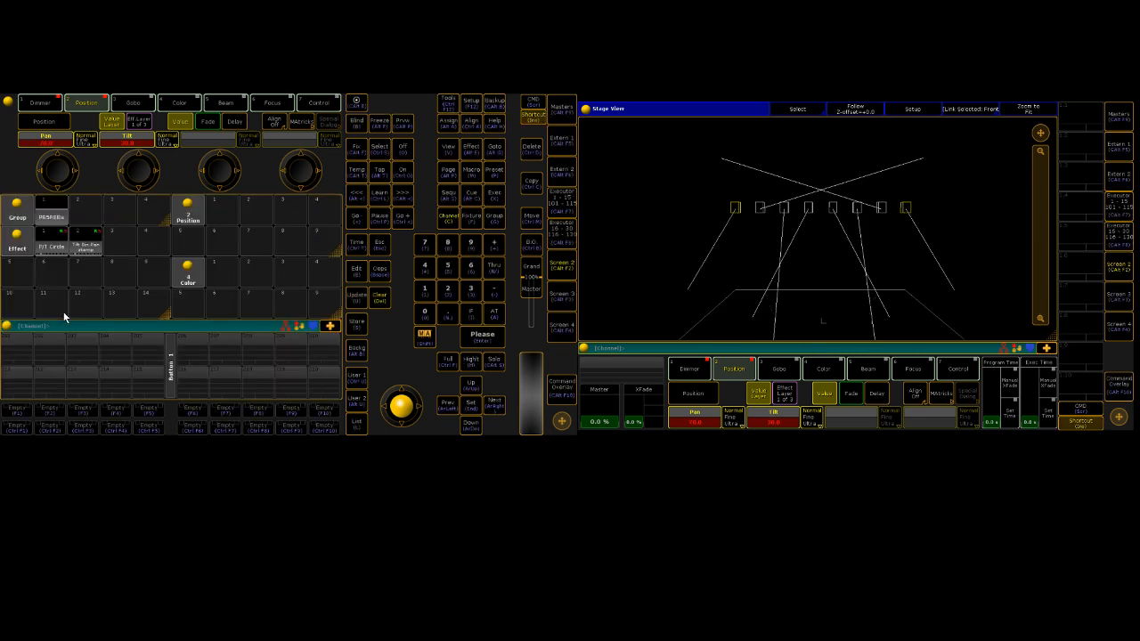
Step: Spread the Pan of the two outermost fixtures from 70 thru -70
click(59, 150)
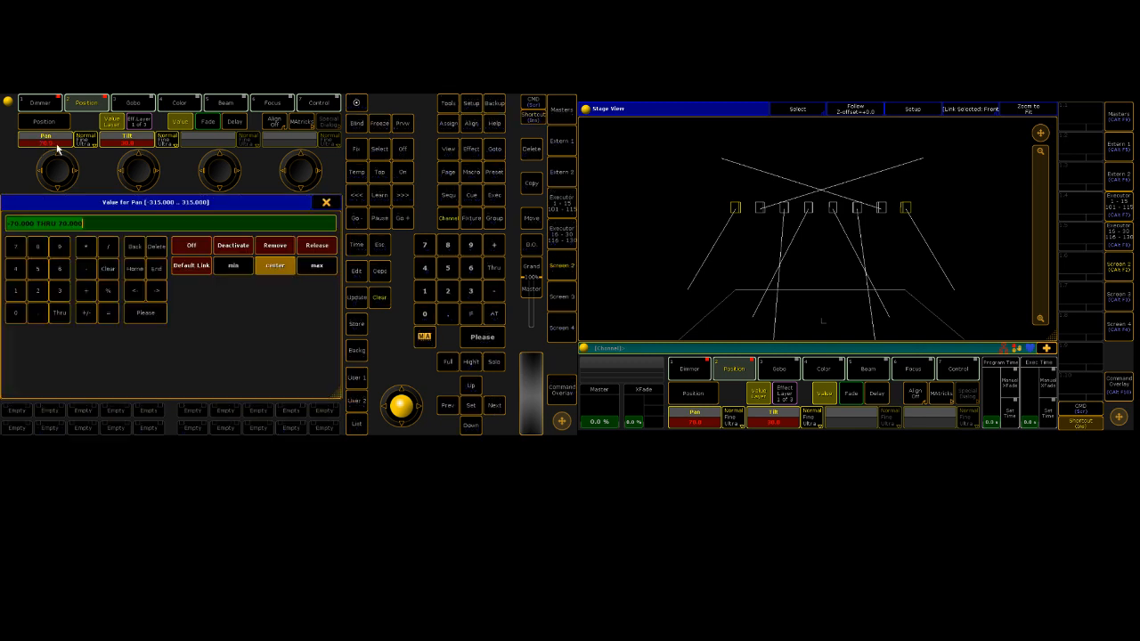
click(139, 268)
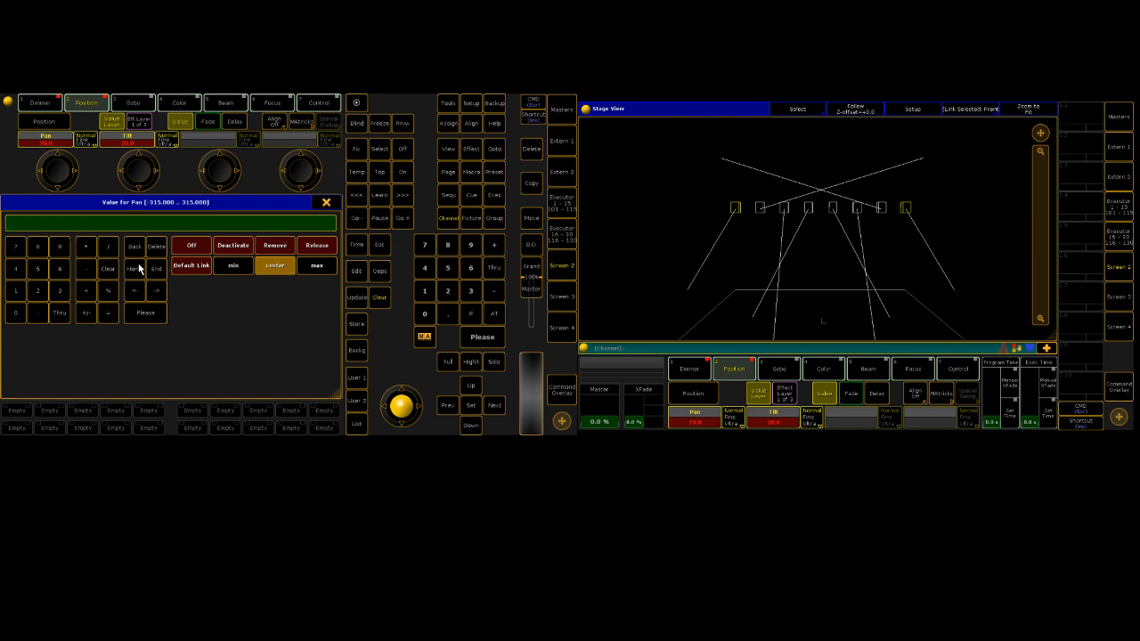
text(70)
click(61, 312)
text(-70)
key(Return)
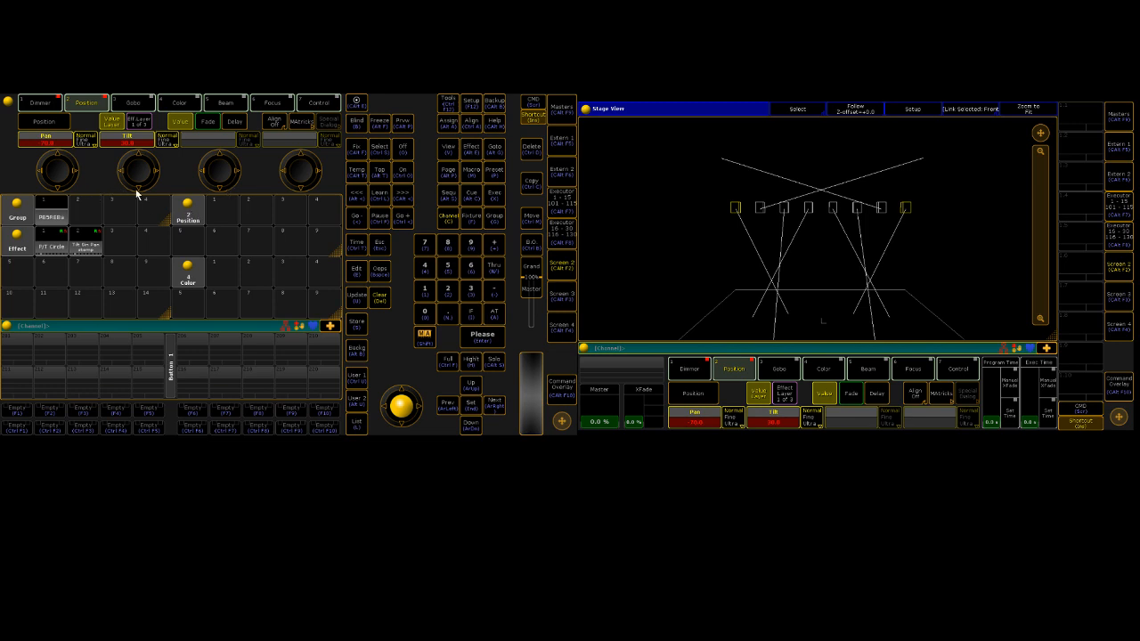
Step: Store the beam look of the whole fixture group as the first Position preset and clear the programmer
click(187, 215)
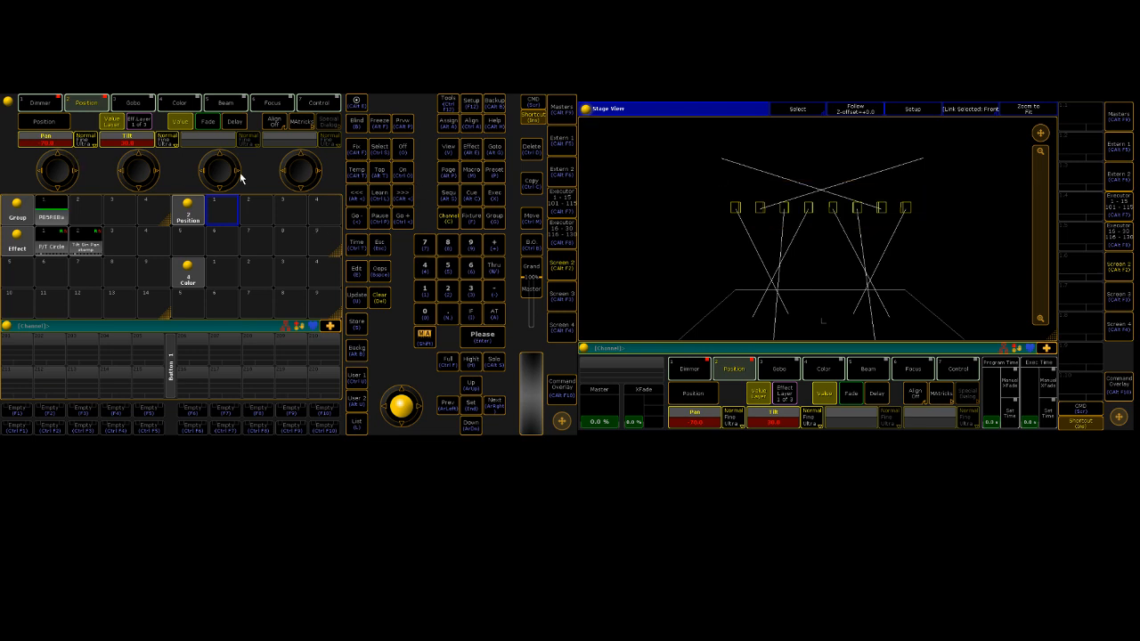
key(s)
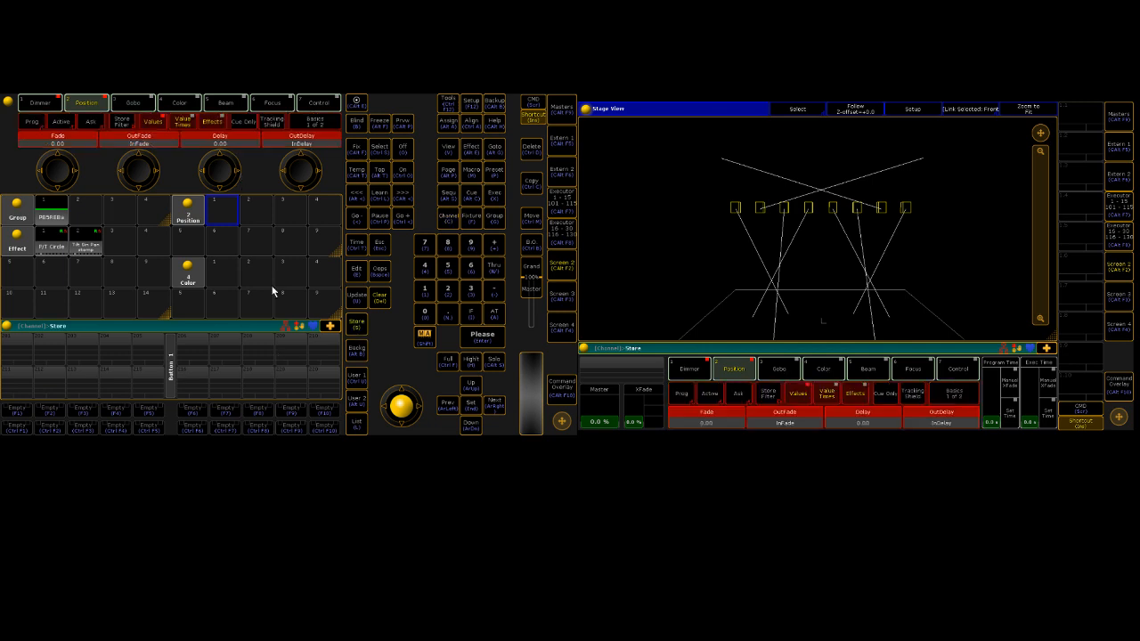
click(223, 213)
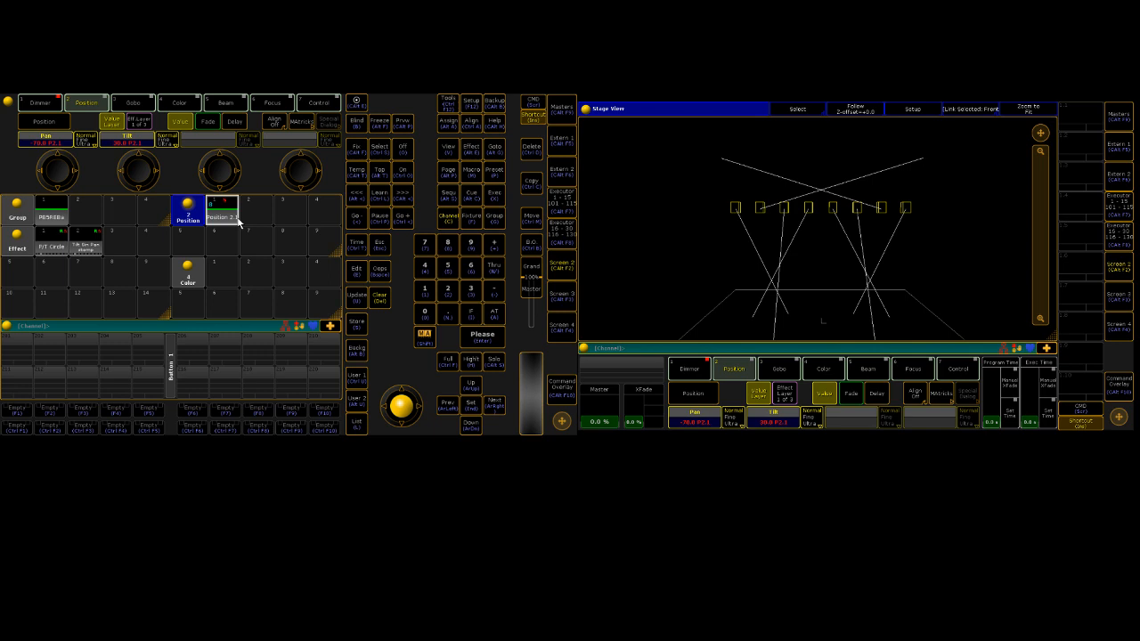
key(Delete)
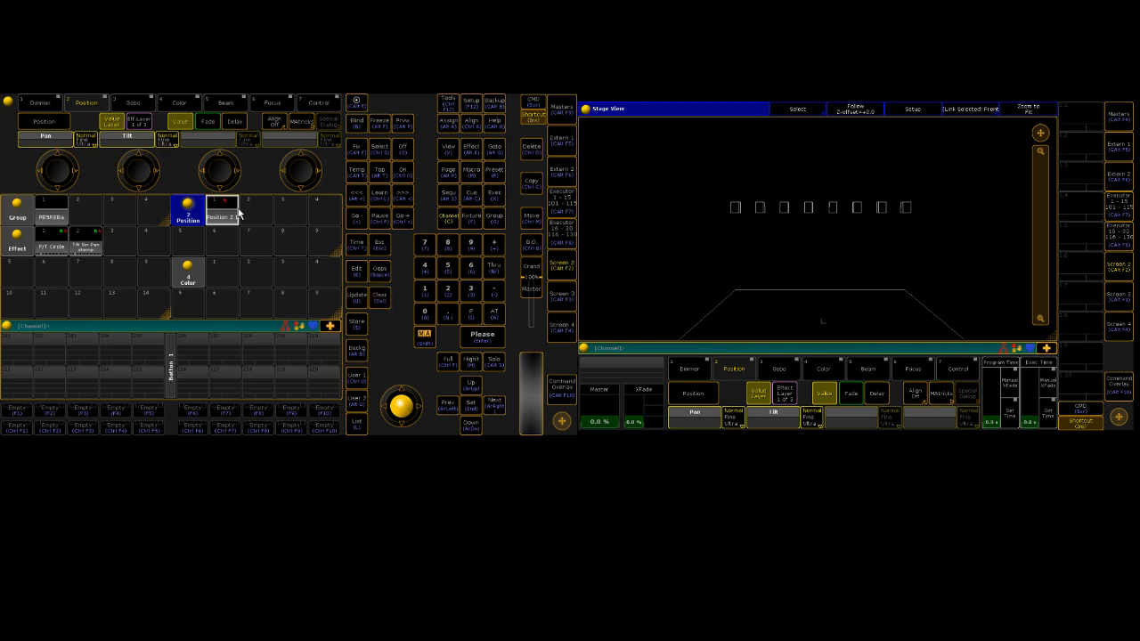
Step: Test the stored Position preset on the whole fixture group at full intensity, and clear the programmer
click(8, 214)
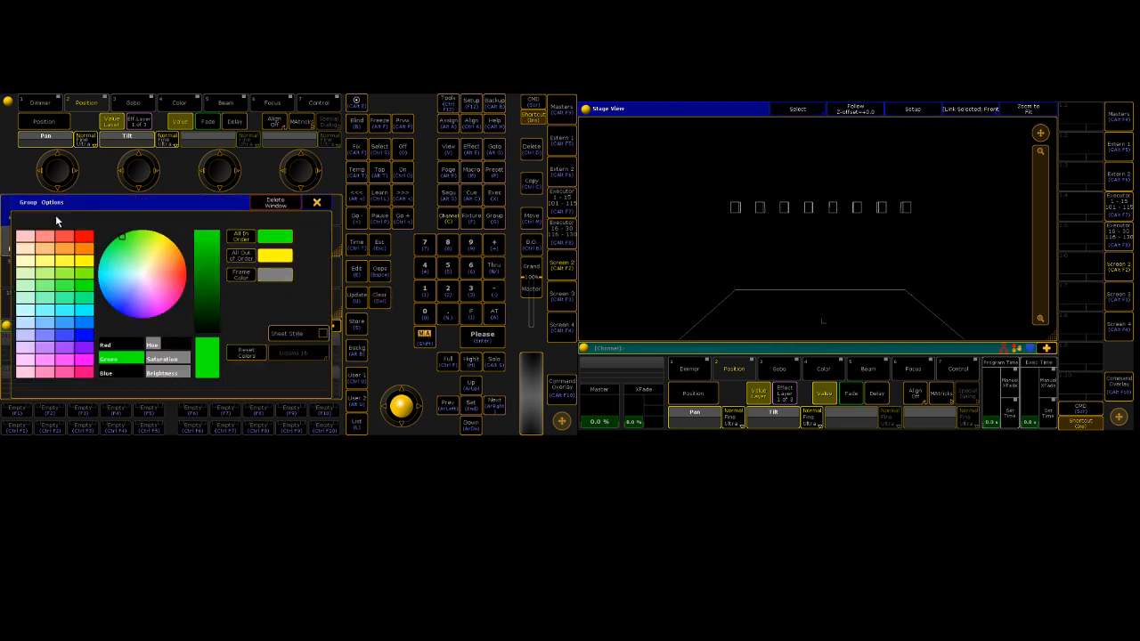
click(320, 204)
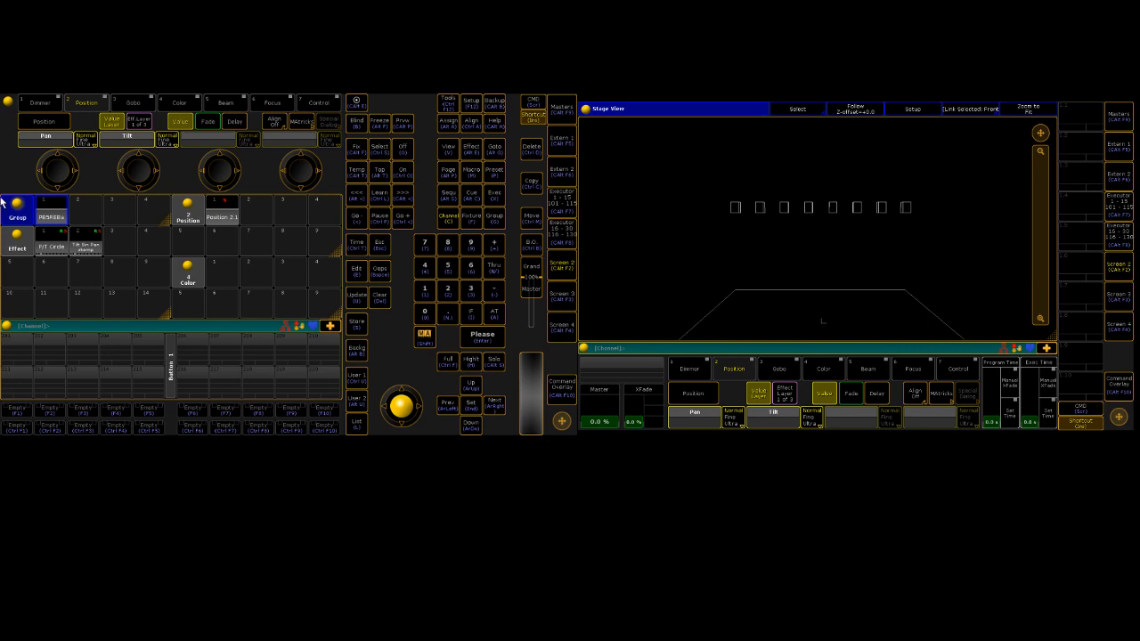
click(49, 214)
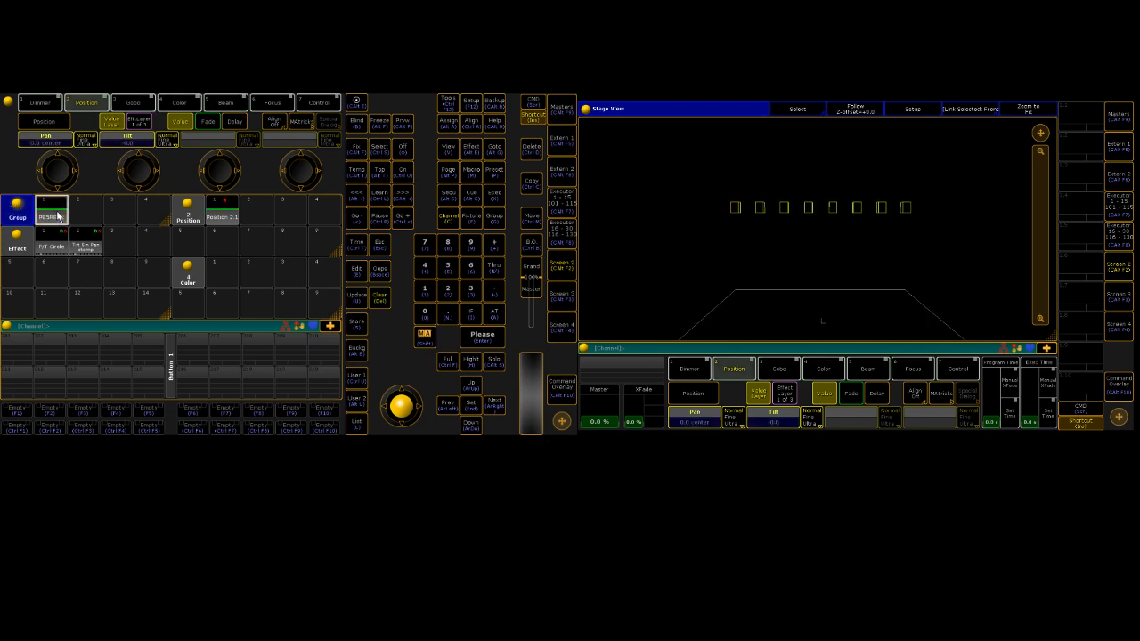
click(225, 216)
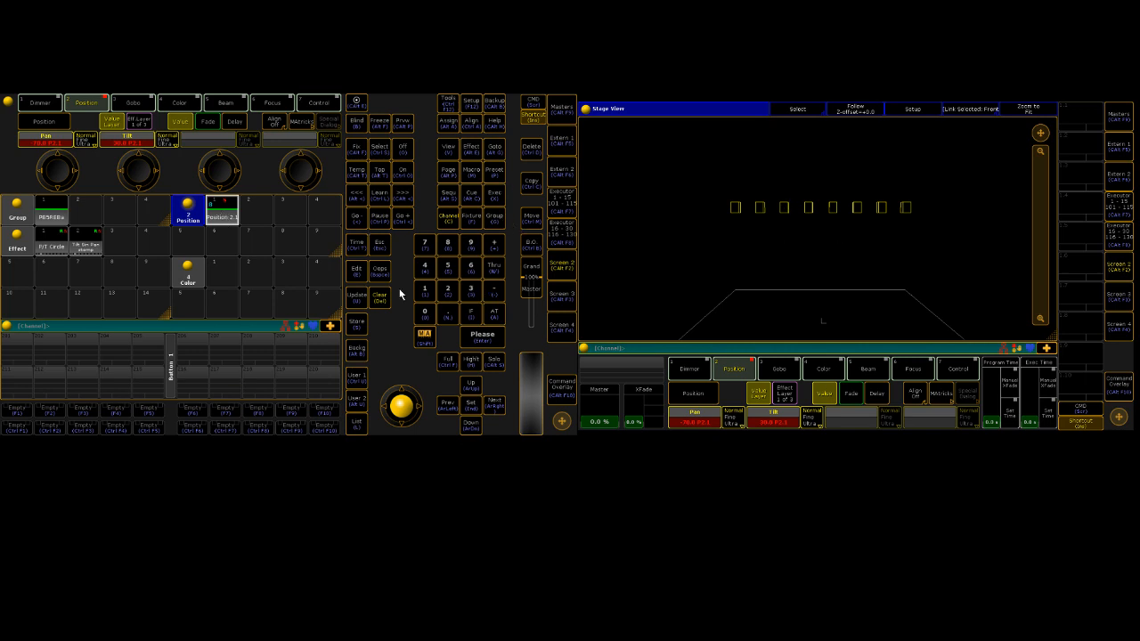
click(449, 362)
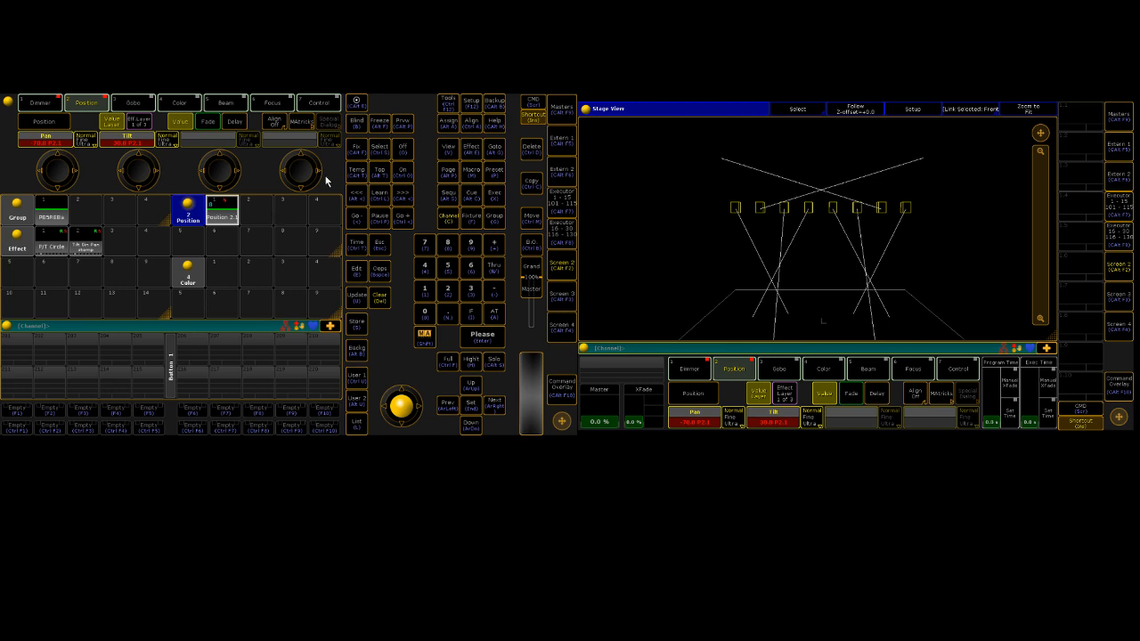
key(Delete)
key(Delete)
key(Delete)
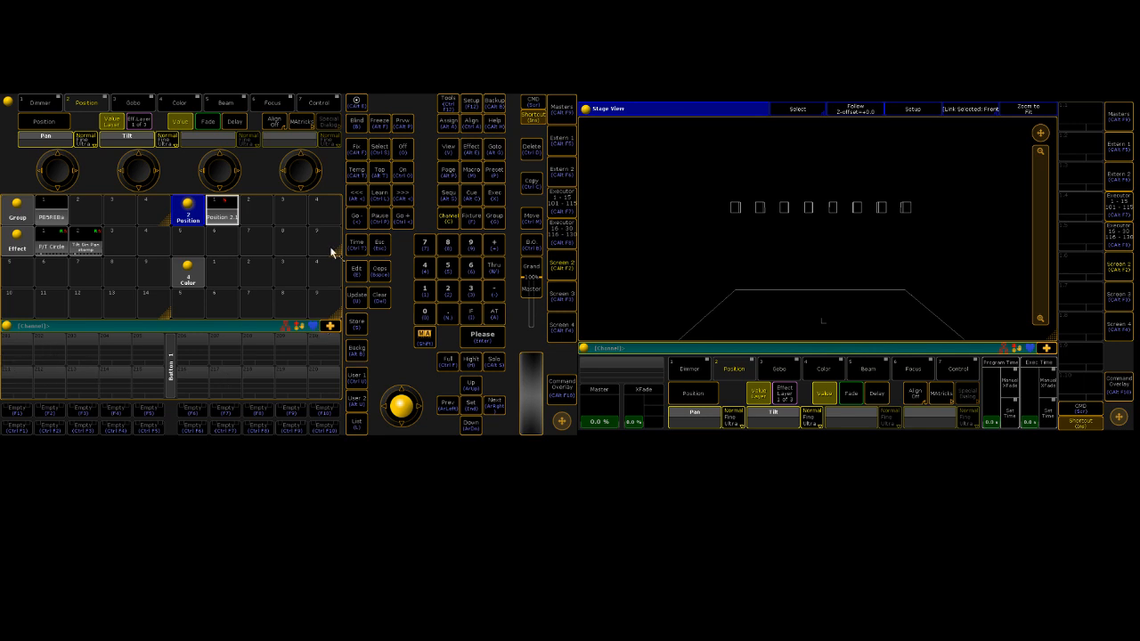
Step: Apply the Position preset to the fixture group at full intensity and store the look on the first button executor
click(55, 211)
click(221, 214)
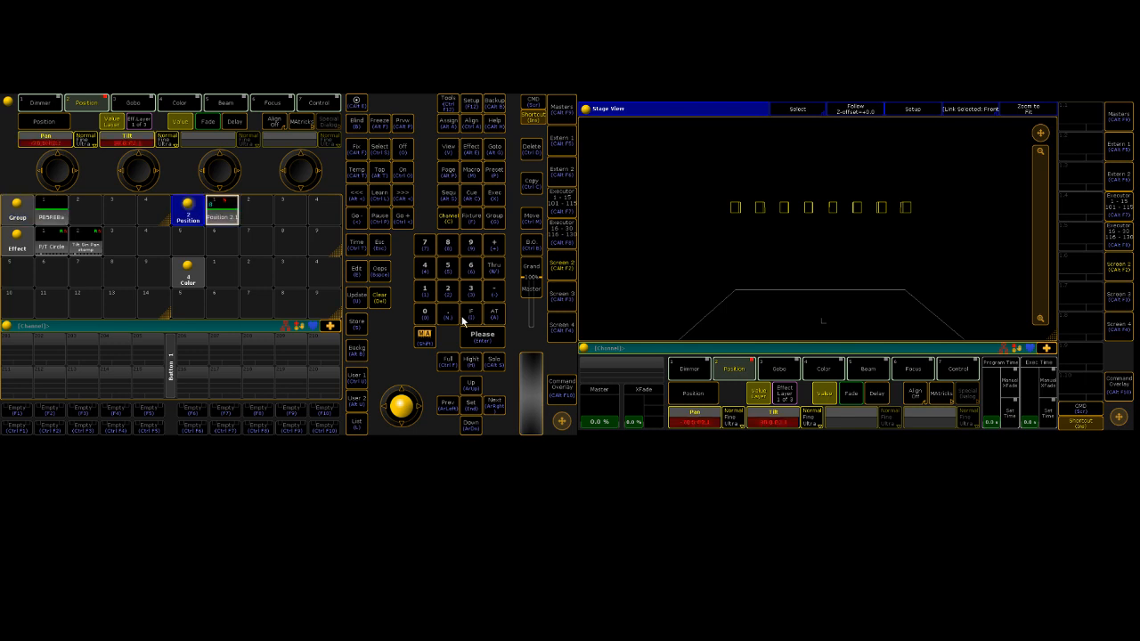
key(ctrl+f)
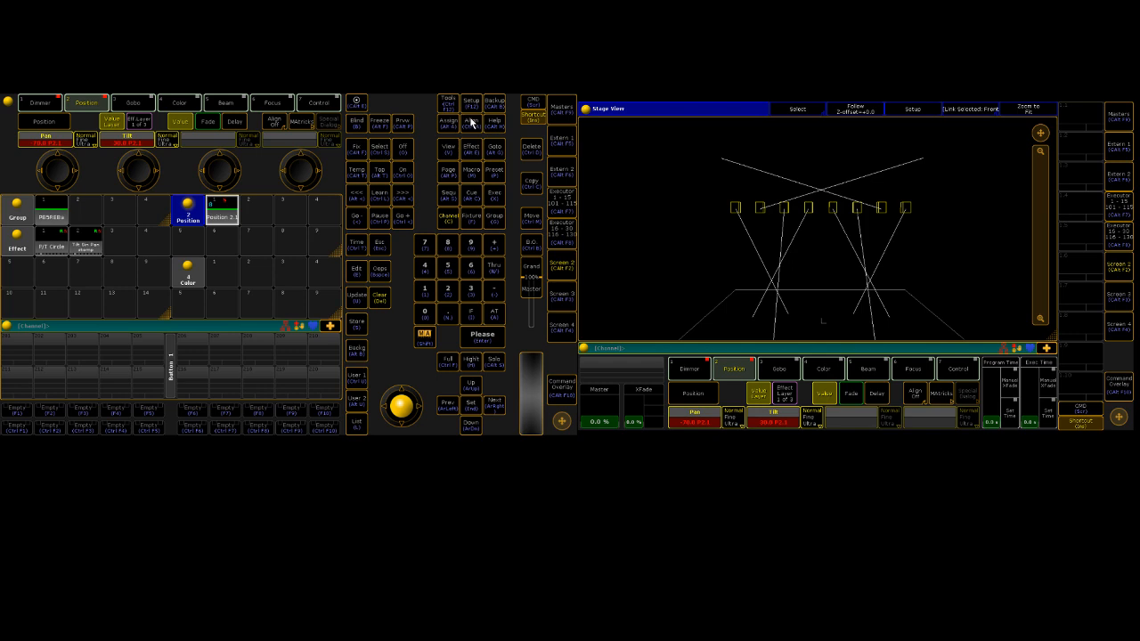
click(353, 329)
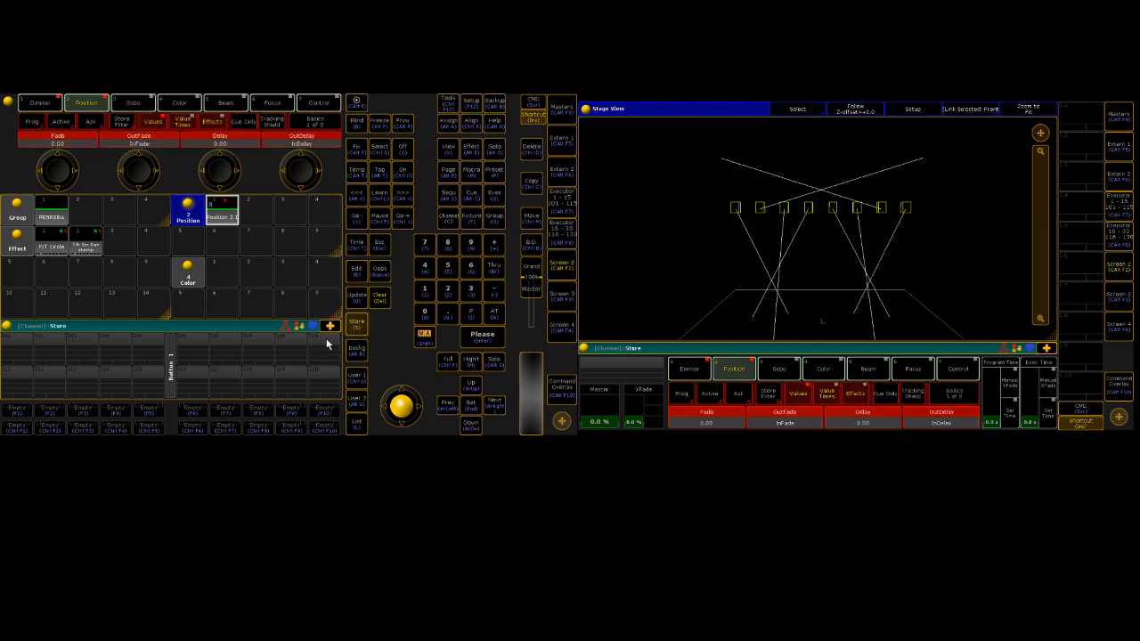
click(16, 354)
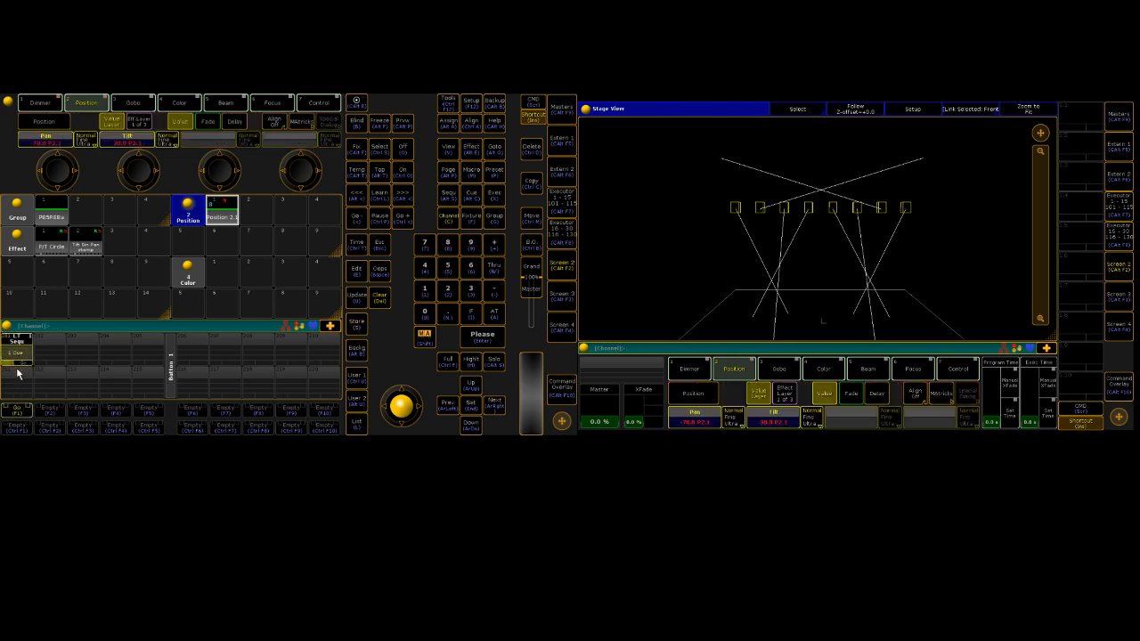
Step: Assign the Toggle function to the first button executor and clear the programmer
click(448, 124)
click(359, 169)
click(12, 357)
key(Delete)
key(Delete)
key(Delete)
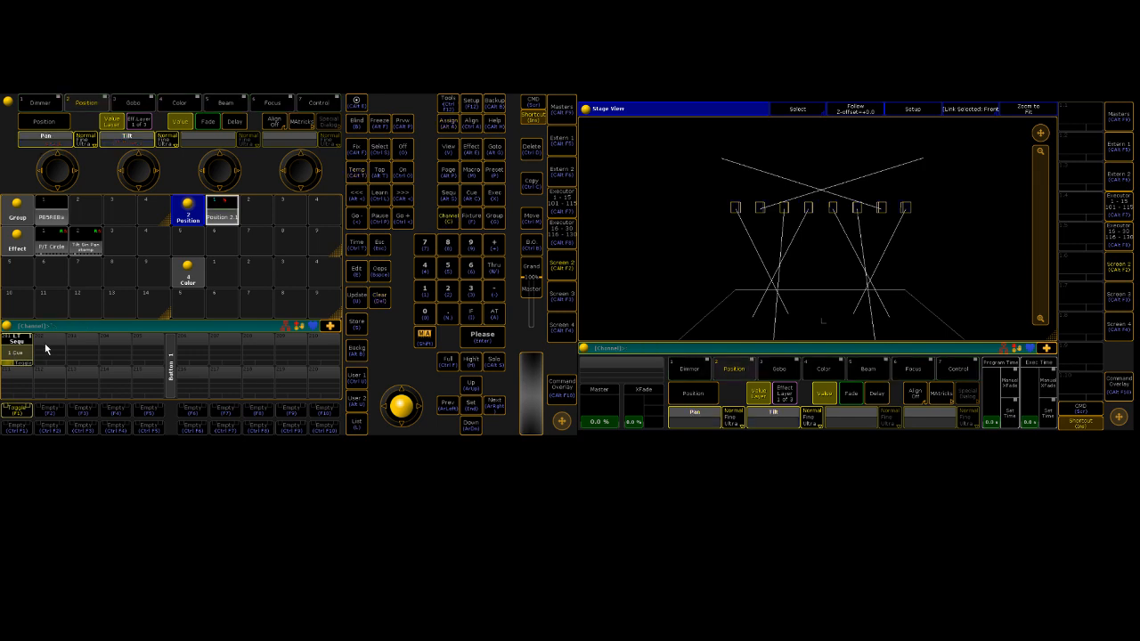
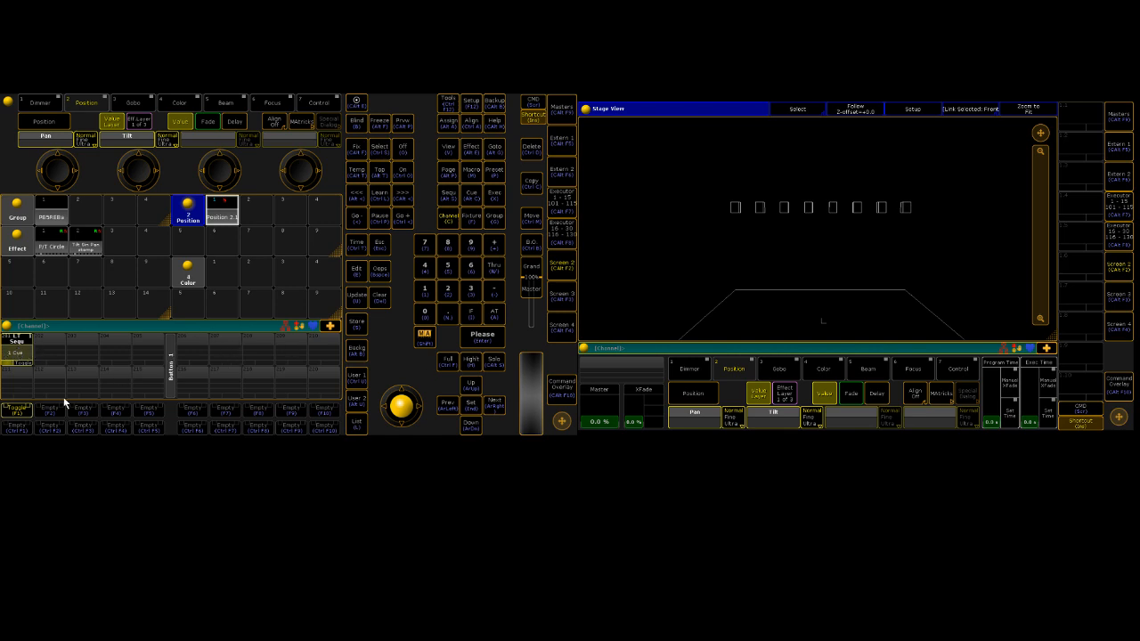
Step: View the first button executor's cue settings, and test its Toggle function by switching the stored look on and off several times
click(5, 359)
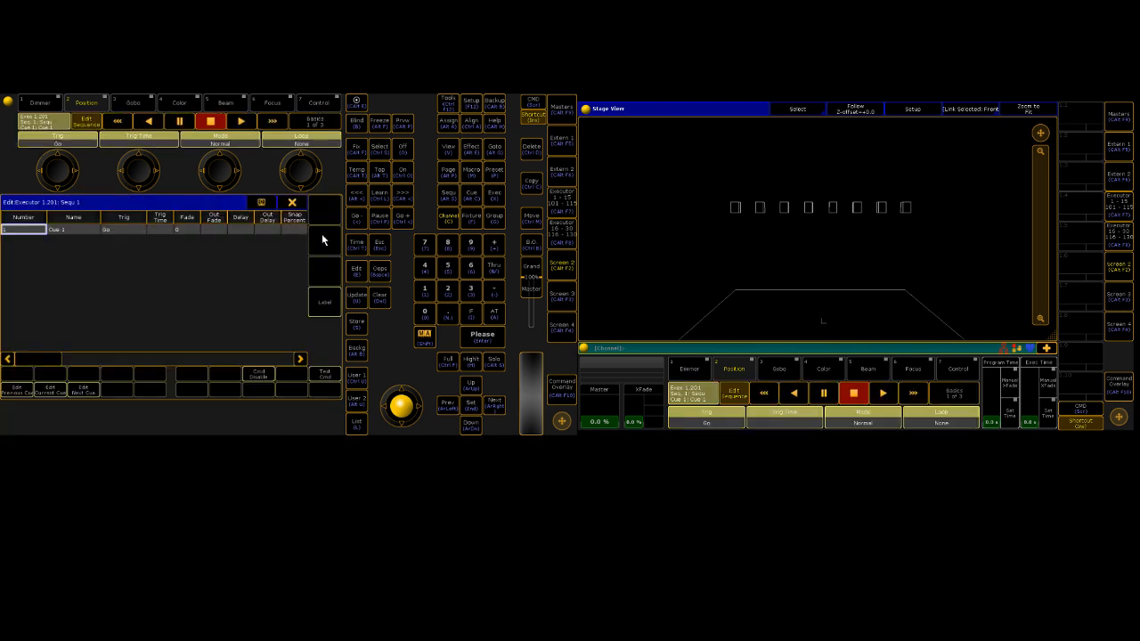
click(294, 204)
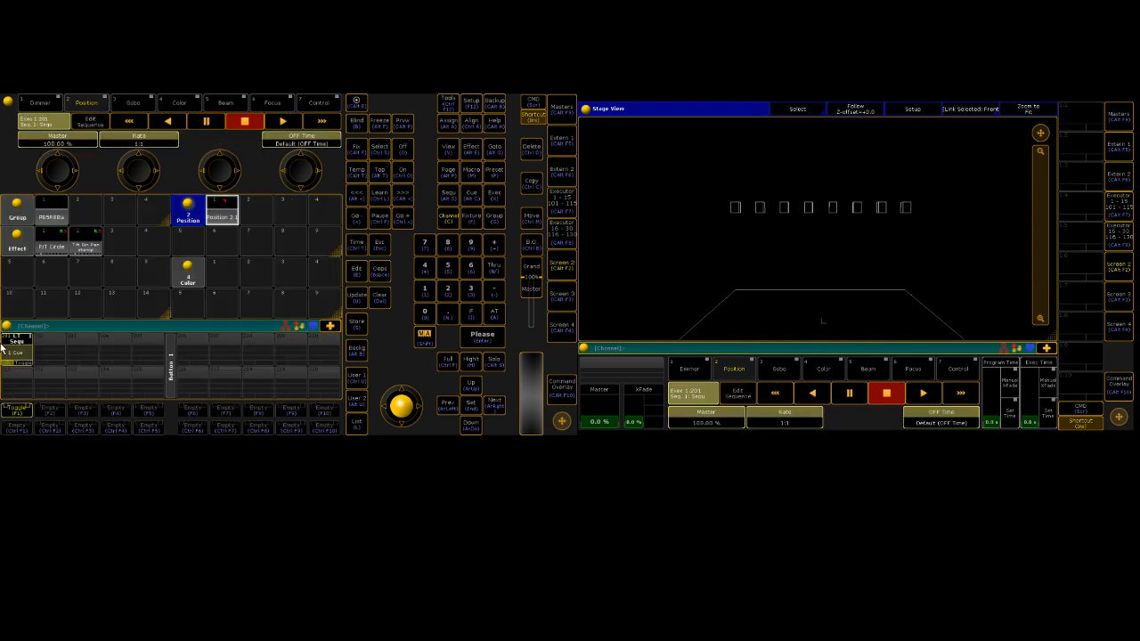
click(22, 398)
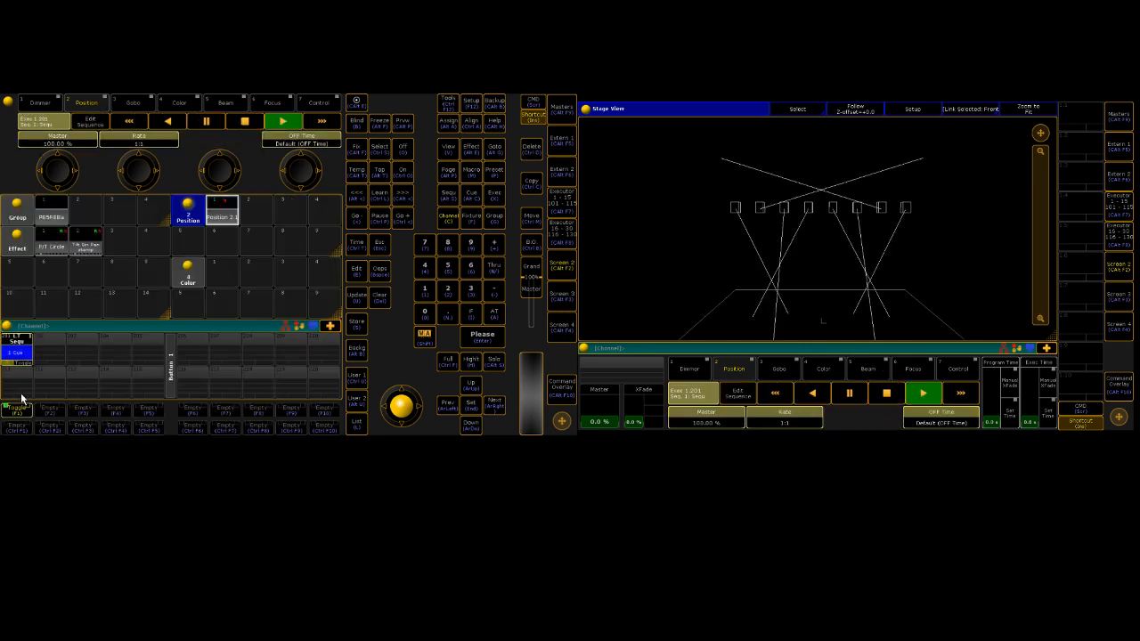
click(22, 398)
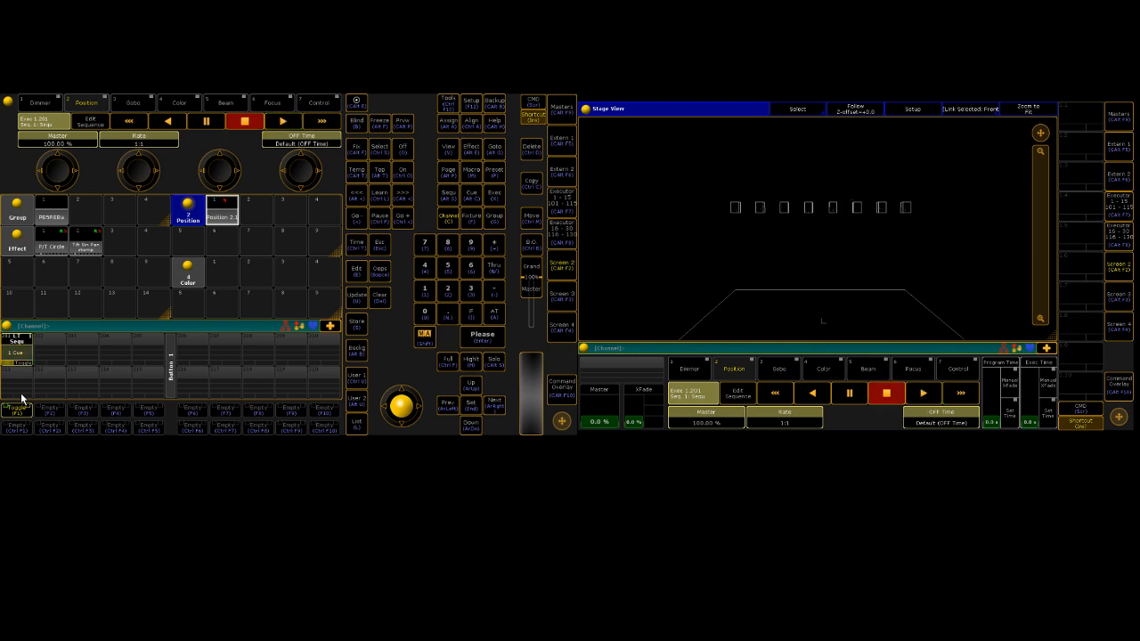
click(21, 398)
click(22, 398)
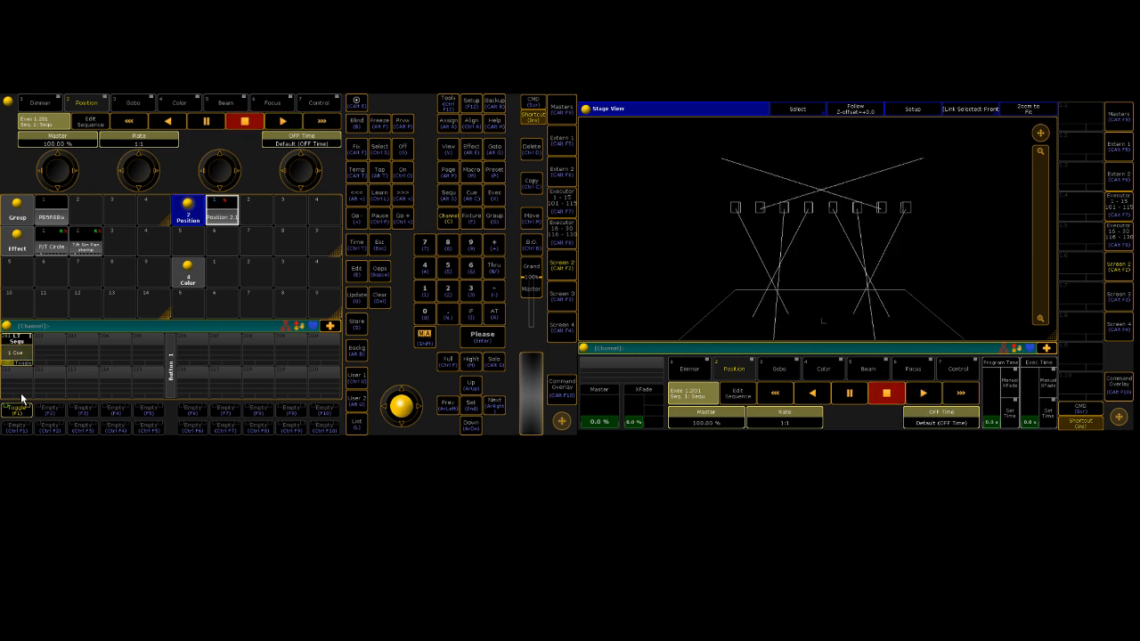
click(21, 398)
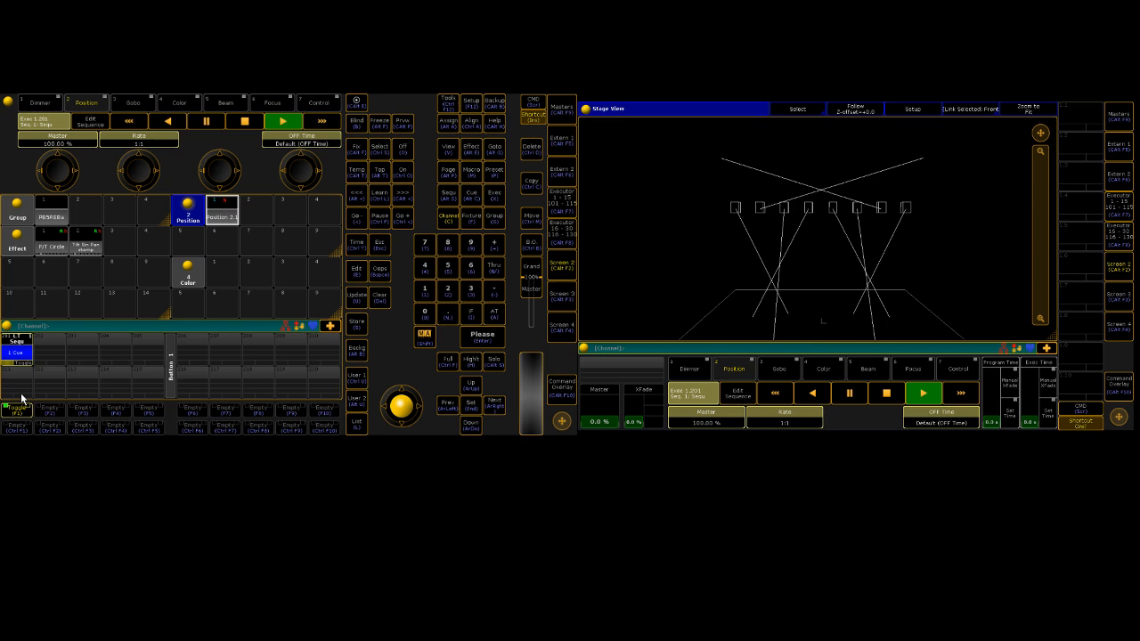
key(F1)
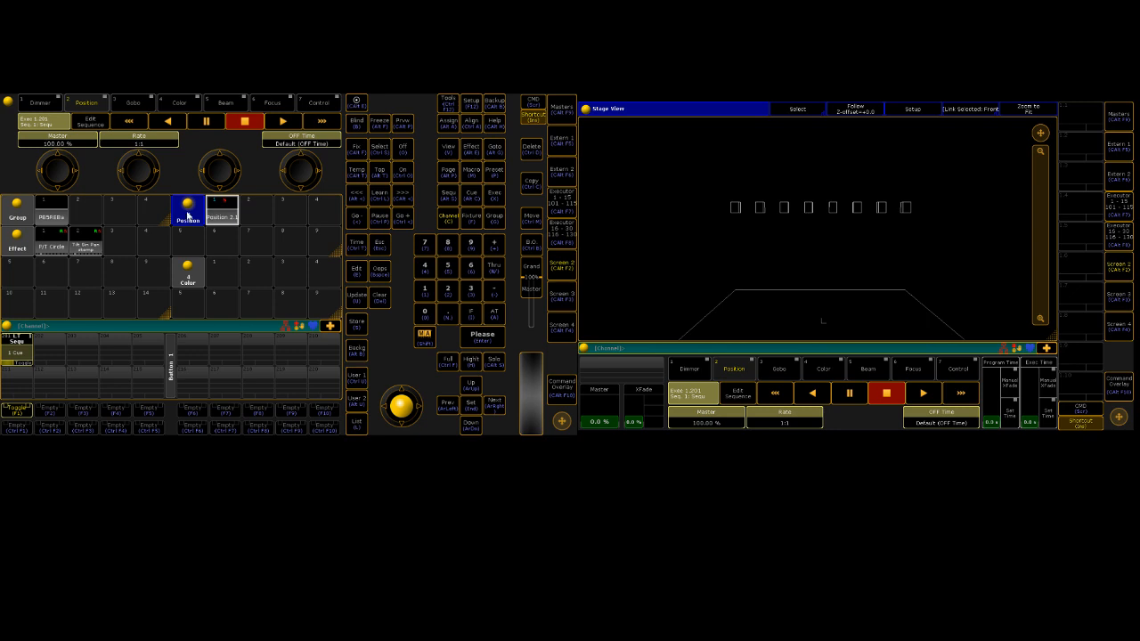
Step: Apply the P/T Circle effect to the fixture group and try to assign the Toggle function to the second button executor
click(51, 214)
click(53, 249)
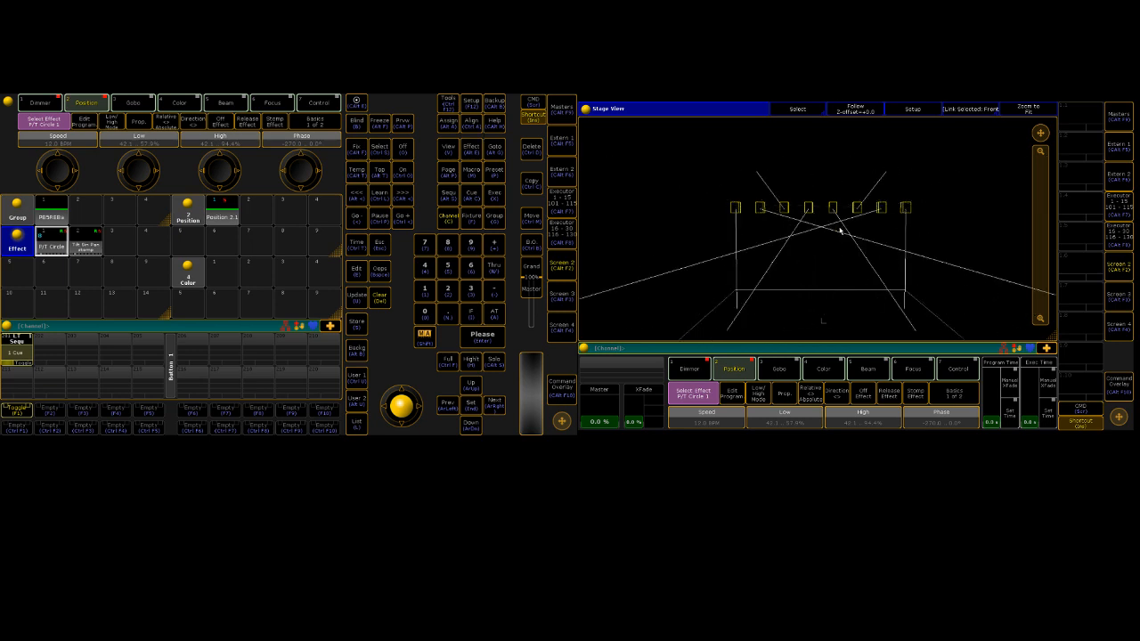
click(449, 122)
click(357, 169)
click(358, 169)
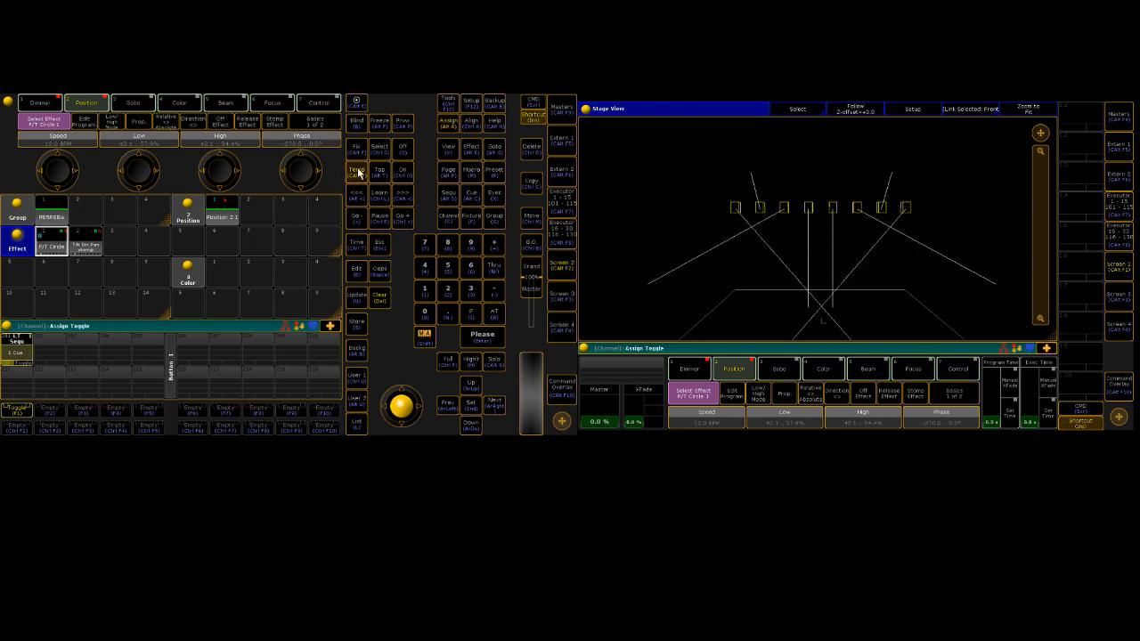
click(46, 347)
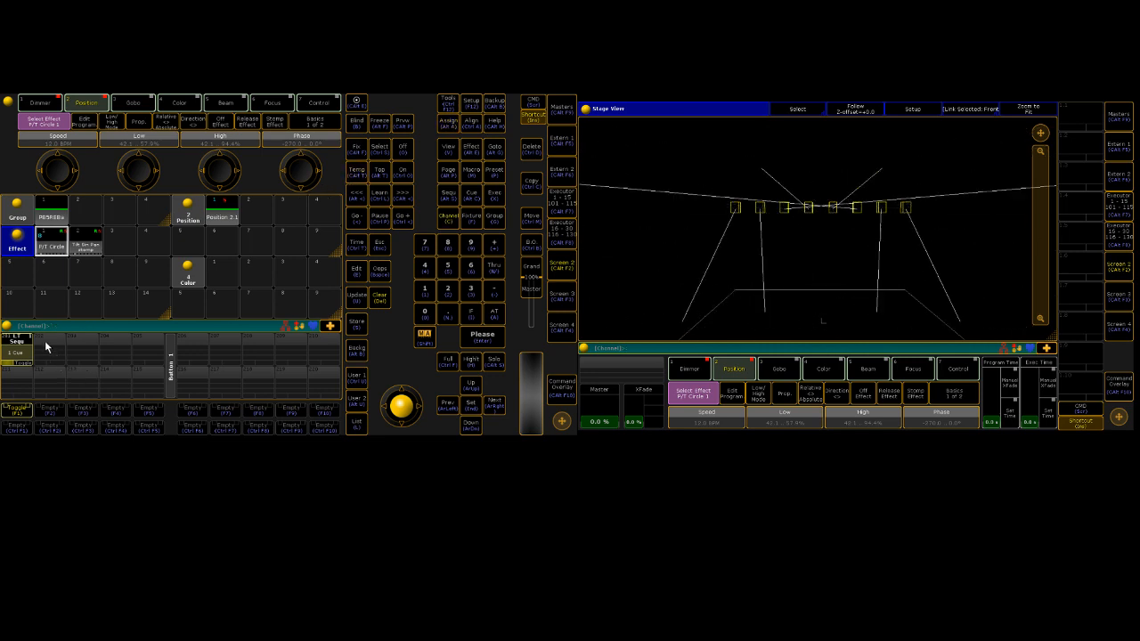
Step: Retry assigning Toggle to the empty second button executor, viewing its assignment settings between attempts
click(449, 122)
click(359, 177)
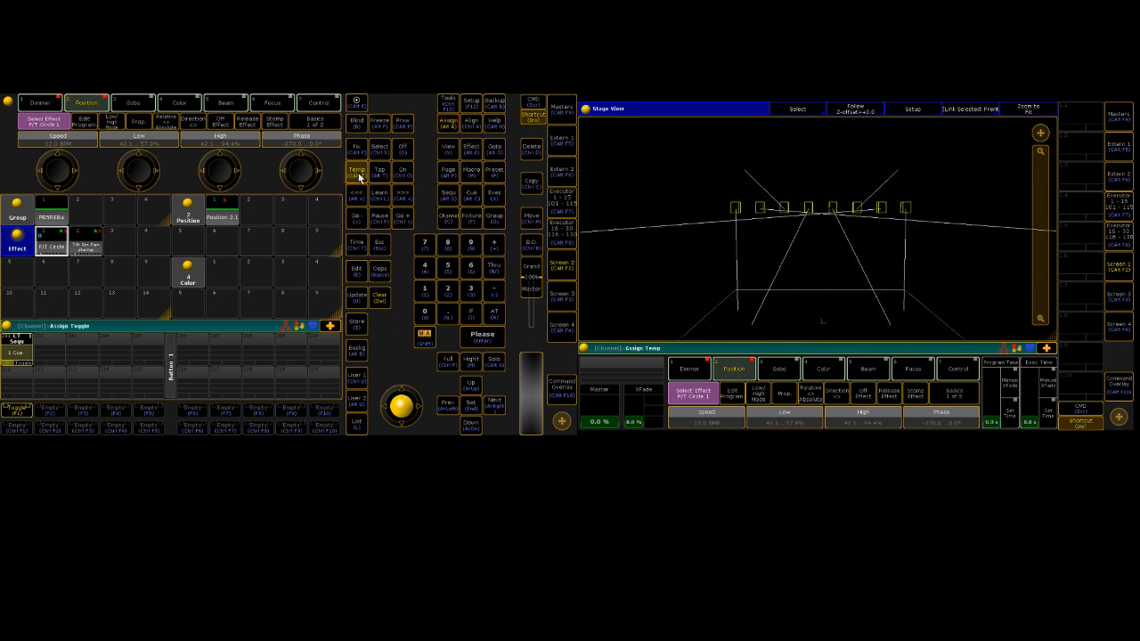
click(56, 350)
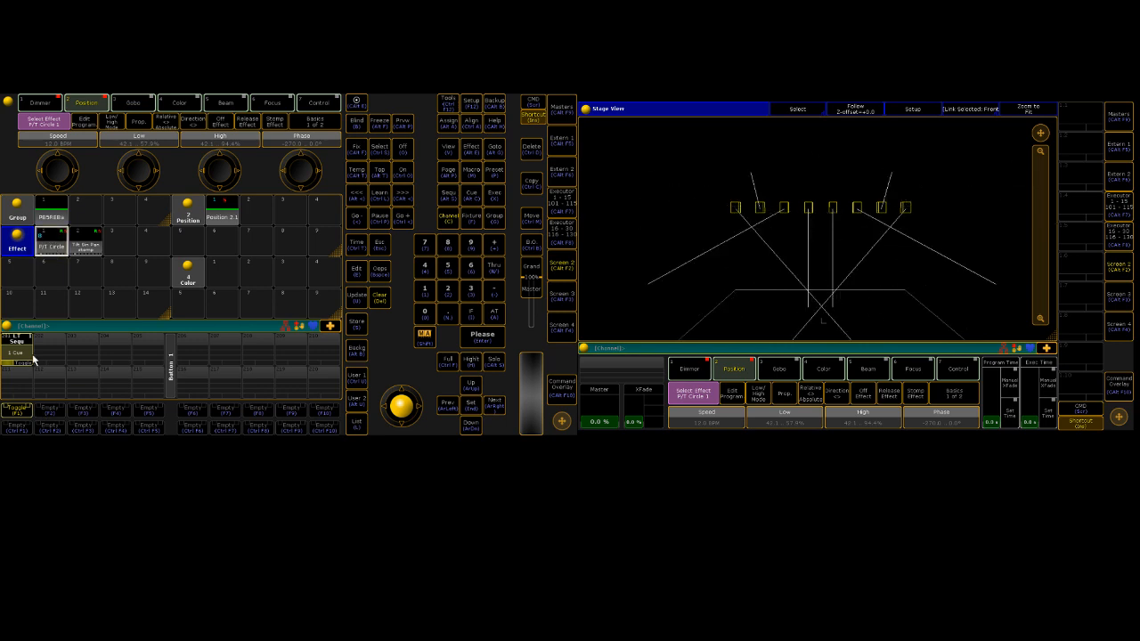
click(59, 340)
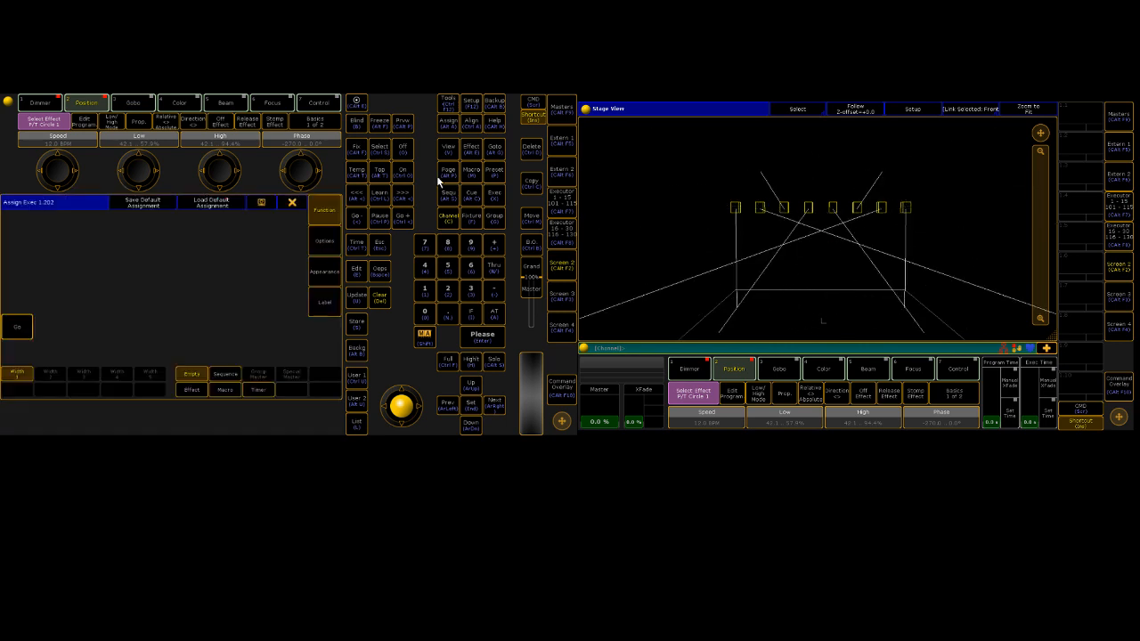
click(290, 204)
click(448, 124)
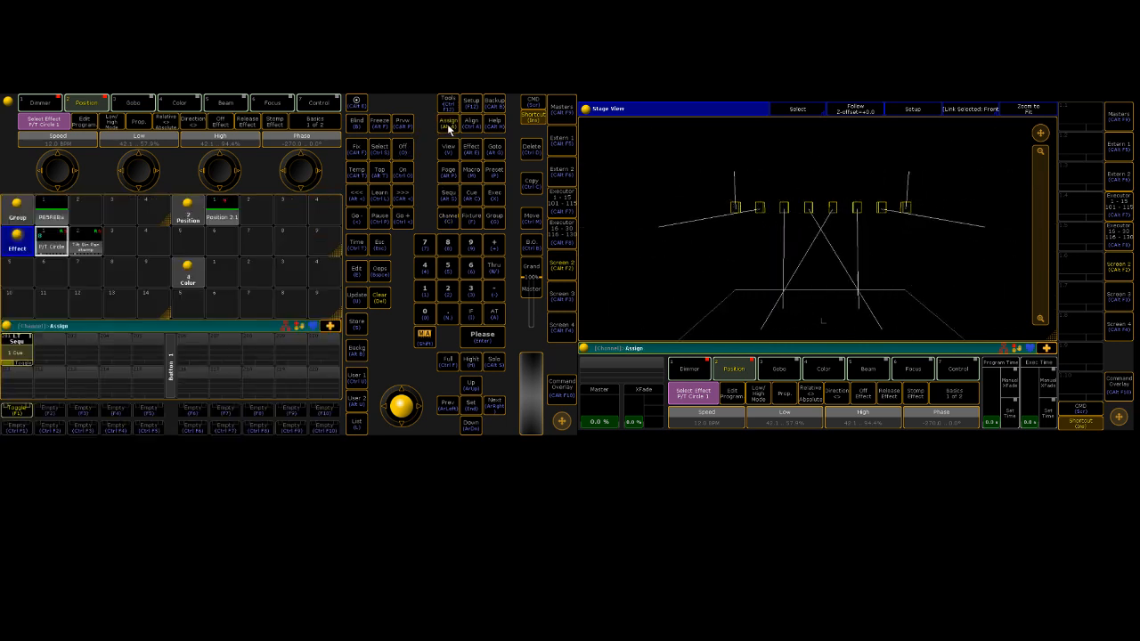
click(355, 173)
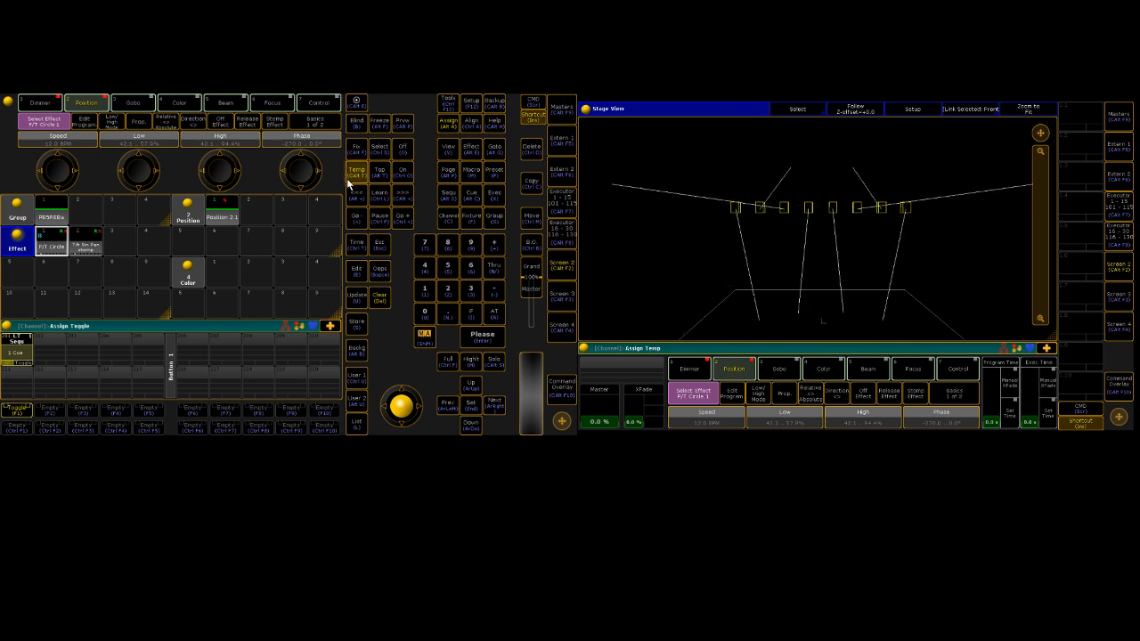
click(61, 349)
Step: Reapply the P/T Circle effect to the fixture group, try to assign Toggle to the second button executor, and clear the programmer
click(51, 213)
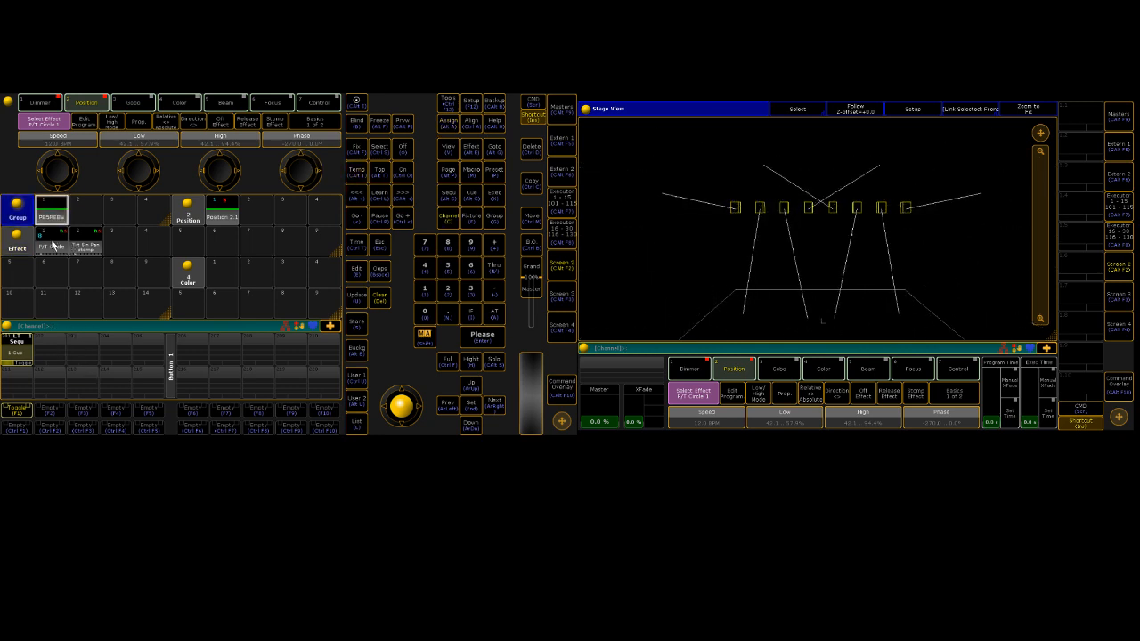
click(52, 245)
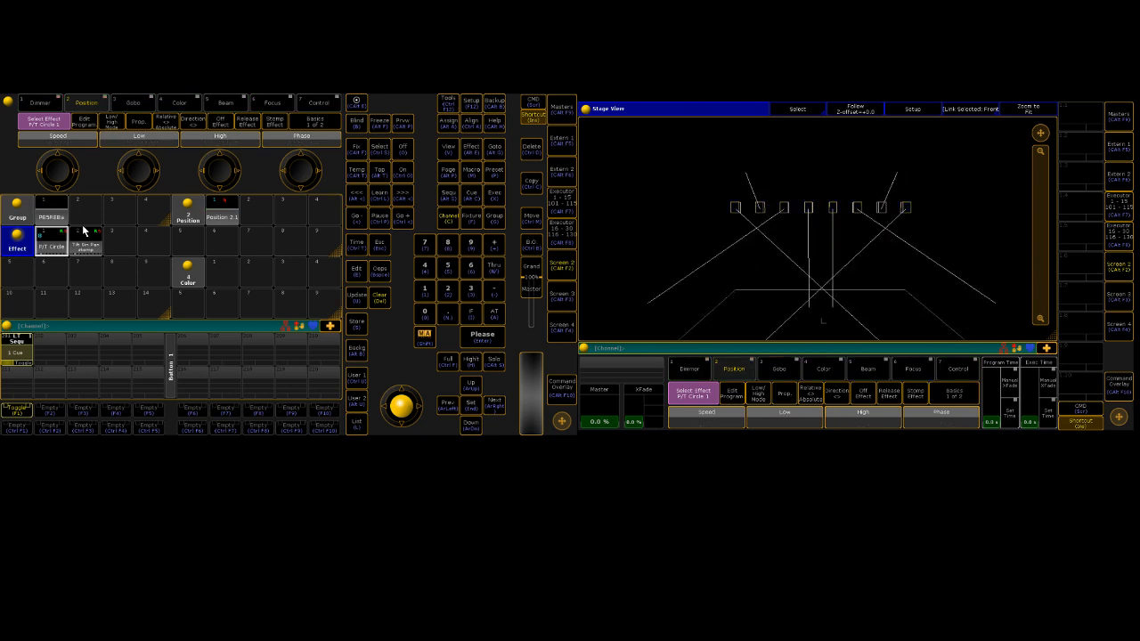
click(51, 213)
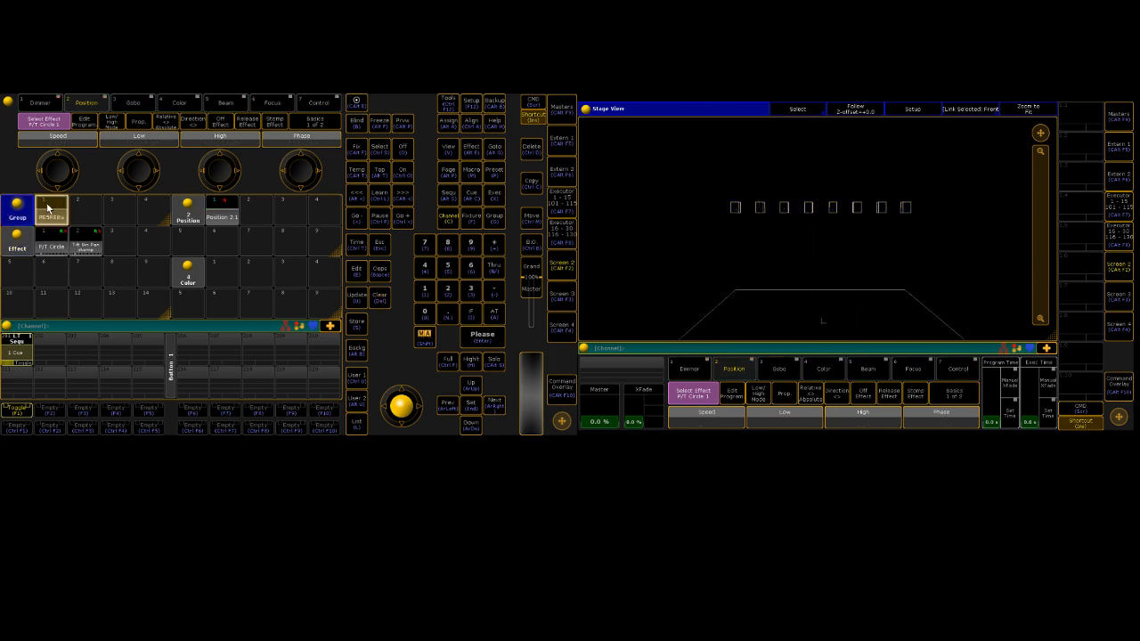
click(457, 124)
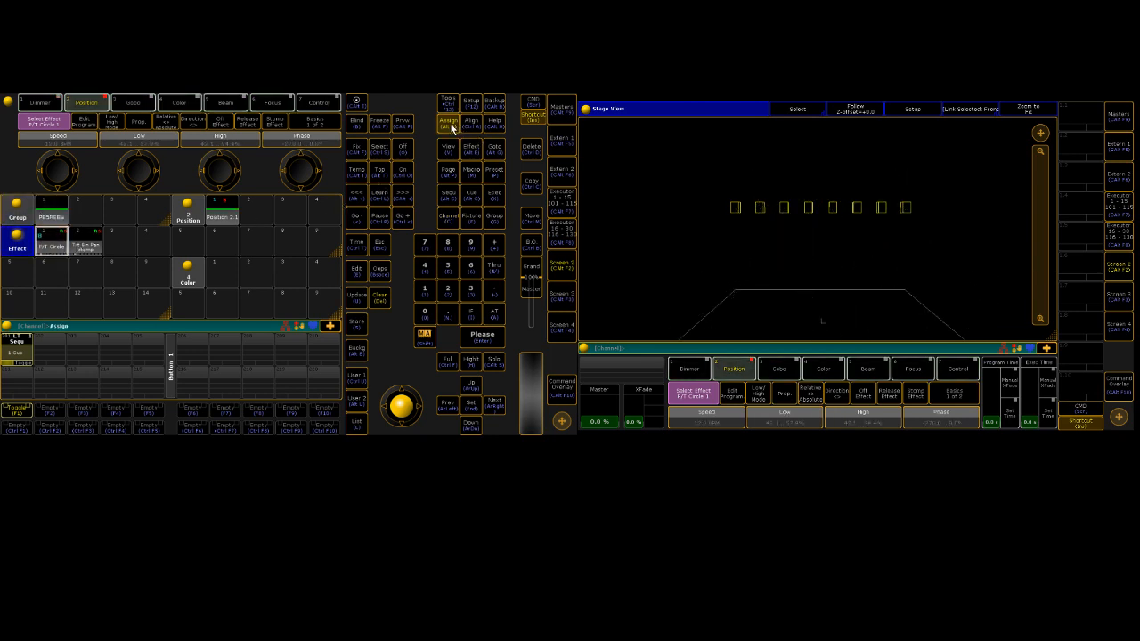
click(356, 172)
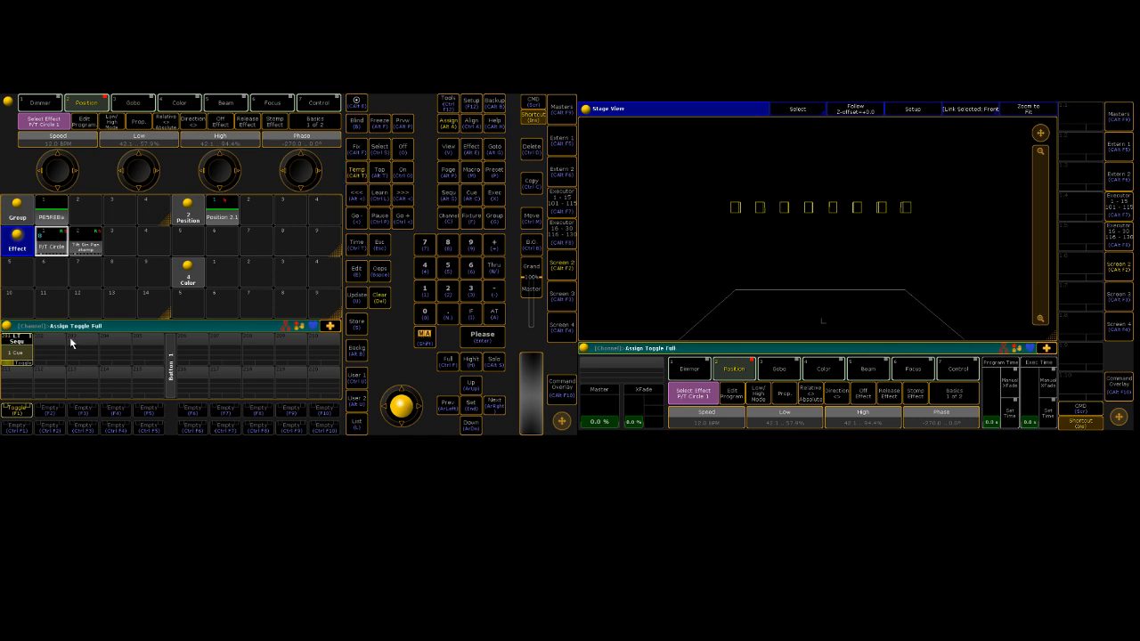
click(51, 352)
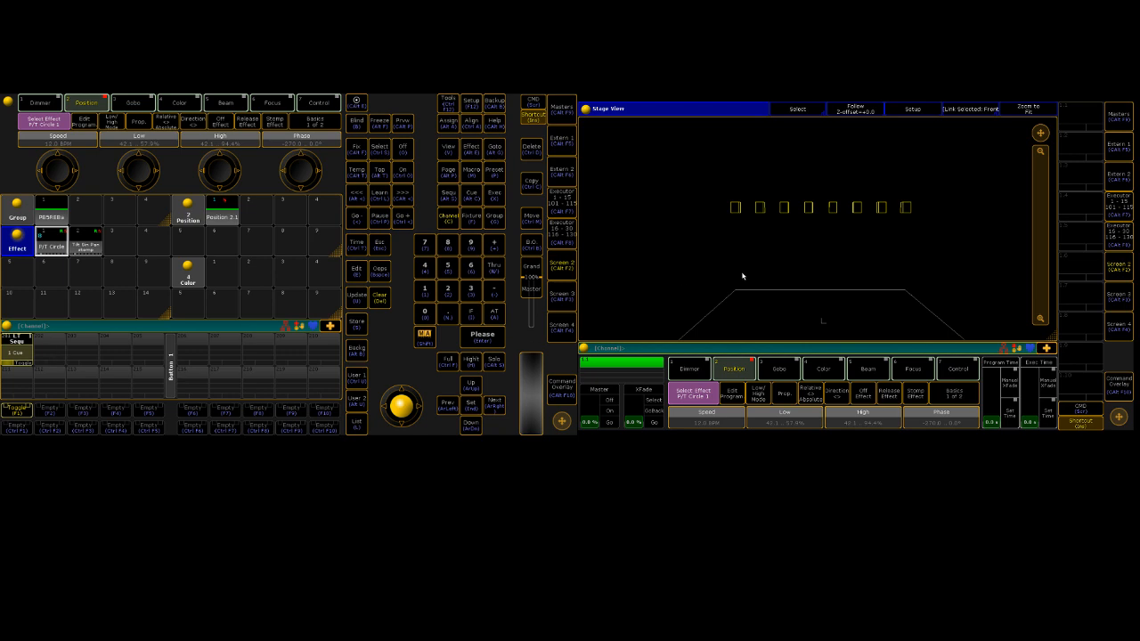
key(Delete)
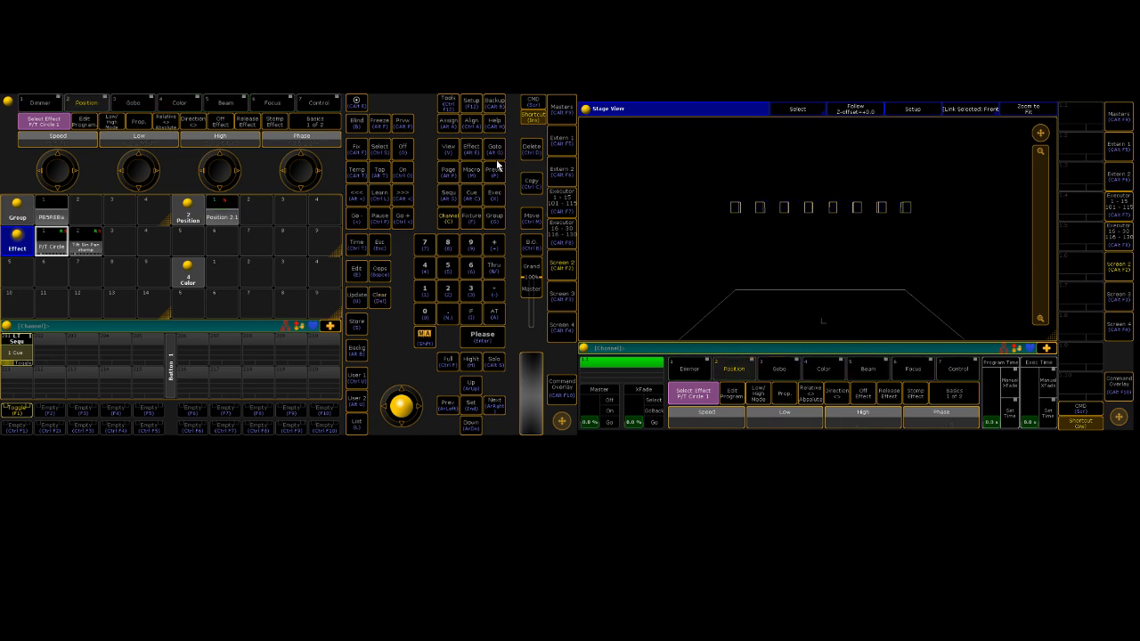
Step: Save the current show under its existing name
click(490, 102)
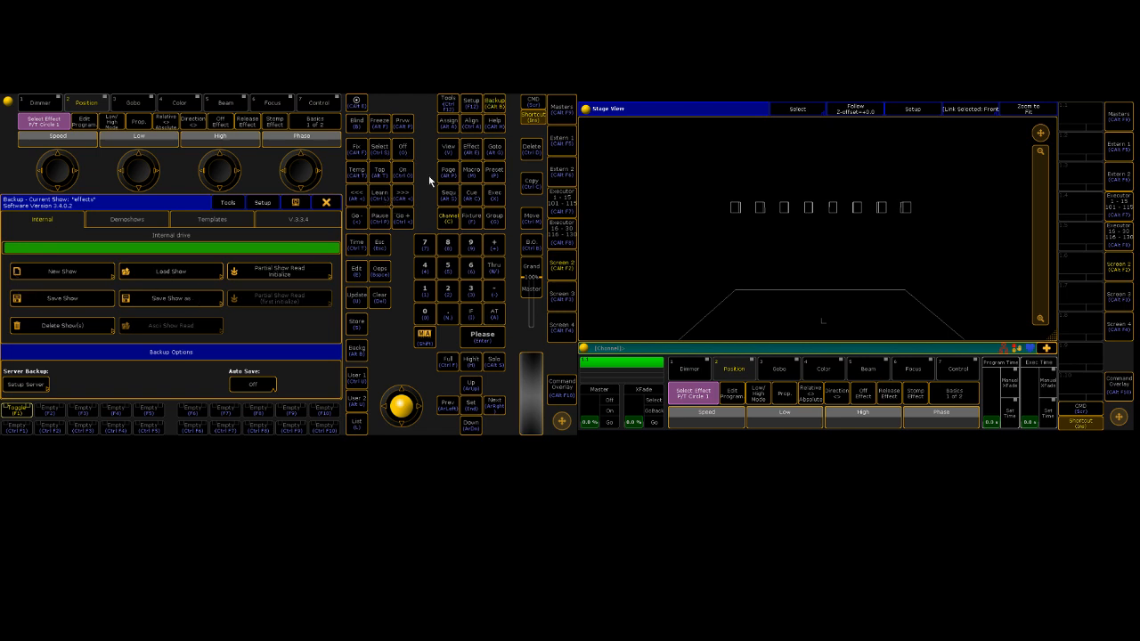
click(496, 106)
click(496, 107)
click(496, 107)
click(494, 105)
click(494, 105)
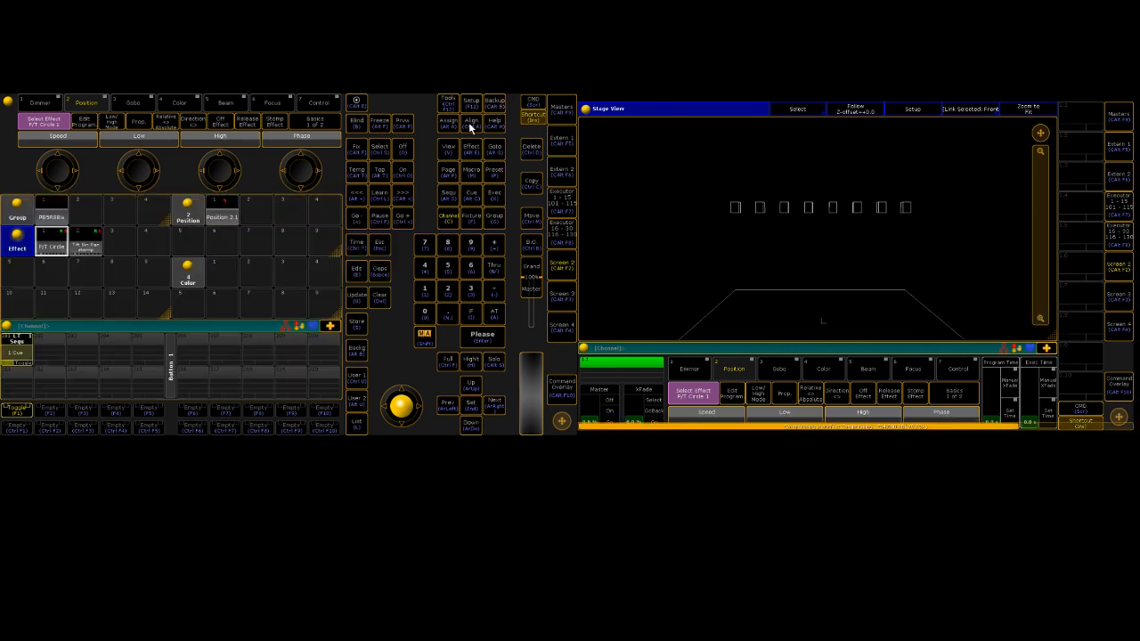
Step: Reload the effects.show.gz show file with only its show data and close the backup window
click(495, 105)
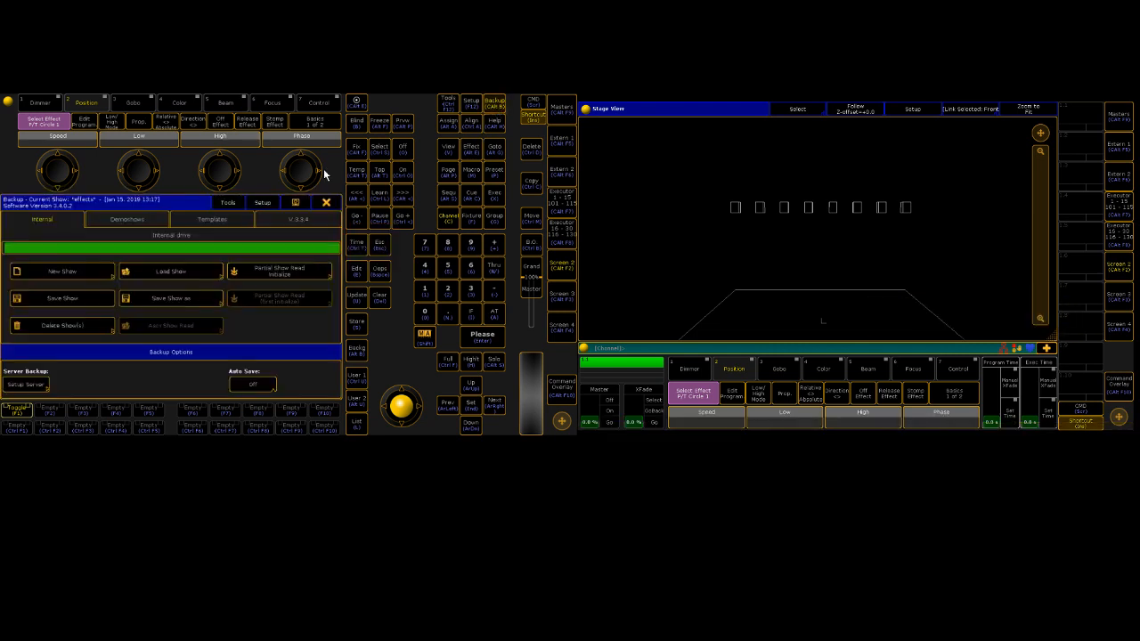
click(171, 270)
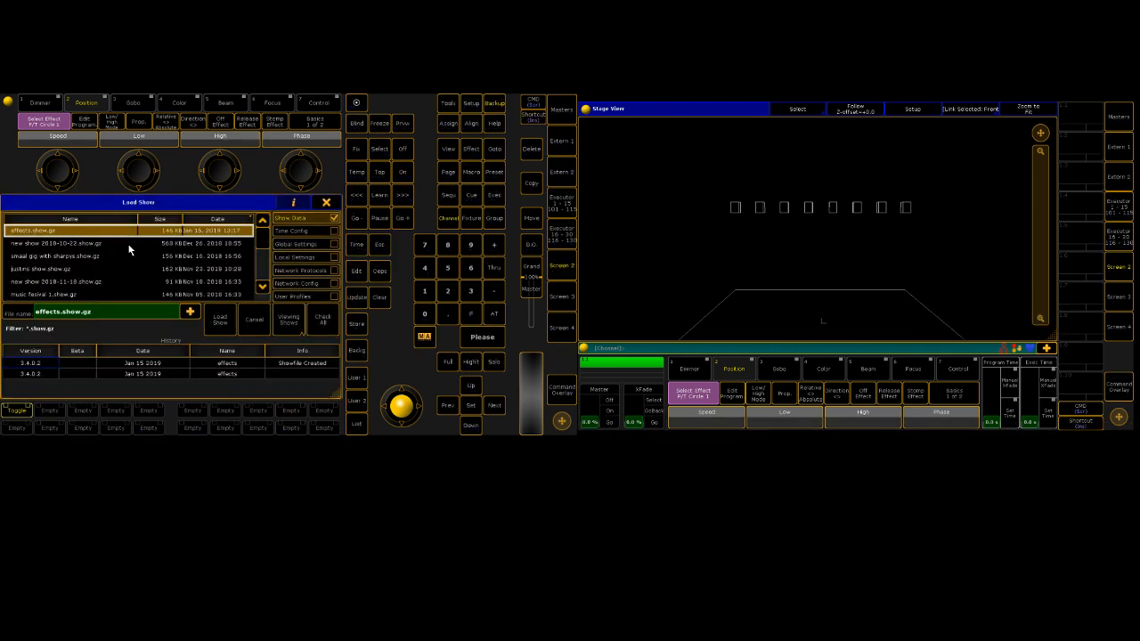
click(219, 322)
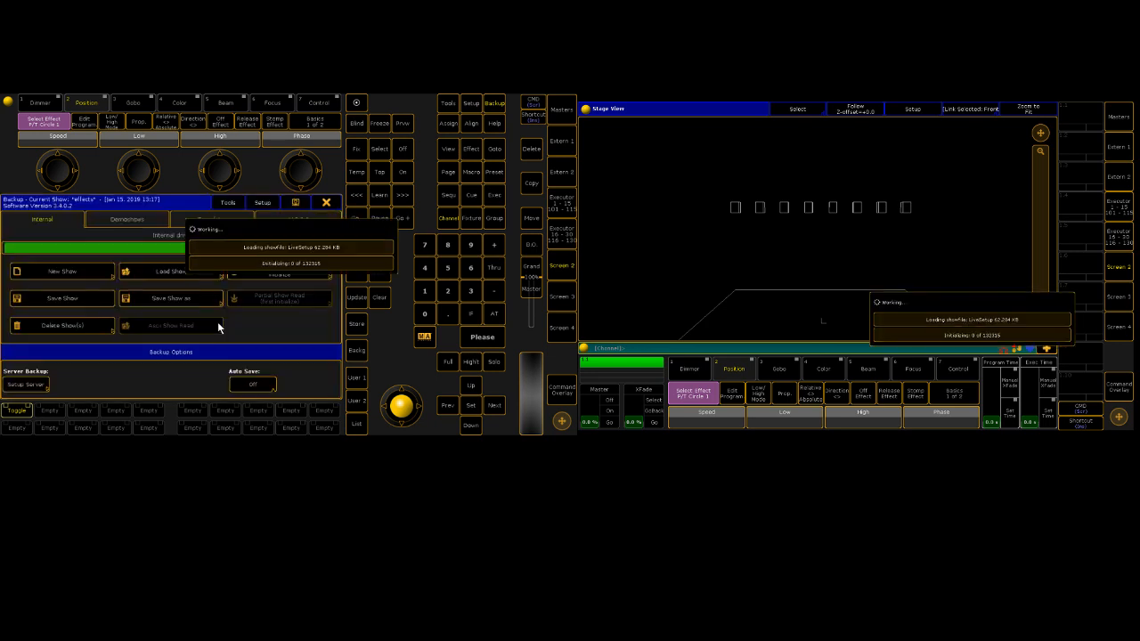
click(326, 202)
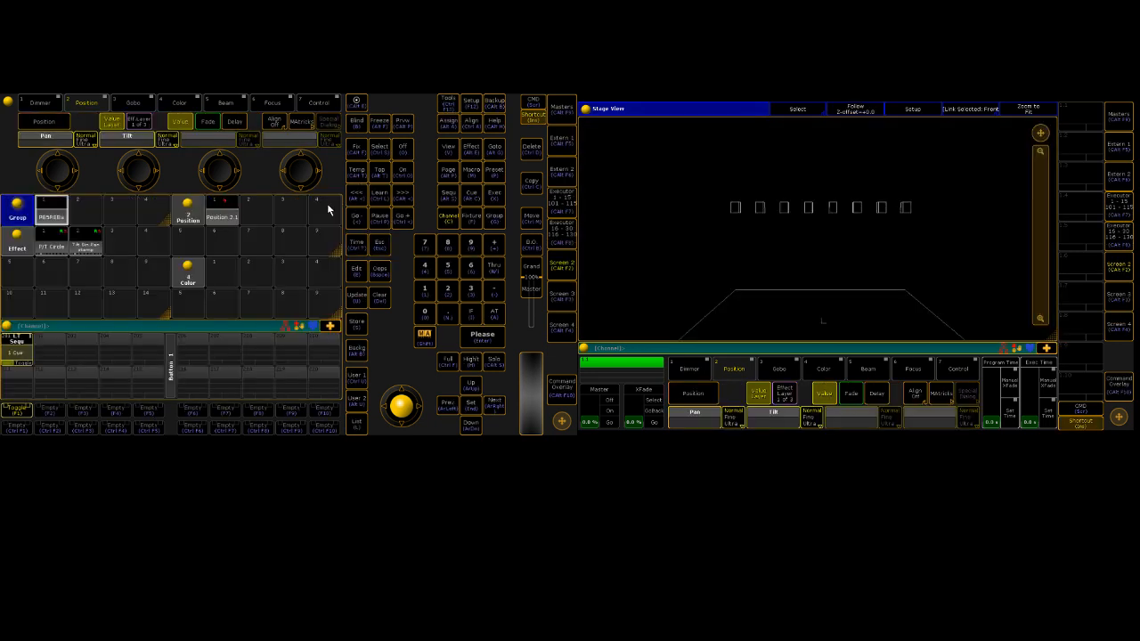
Step: Apply the P/T Circle effect to the fixture group in the reloaded show and try to assign Toggle to an empty button executor
click(53, 217)
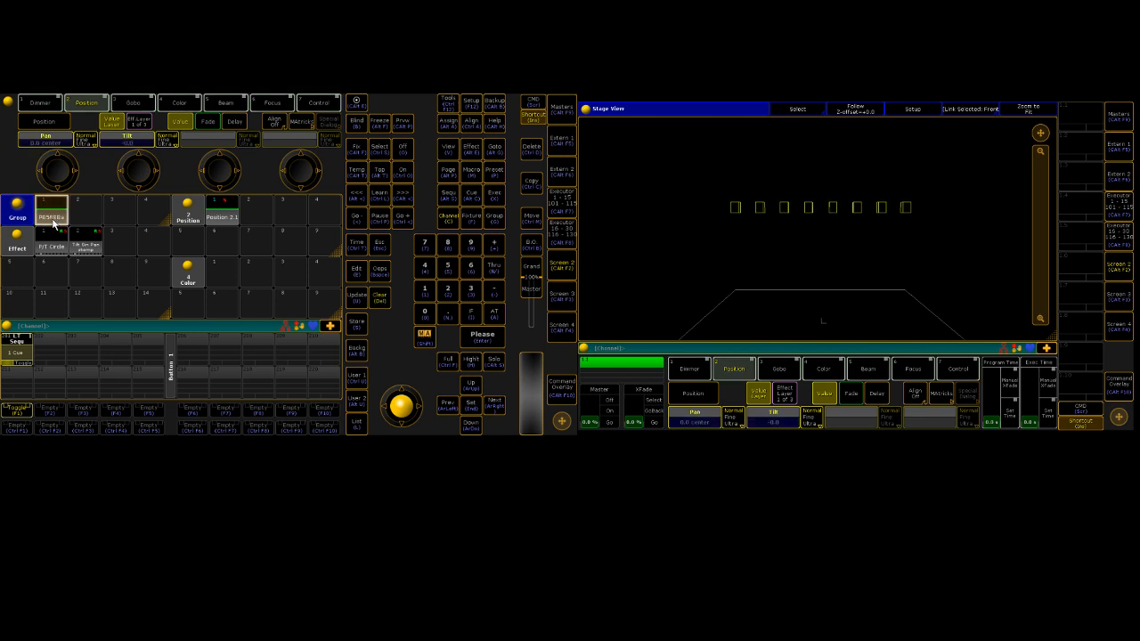
click(54, 243)
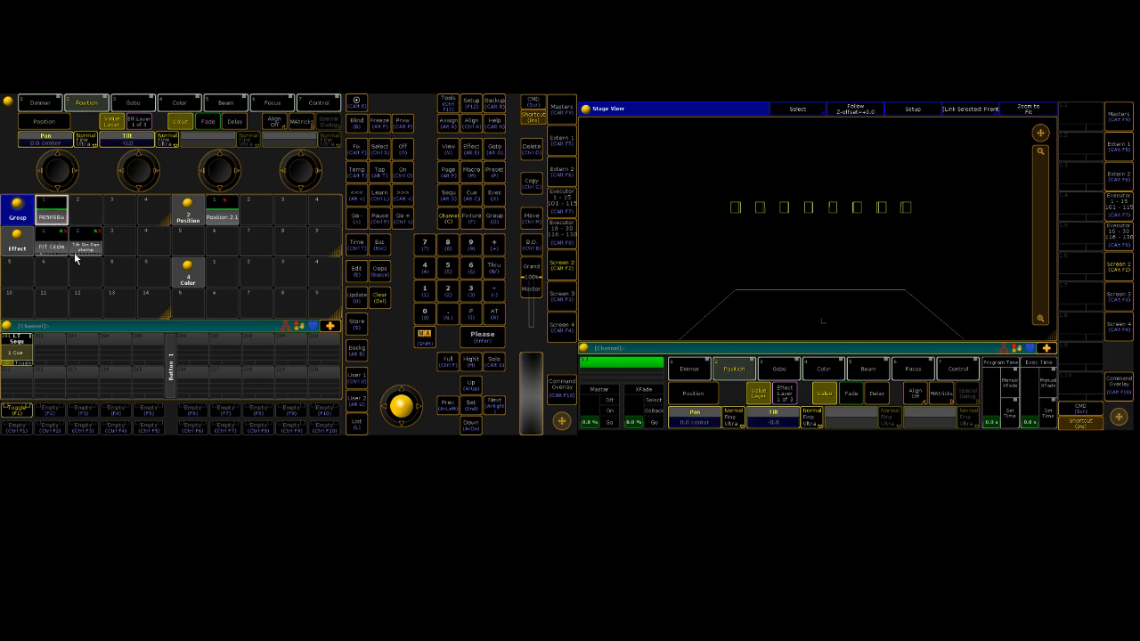
click(451, 124)
click(356, 171)
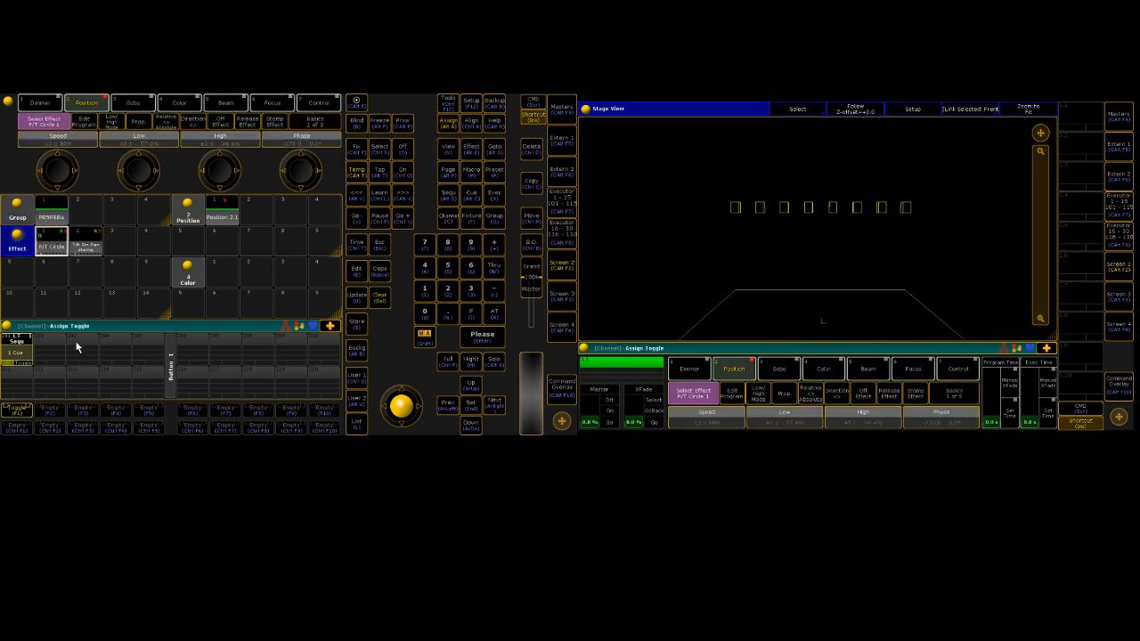
click(30, 352)
click(451, 124)
click(357, 171)
click(111, 360)
Step: Test the first executor's stored look together with the P/T Circle effect applied to the fixture group
key(F1)
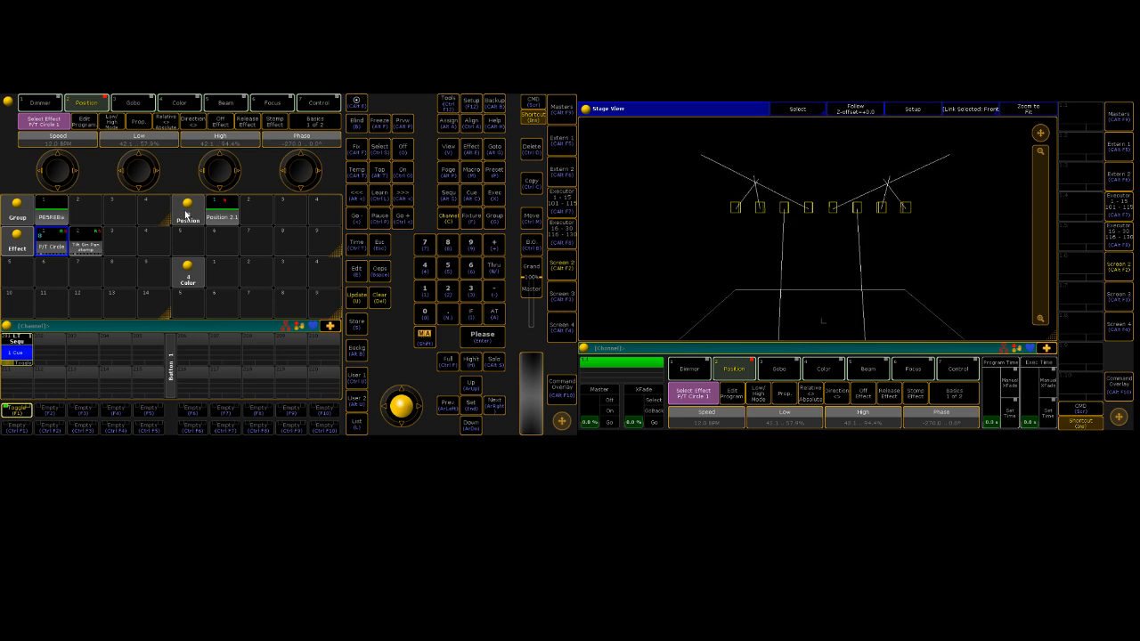
key(Delete)
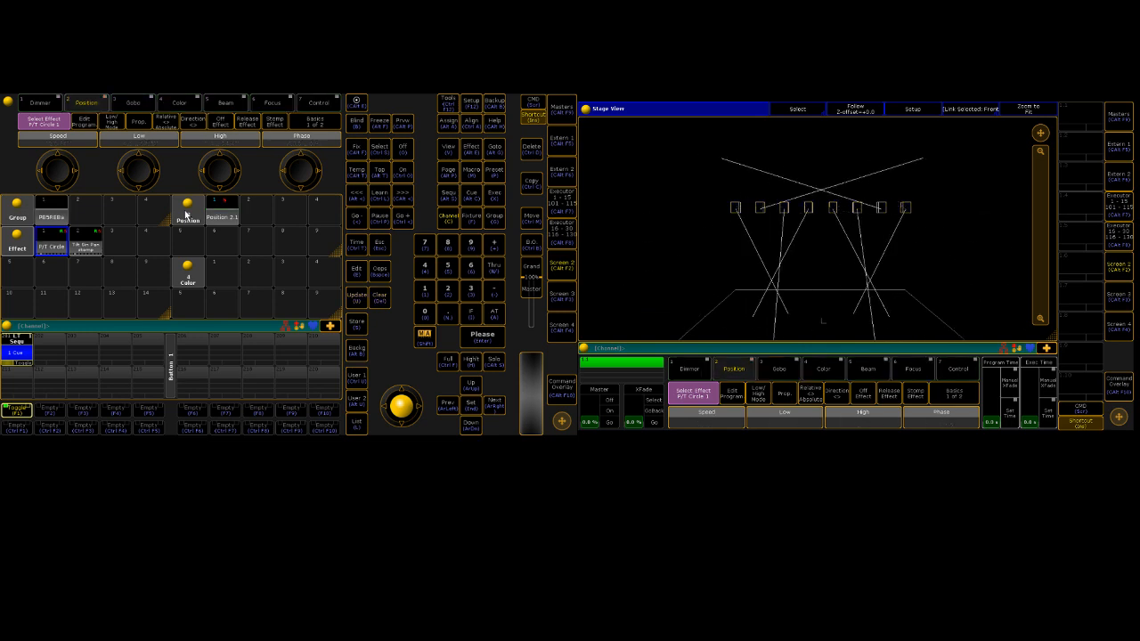
click(50, 225)
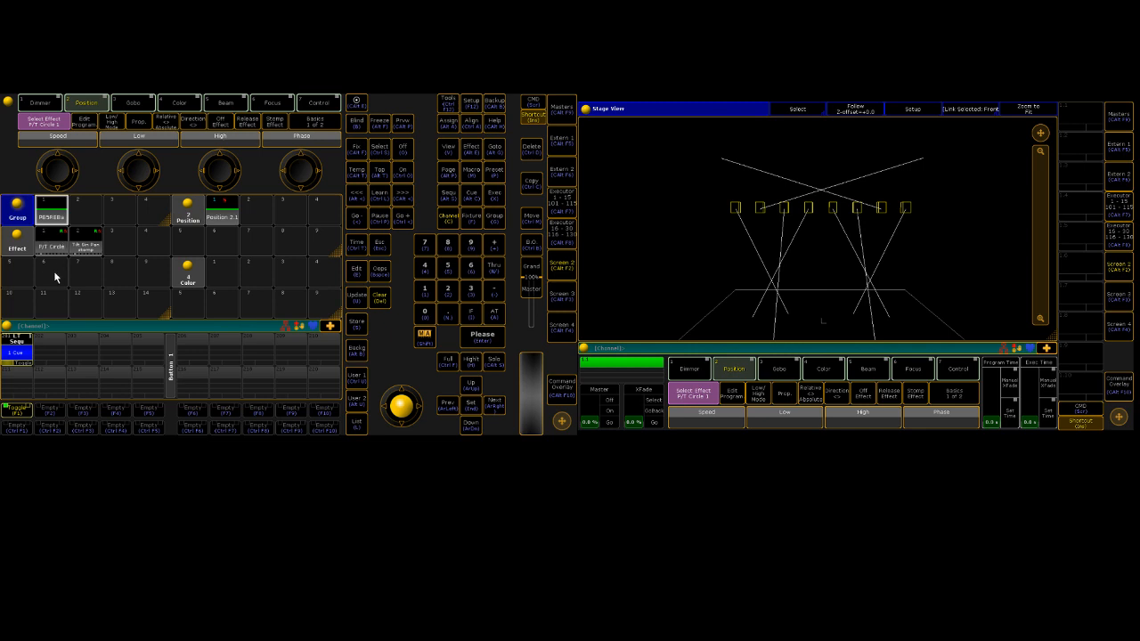
click(51, 243)
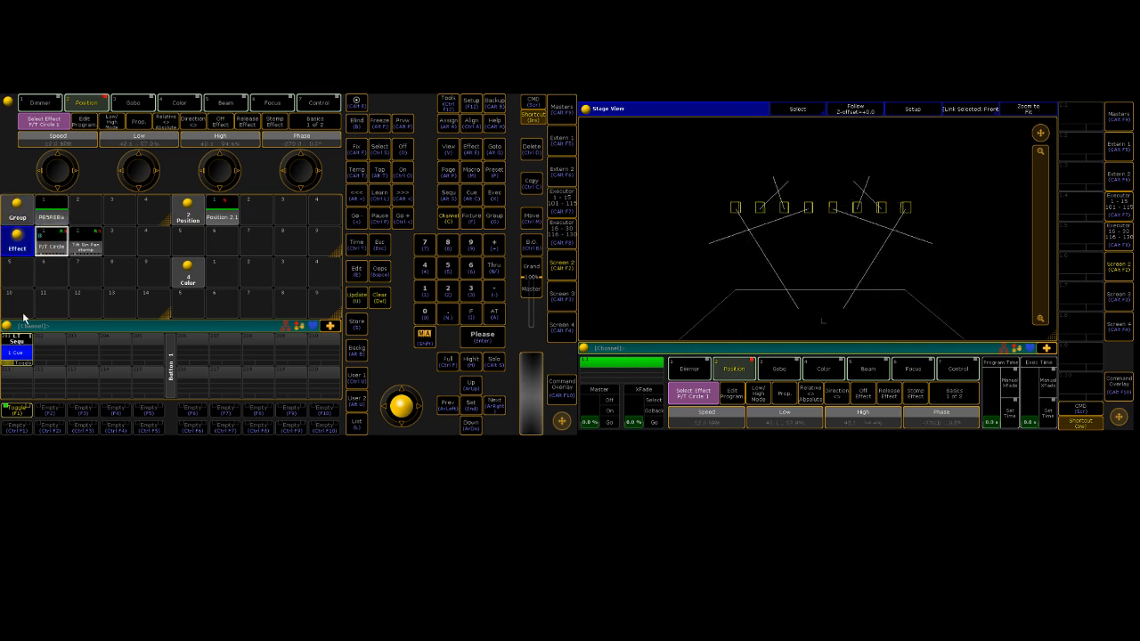
key(F1)
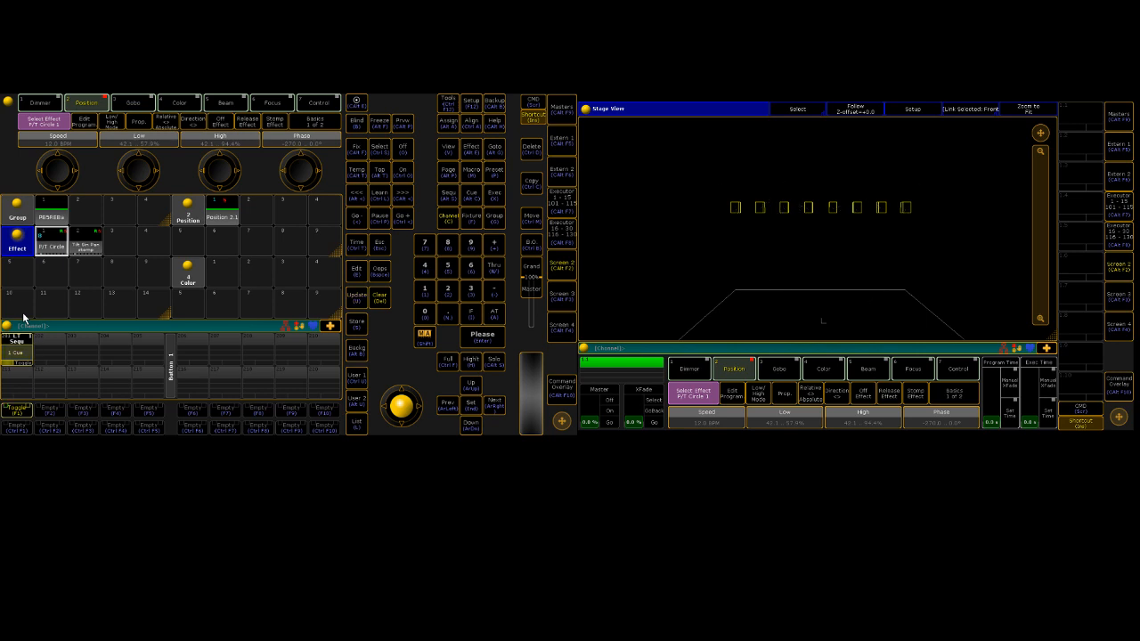
click(51, 246)
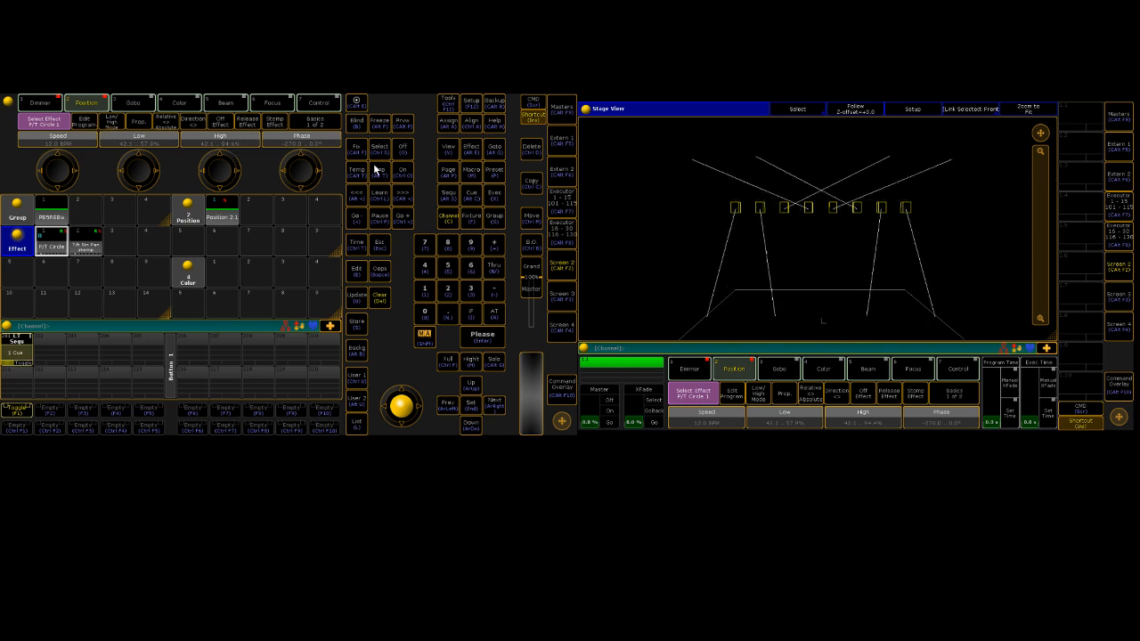
Step: Try to assign Temp to an empty button executor and to the first executor, closing its sequence editor
click(448, 122)
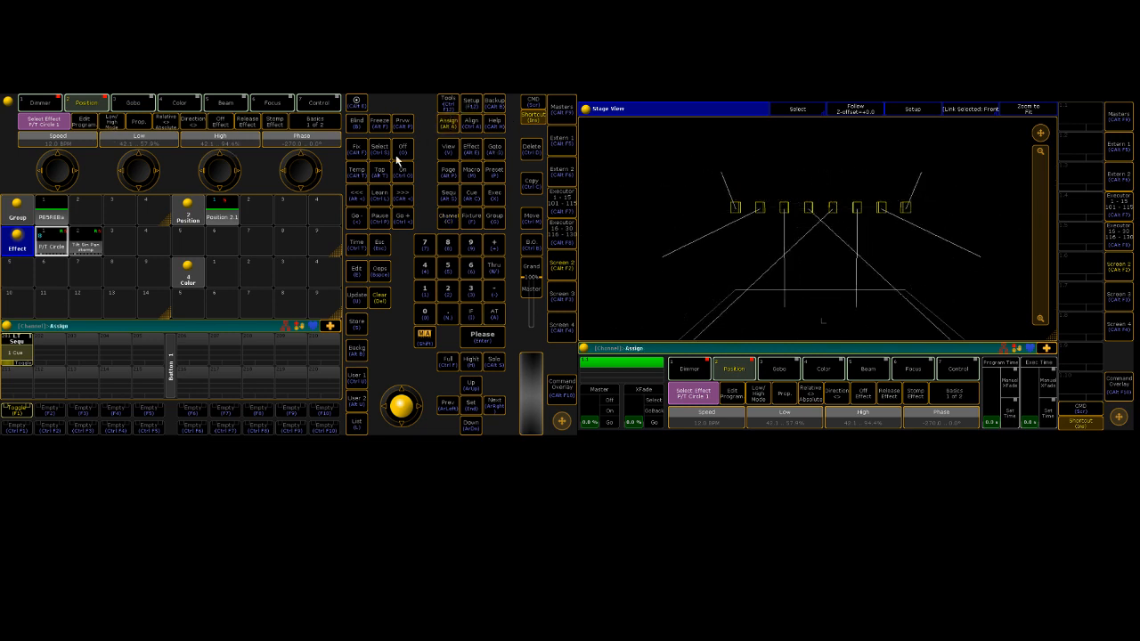
click(356, 171)
click(6, 392)
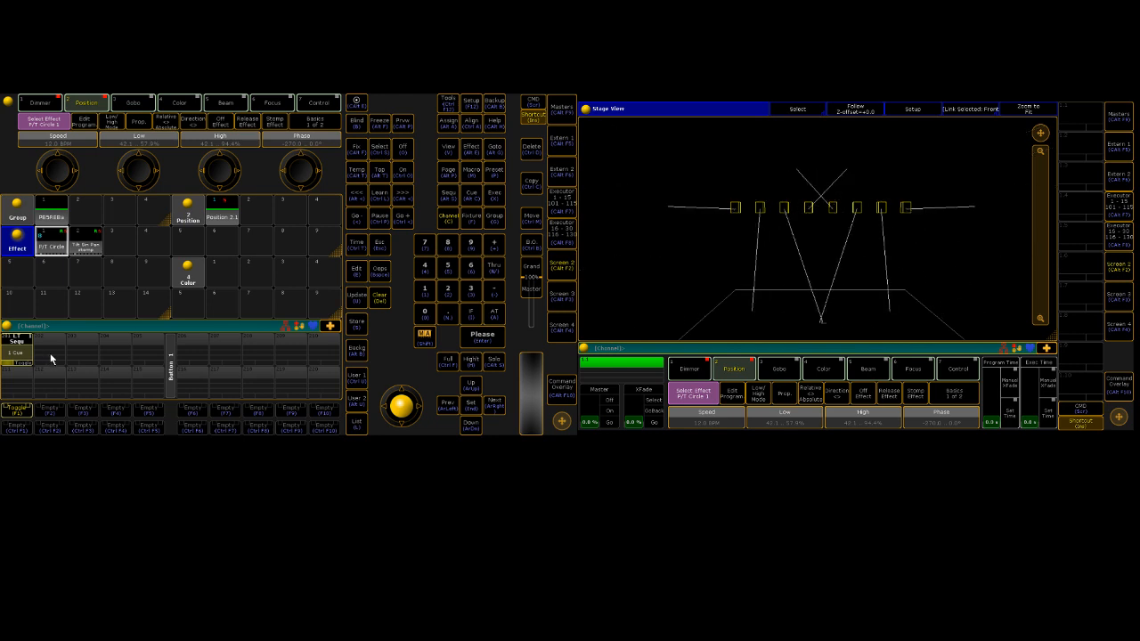
click(445, 121)
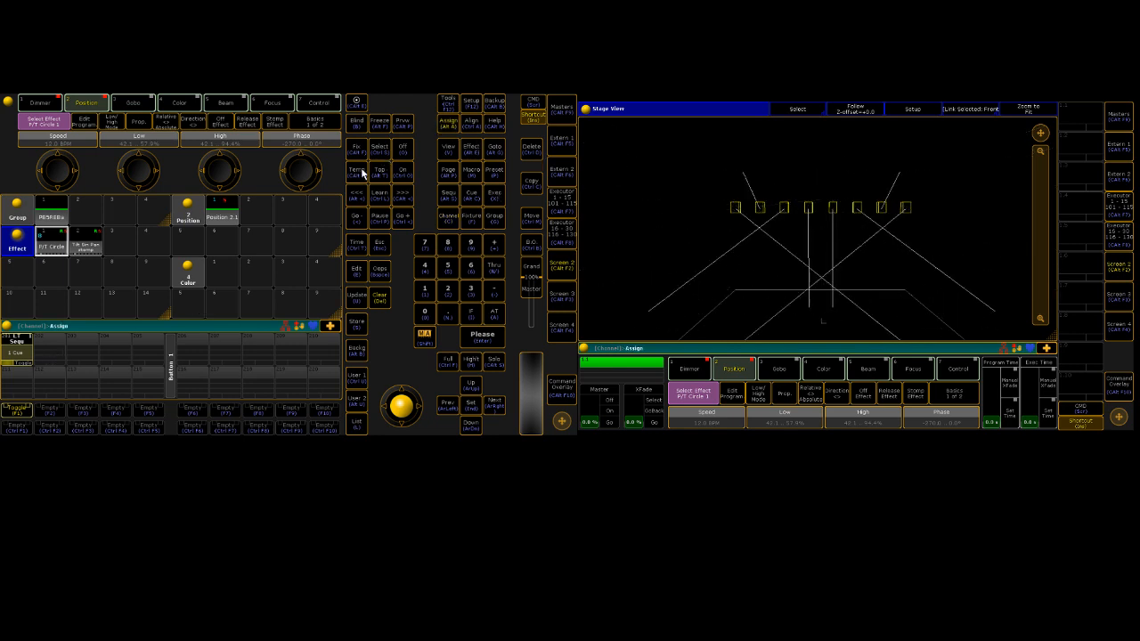
click(356, 171)
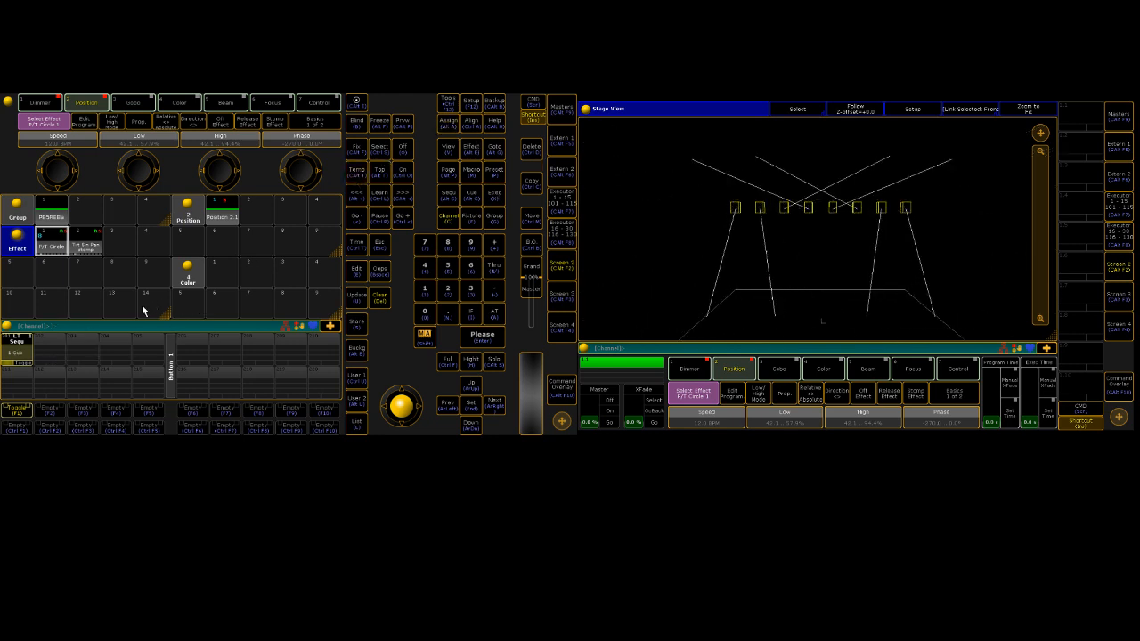
click(25, 353)
click(24, 352)
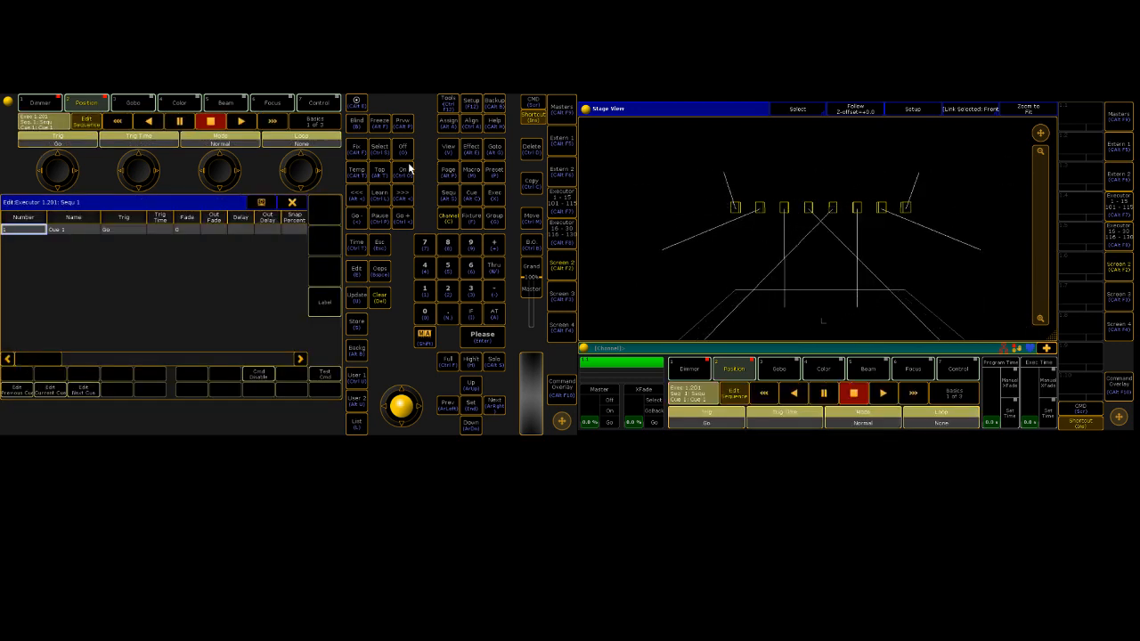
click(301, 203)
Step: Clear the programmer and check the stored look by toggling the first executor on and off
key(Delete)
key(Delete)
key(Delete)
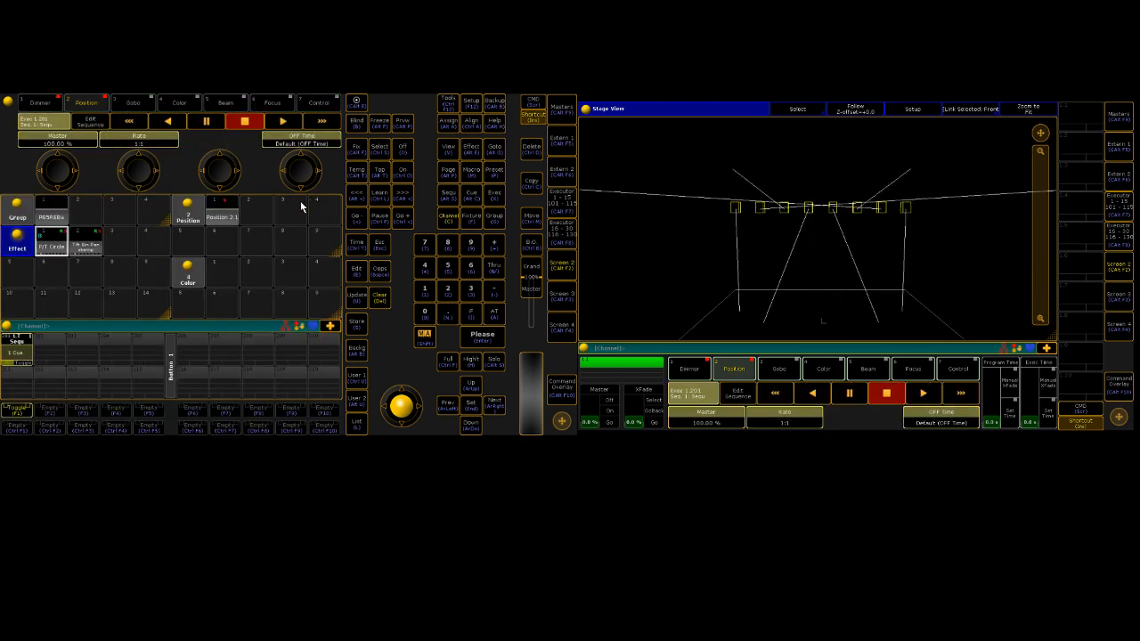
key(F1)
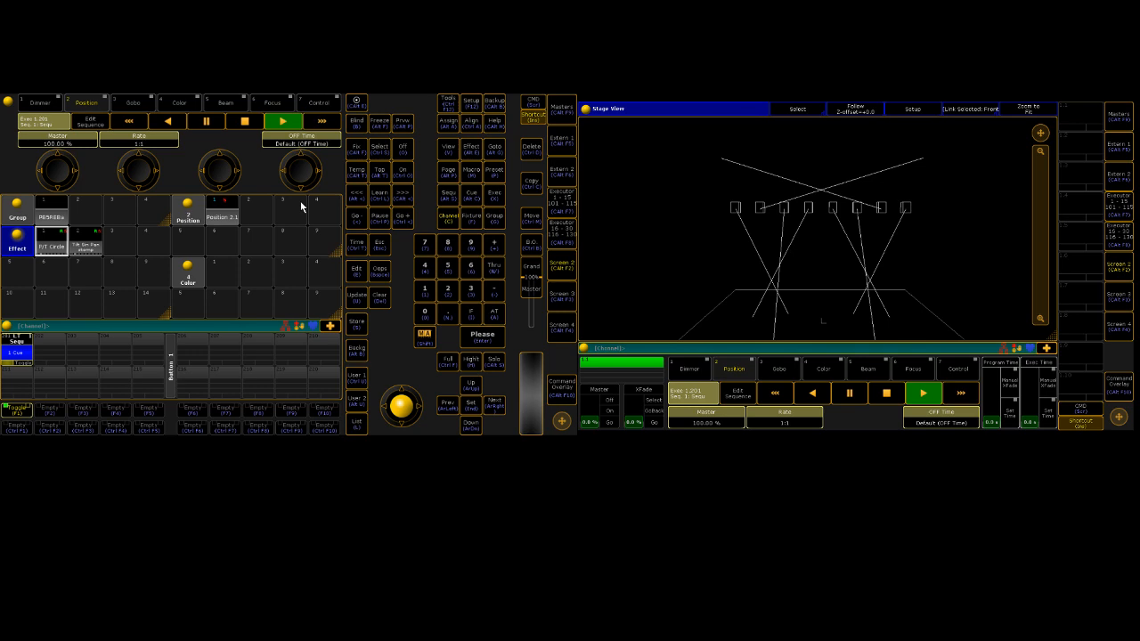
key(F1)
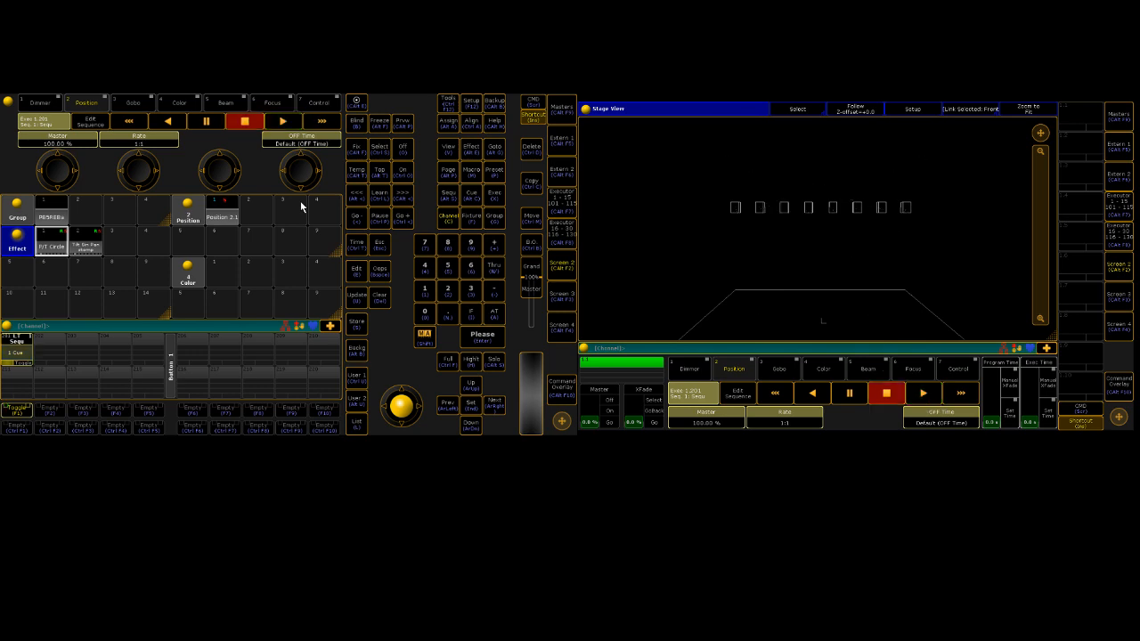
Step: Set the fixture group running the P/T Circle effect to red, store it in the first Color preset slot, and clear the programmer
click(59, 215)
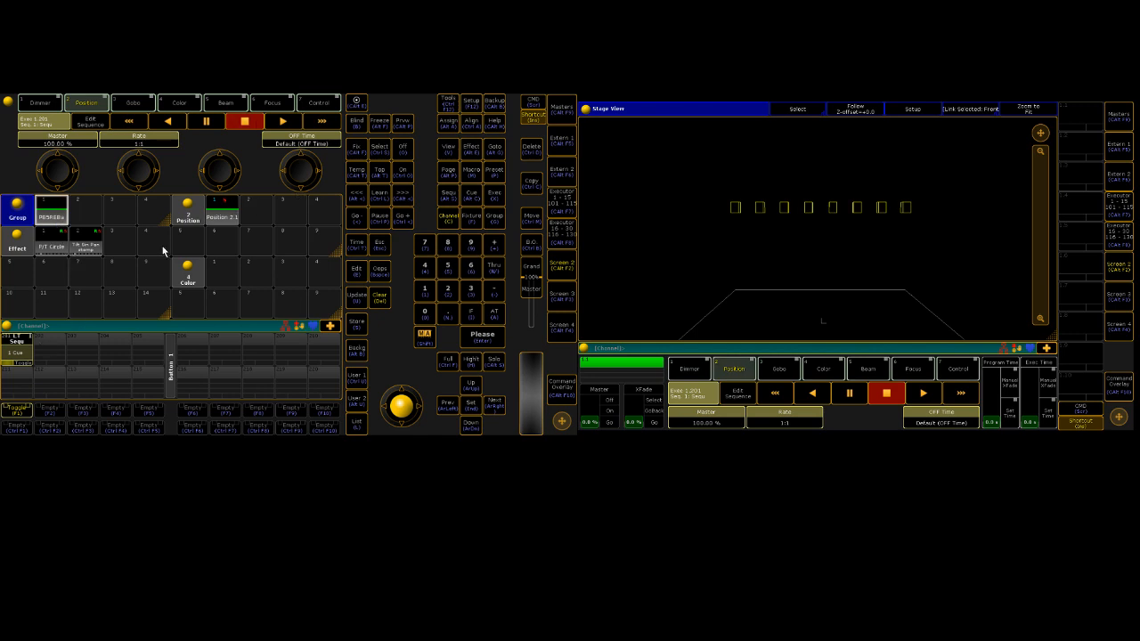
click(51, 247)
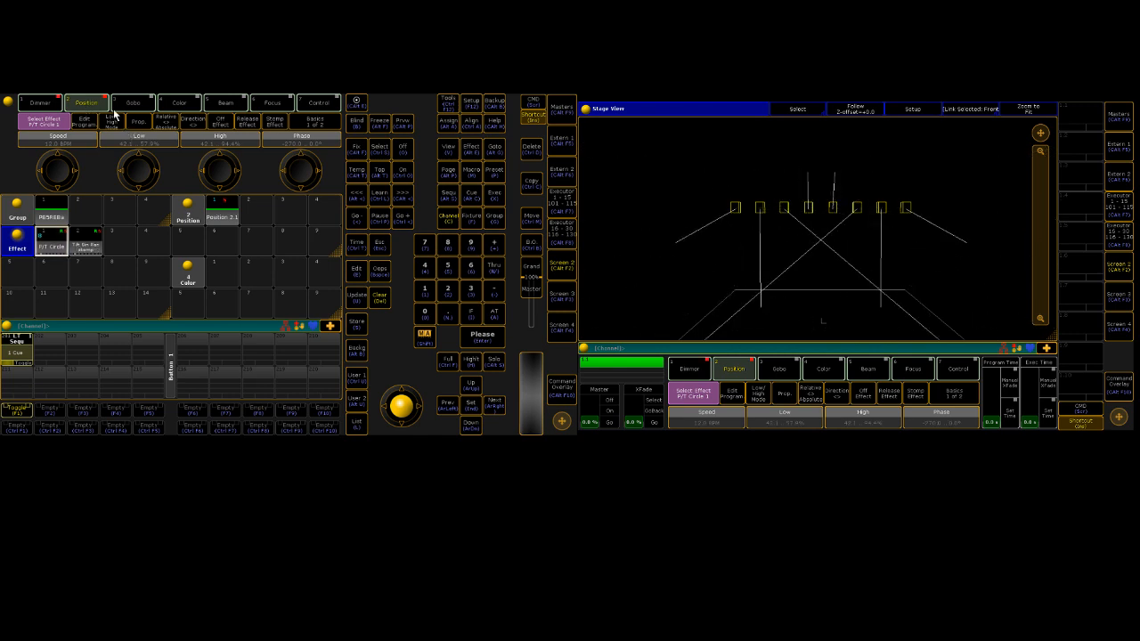
click(179, 102)
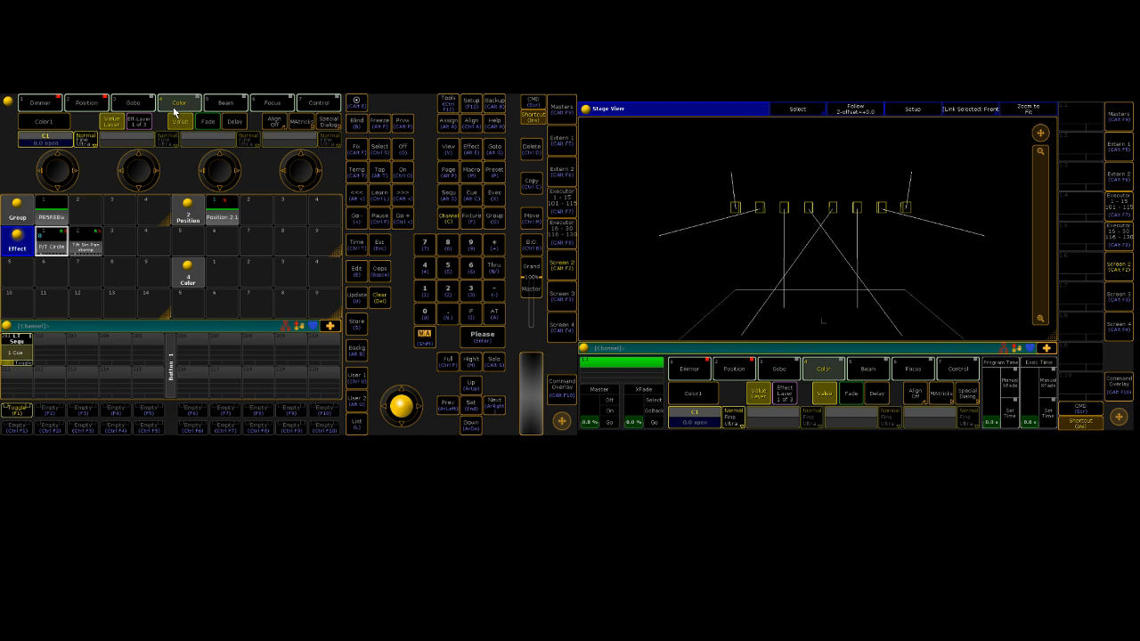
click(59, 136)
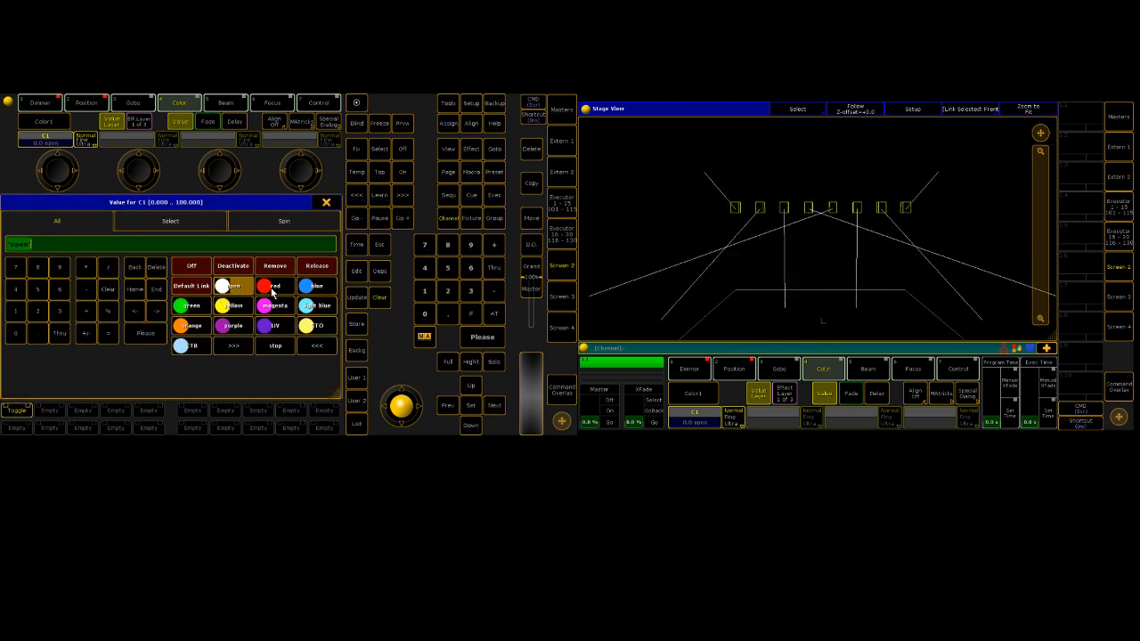
click(267, 287)
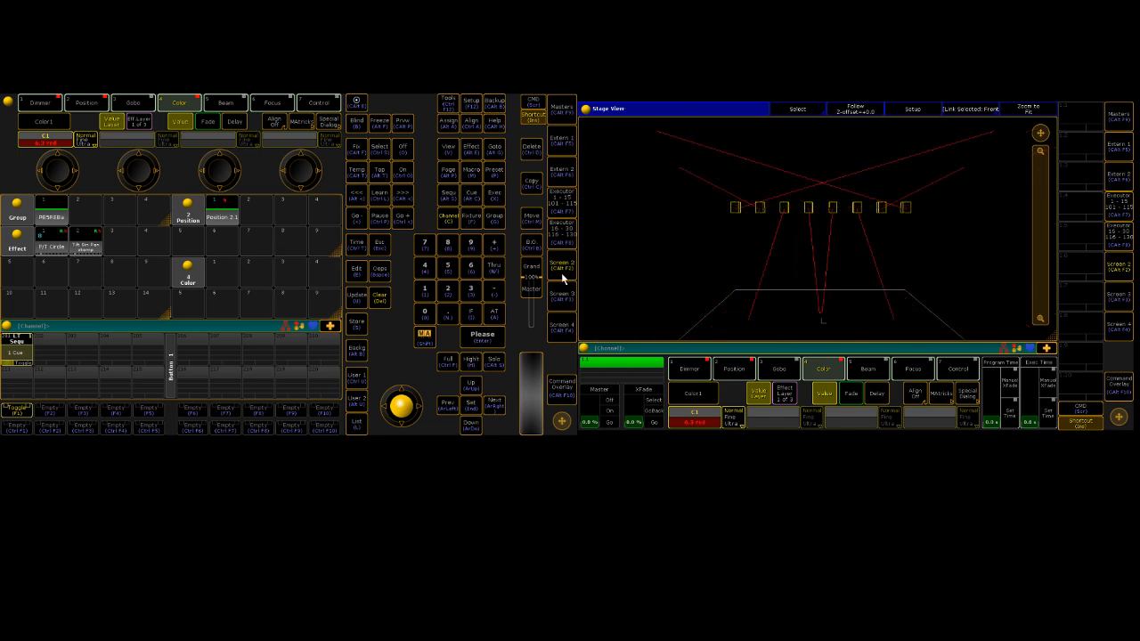
key(s)
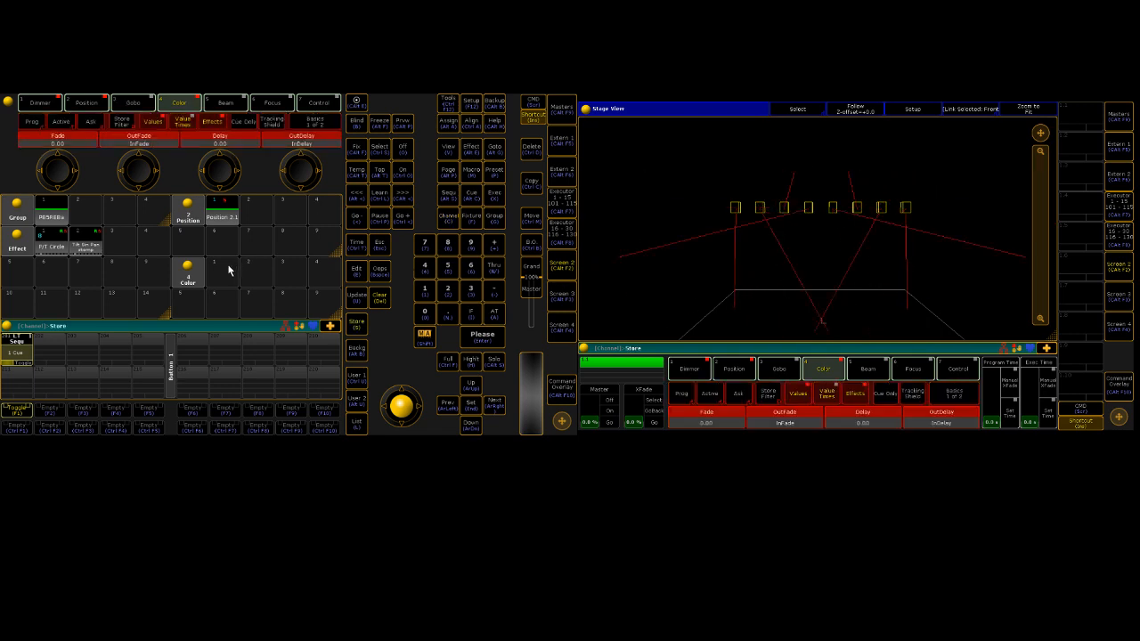
click(224, 273)
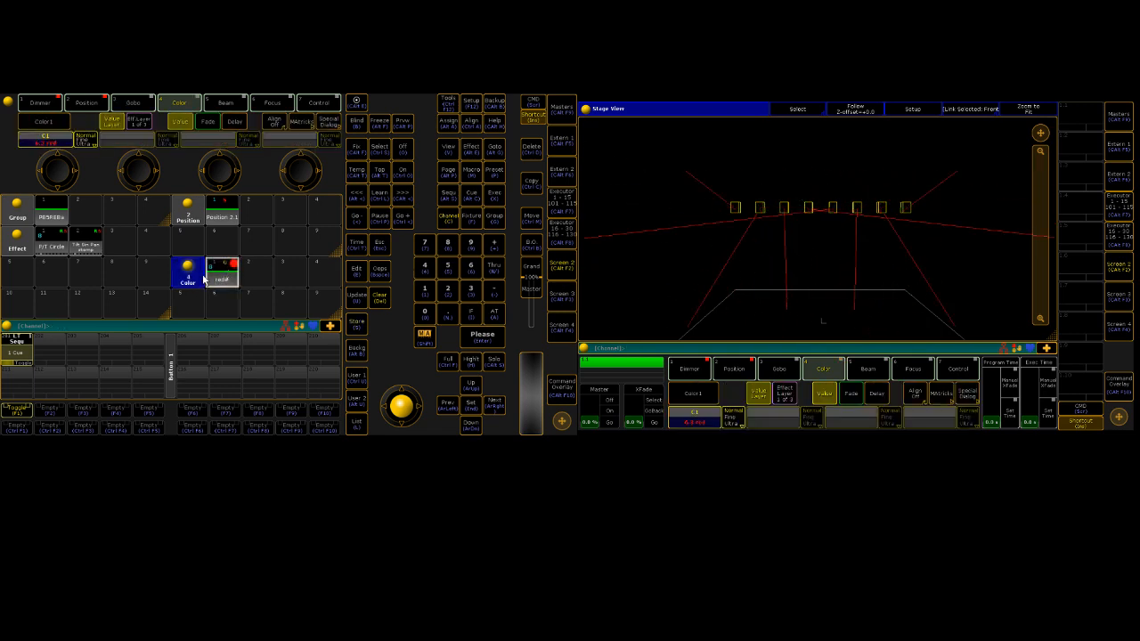
key(Delete)
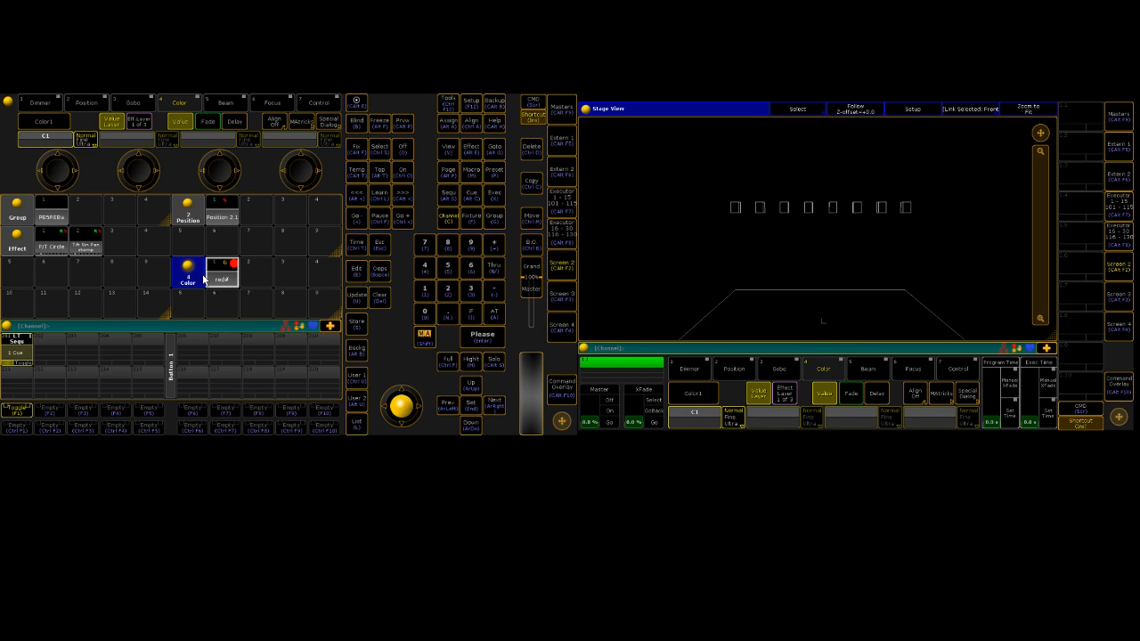
Step: Test the red Color preset on the fixtures over the first executor's running look and clear the programmer
key(F1)
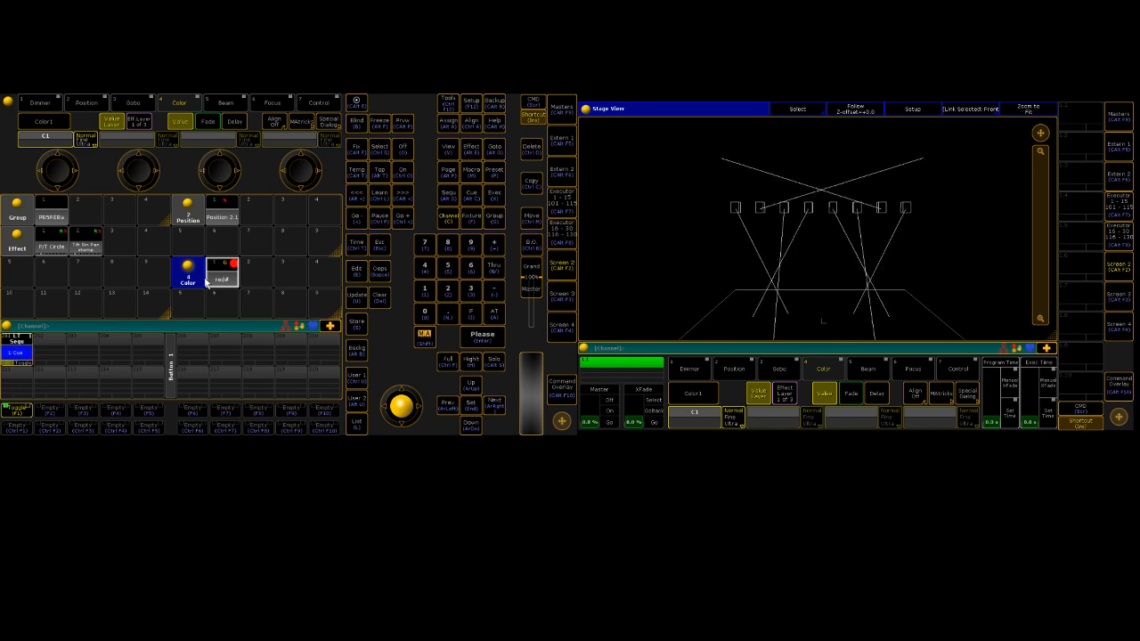
click(226, 278)
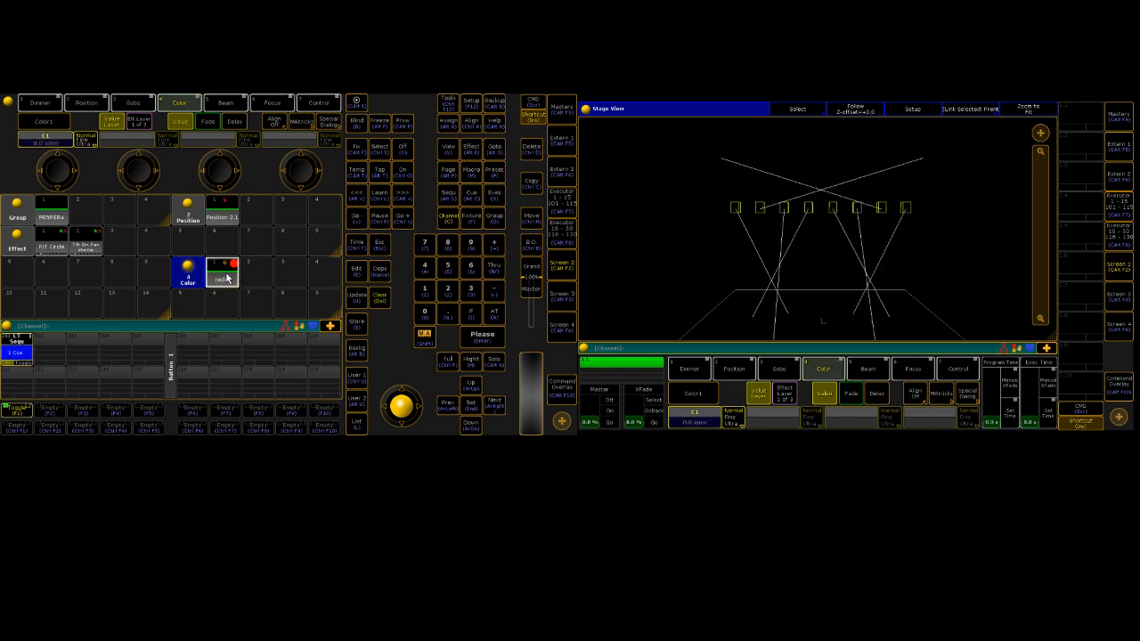
click(226, 278)
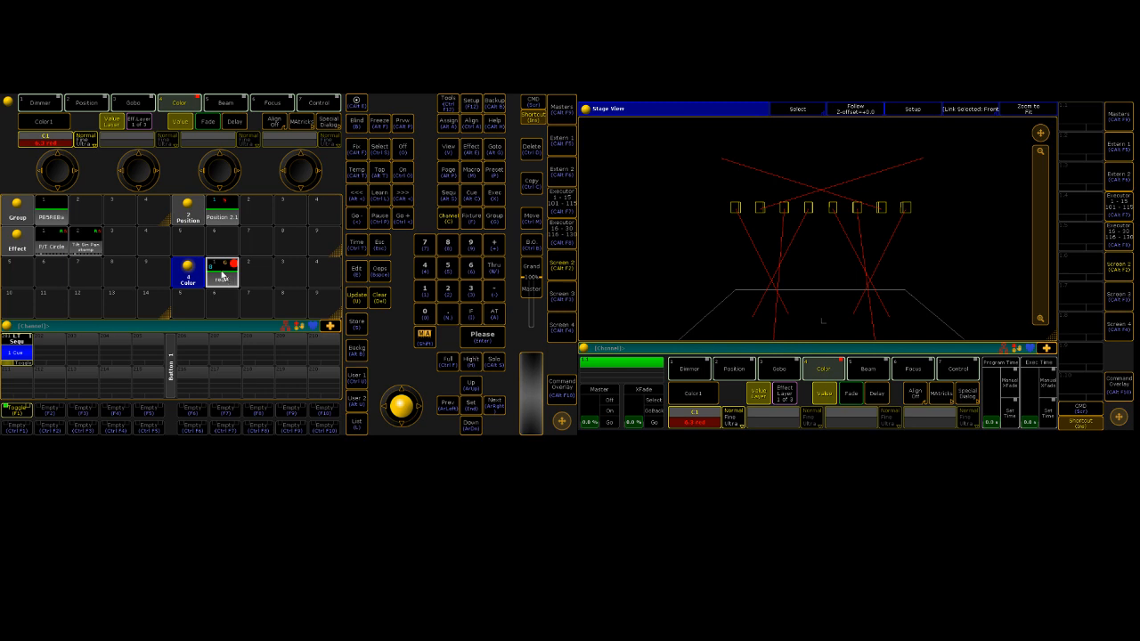
key(Delete)
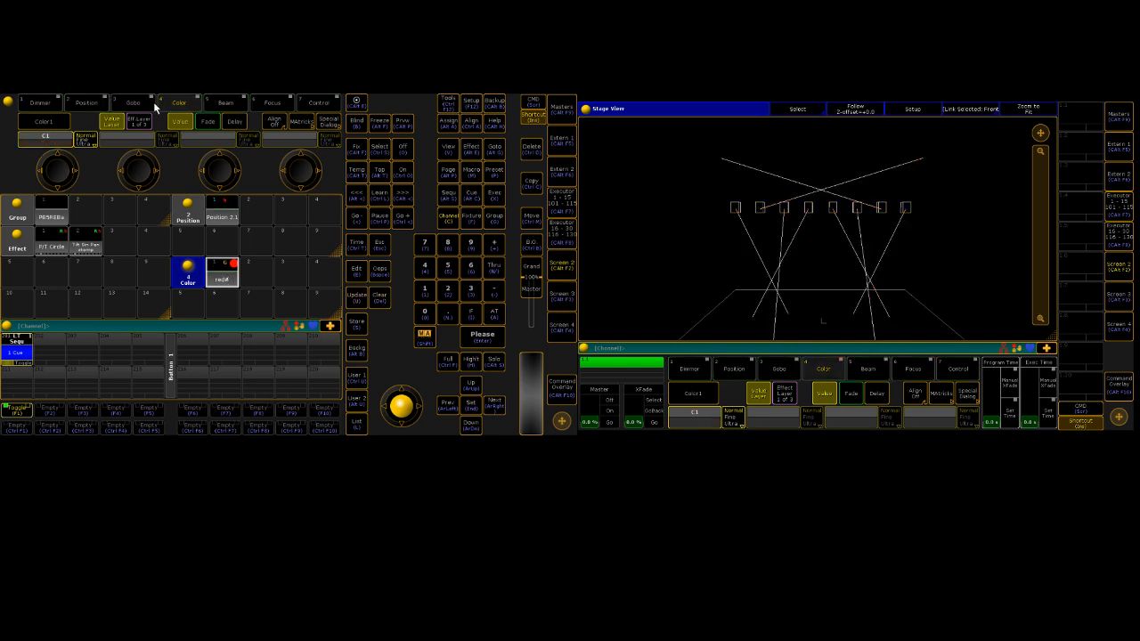
Step: Set the fixture group's C1 color to blue and store it in the third Color preset slot
click(49, 218)
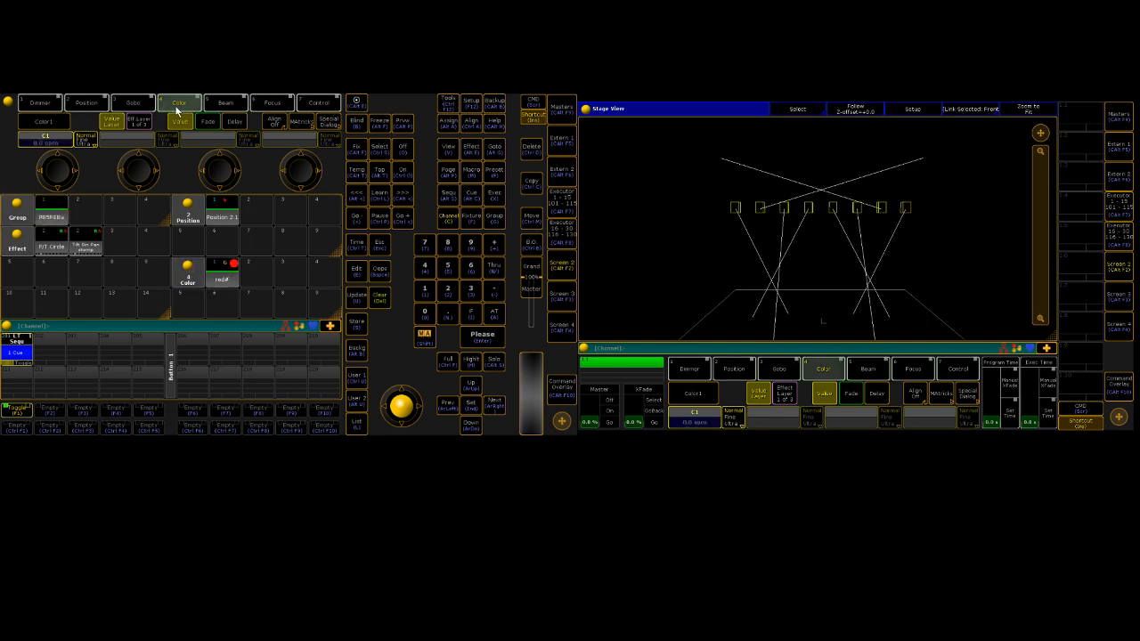
click(36, 140)
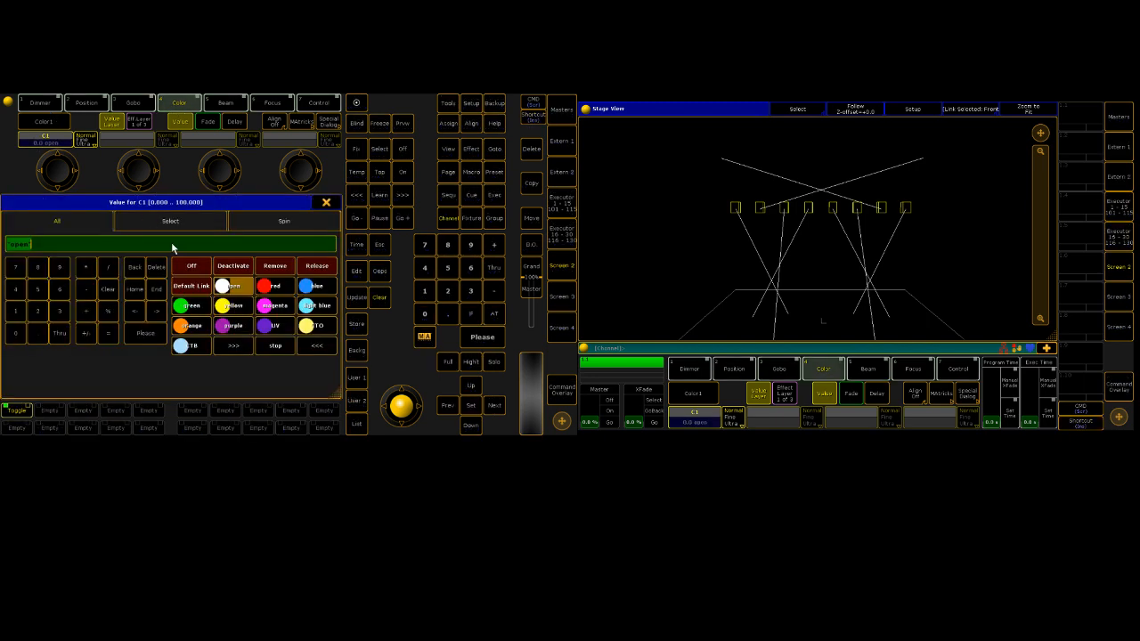
click(306, 287)
key(s)
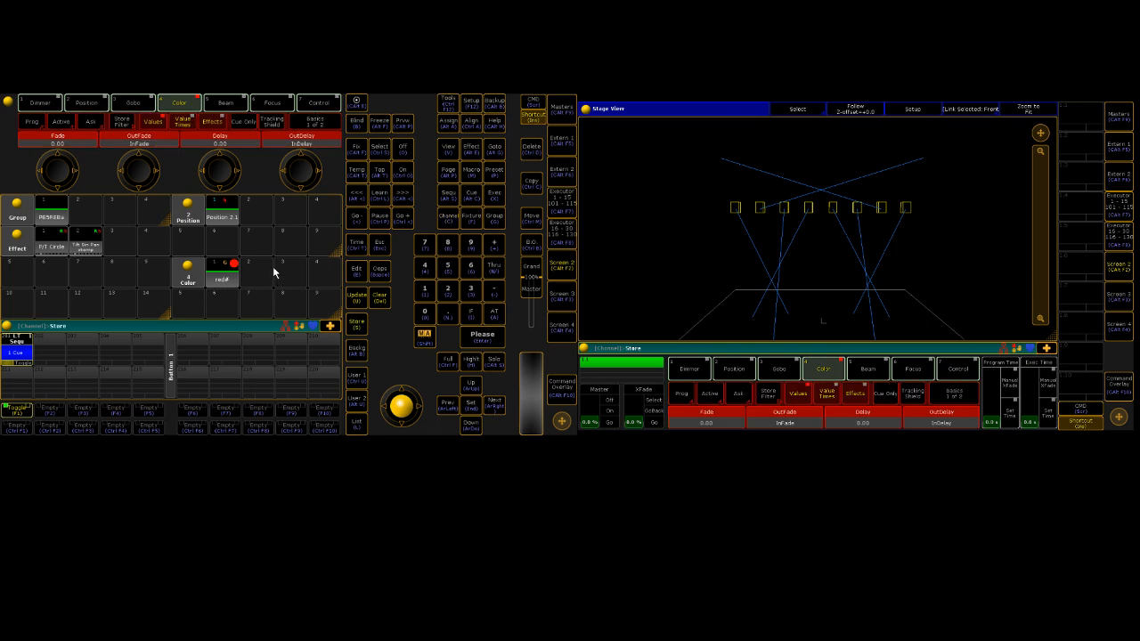
click(277, 272)
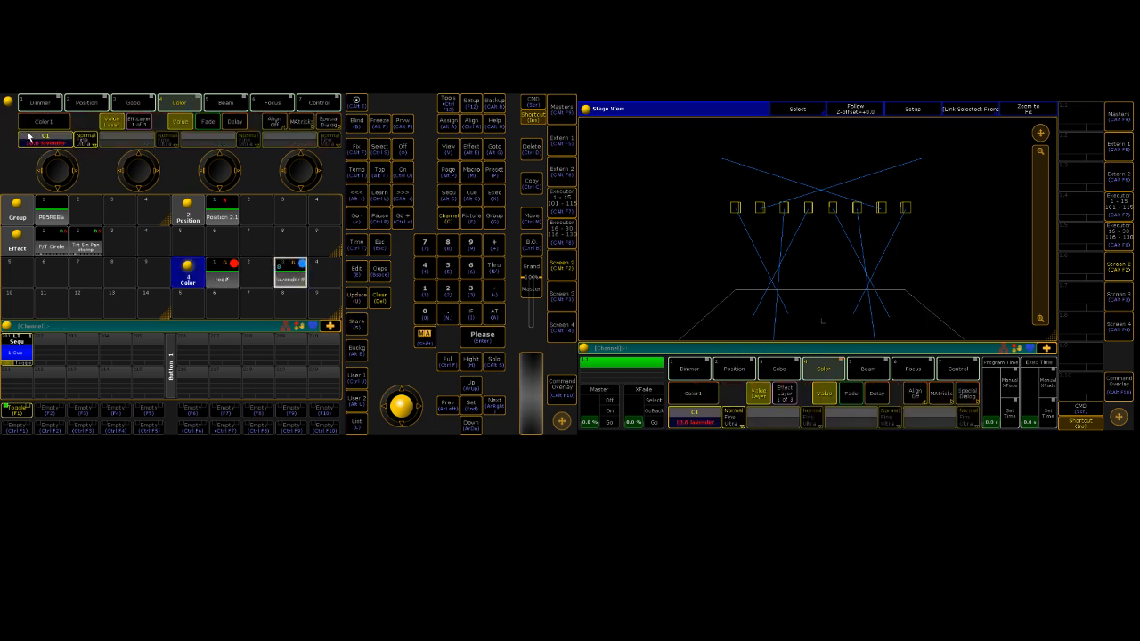
Step: Change the fixtures' C1 color to green and store it in the second Color preset slot
click(29, 136)
click(198, 304)
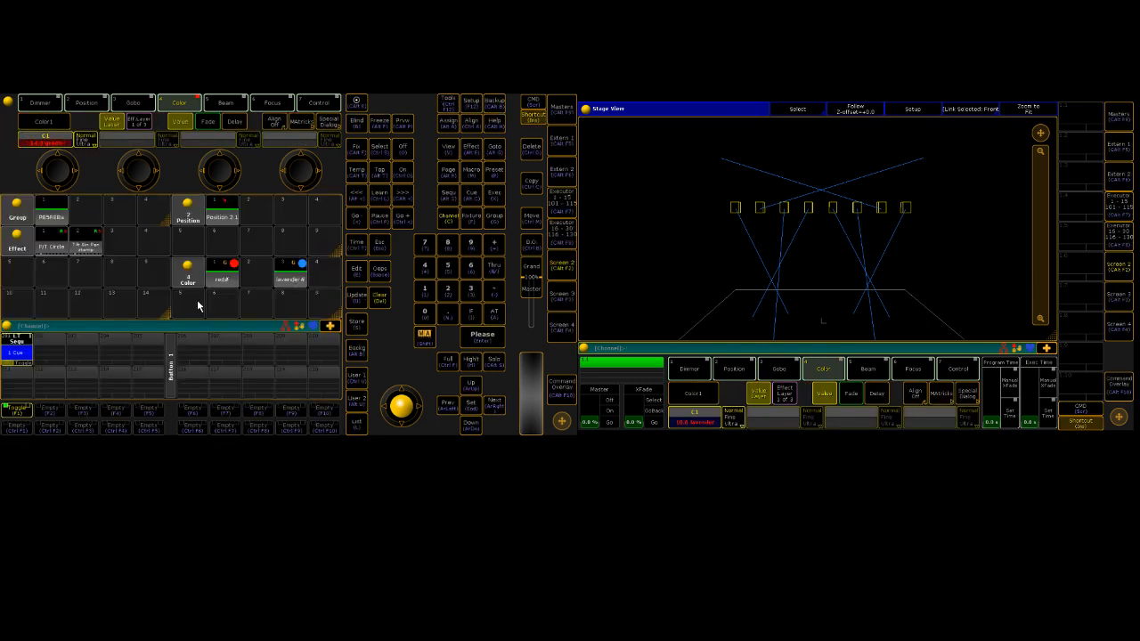
key(s)
click(252, 273)
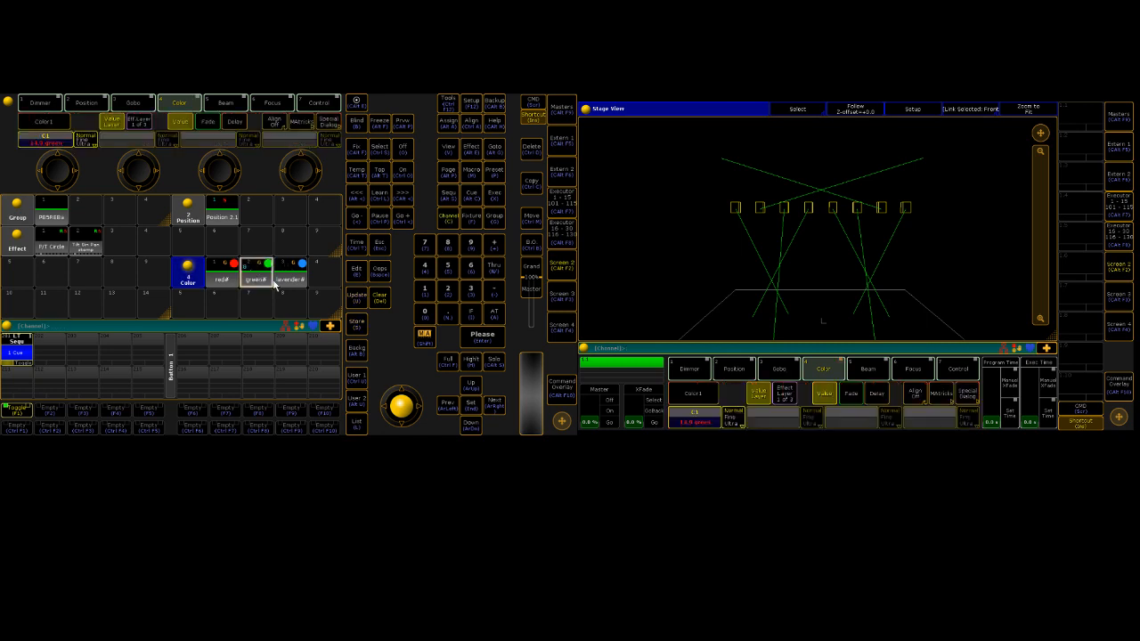
Step: Change the fixtures' C1 color to yellow and store it in the fourth Color preset slot
click(50, 148)
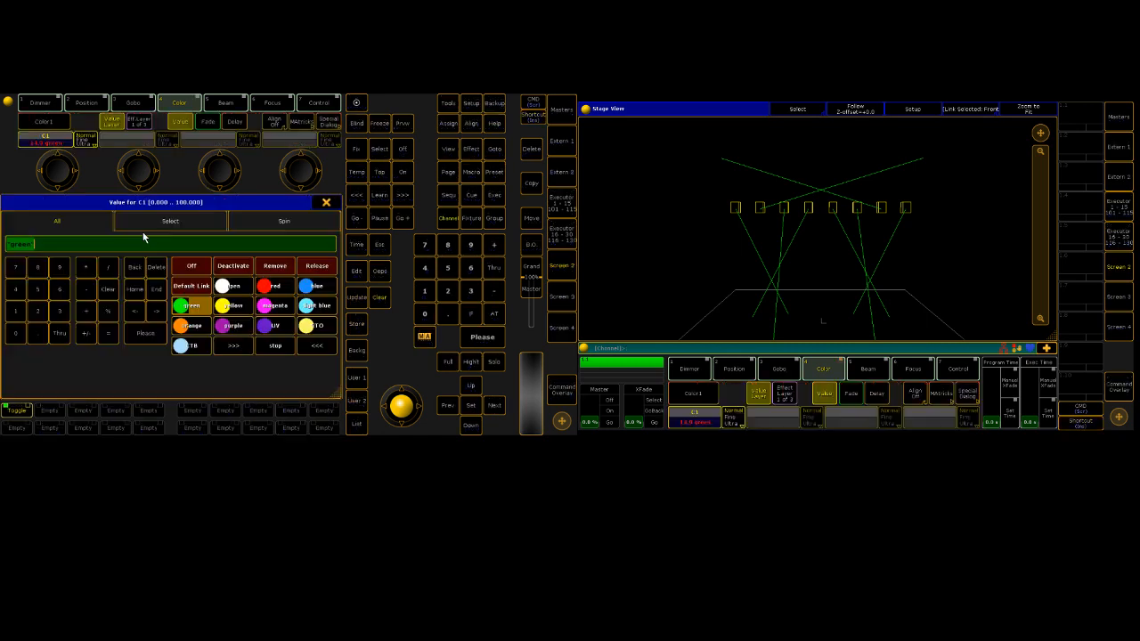
click(241, 305)
click(316, 268)
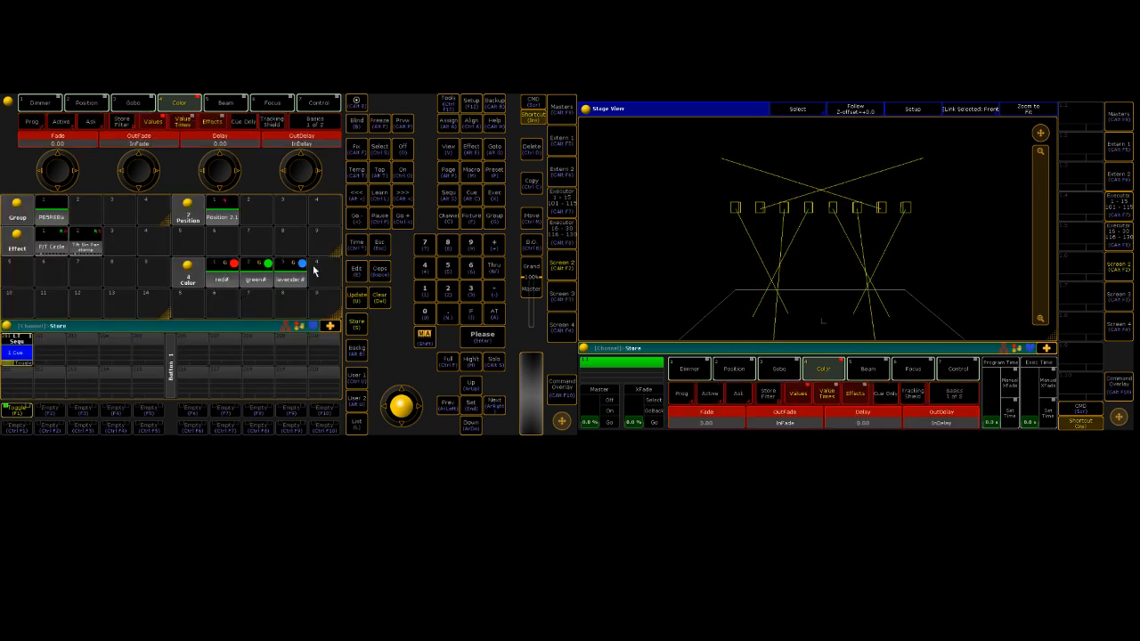
Step: Set the fixtures' C1 color to magenta and store it in the fifth Color preset slot
click(26, 139)
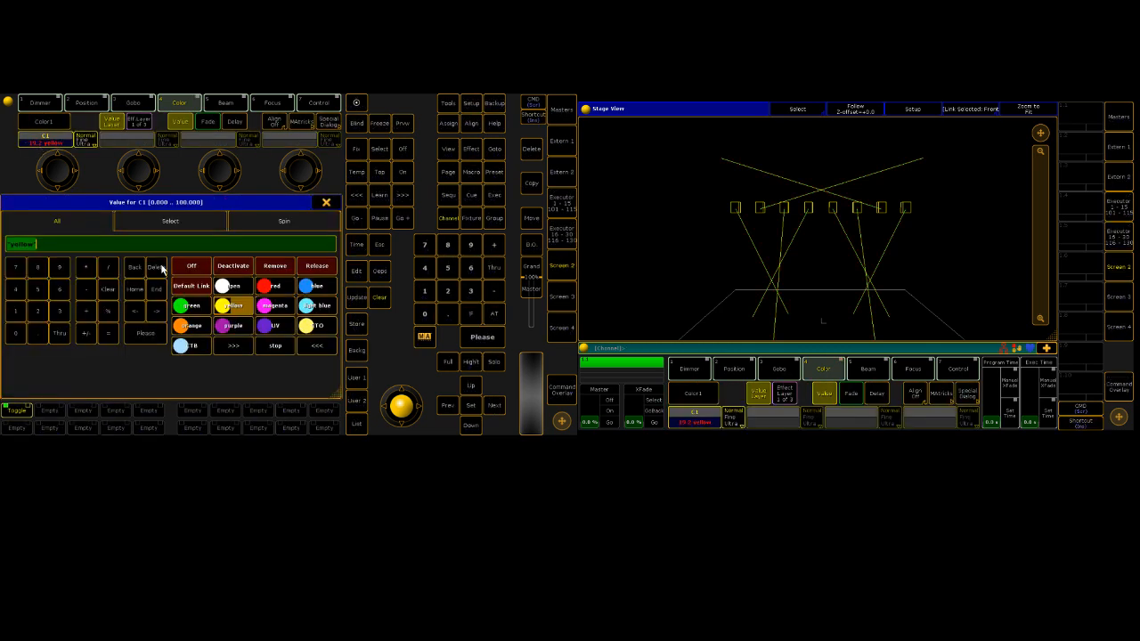
click(275, 311)
click(200, 300)
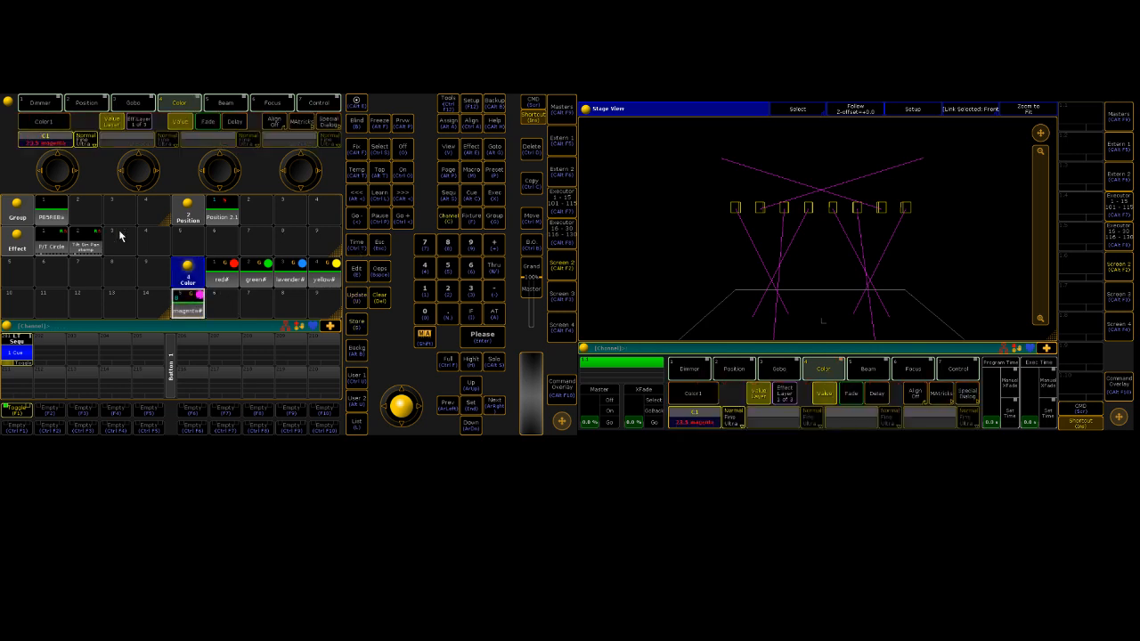
Step: Clear the active color value and test the red, green, lavender, yellow and magenta Color presets one after another on the fixtures
key(Delete)
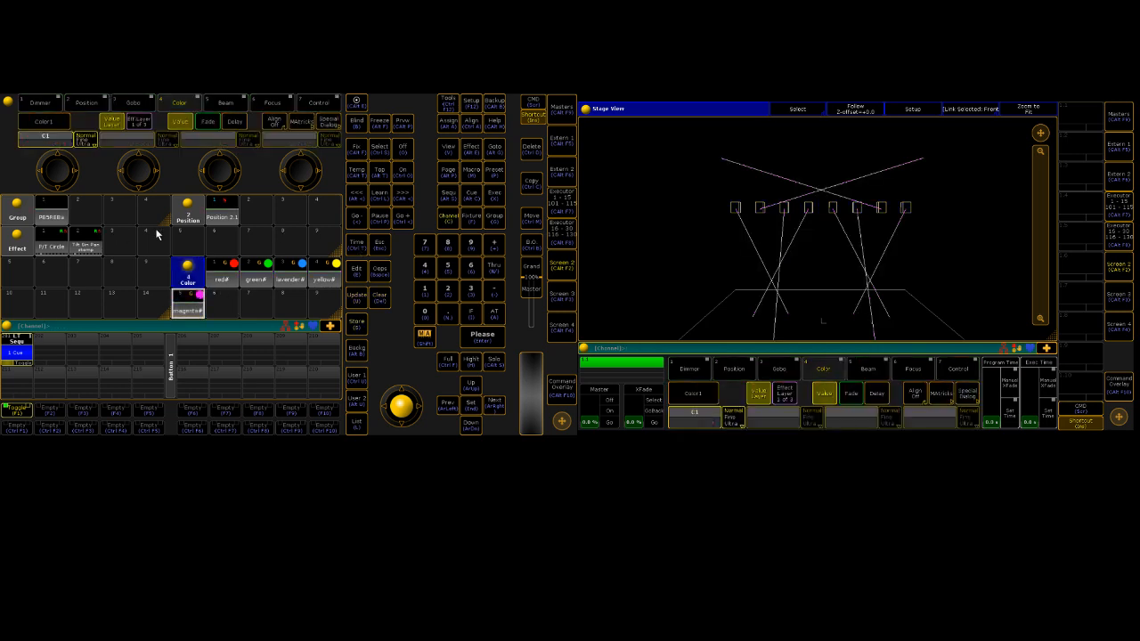
click(240, 281)
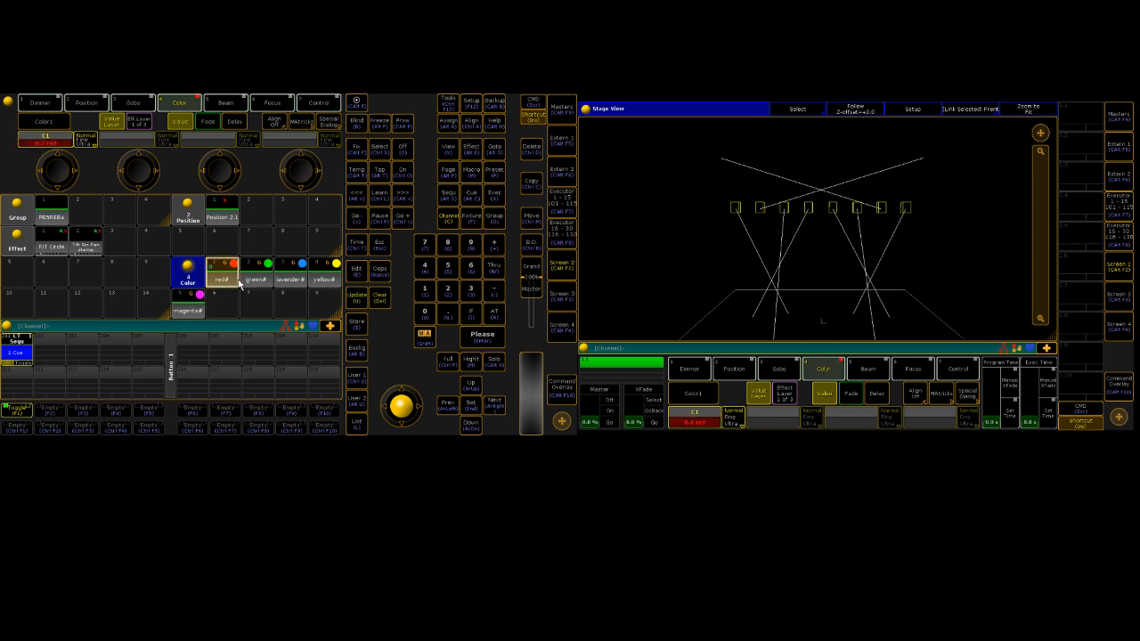
click(257, 280)
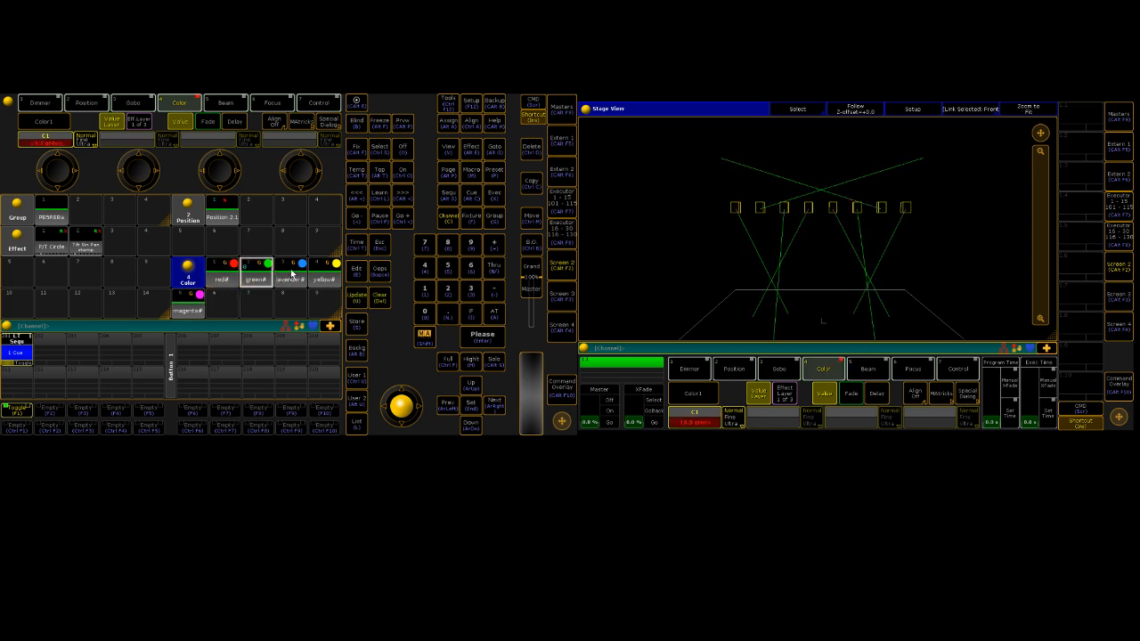
click(292, 274)
click(328, 277)
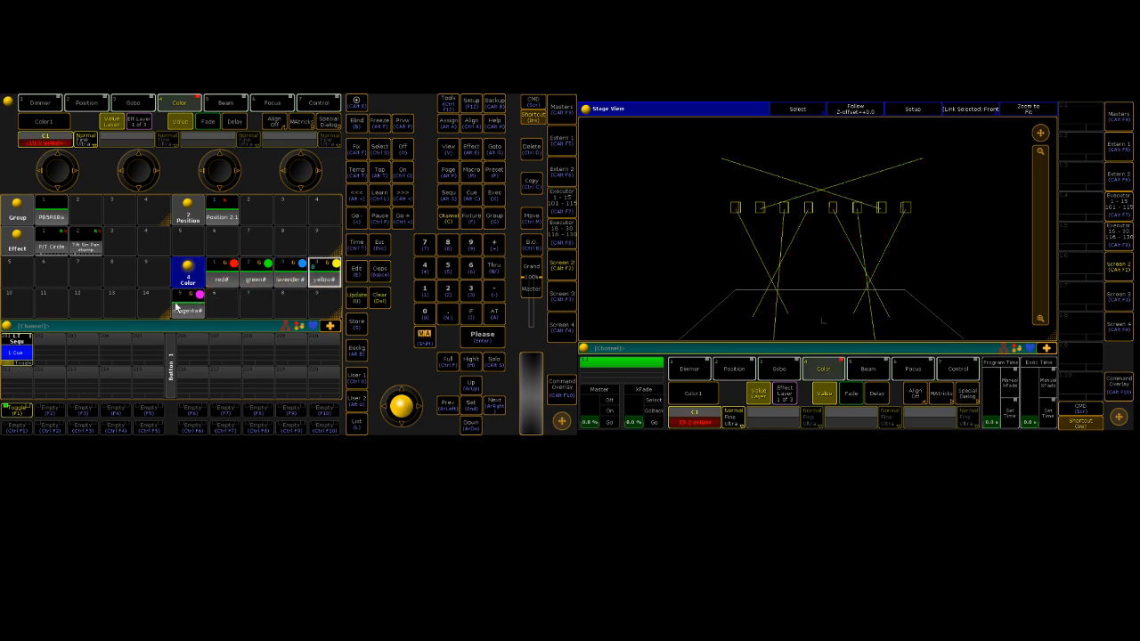
click(203, 307)
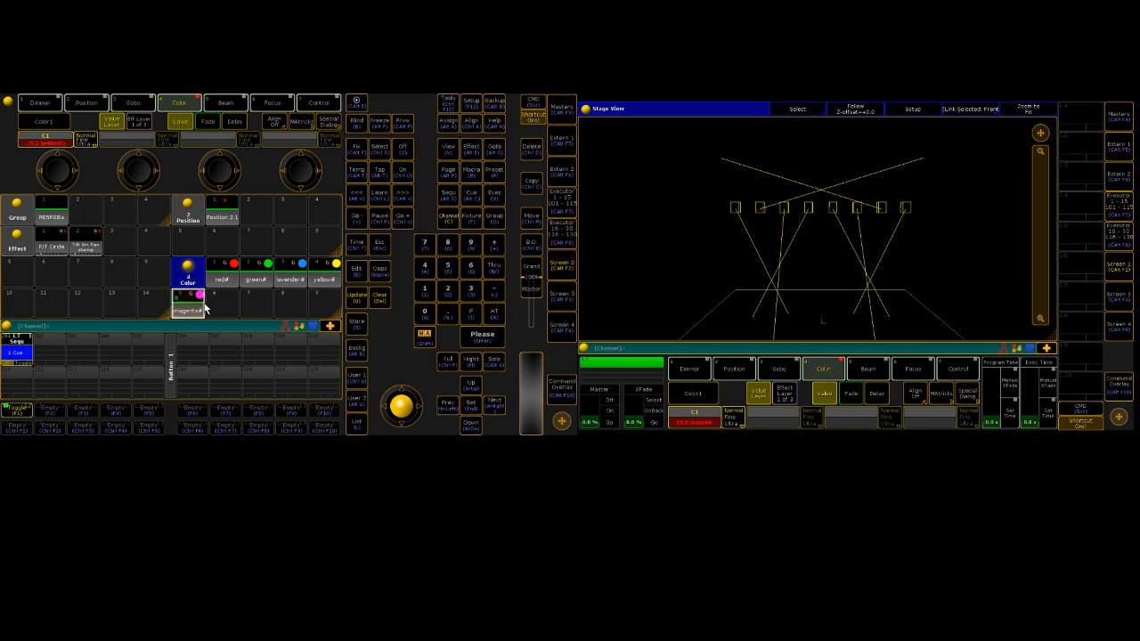
Step: Run the P/T Circle effect on the fixtures, toggle the first executor off and on, and cycle Color presets over the movement
click(51, 244)
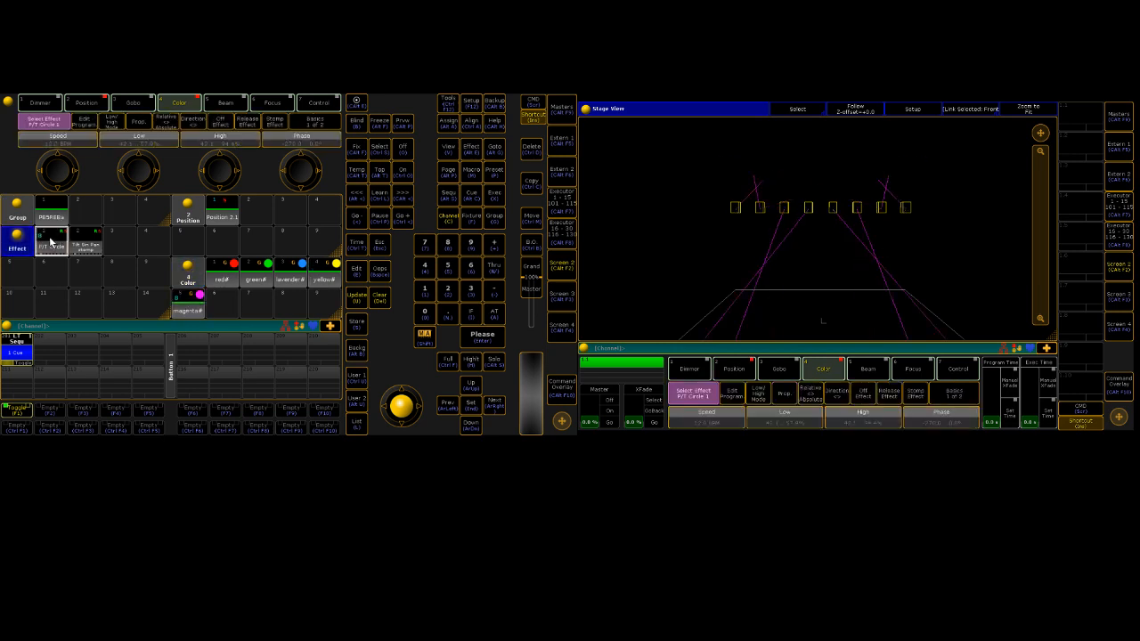
click(10, 360)
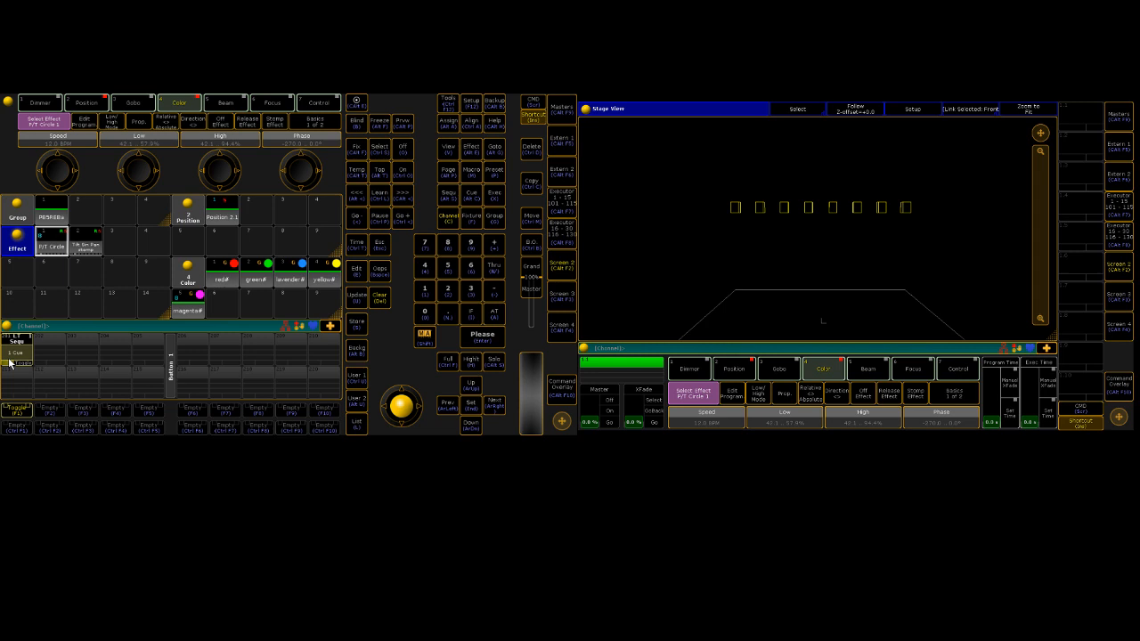
click(8, 359)
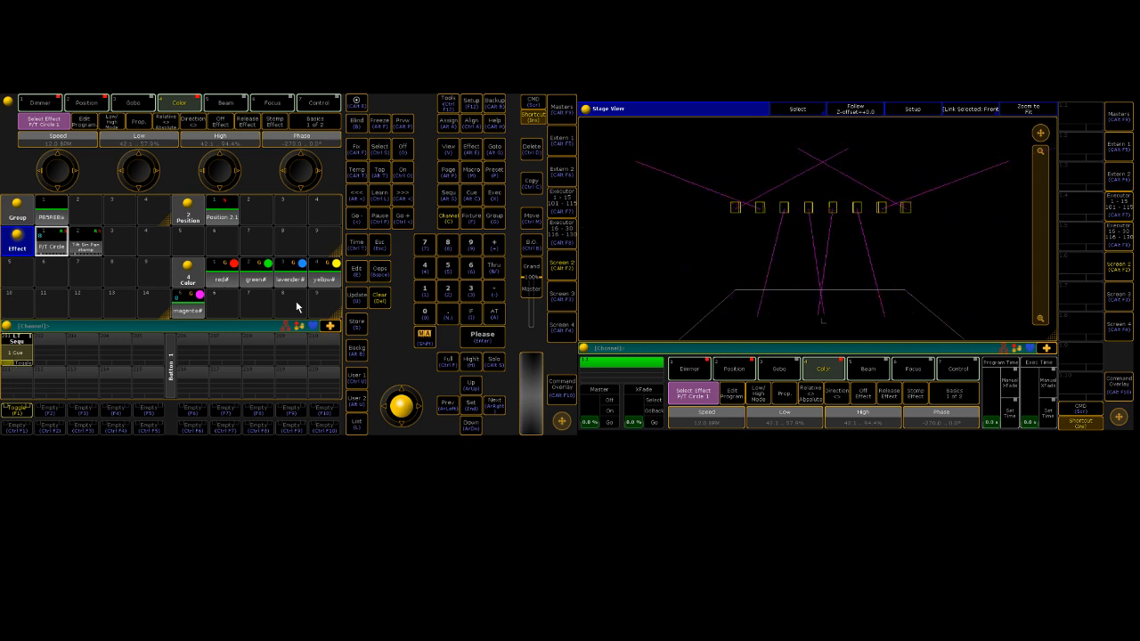
click(222, 272)
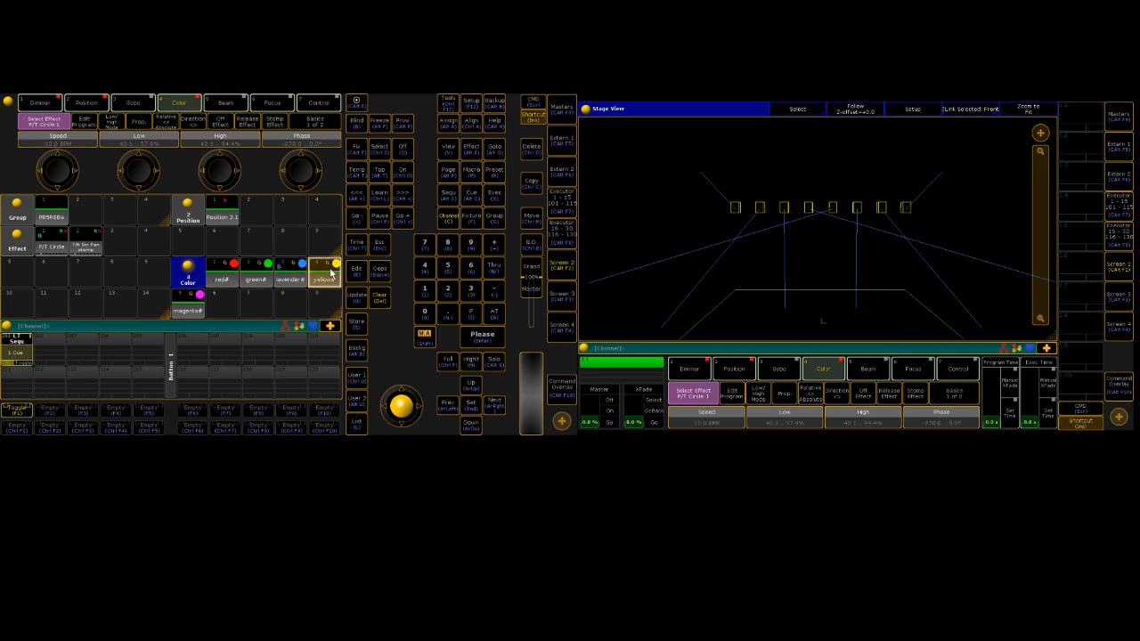
Step: Set the fixtures' C1 color to open and store it in the sixth Color preset slot
click(169, 102)
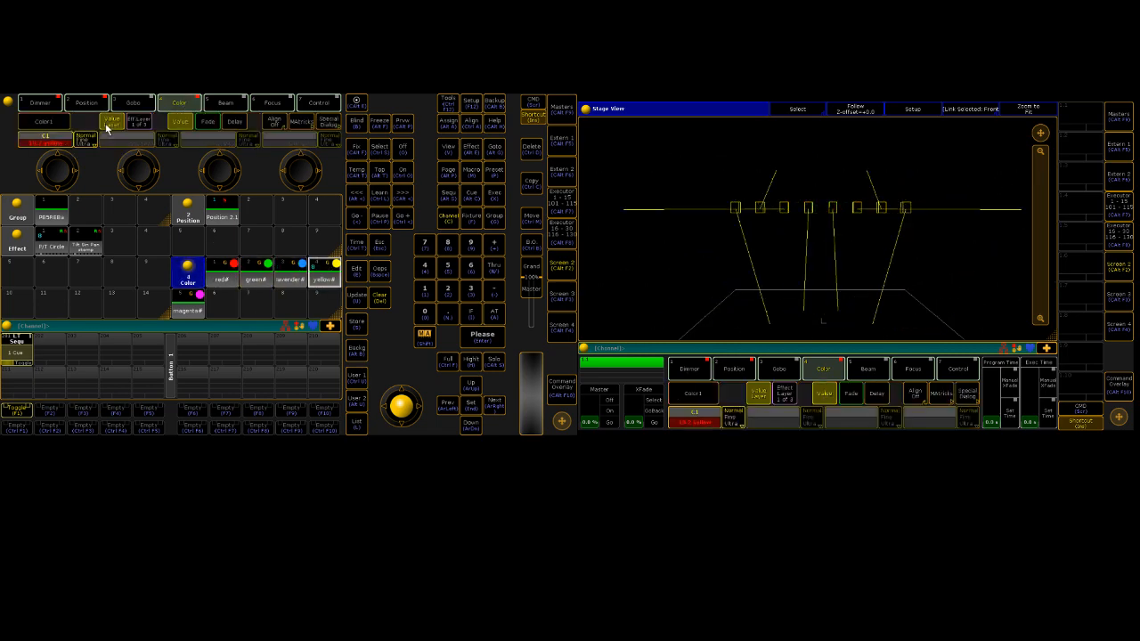
click(64, 139)
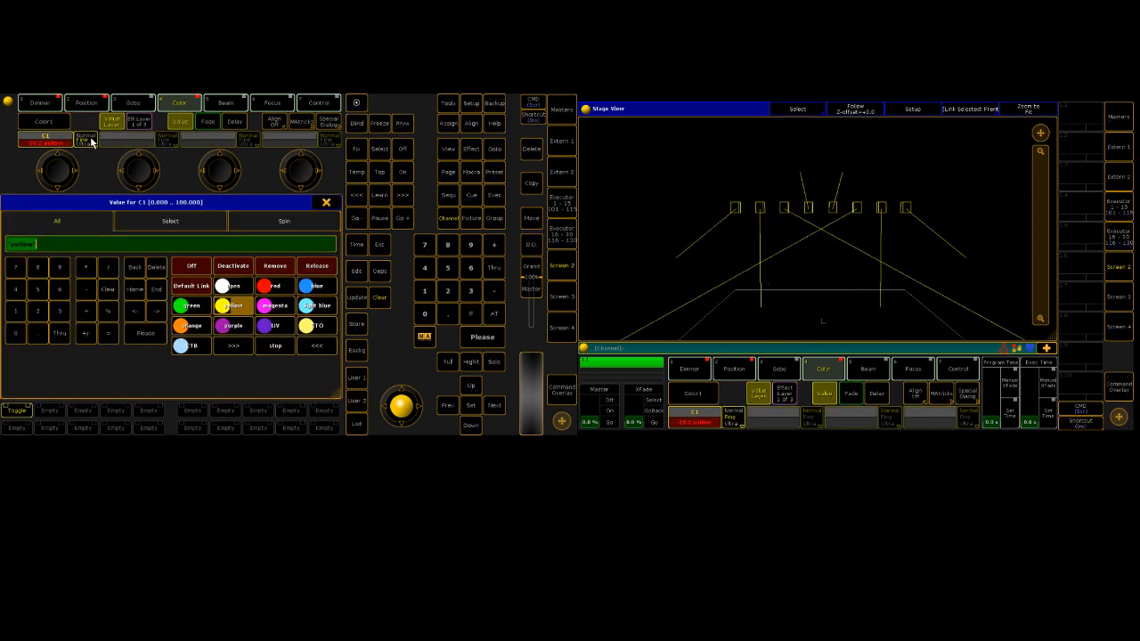
click(92, 139)
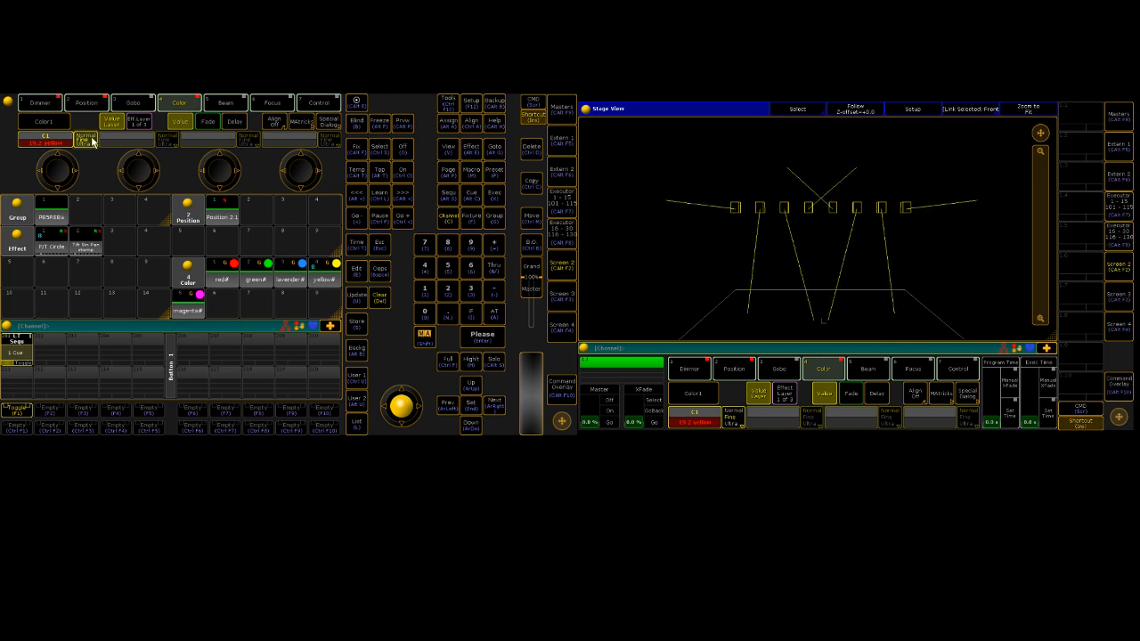
click(43, 141)
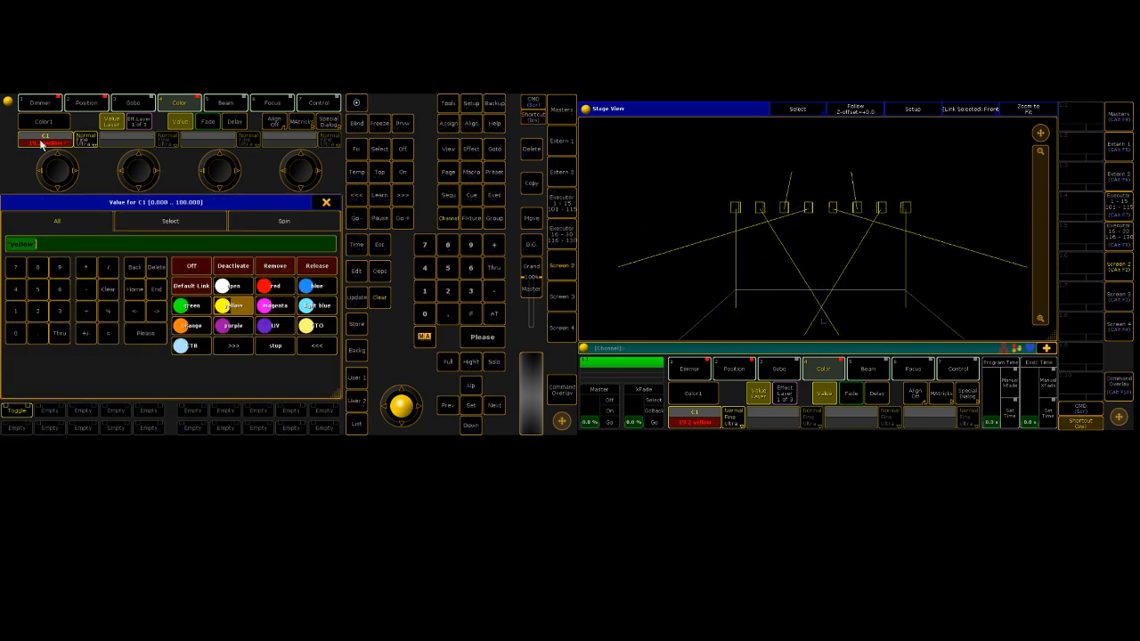
click(226, 283)
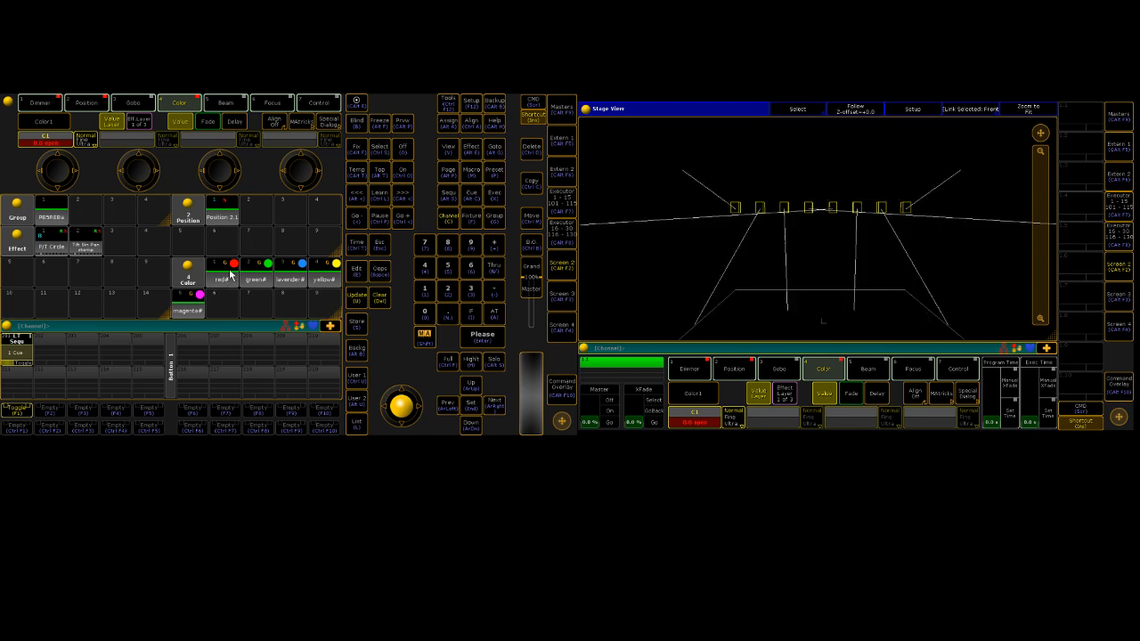
key(s)
click(233, 303)
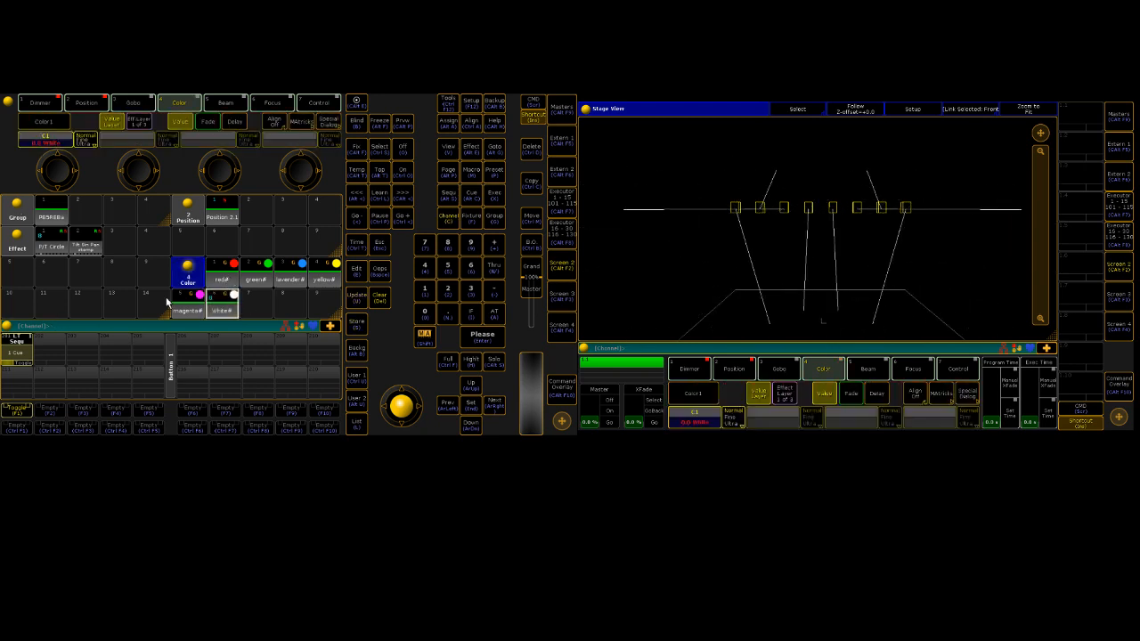
Step: Recall the red and lavender Color presets over the running effect, and label the third Color preset "blue"
click(230, 278)
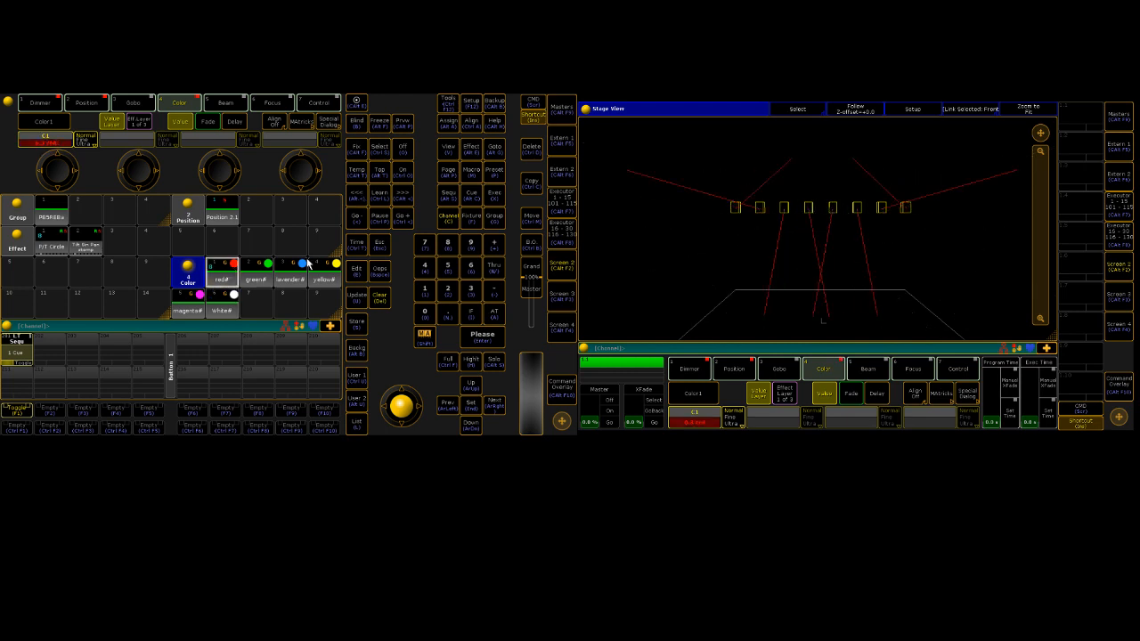
click(305, 265)
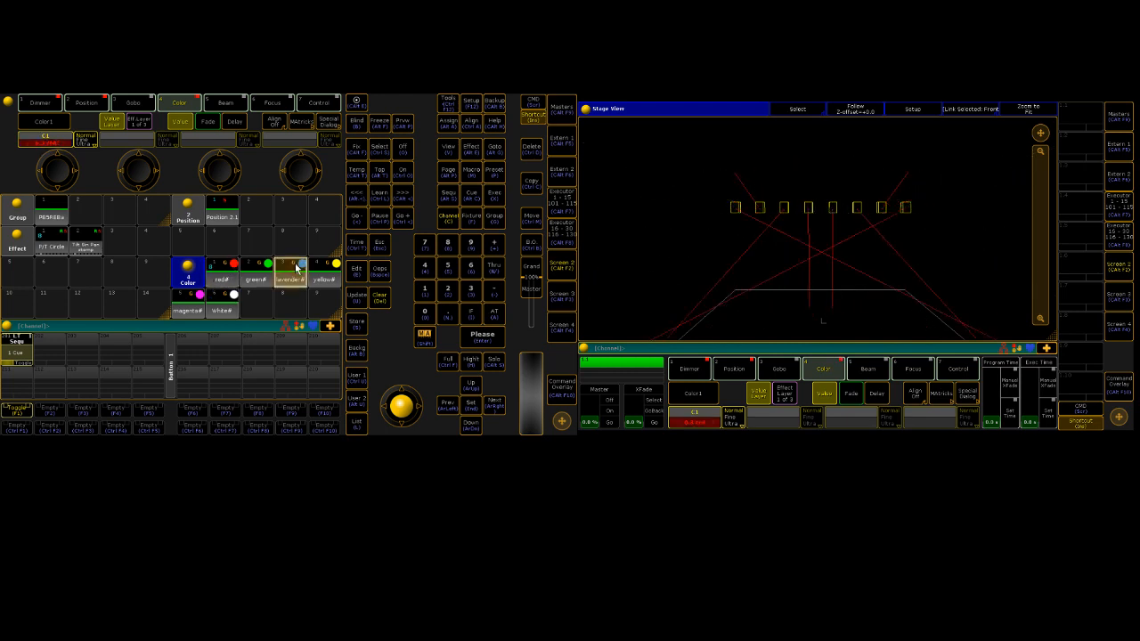
click(455, 128)
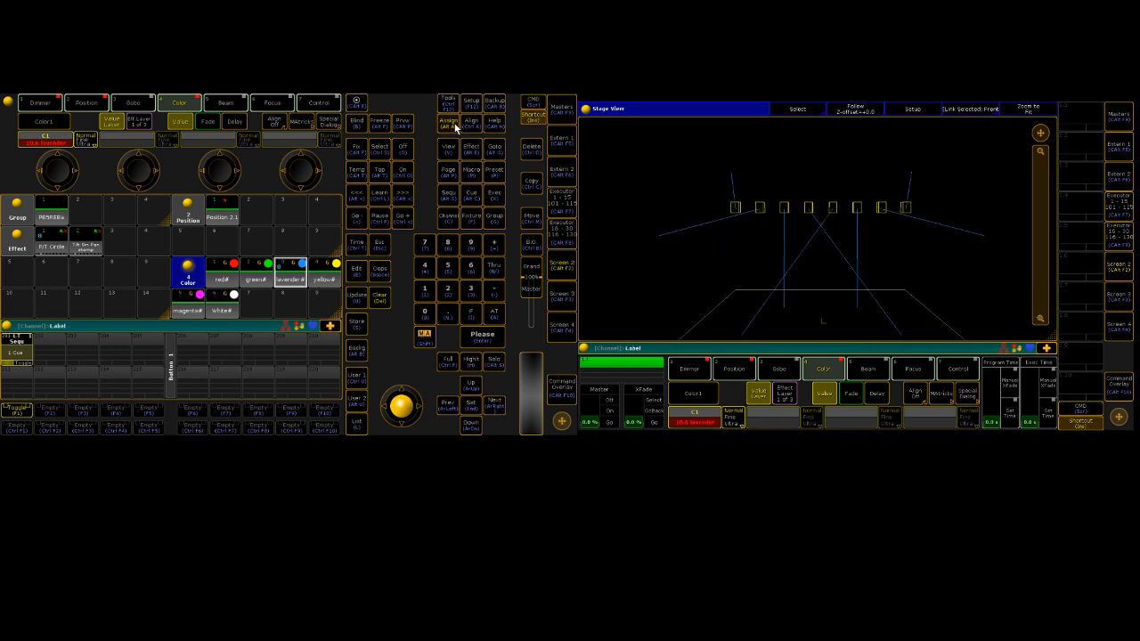
click(291, 281)
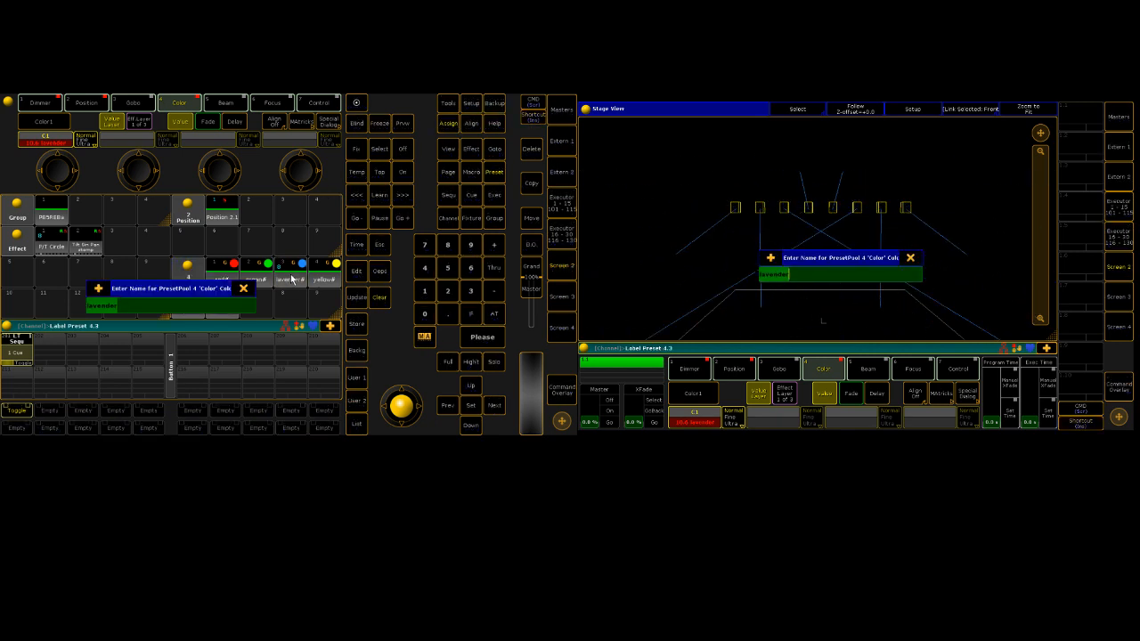
text(blue)
key(Return)
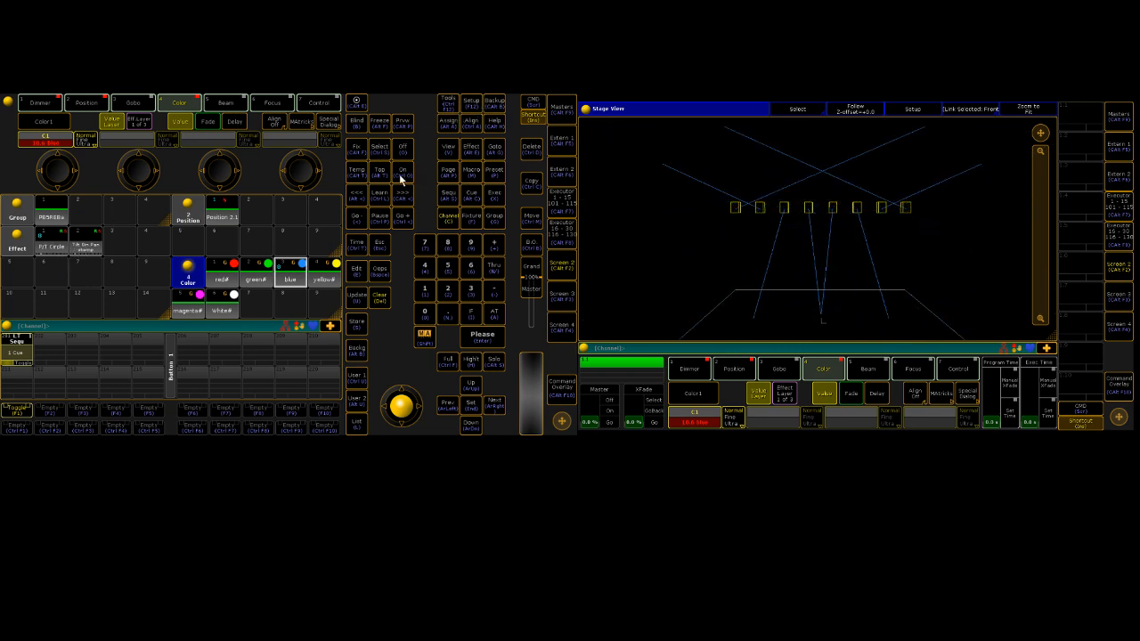
click(449, 123)
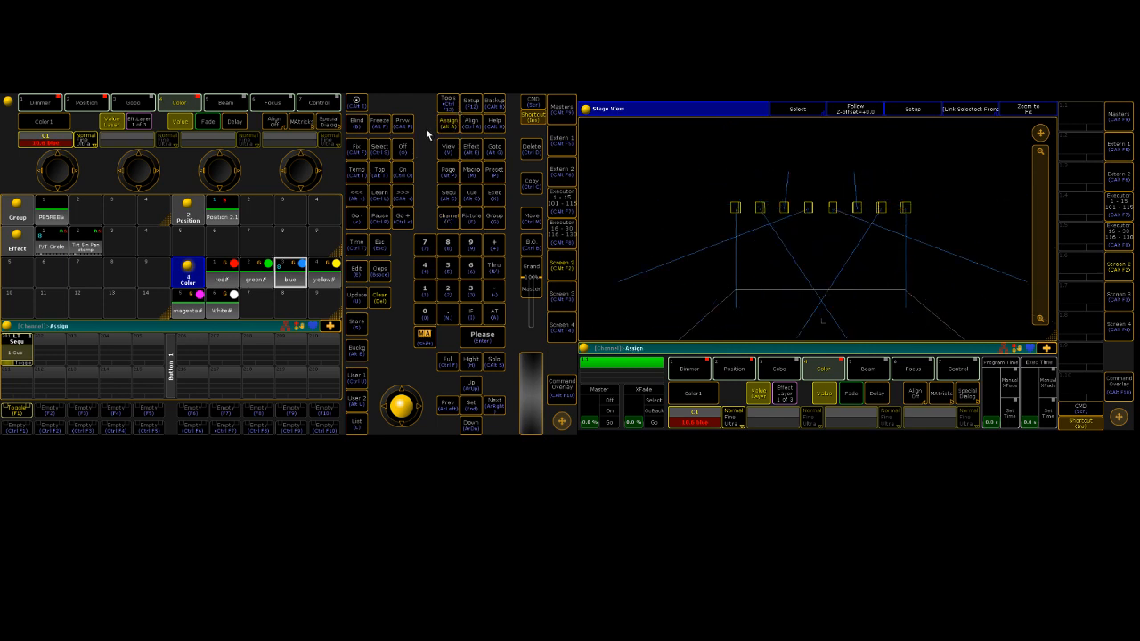
click(445, 124)
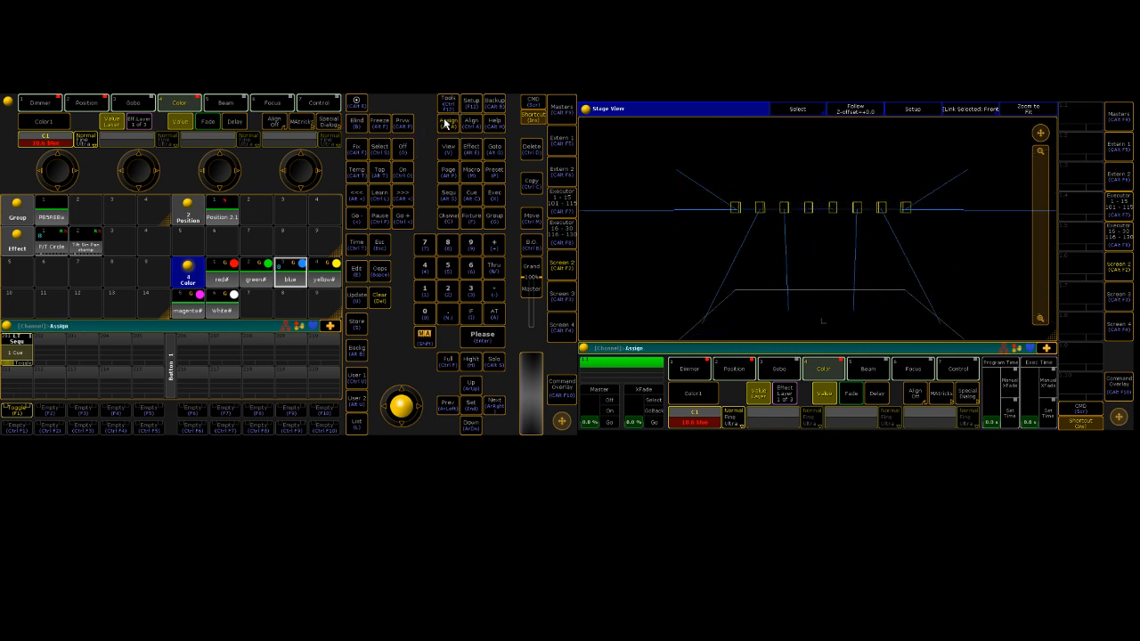
click(446, 125)
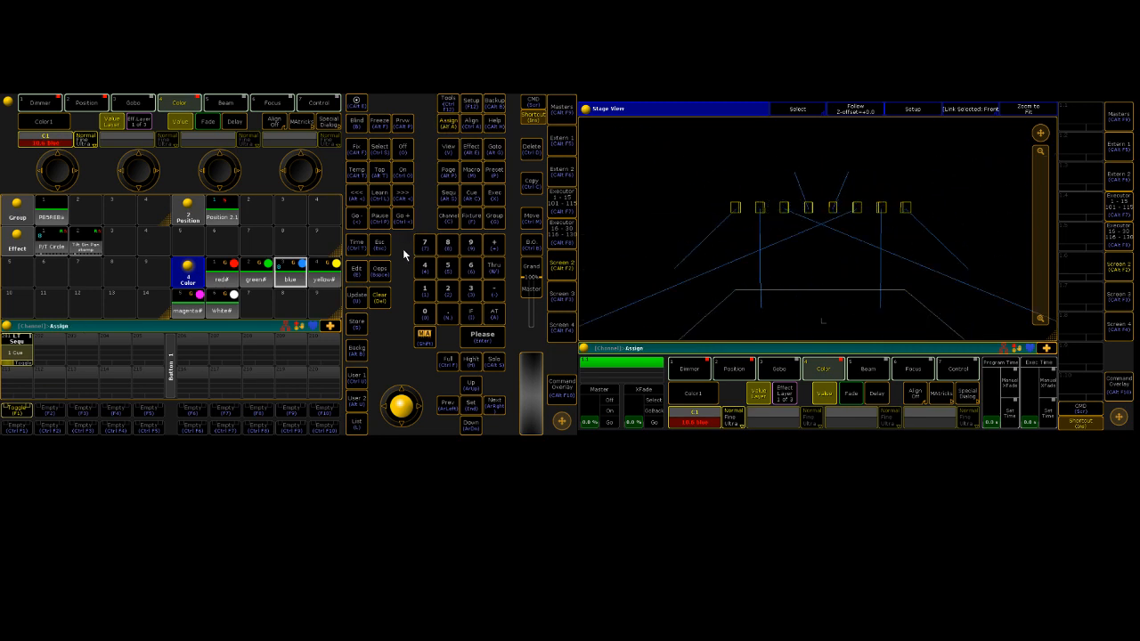
key(Escape)
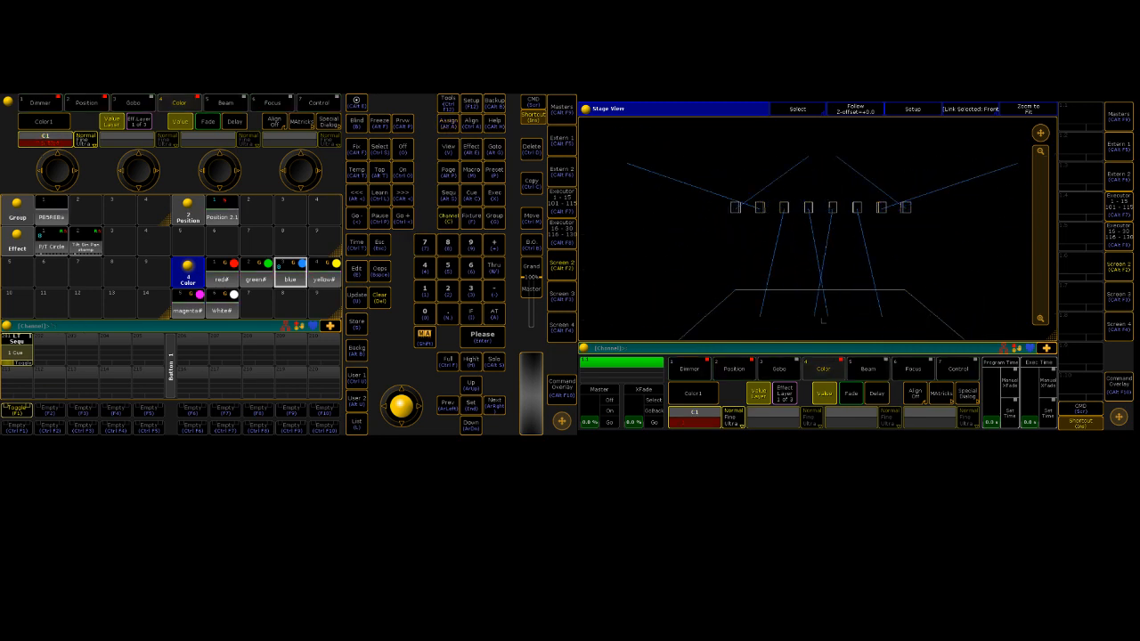
Step: Select the fixture group, raise the first executor fader to full and pull it back to zero, and return to the preset pools
click(51, 212)
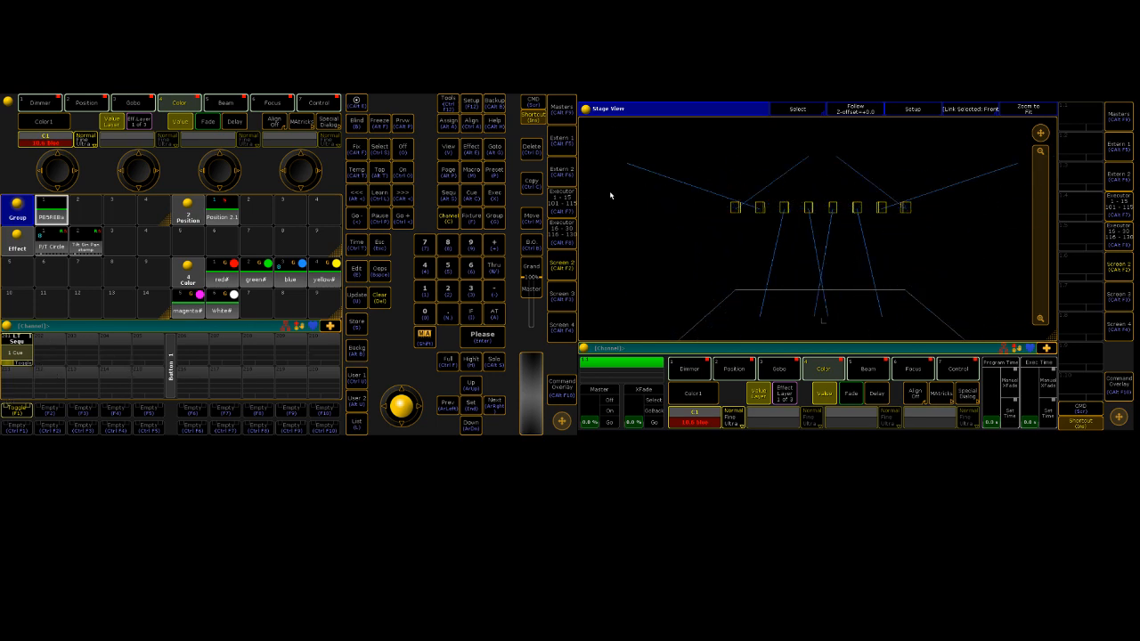
click(564, 210)
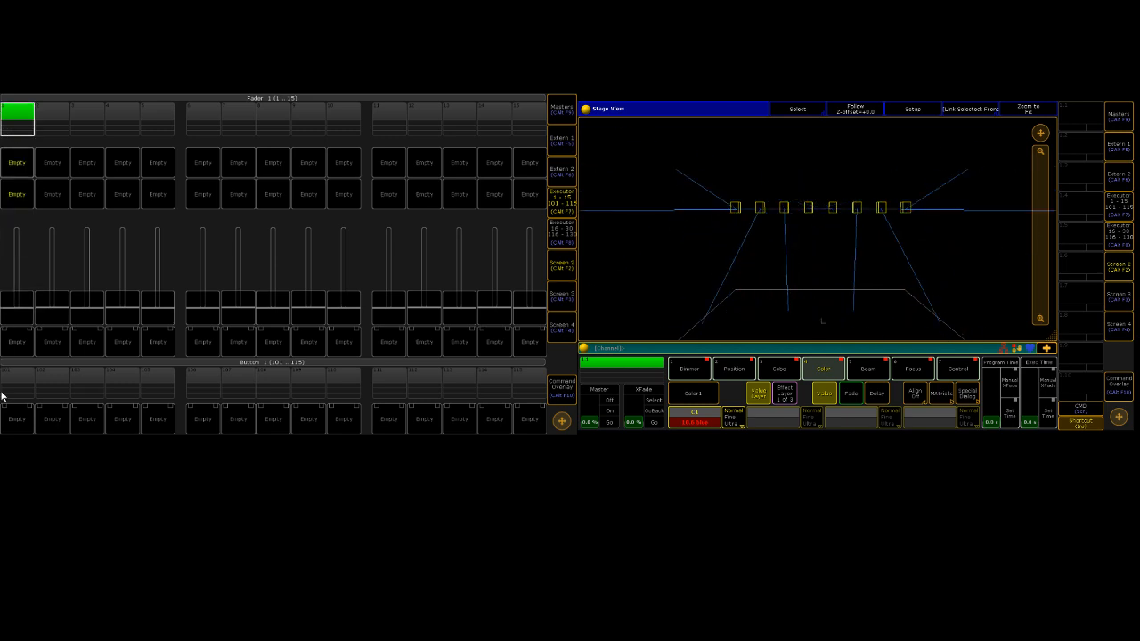
click(549, 256)
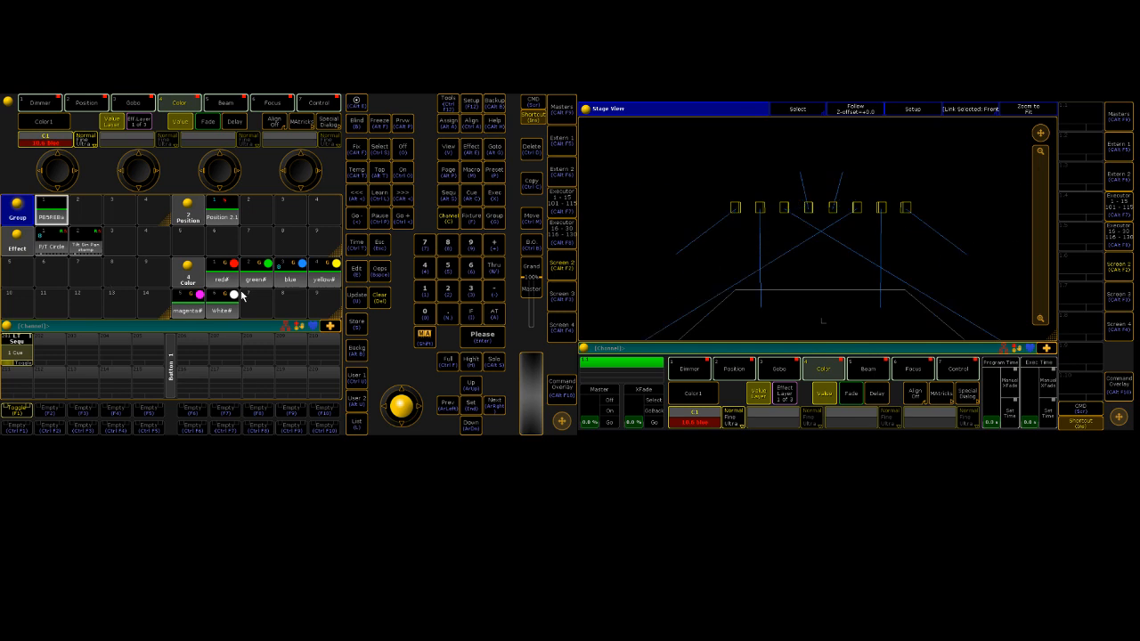
click(567, 210)
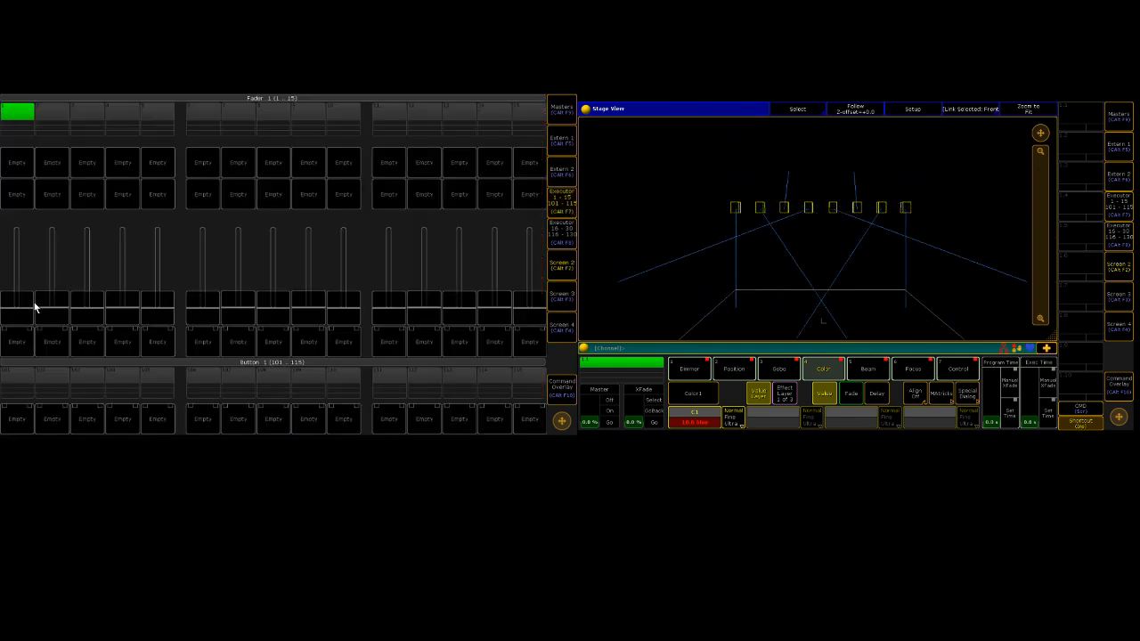
drag(16, 310, 13, 171)
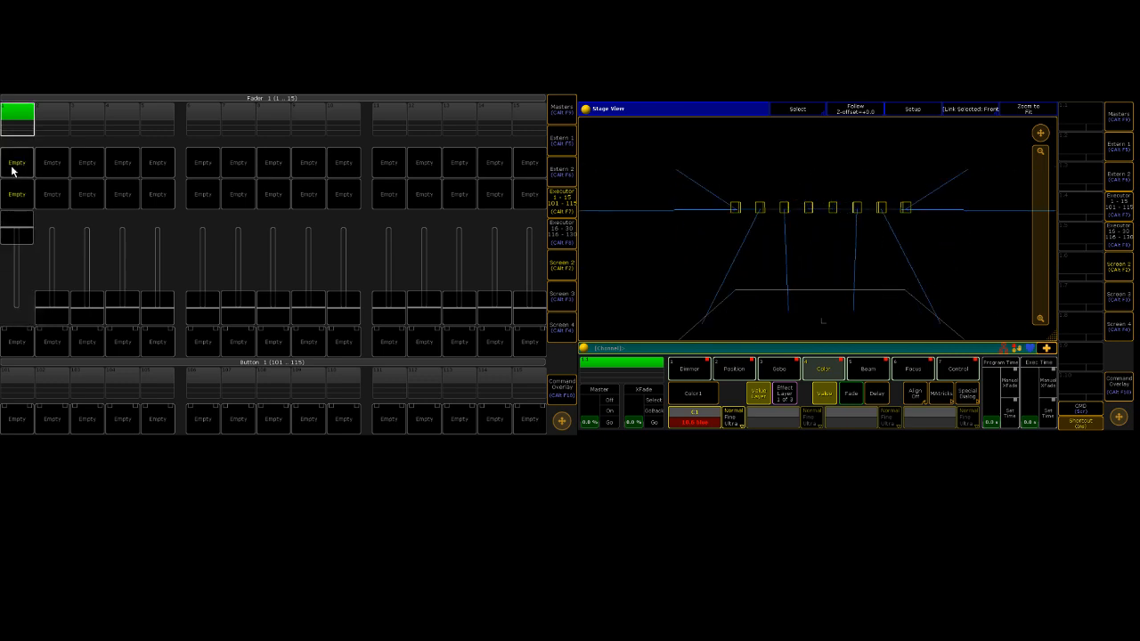
drag(3, 232, 4, 312)
click(556, 199)
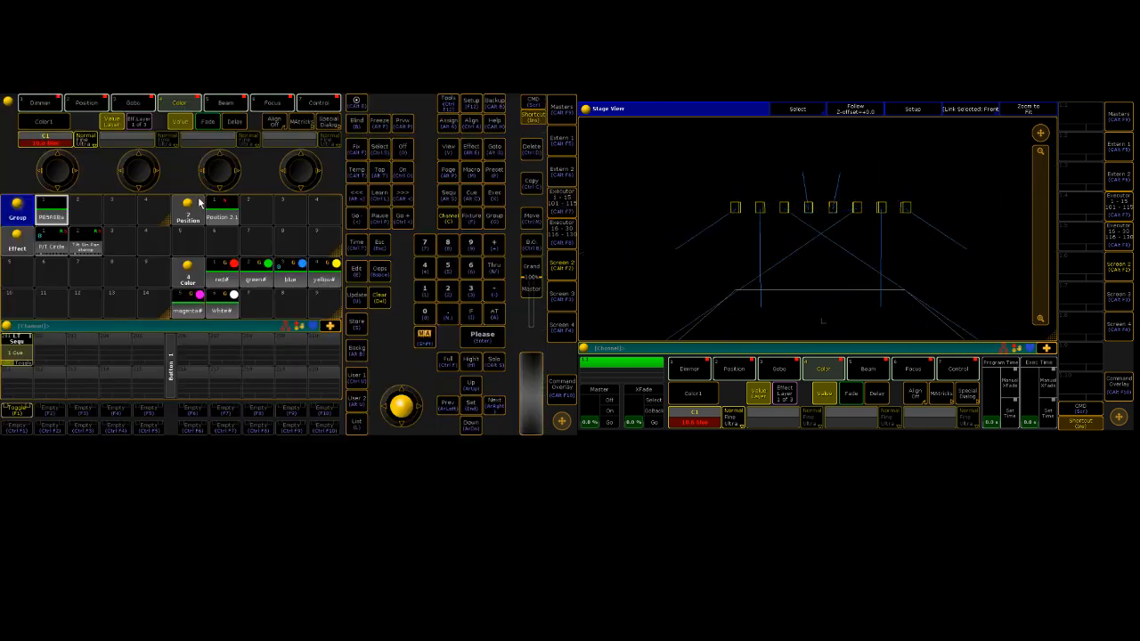